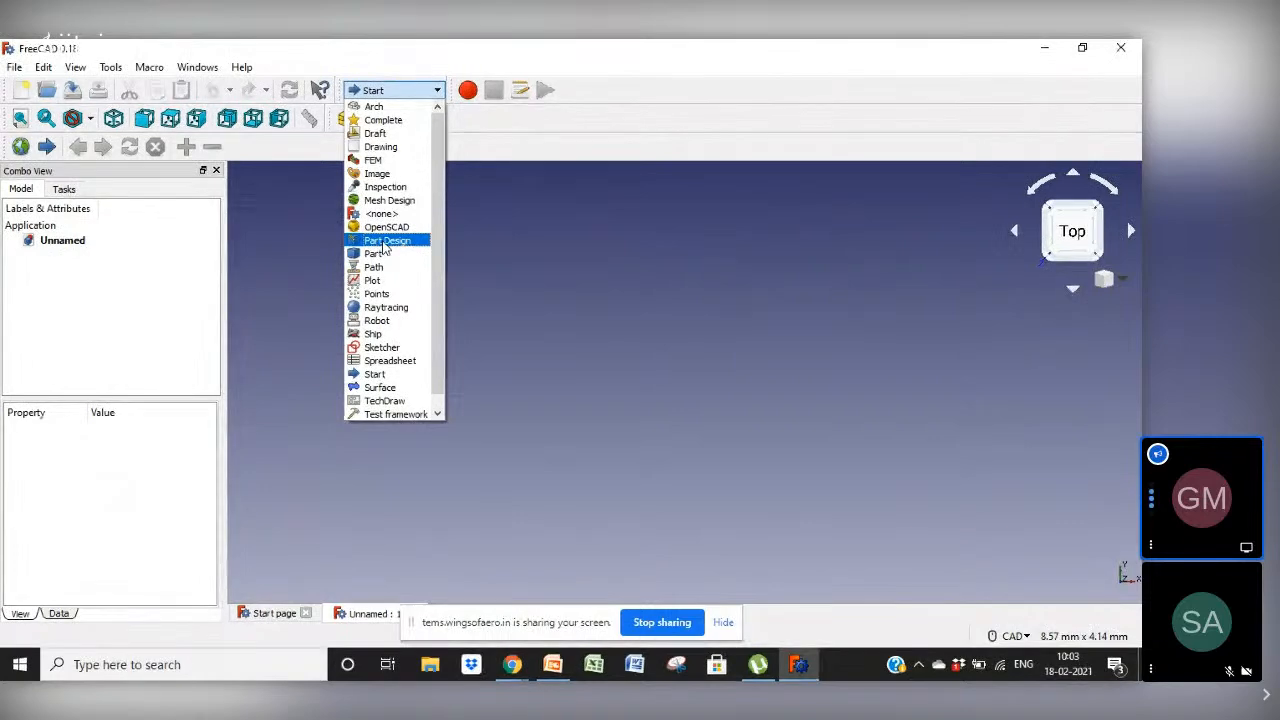
Switch to the Part Design workbench, create a body and start a sketch on its XZ plane
left_click(376, 242)
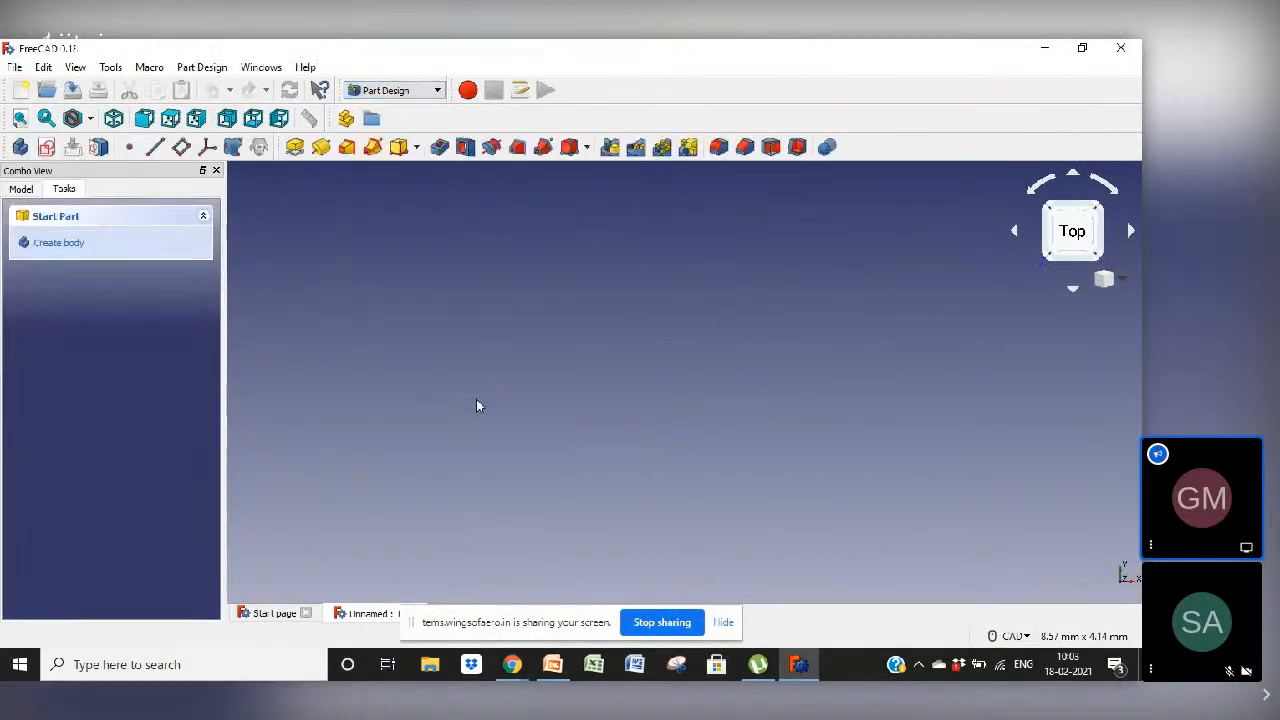
left_click(62, 245)
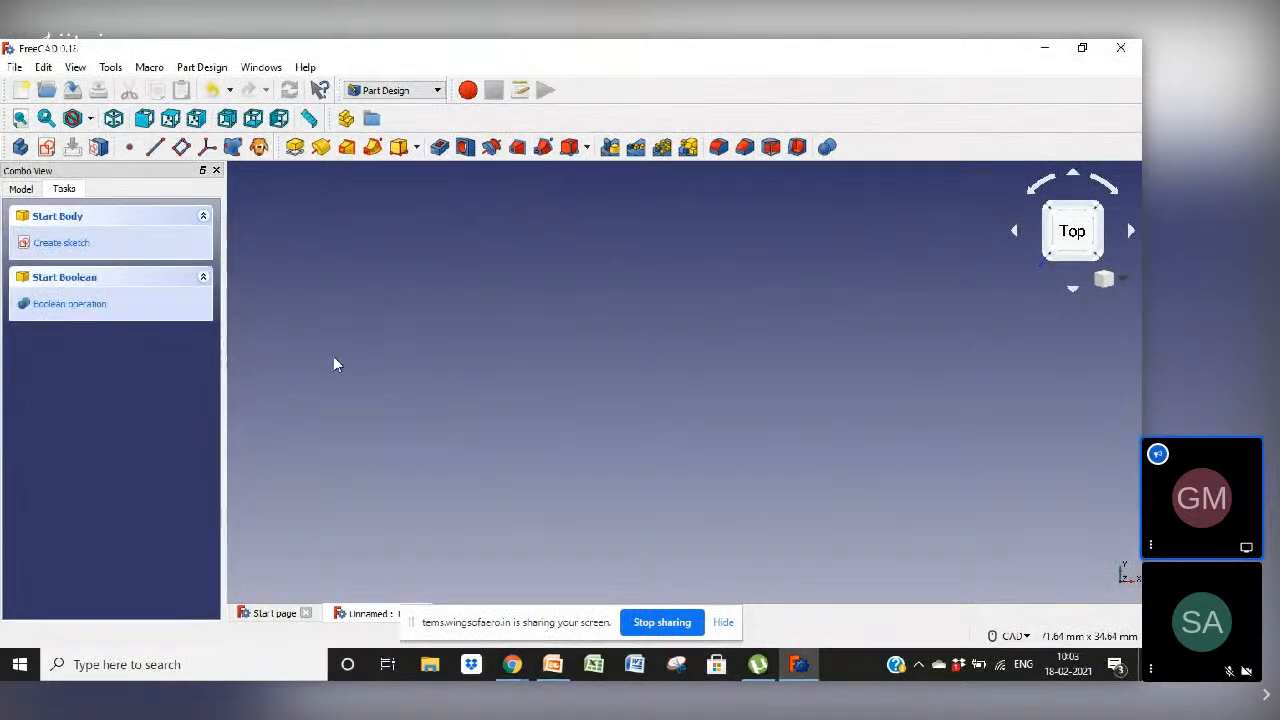
left_click(56, 245)
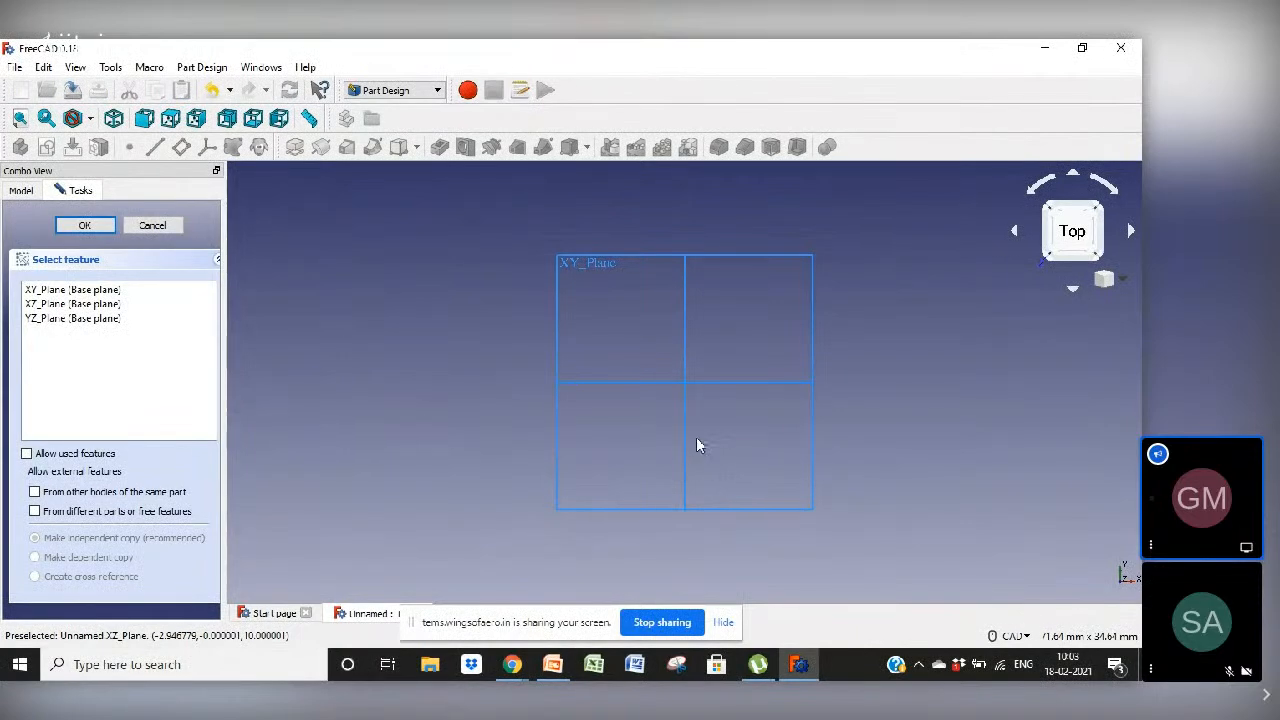
left_click(727, 381)
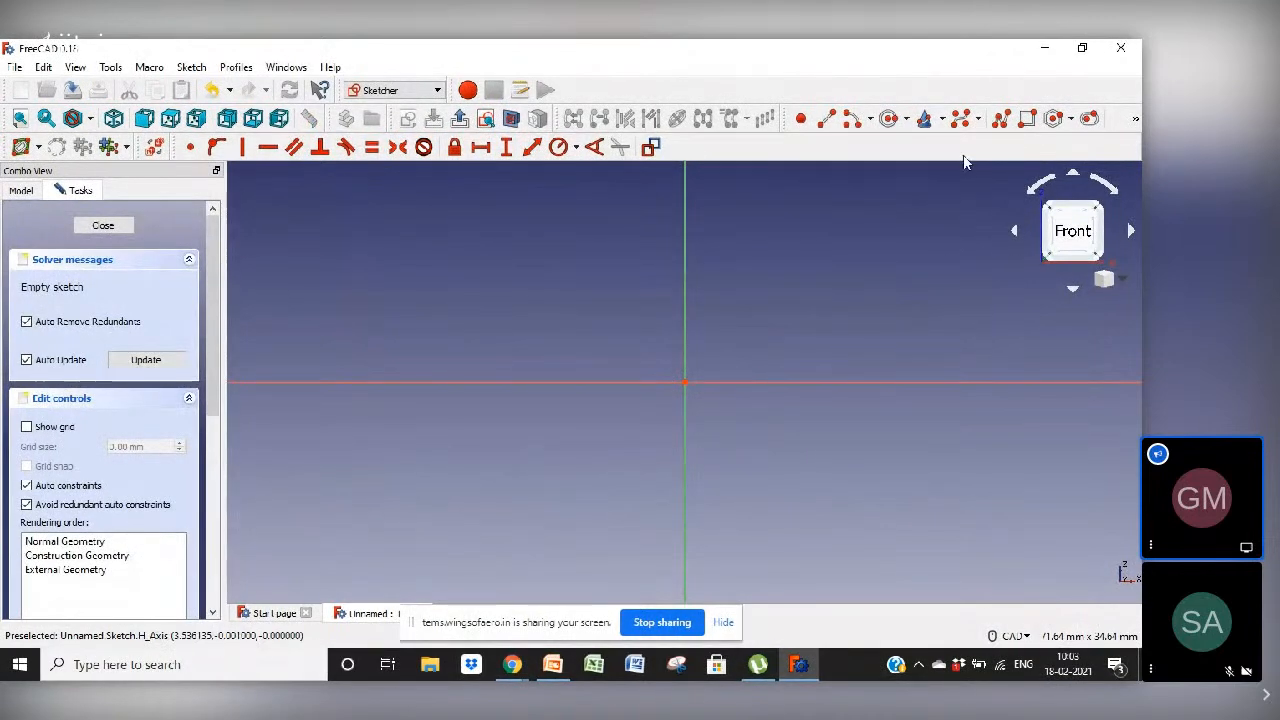
Draw a closed stepped polyline profile against the vertical axis, with a top edge about 2.6 mm wide and a thin leg reaching below the horizontal axis
left_click(1001, 120)
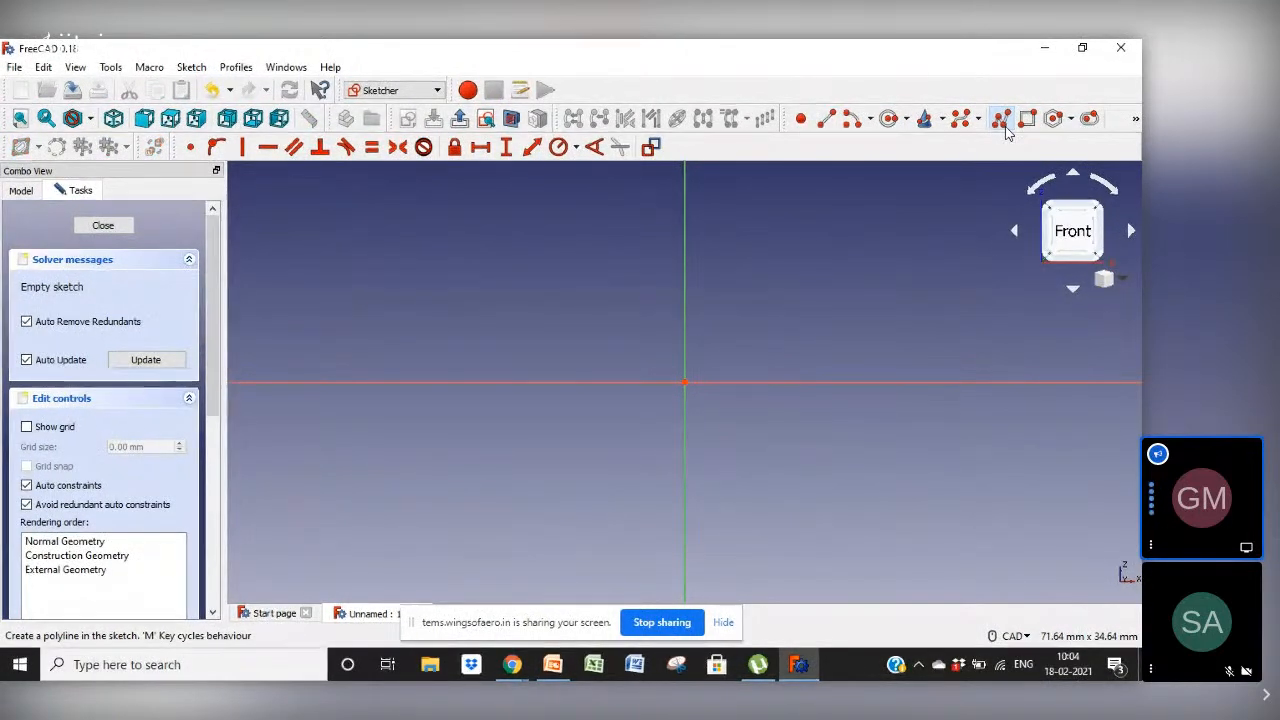
left_click(686, 294)
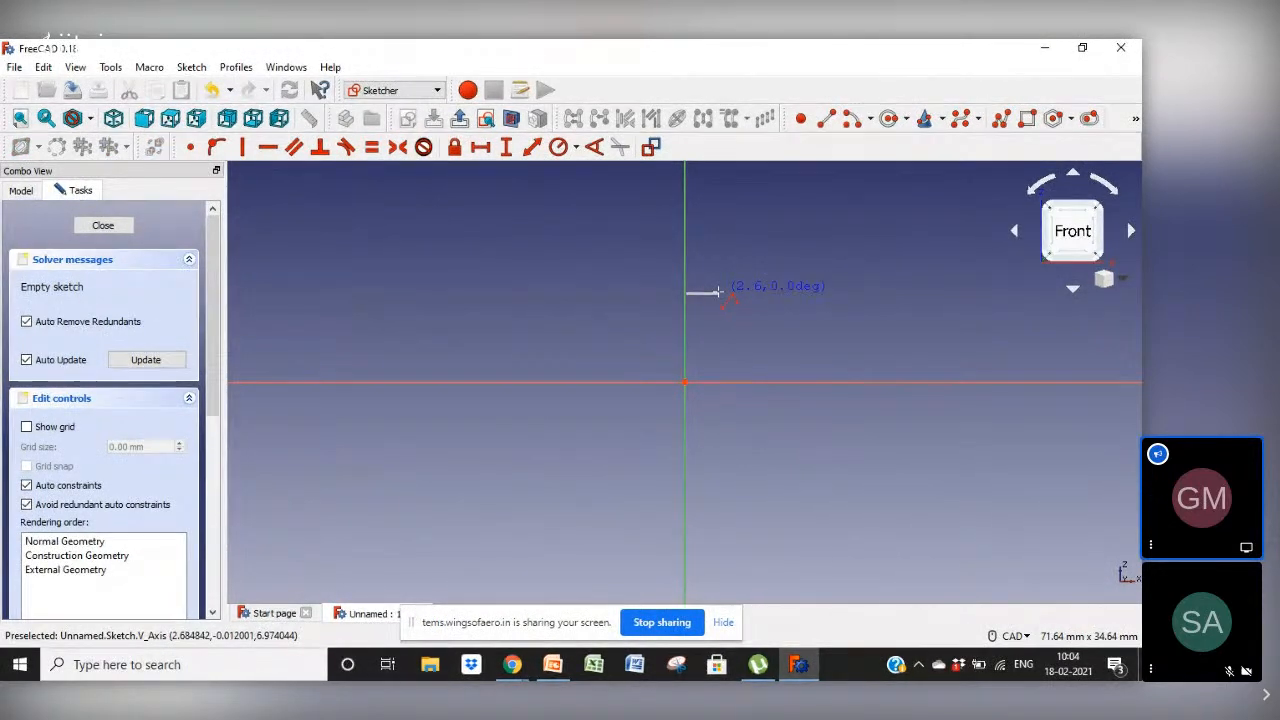
left_click(719, 294)
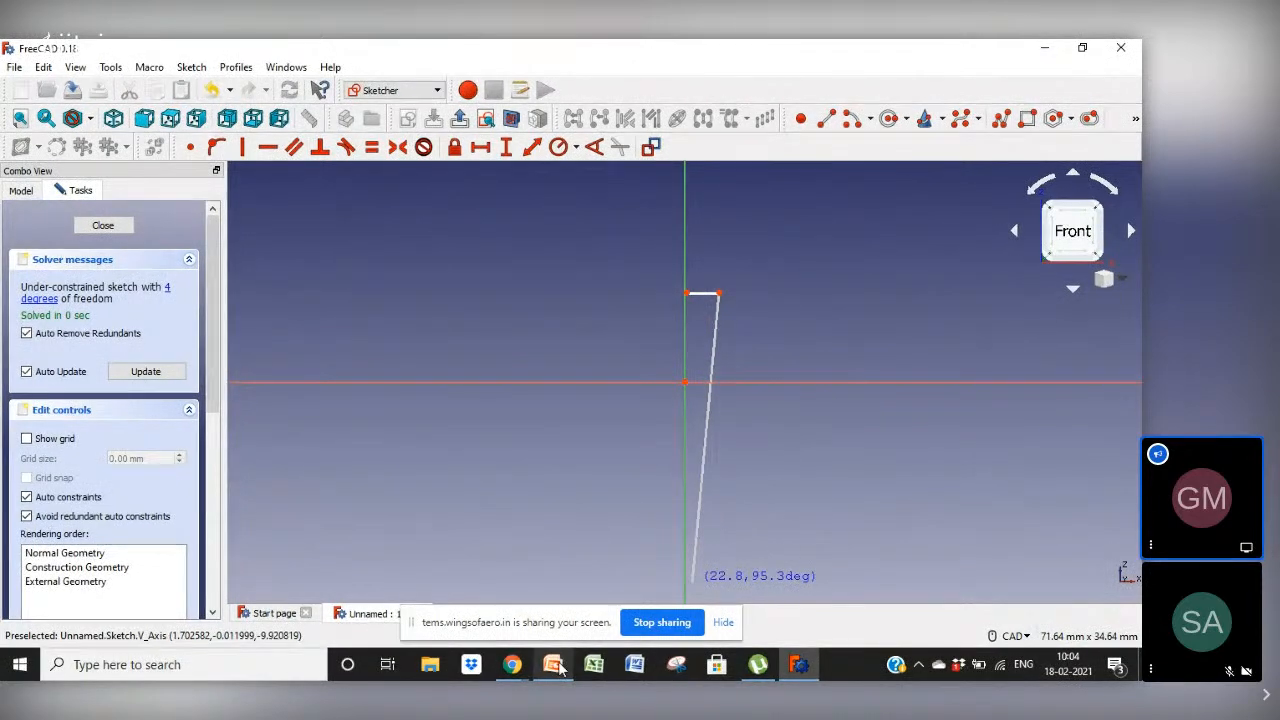
mouse_move(555, 666)
left_click(600, 575)
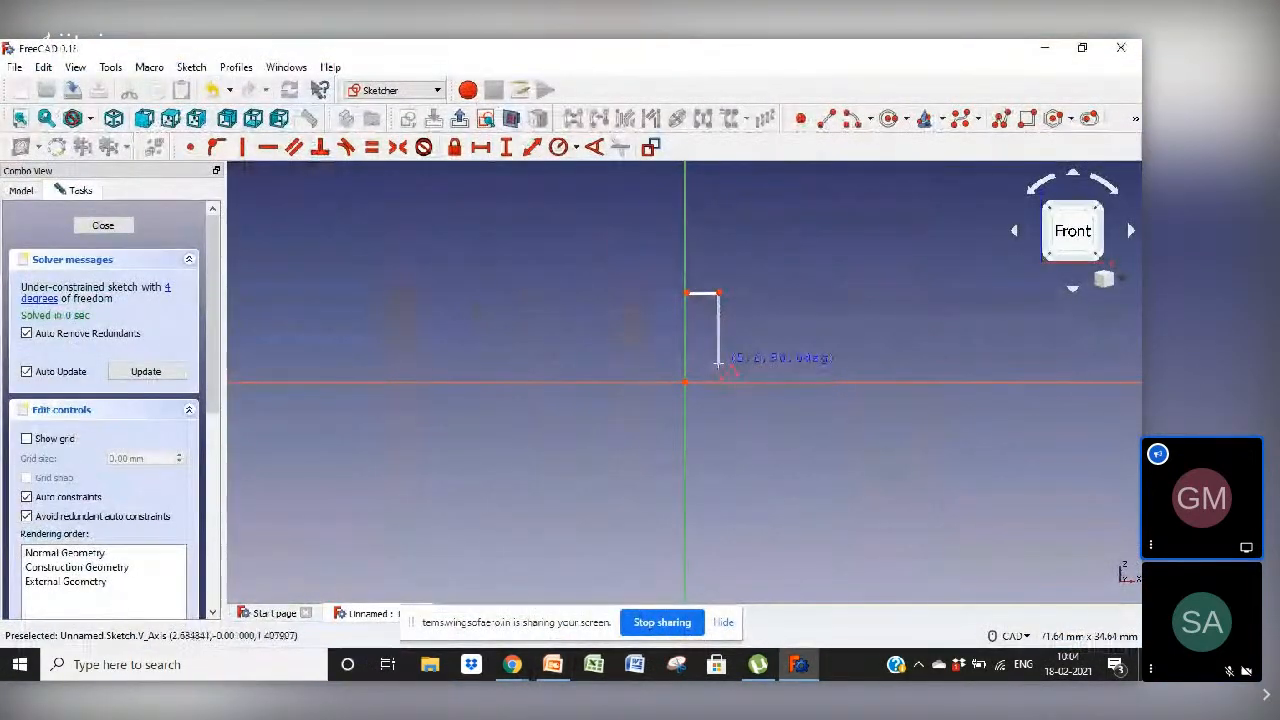
left_click(718, 366)
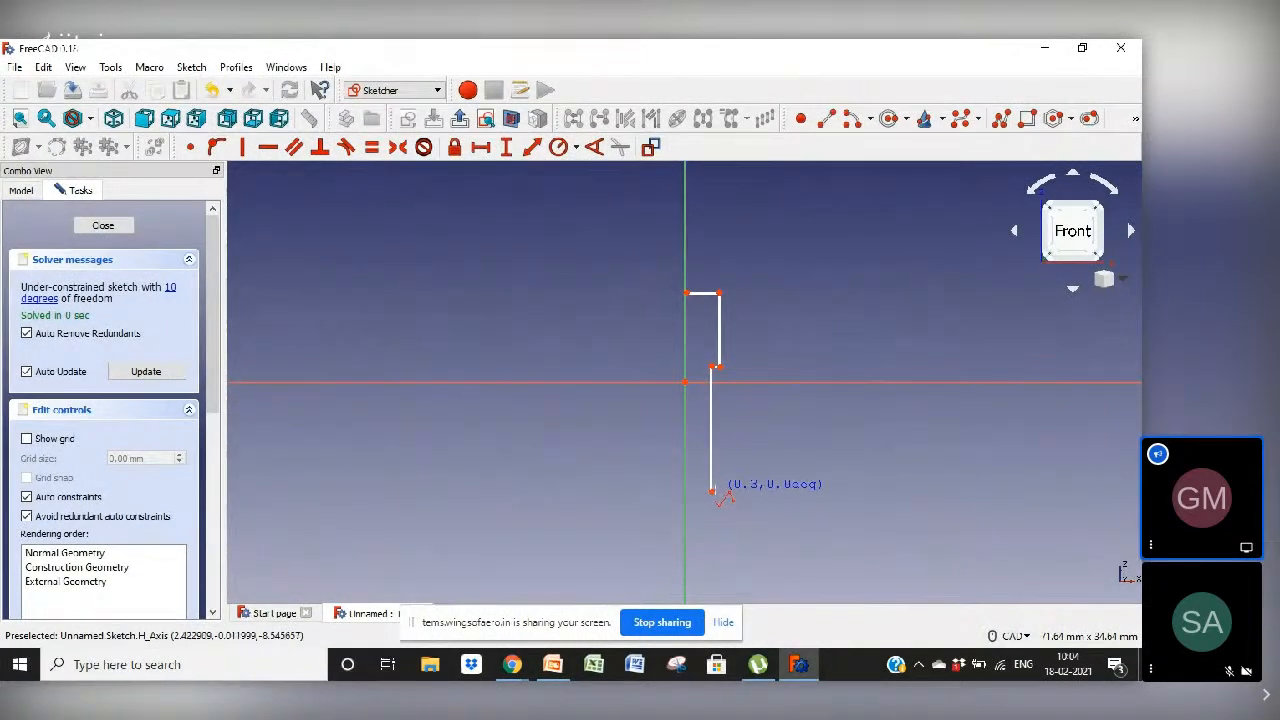
left_click(717, 491)
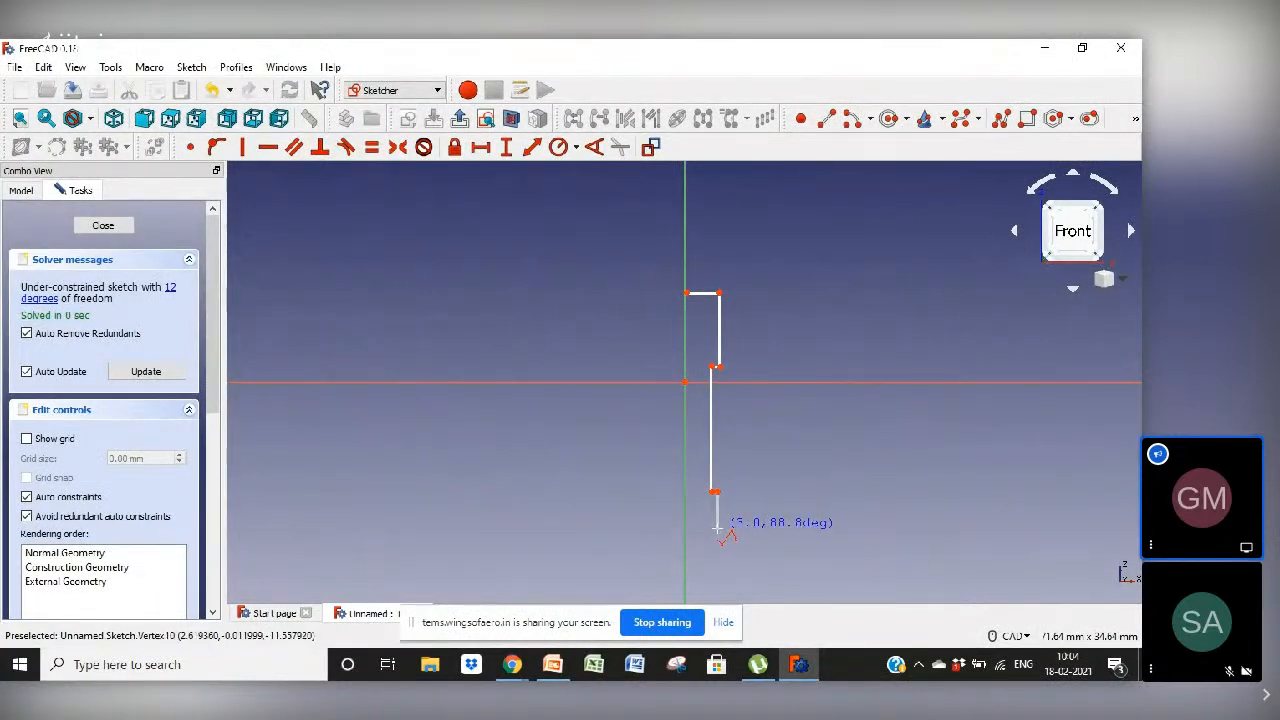
left_click(717, 528)
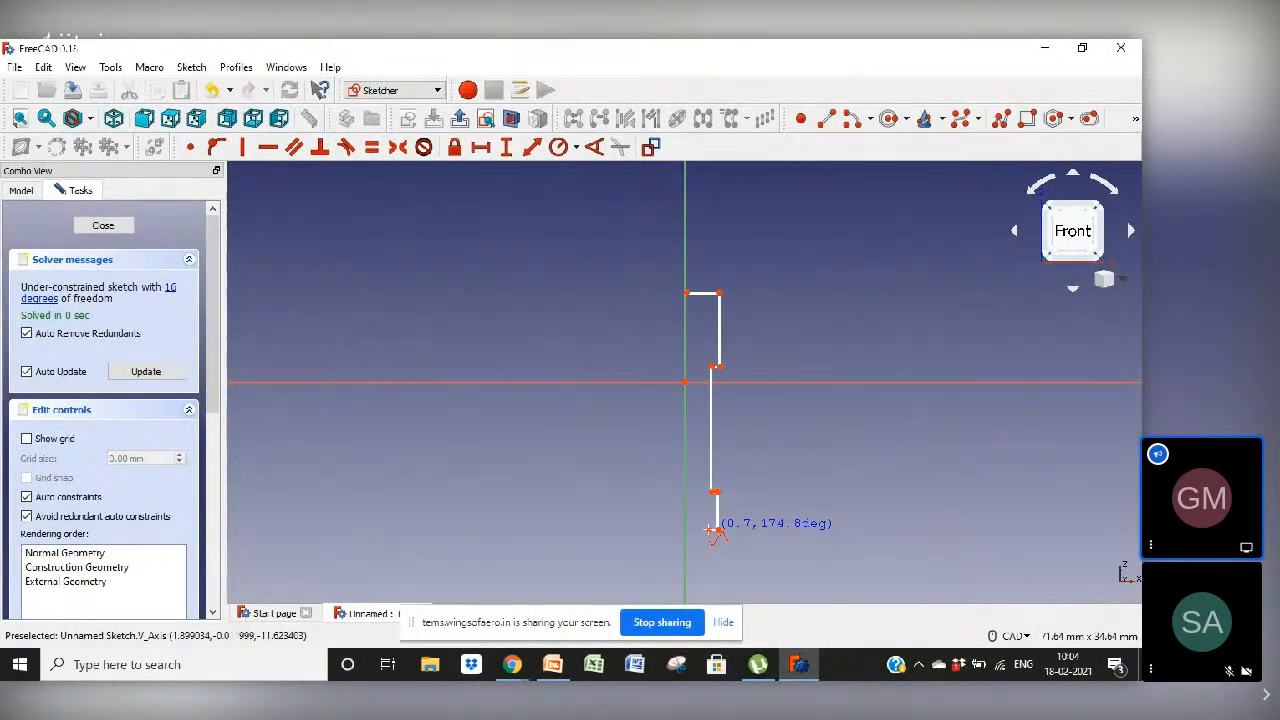
left_click(705, 367)
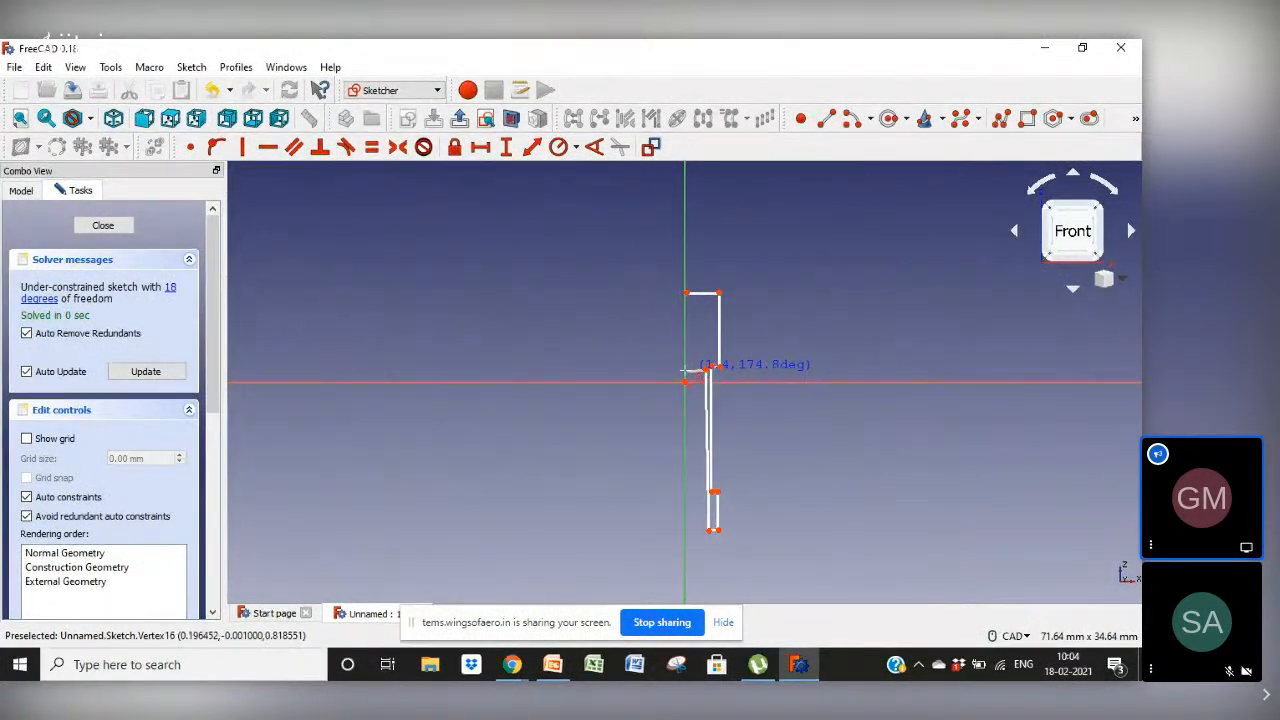
left_click(687, 372)
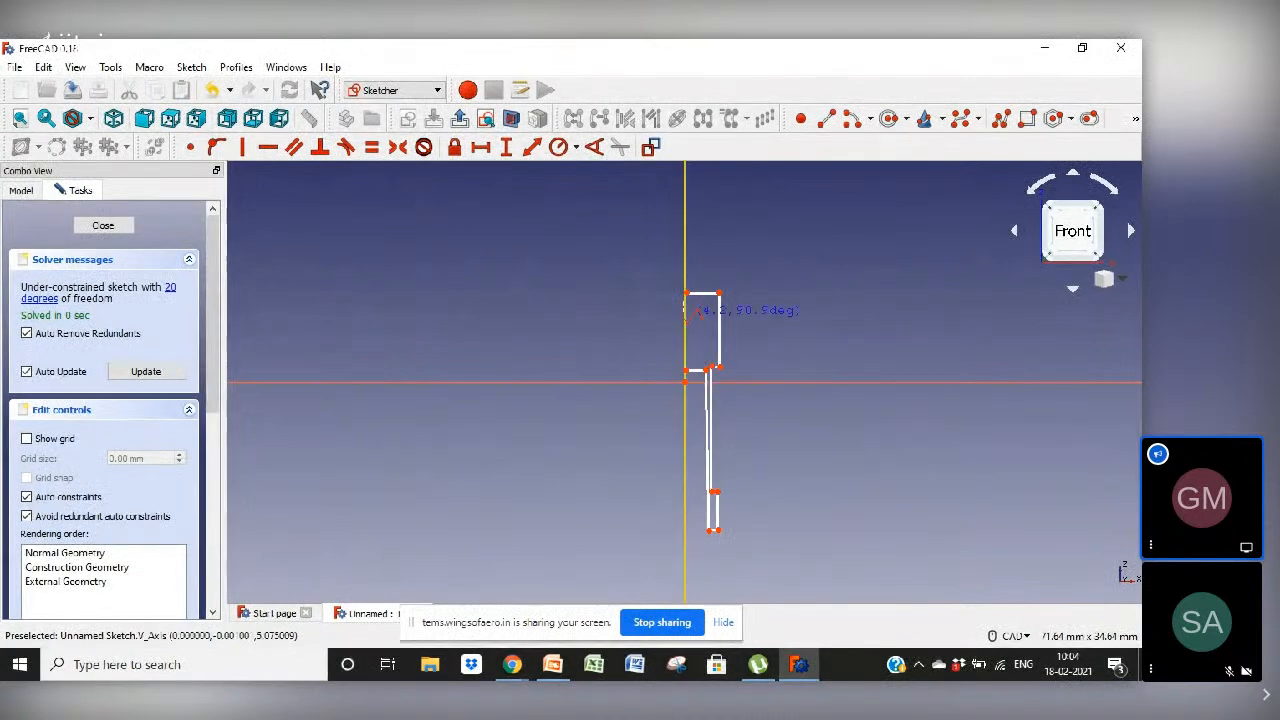
left_click(687, 294)
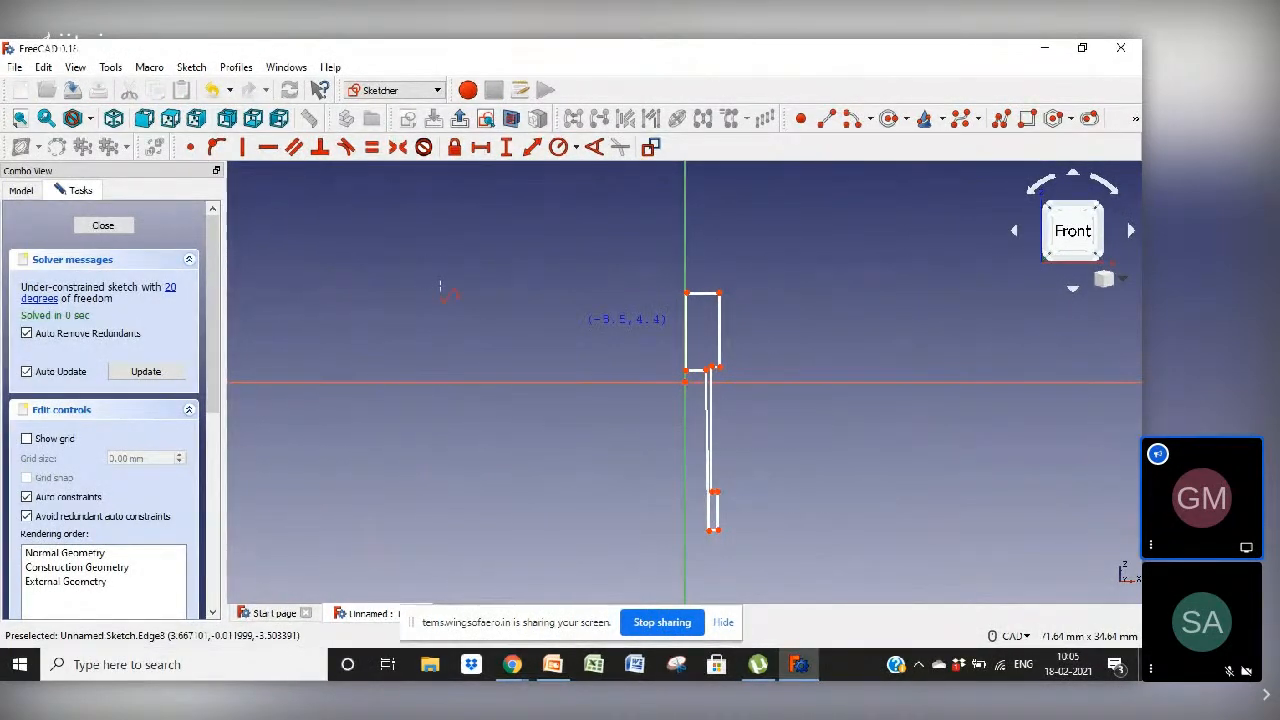
Apply vertical constraints to the five upright edges of the profile
left_click(687, 336)
left_click(720, 338)
left_click(713, 422)
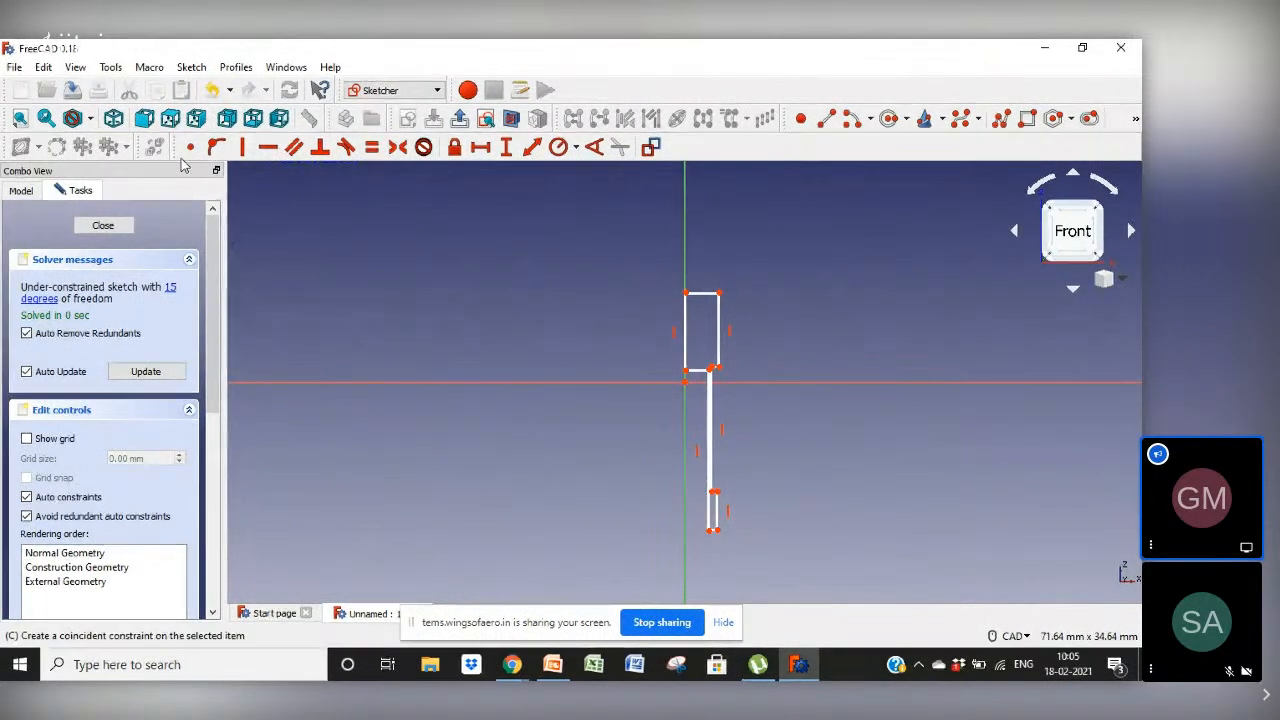
Apply horizontal constraints to the profile's top and bottom edges, the inner edge and the two short shoulder edges
left_click(268, 147)
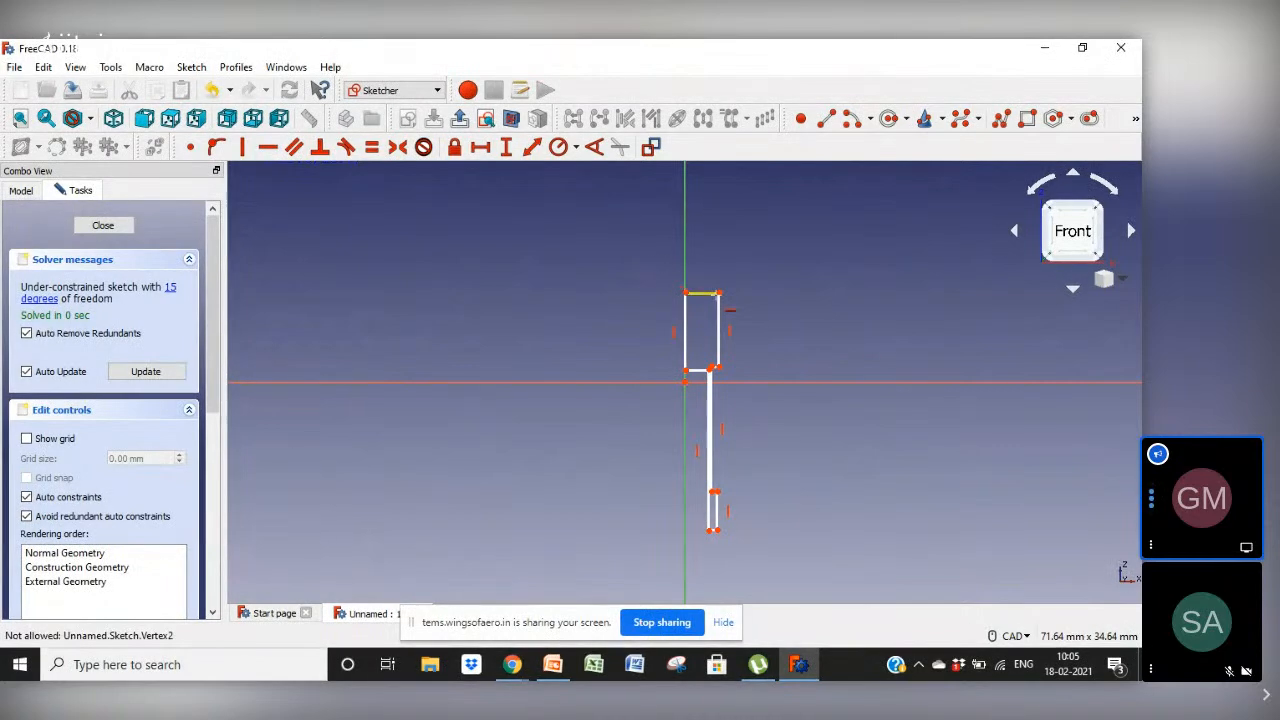
left_click(702, 293)
scroll(712, 532, "up", 6)
left_click(712, 523)
left_click(719, 396)
scroll(741, 330, "down", 6)
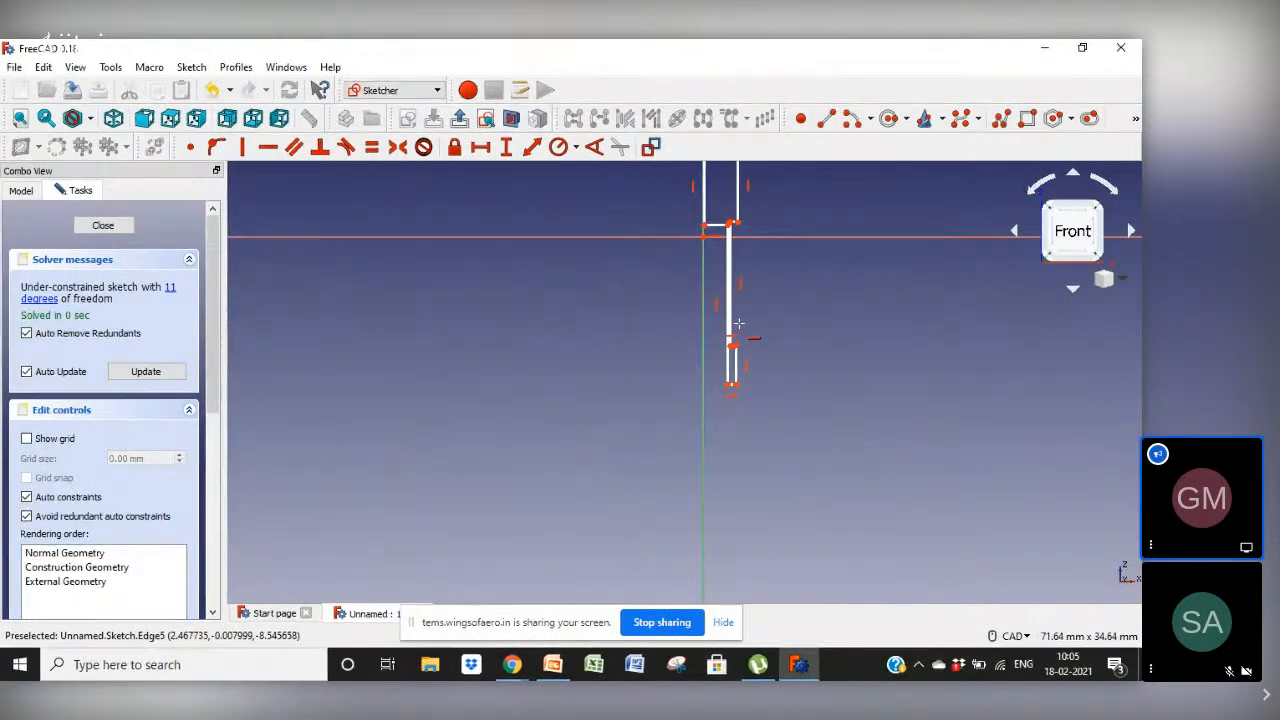
scroll(734, 218, "up", 8)
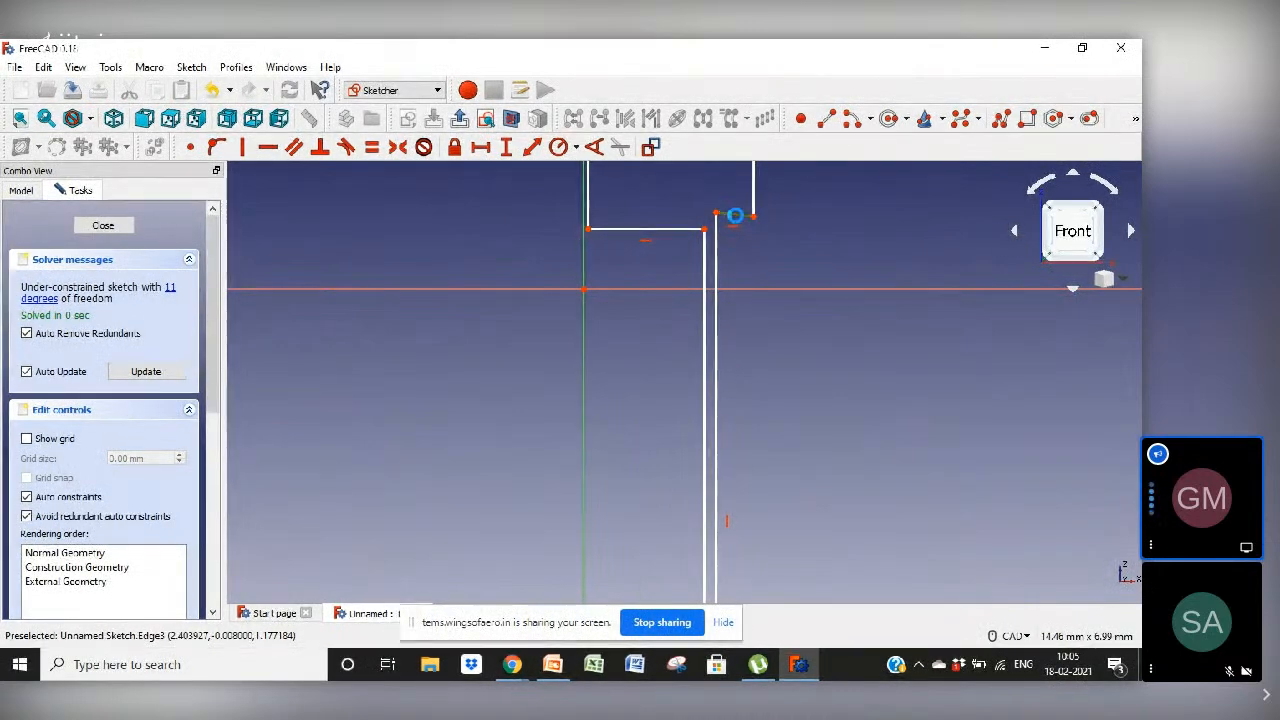
left_click(734, 214)
scroll(739, 304, "down", 4)
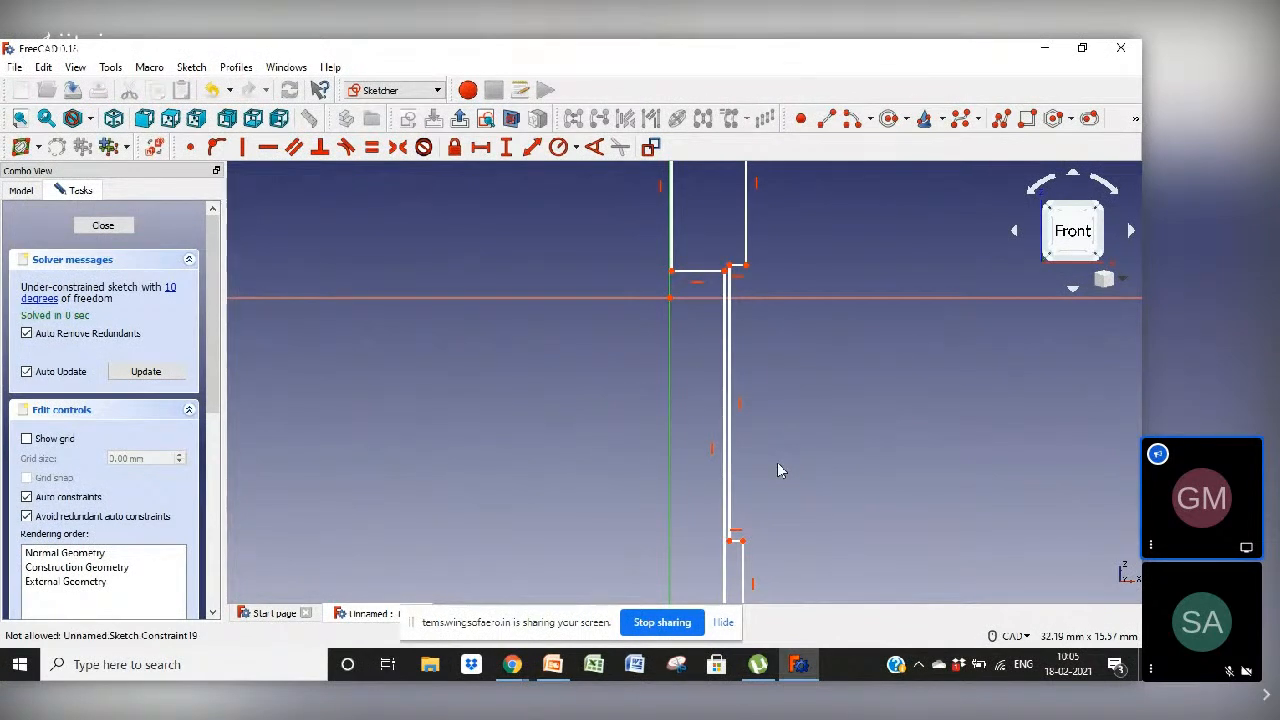
Move the profile's inner horizontal edge slightly above the upper outer shoulder, and pull the bottom step's outer corner inward to narrow it
left_click_drag(689, 266, 691, 266)
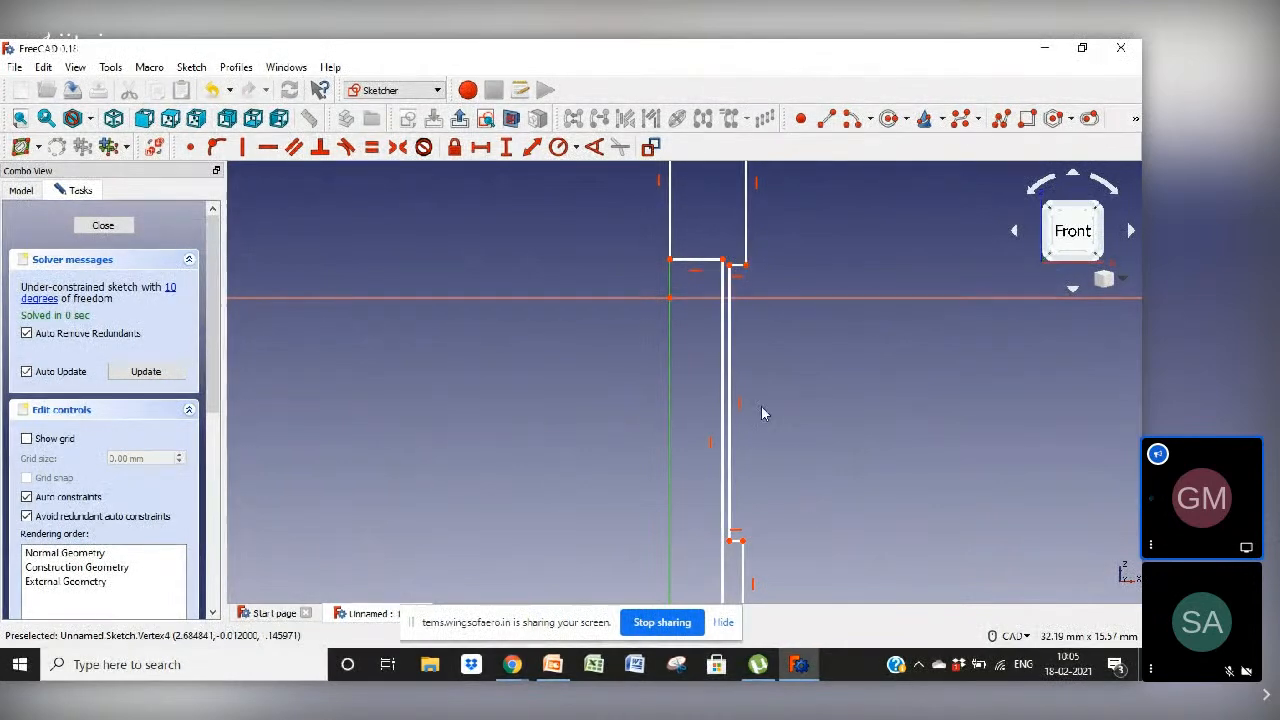
left_click_drag(743, 542, 736, 543)
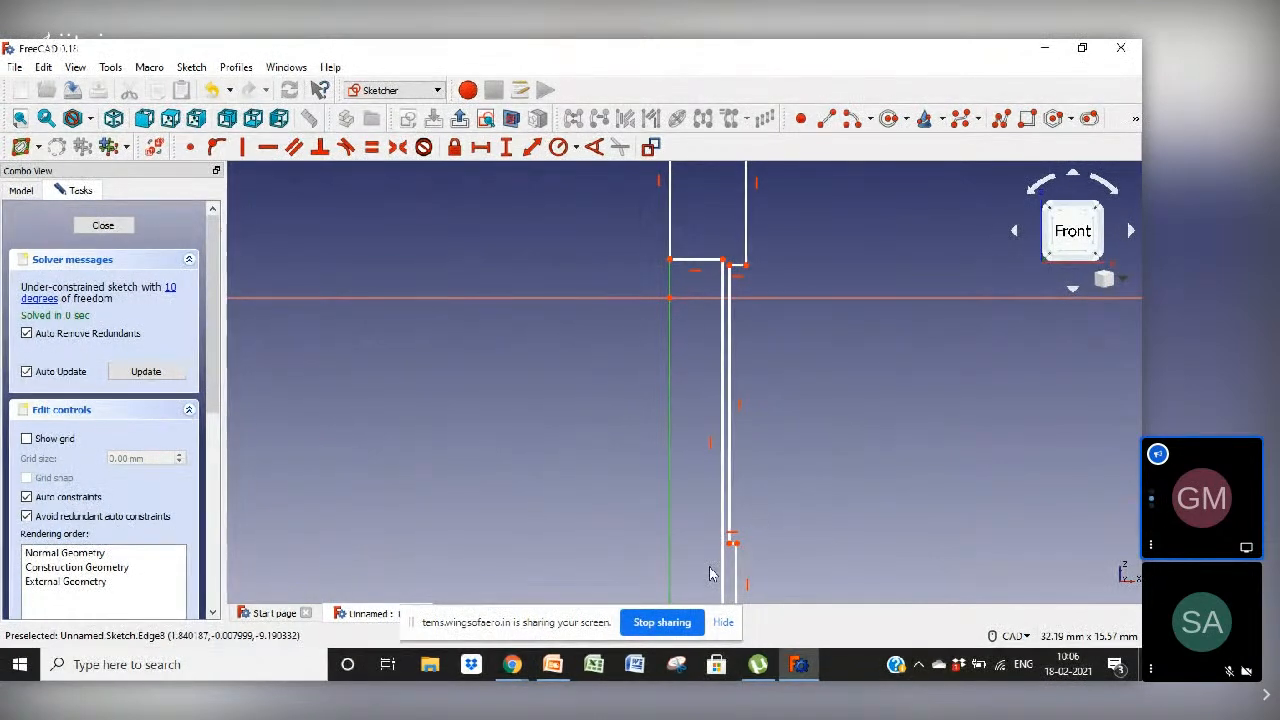
scroll(755, 528, "down", 3)
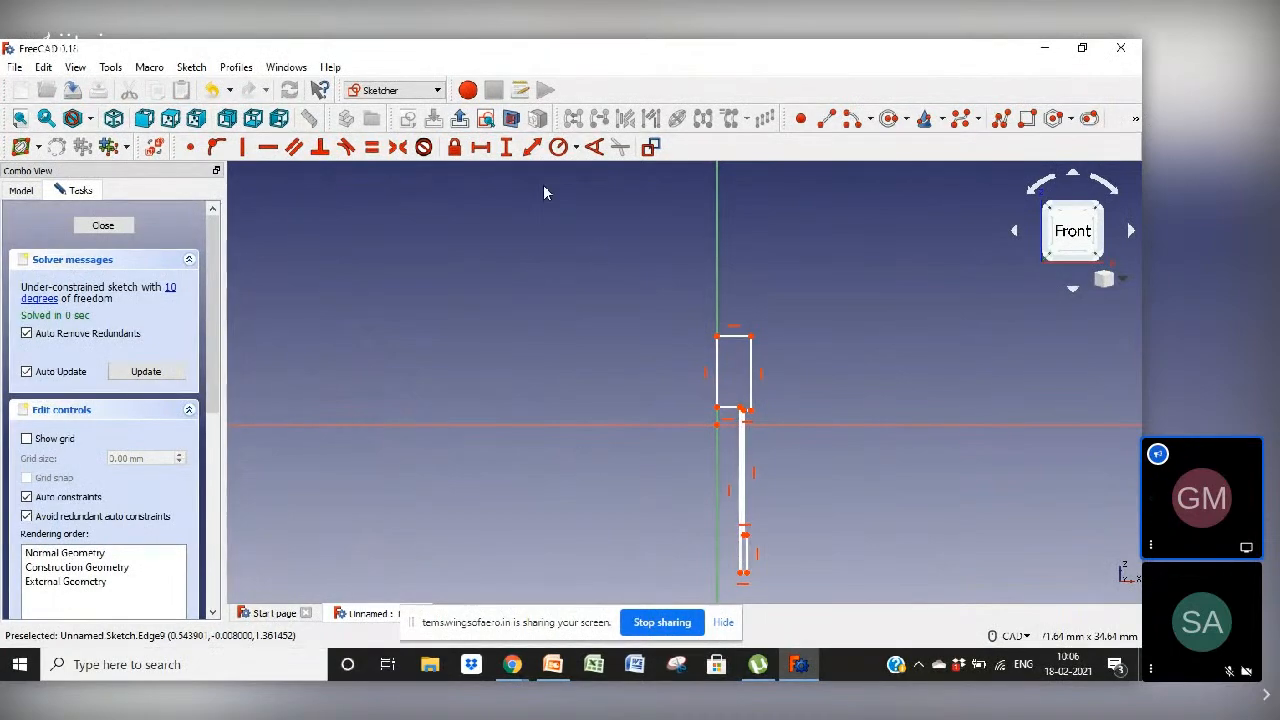
Constrain the vertical distance between the profile's top corner on the axis and the leg's bottom inner corner to 20 mm
left_click(507, 148)
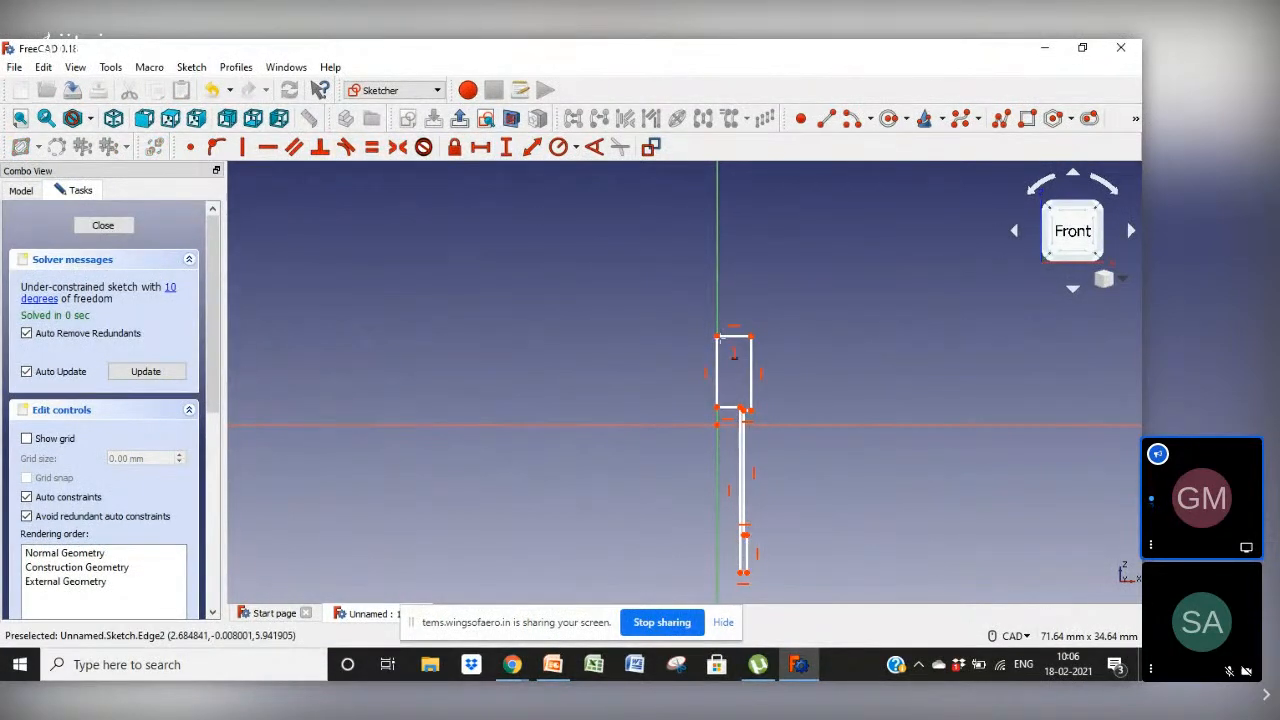
left_click(741, 576)
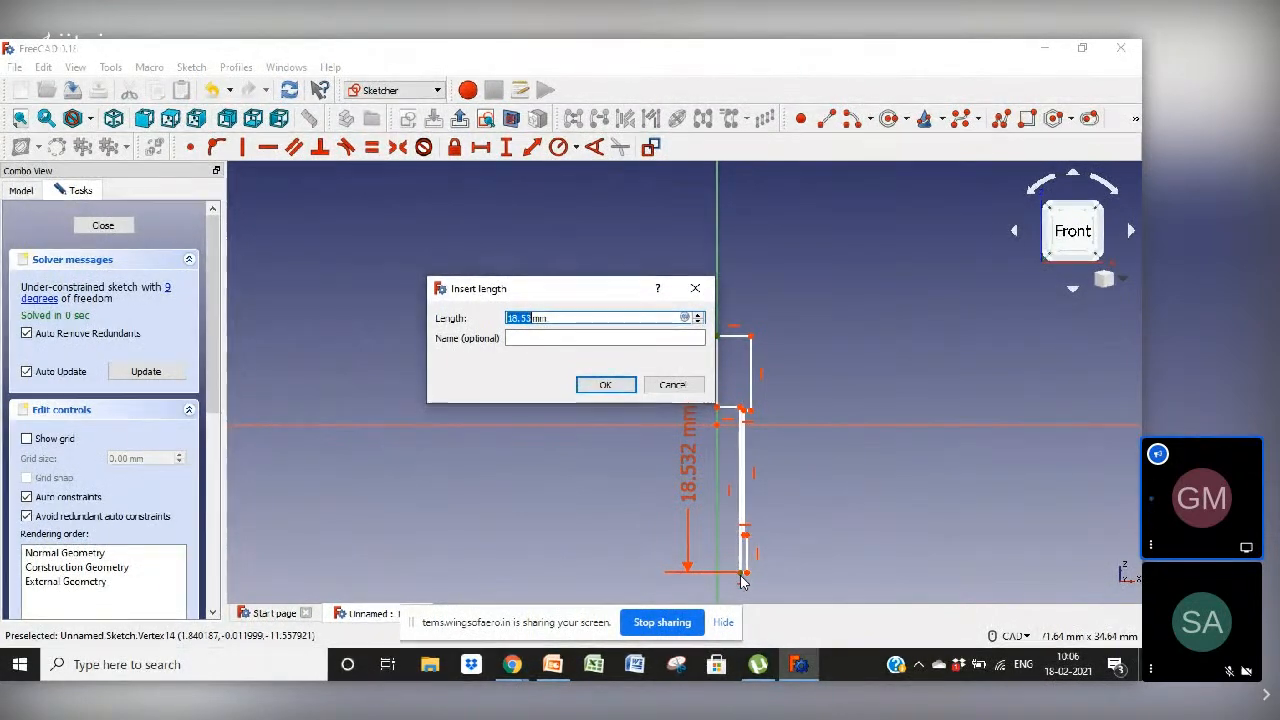
type("20")
key("Return")
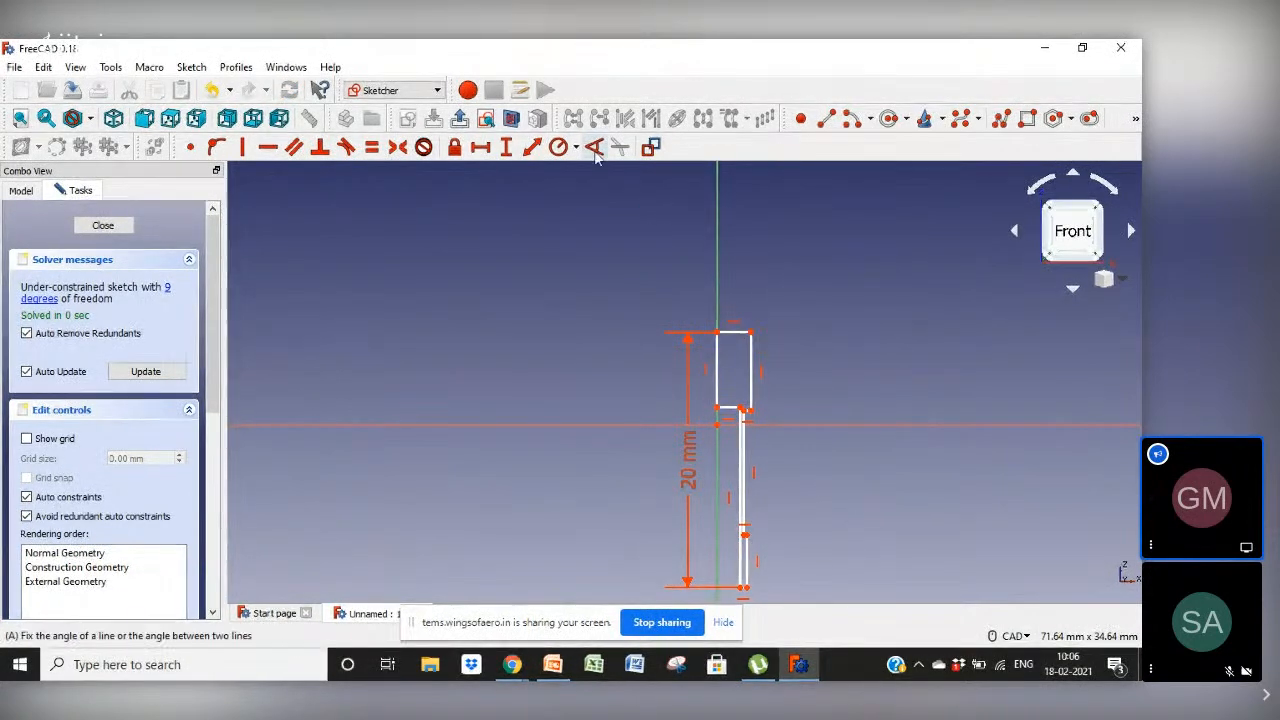
Set the length of the upper block's outer vertical edge to 6 mm and of the bottom step's outer vertical edge to 3 mm
left_click(535, 150)
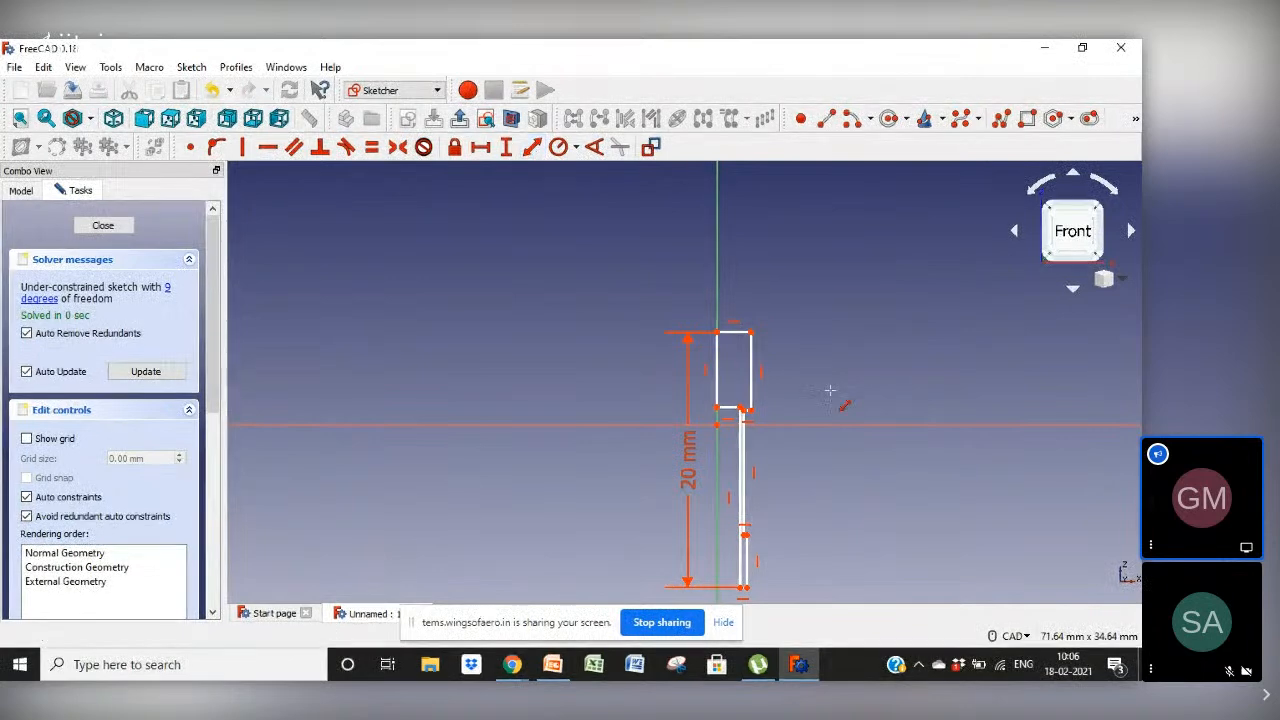
left_click(755, 379)
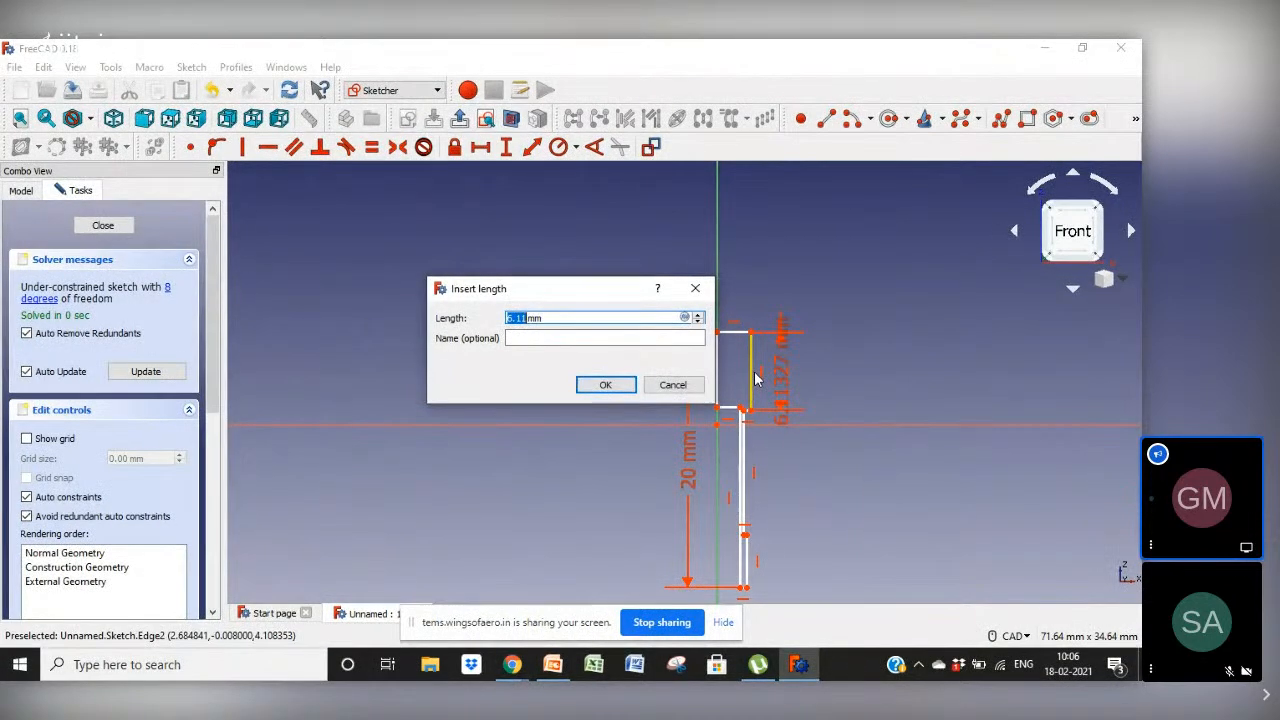
type("6")
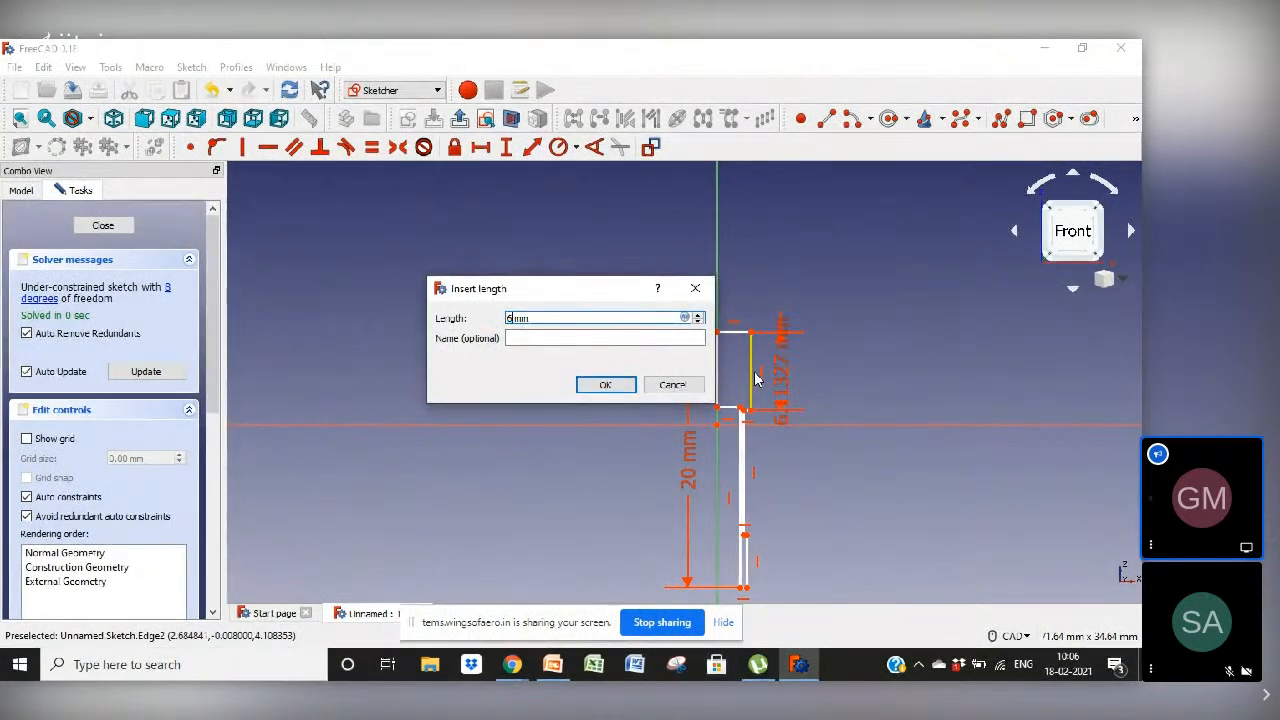
key("Return")
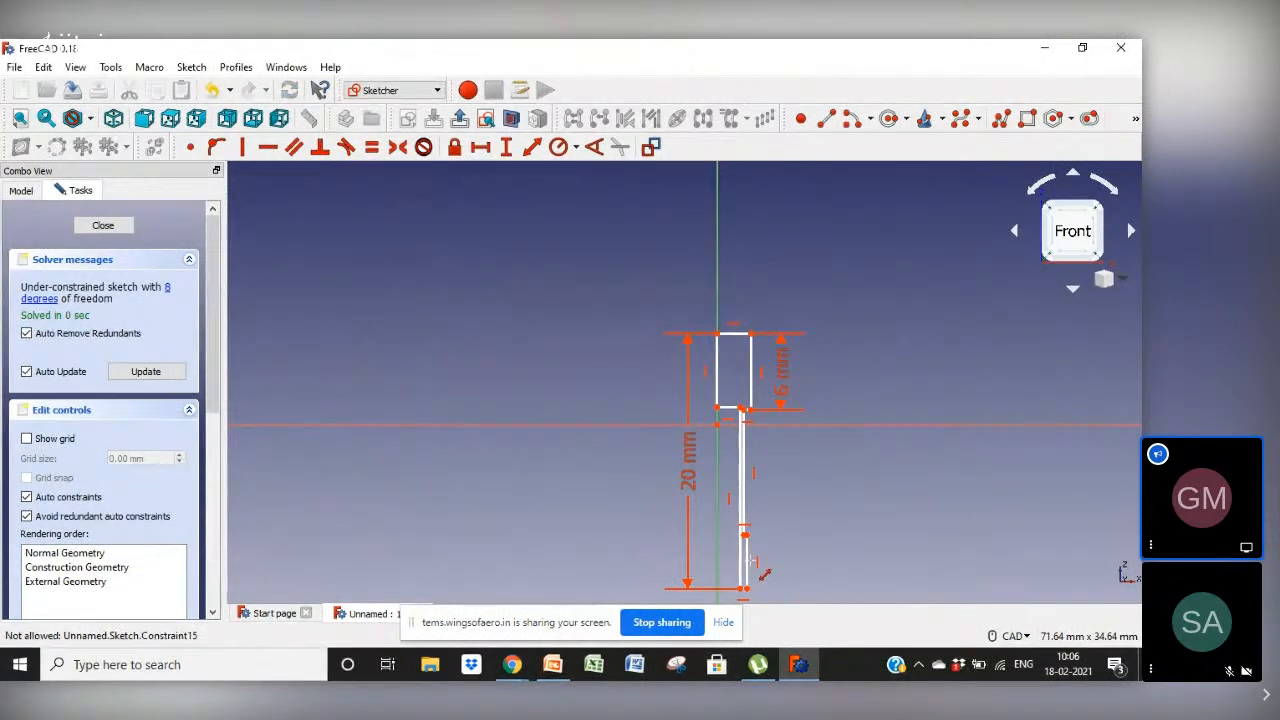
left_click(758, 571)
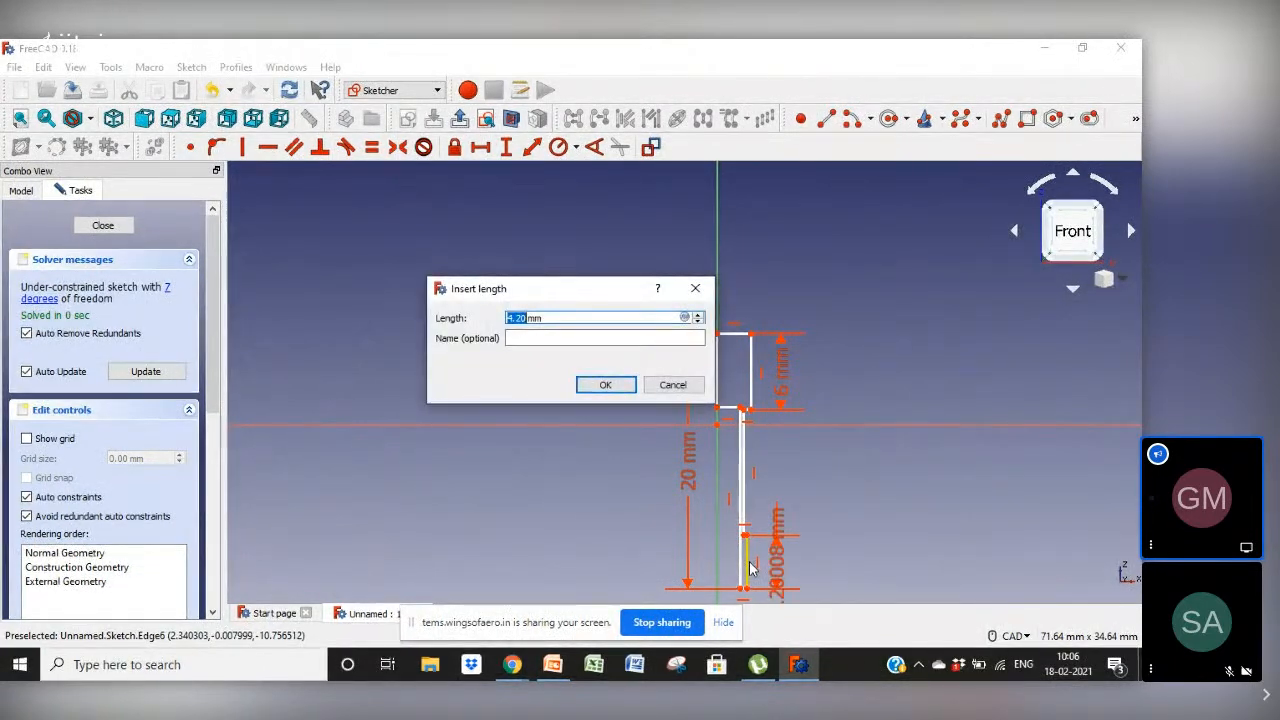
type("3")
key("Return")
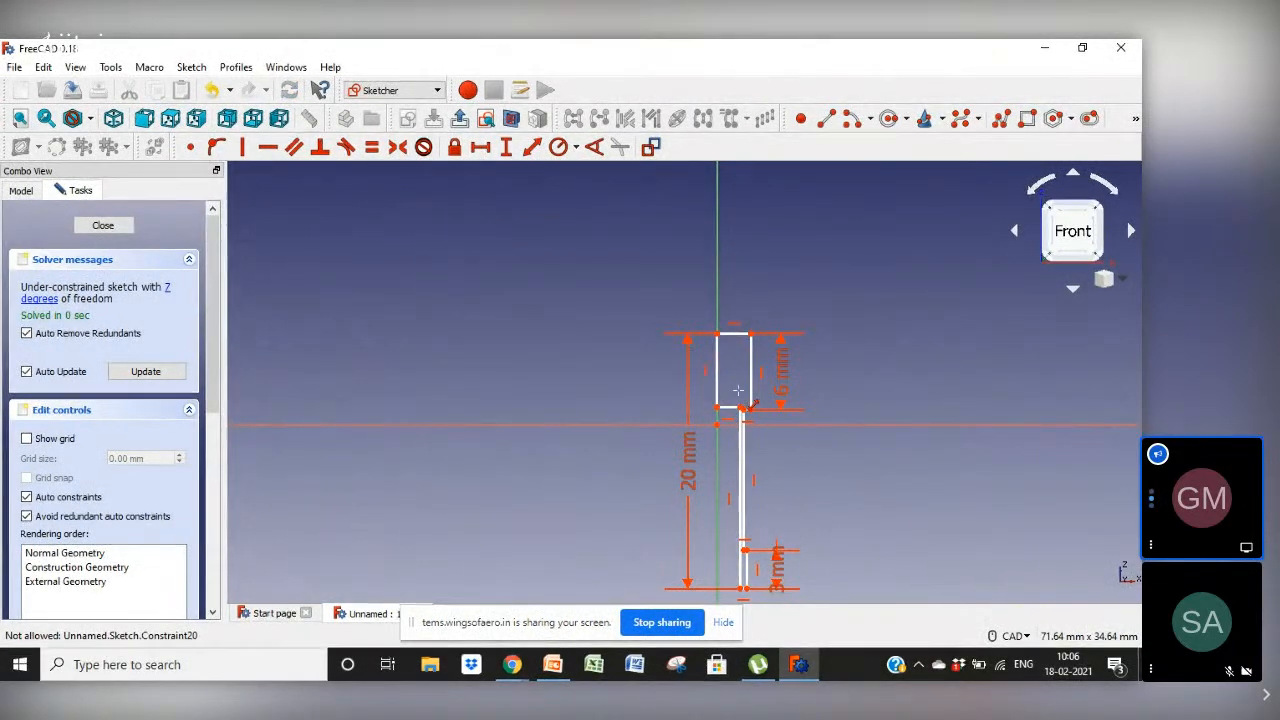
Set the length of the short horizontal shoulder edge under the upper block to 0.5 mm
scroll(745, 404, "up", 3)
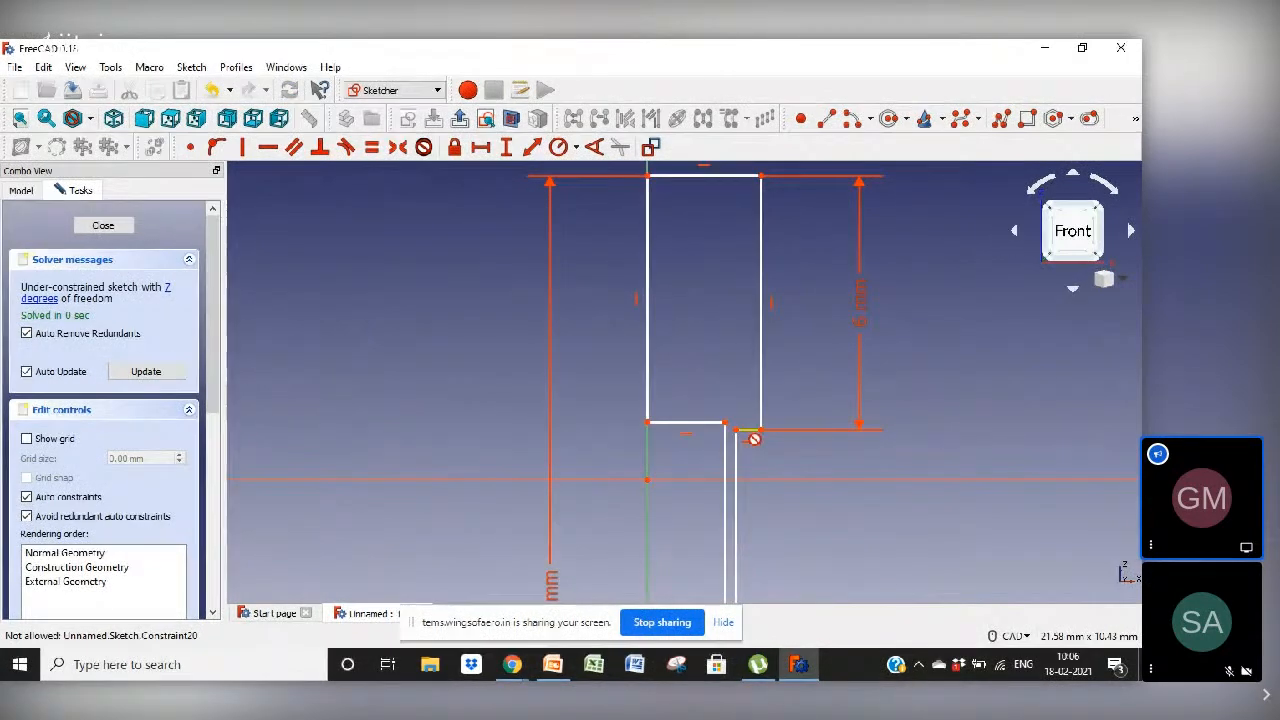
left_click(754, 432)
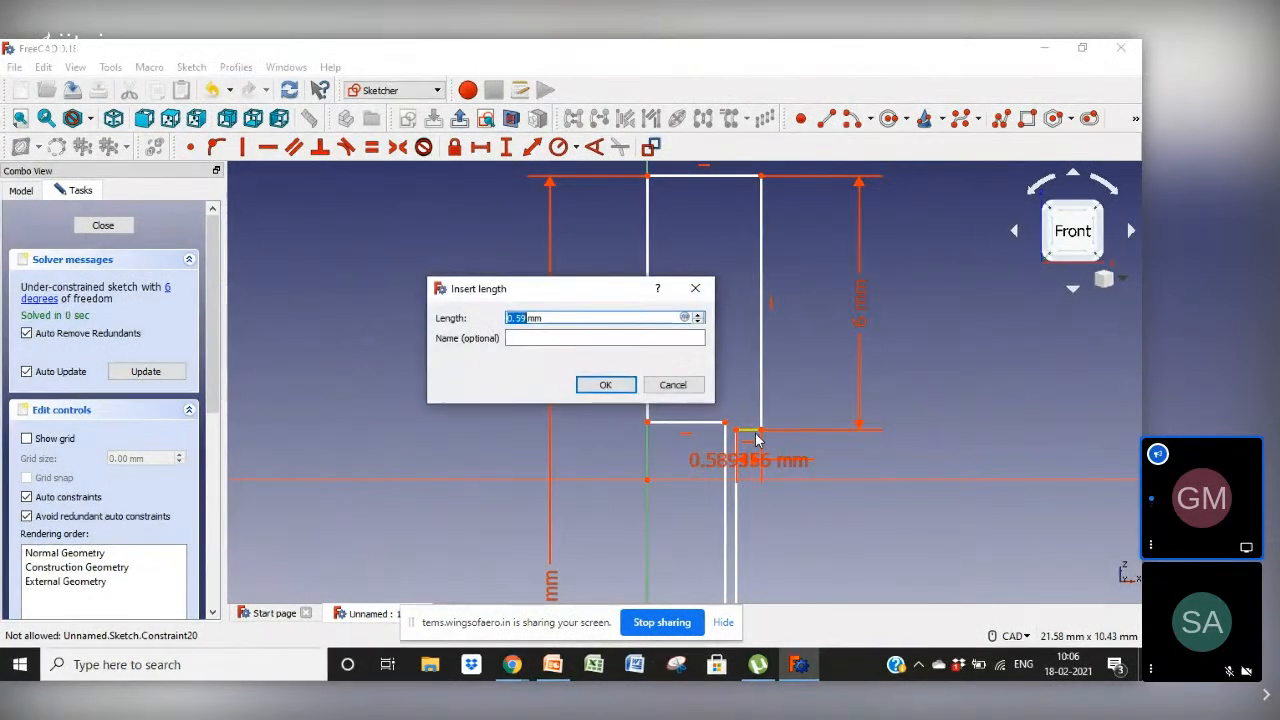
type("0.5")
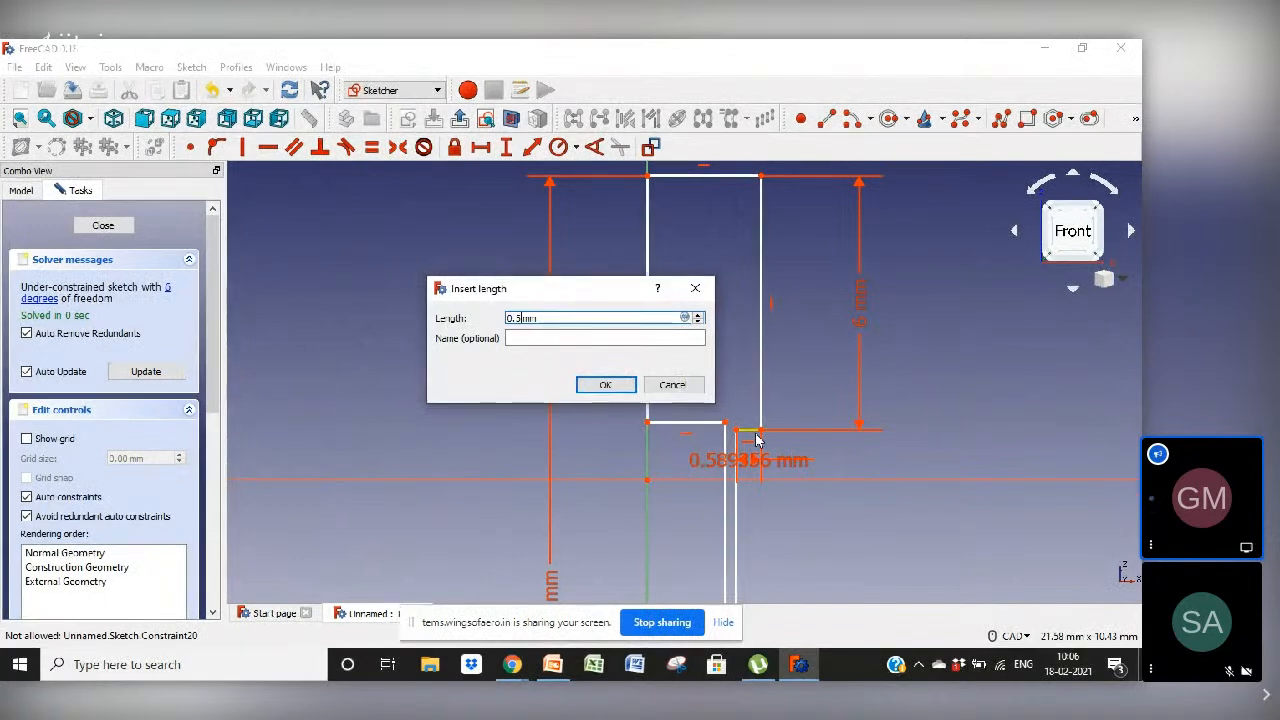
key("Return")
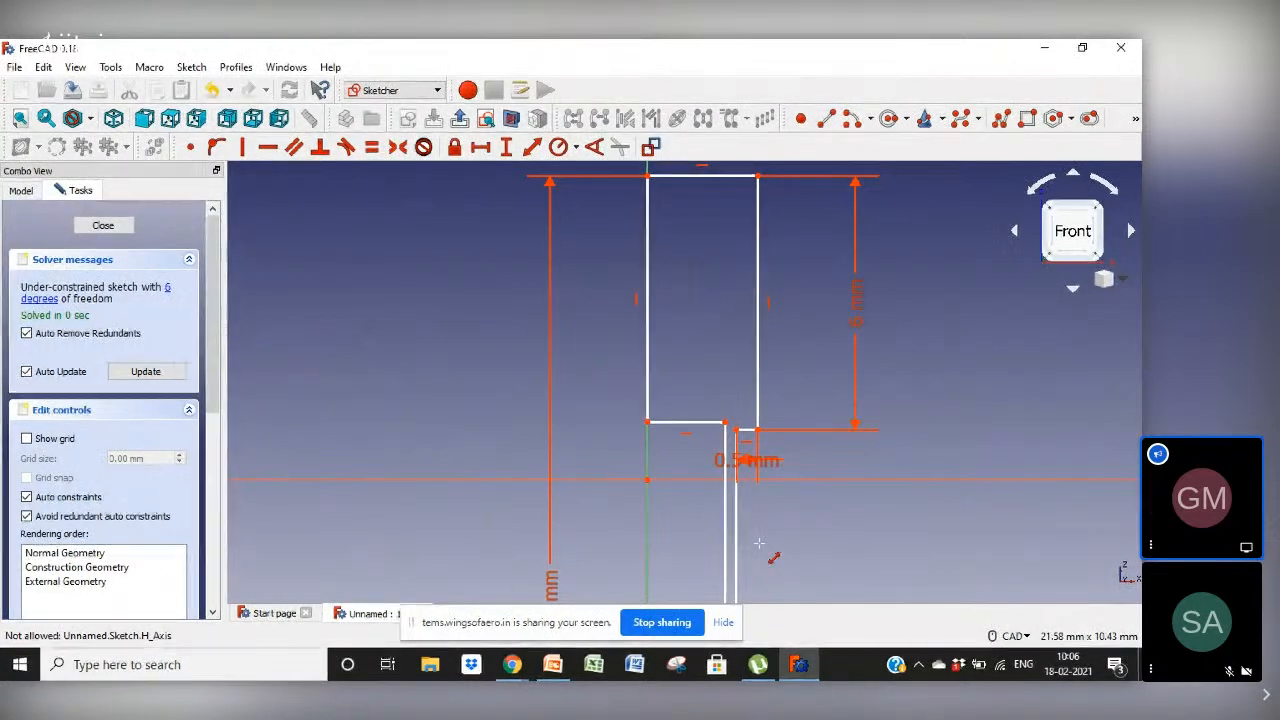
Set the length of the short horizontal shoulder edge above the bottom step to 0.1 mm
scroll(759, 543, "down", 5)
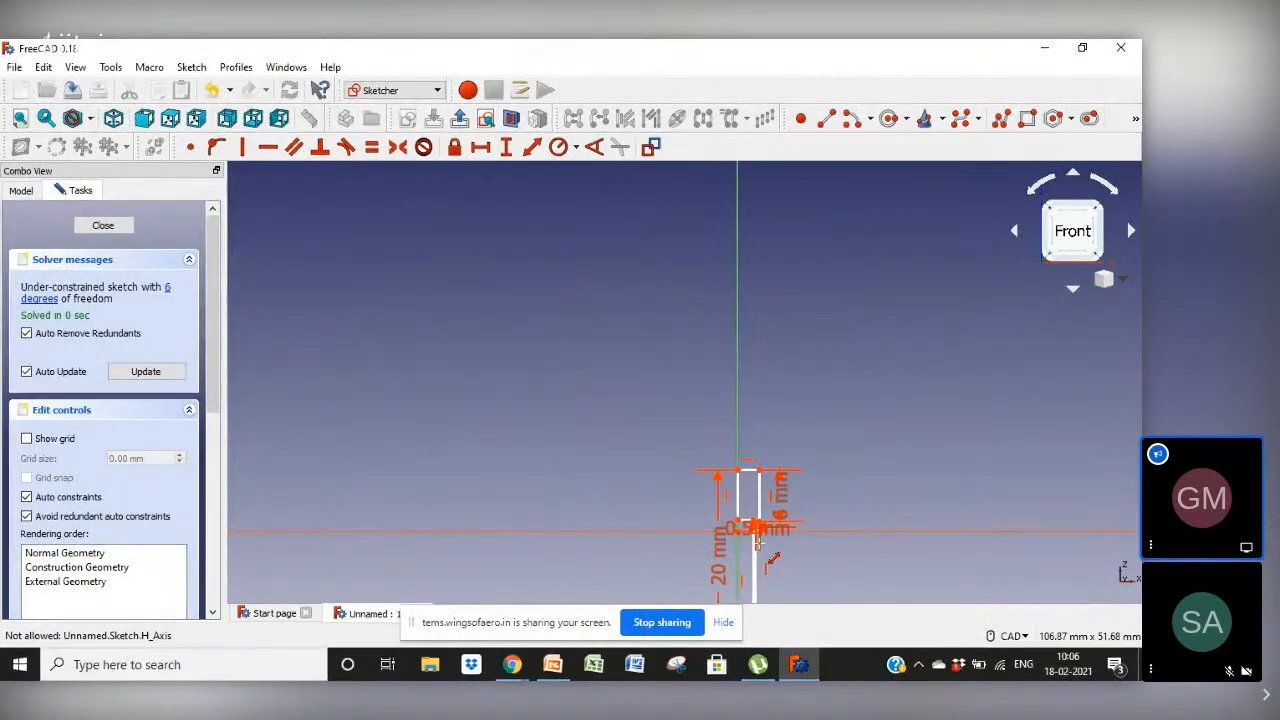
scroll(775, 568, "down", 1)
scroll(803, 605, "down", 2)
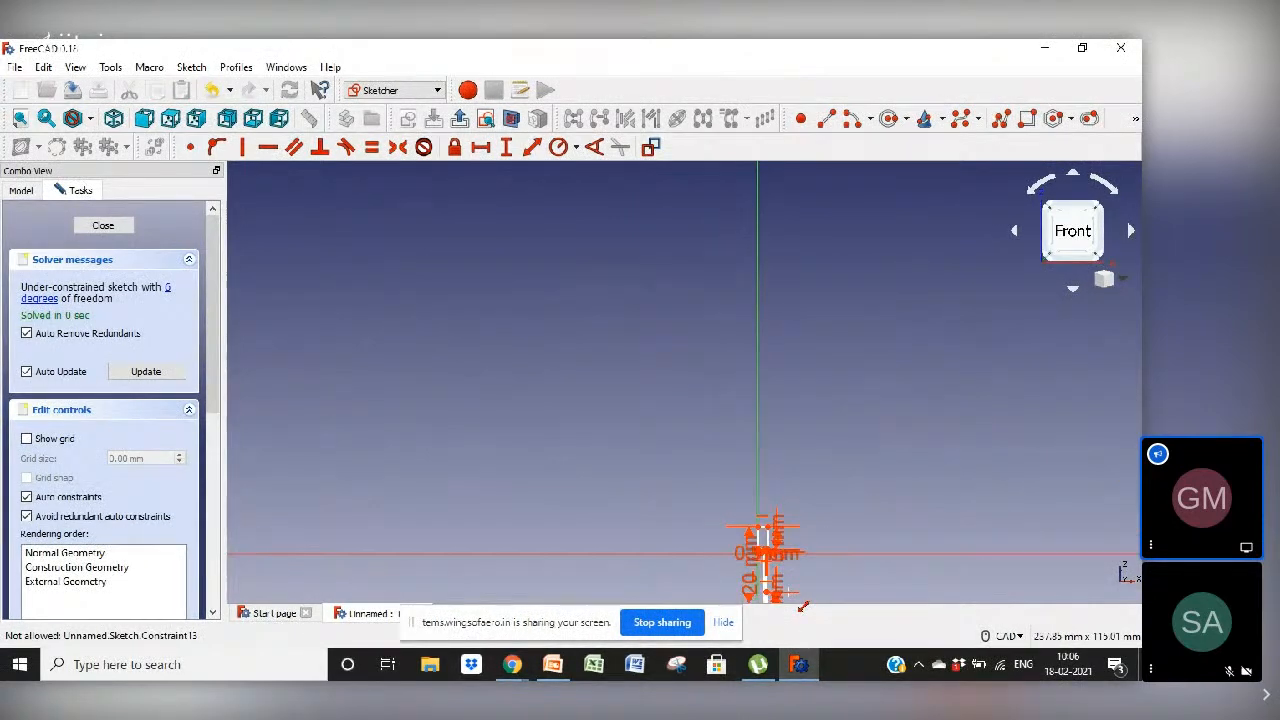
scroll(790, 592, "up", 8)
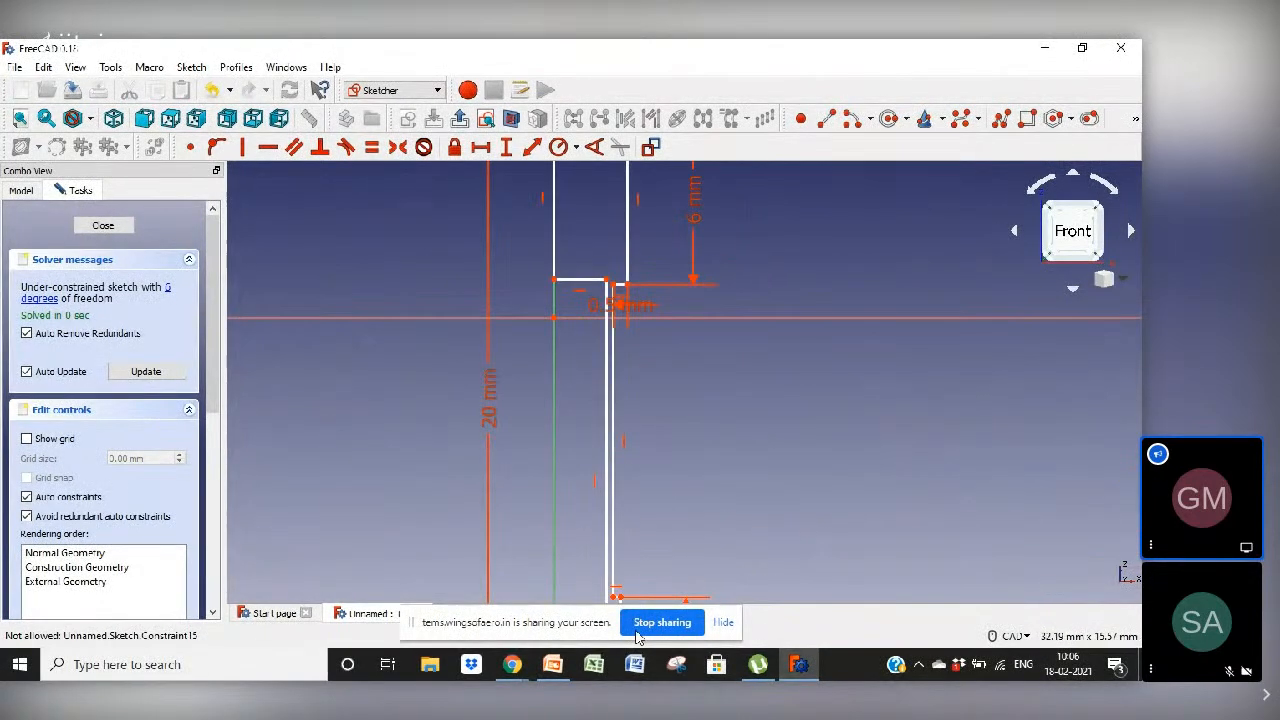
scroll(826, 216, "down", 4)
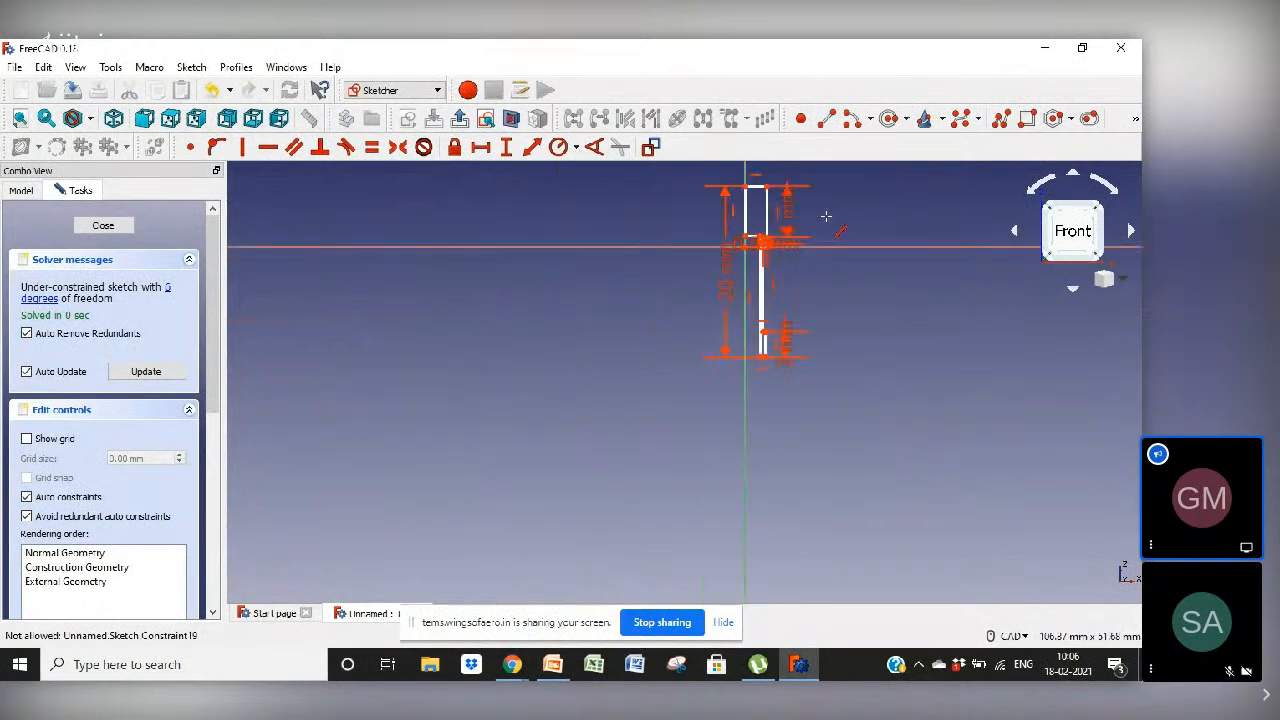
scroll(779, 338, "up", 6)
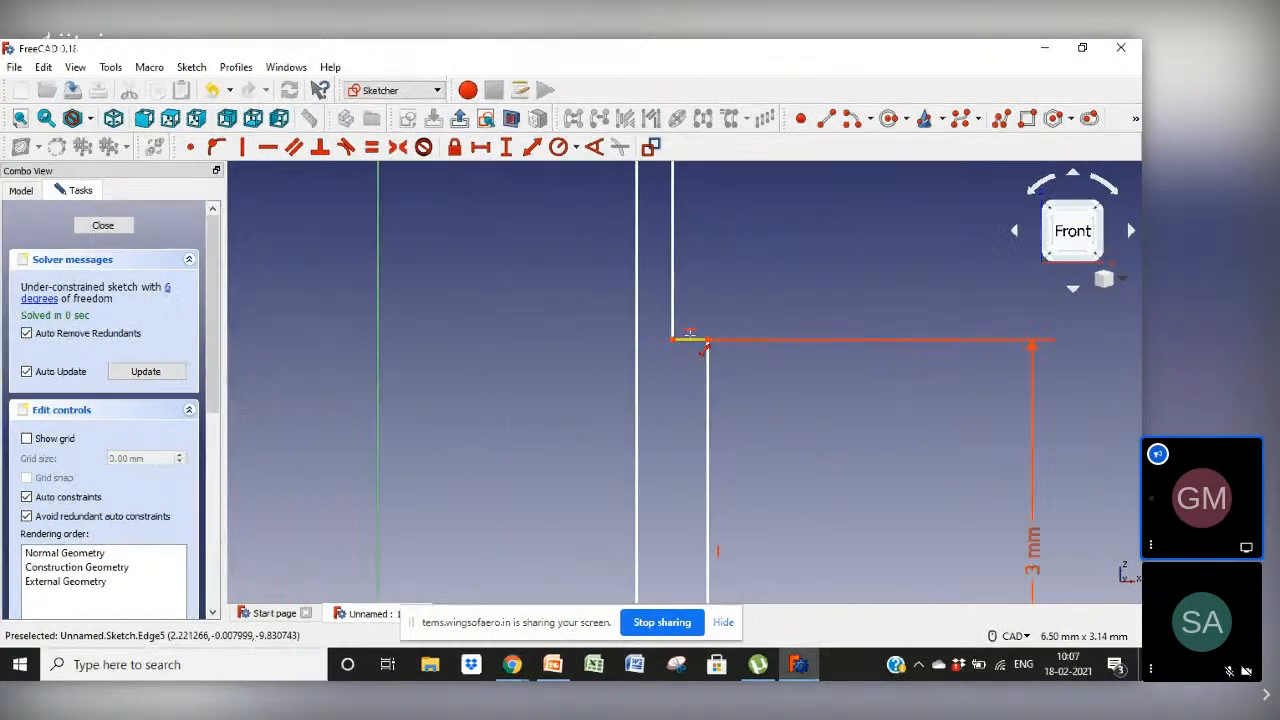
left_click(690, 340)
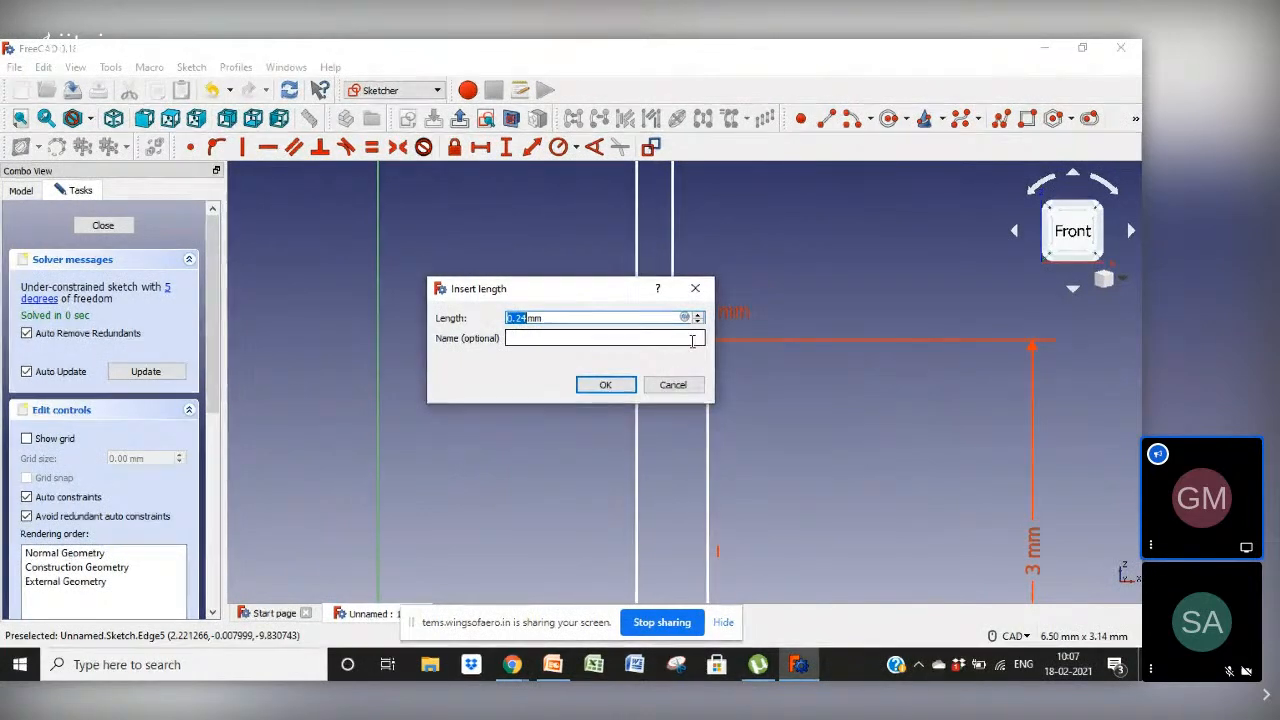
key("Return")
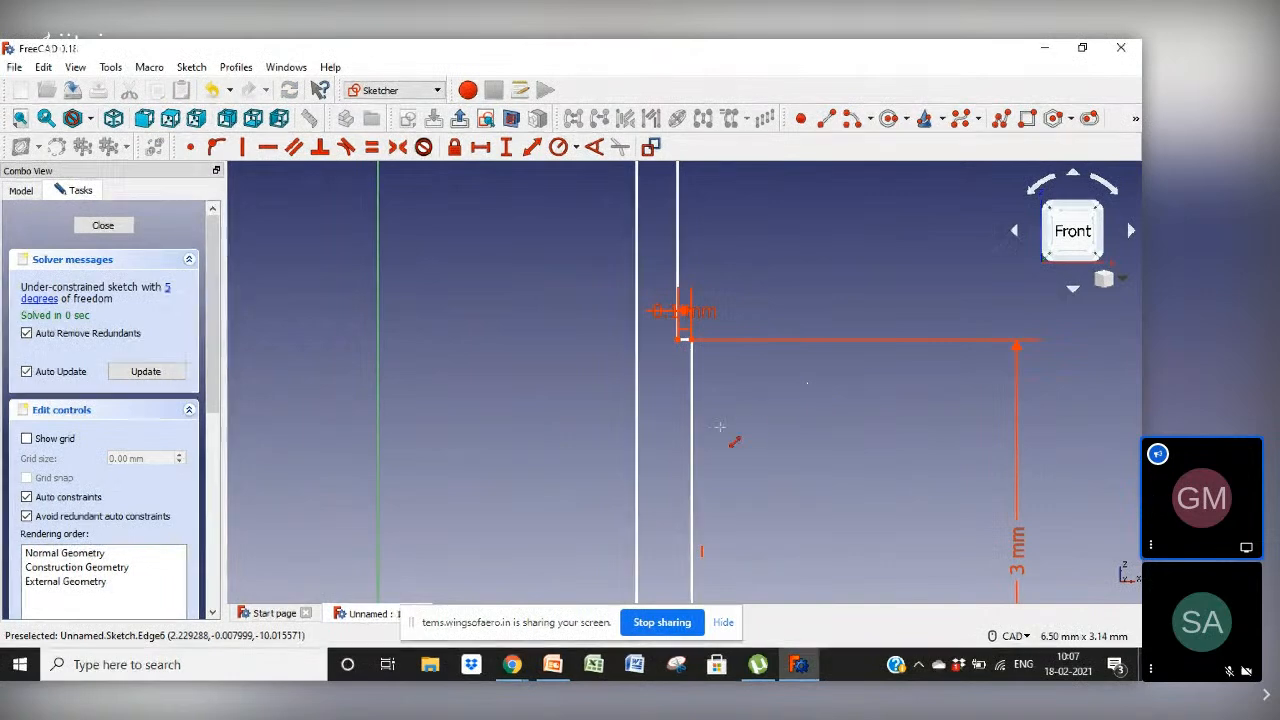
Set the length of the profile's top edge to 3 mm and of the upper block's inner bottom edge to 2.1 mm
scroll(720, 427, "down", 6)
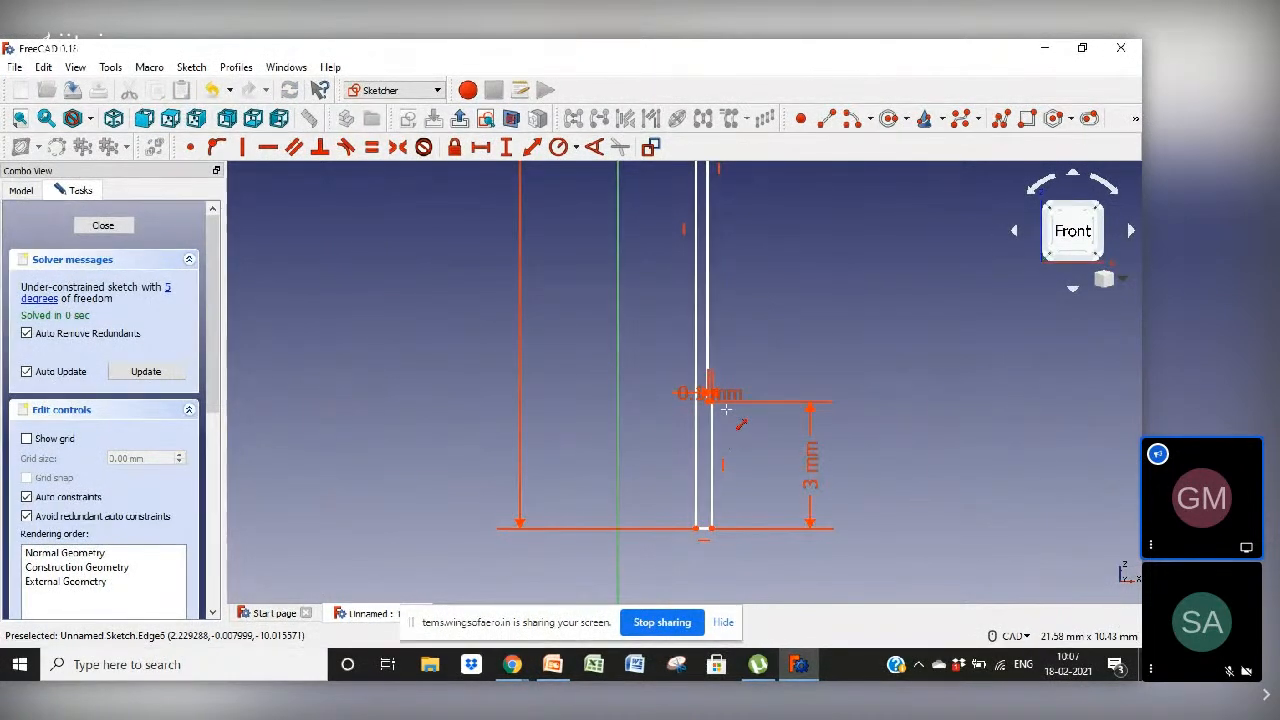
scroll(738, 446, "down", 6)
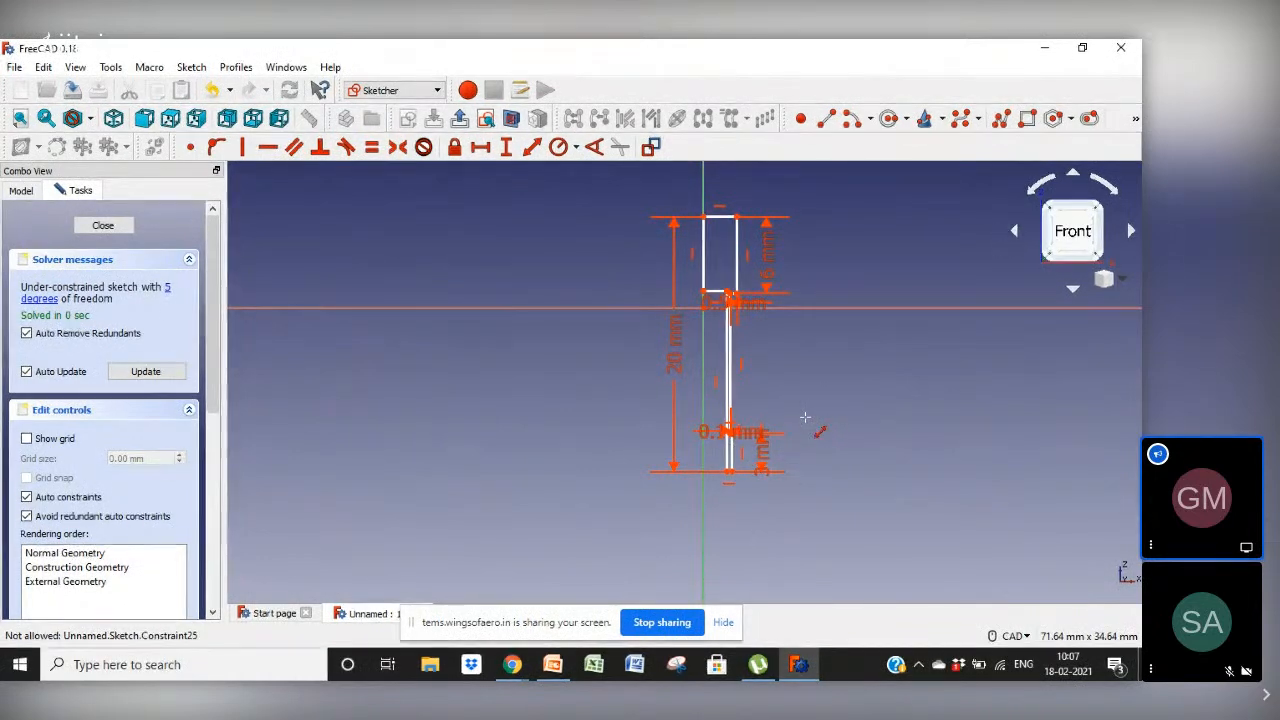
left_click(725, 218)
key("l")
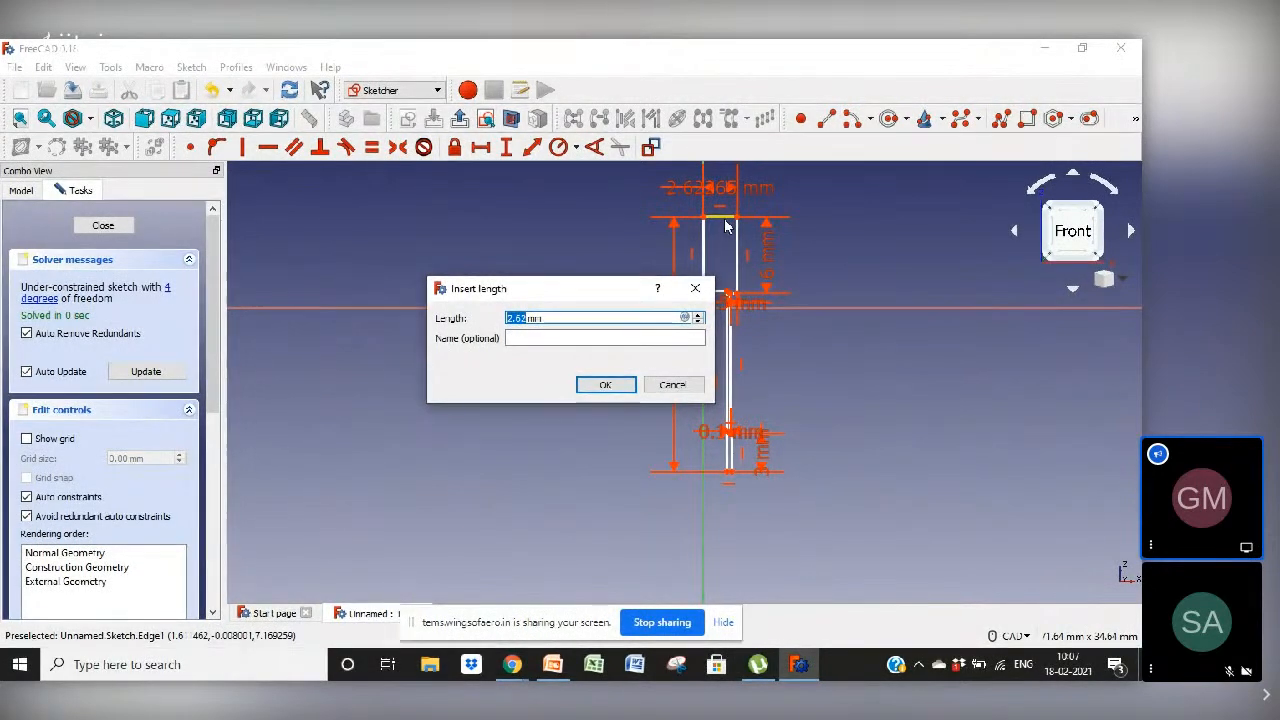
type("1")
key("Return")
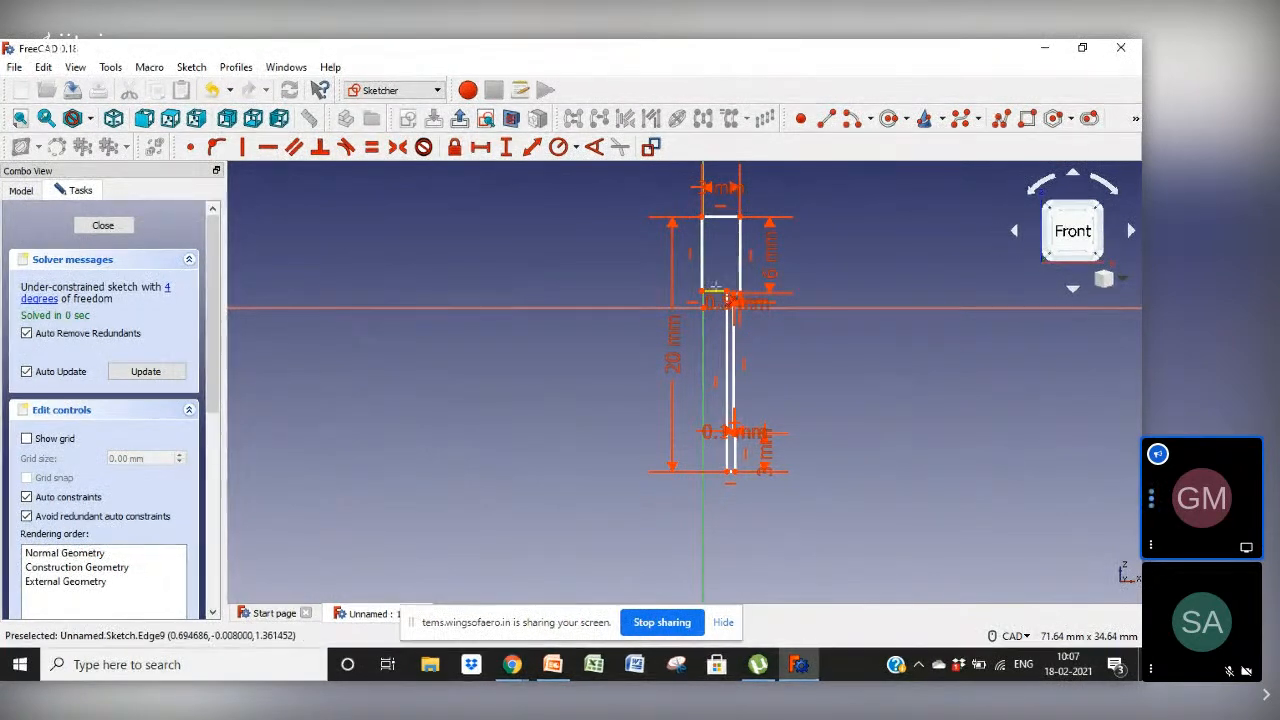
left_click(710, 289)
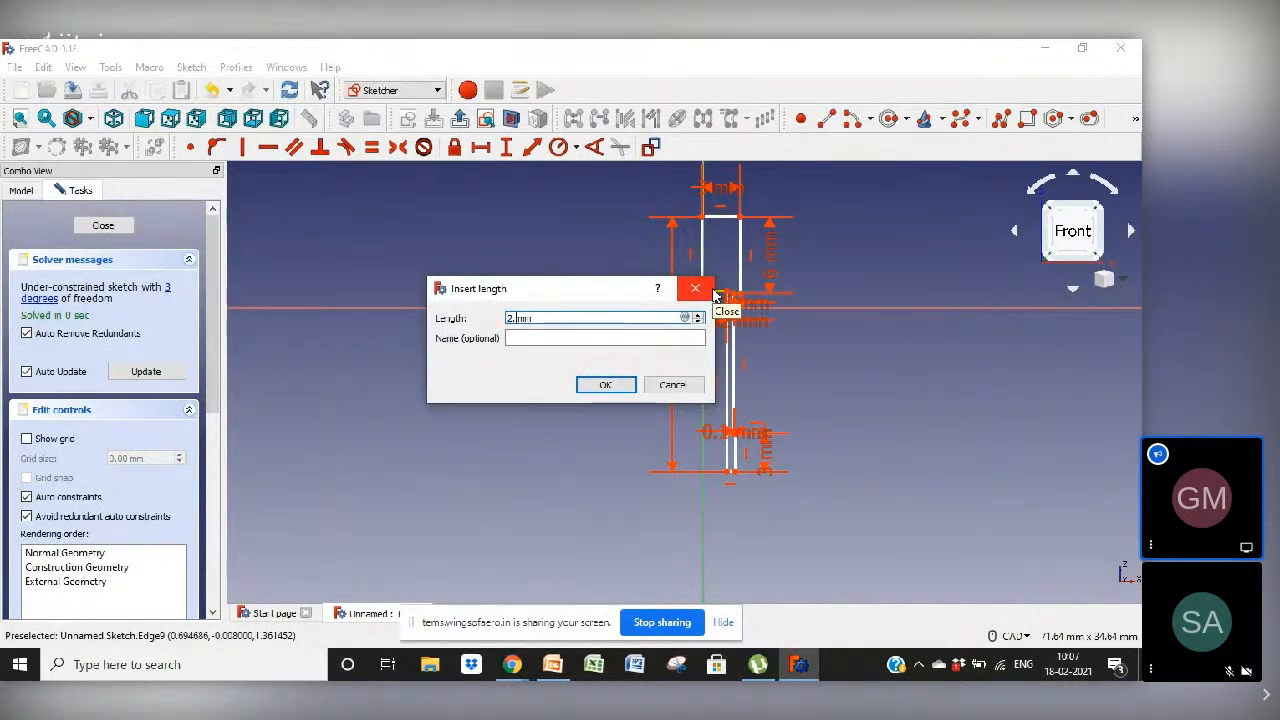
left_click(712, 291)
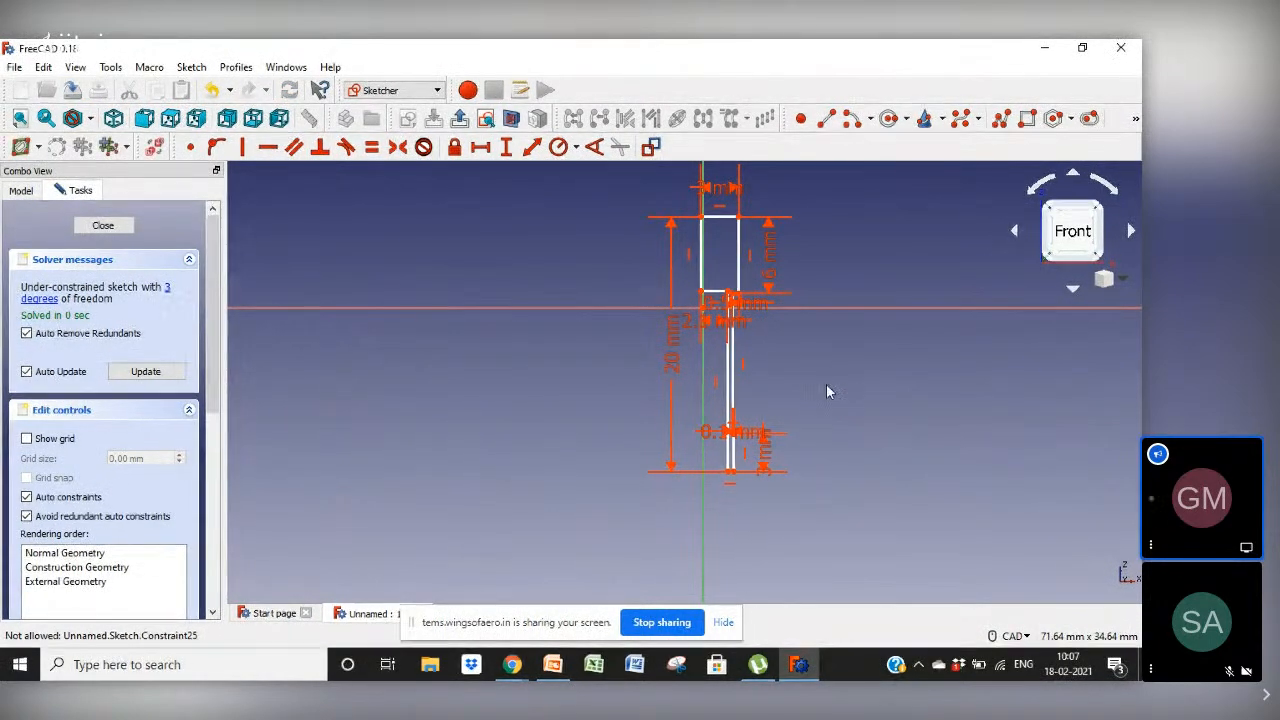
Spread the 6 mm, 0.5 mm, 2.1 mm and 0.1 mm dimension labels away from the profile so they no longer overlap
left_click_drag(770, 252, 795, 252)
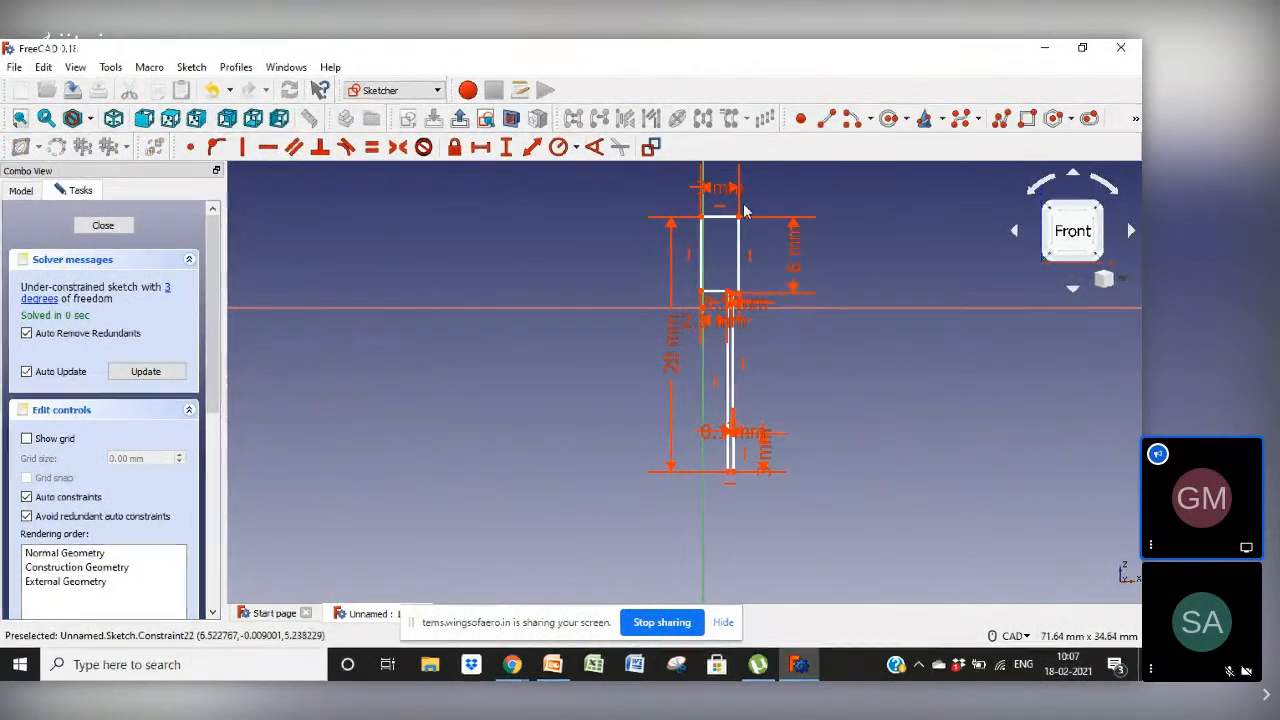
right_click(721, 178)
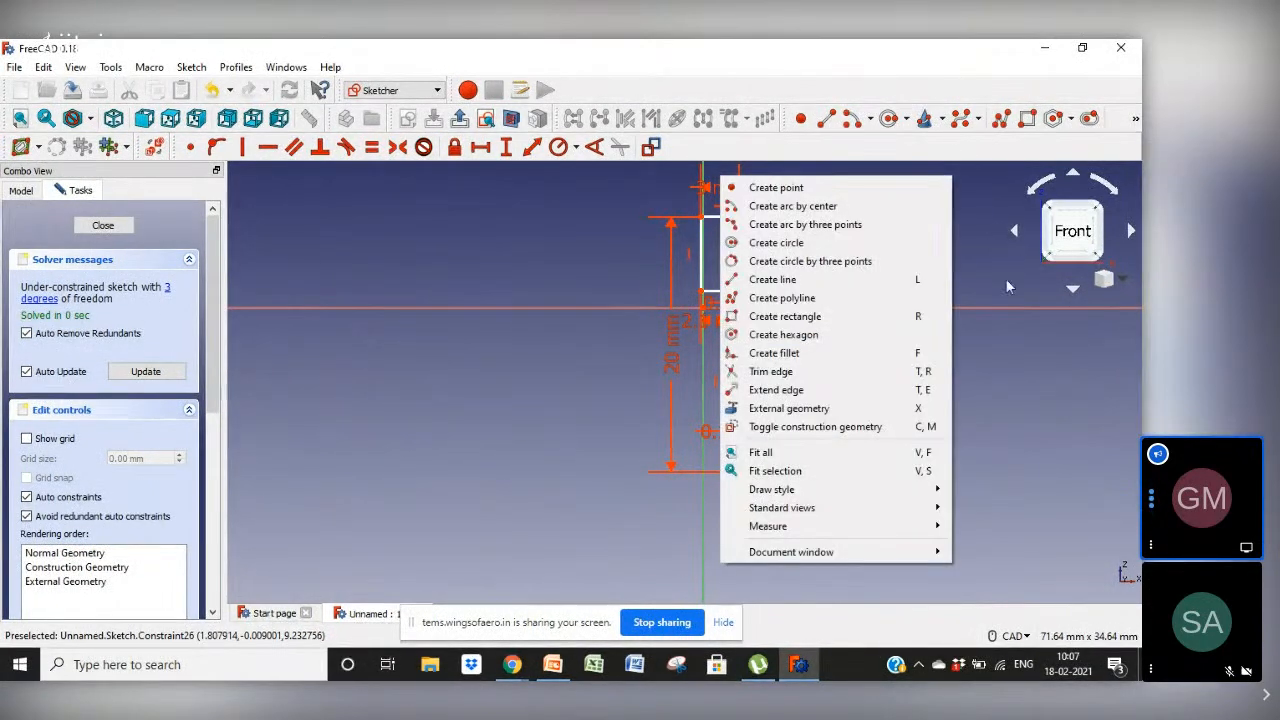
left_click(1014, 388)
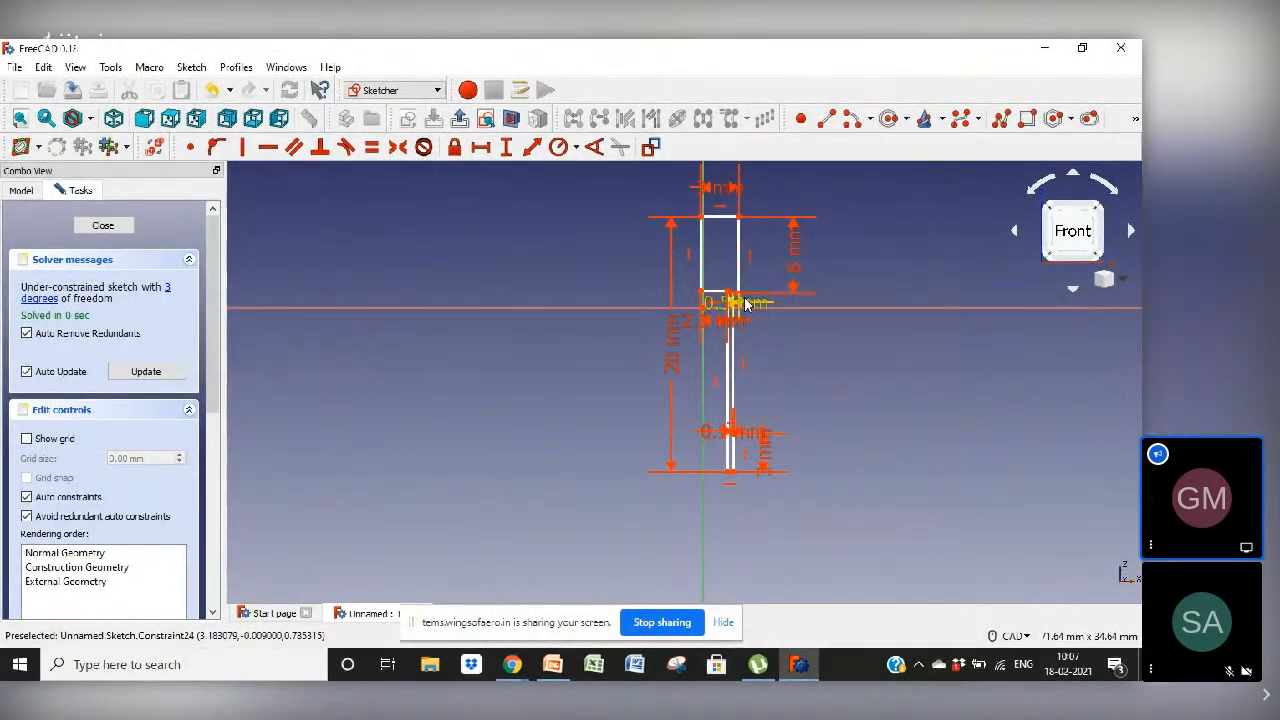
left_click_drag(746, 310, 782, 363)
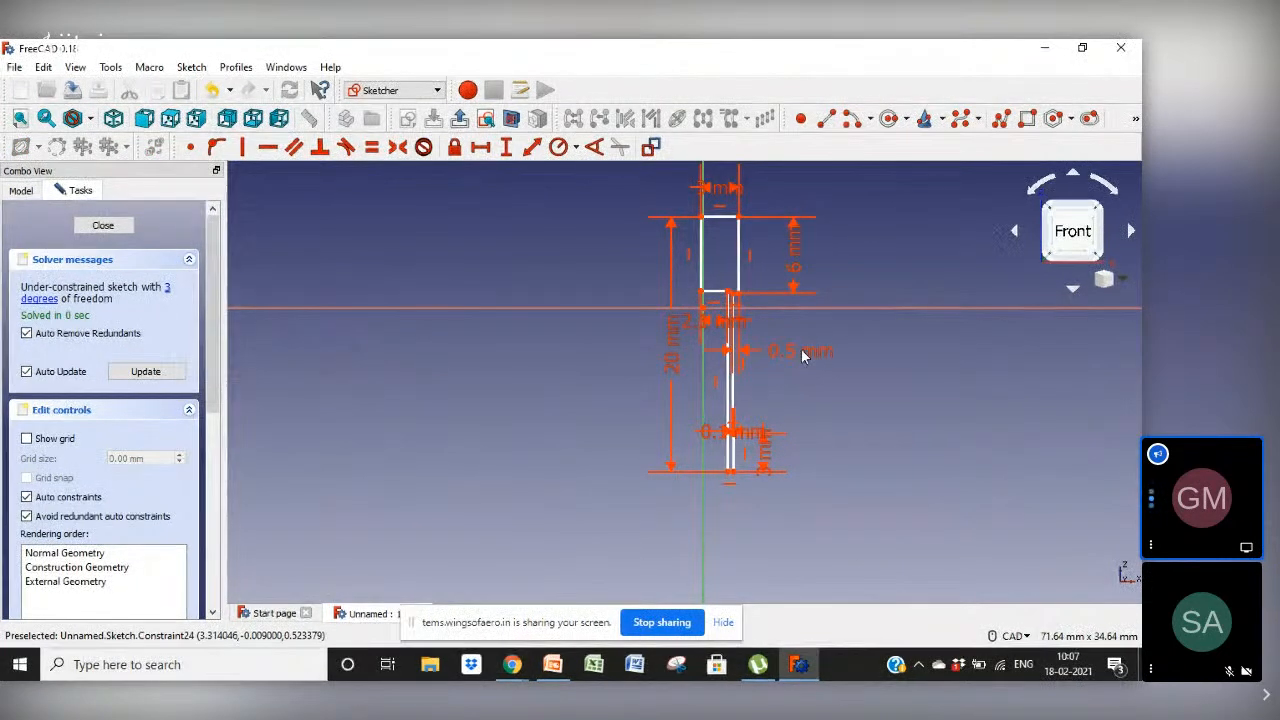
left_click_drag(716, 322, 626, 274)
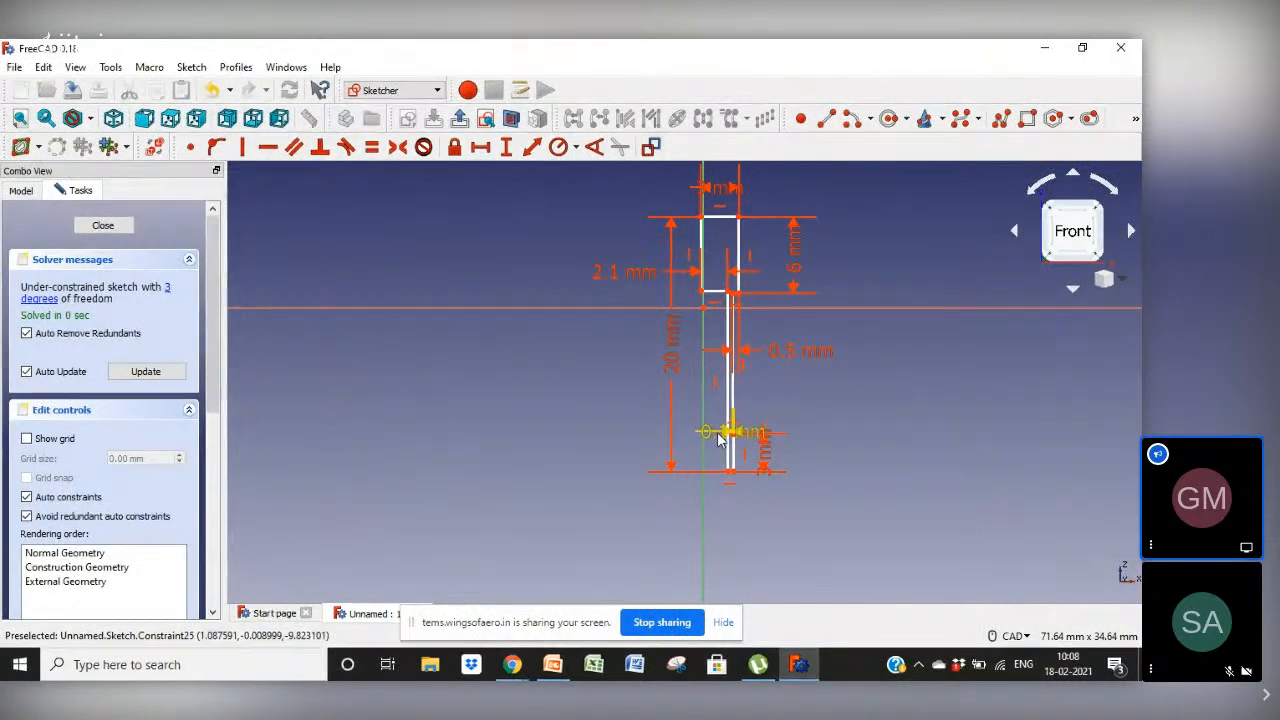
mouse_move(752, 428)
left_mouse_down()
mouse_move(767, 386)
mouse_move(792, 418)
left_mouse_up()
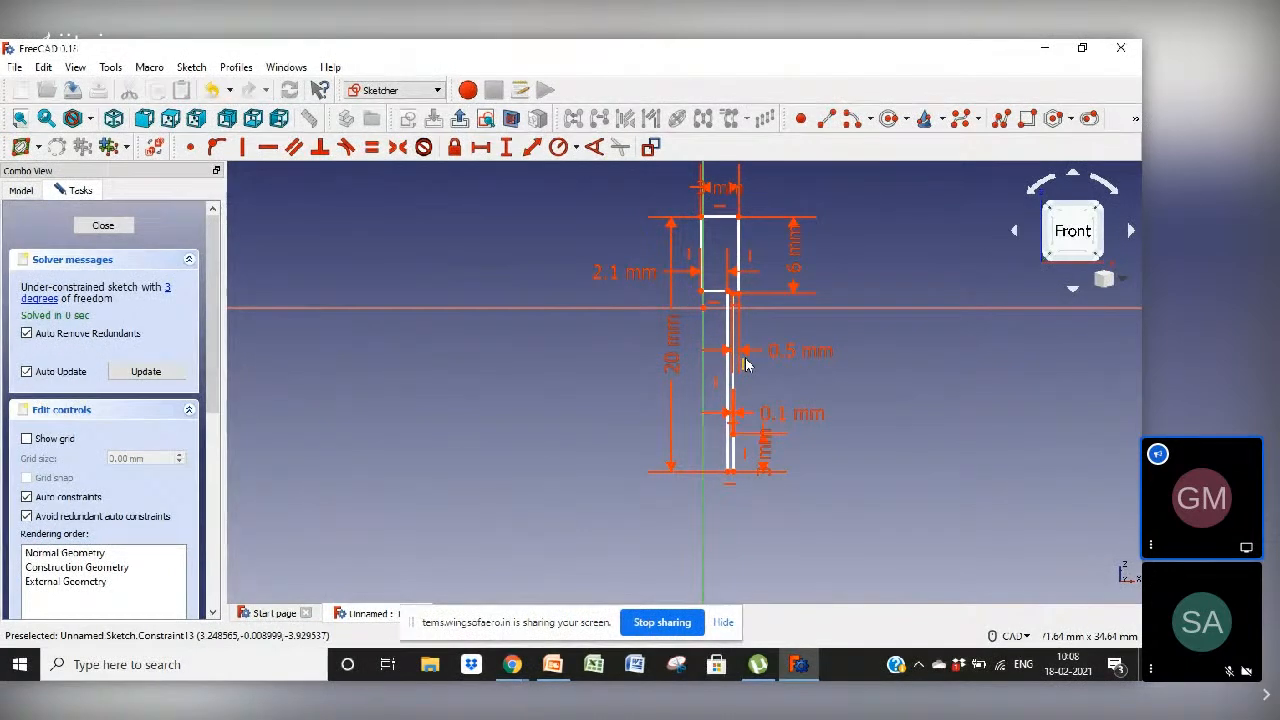
Pull the profile off the vertical axis and make the upper block's bottom inner corner coincident with the sketch origin
mouse_move(730, 352)
left_mouse_down()
mouse_move(710, 380)
mouse_move(749, 370)
mouse_move(768, 430)
mouse_move(645, 372)
mouse_move(810, 376)
mouse_move(745, 415)
mouse_move(738, 392)
left_mouse_up()
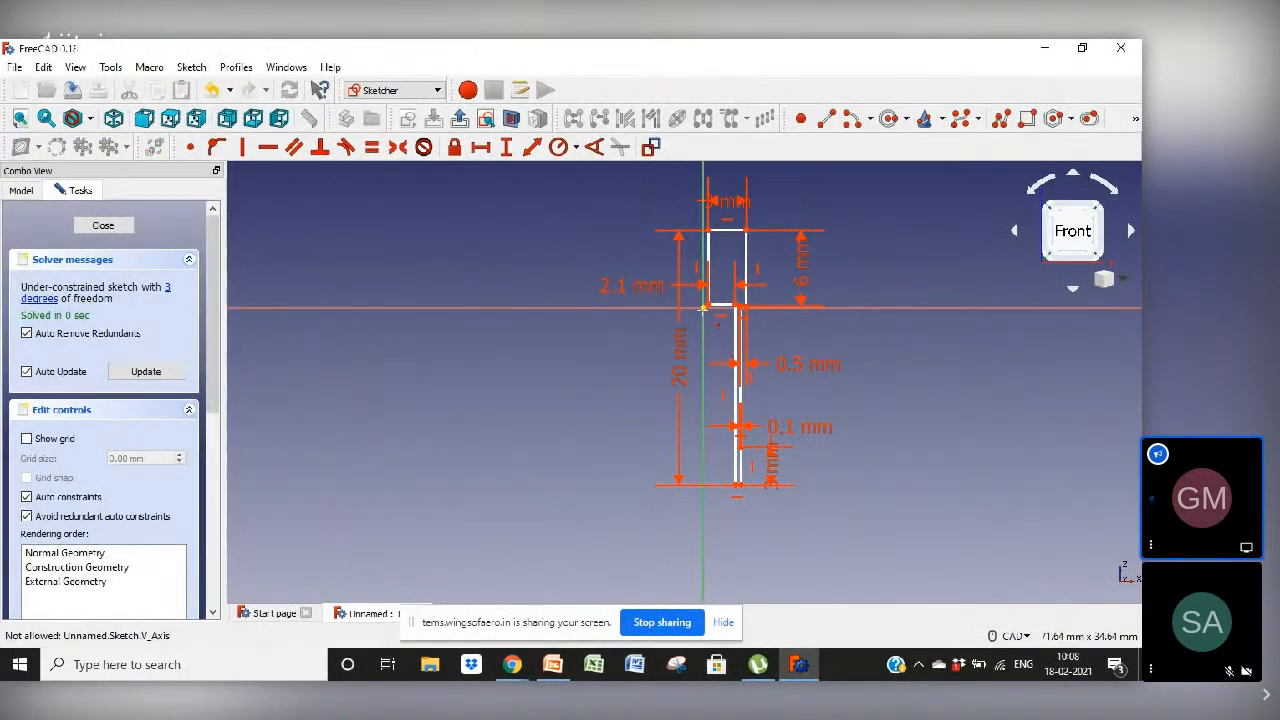
left_click(704, 306)
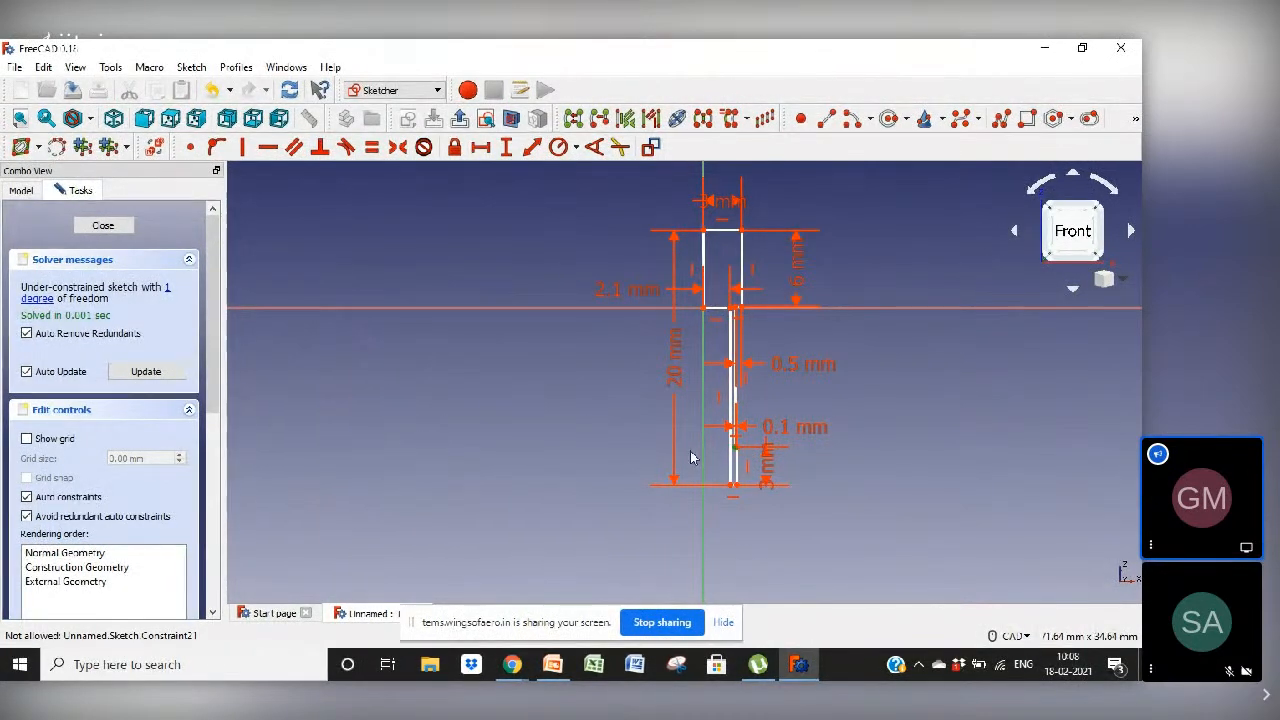
Move the bottom step's shoulder corner slightly down so the upper block's outer shoulder lines up with the horizontal axis
scroll(741, 452, "up", 5)
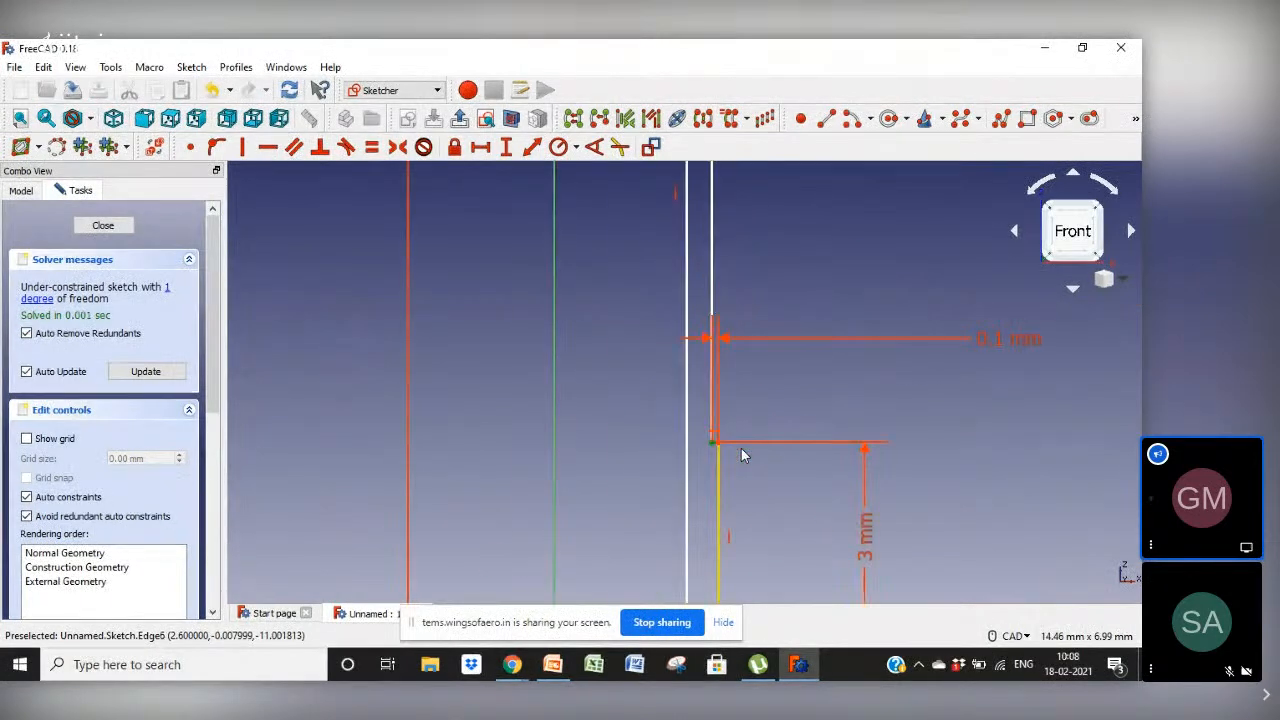
mouse_move(712, 450)
left_mouse_down()
mouse_move(730, 517)
mouse_move(711, 294)
mouse_move(726, 503)
mouse_move(731, 441)
left_mouse_up()
scroll(731, 440, "down", 5)
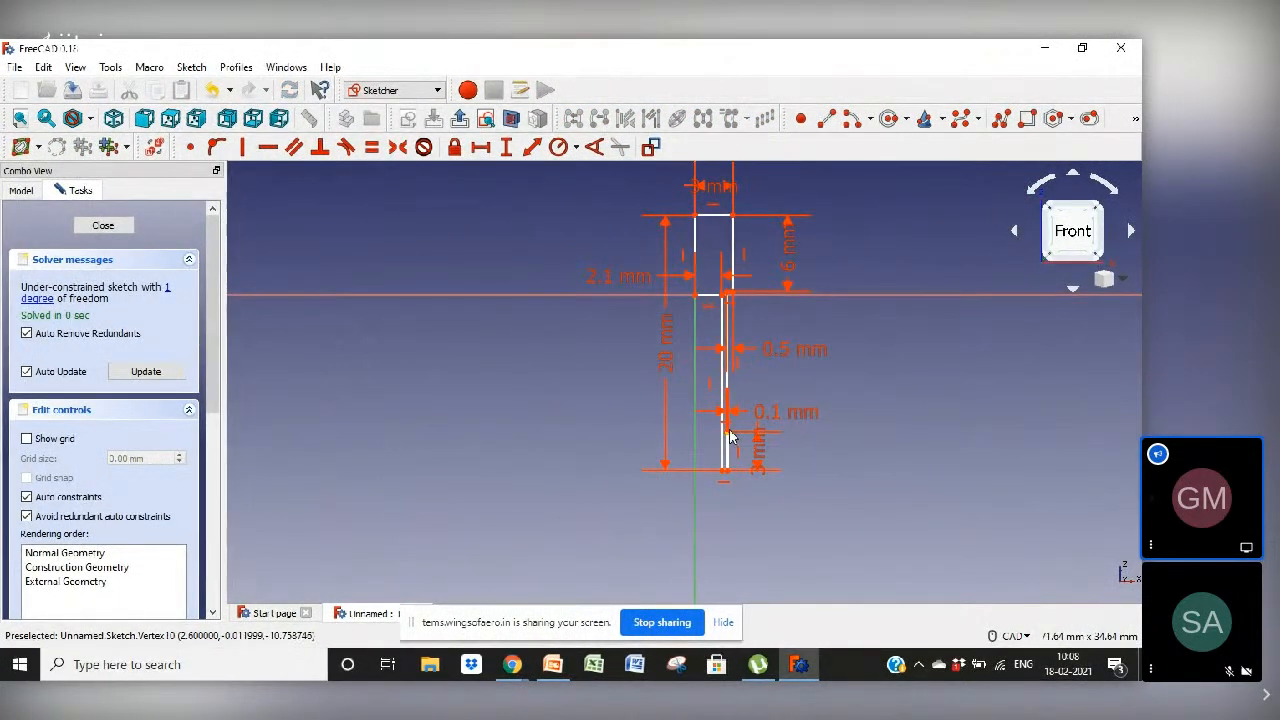
mouse_move(729, 441)
left_mouse_down()
mouse_move(748, 545)
mouse_move(732, 400)
mouse_move(746, 491)
mouse_move(737, 441)
left_mouse_up()
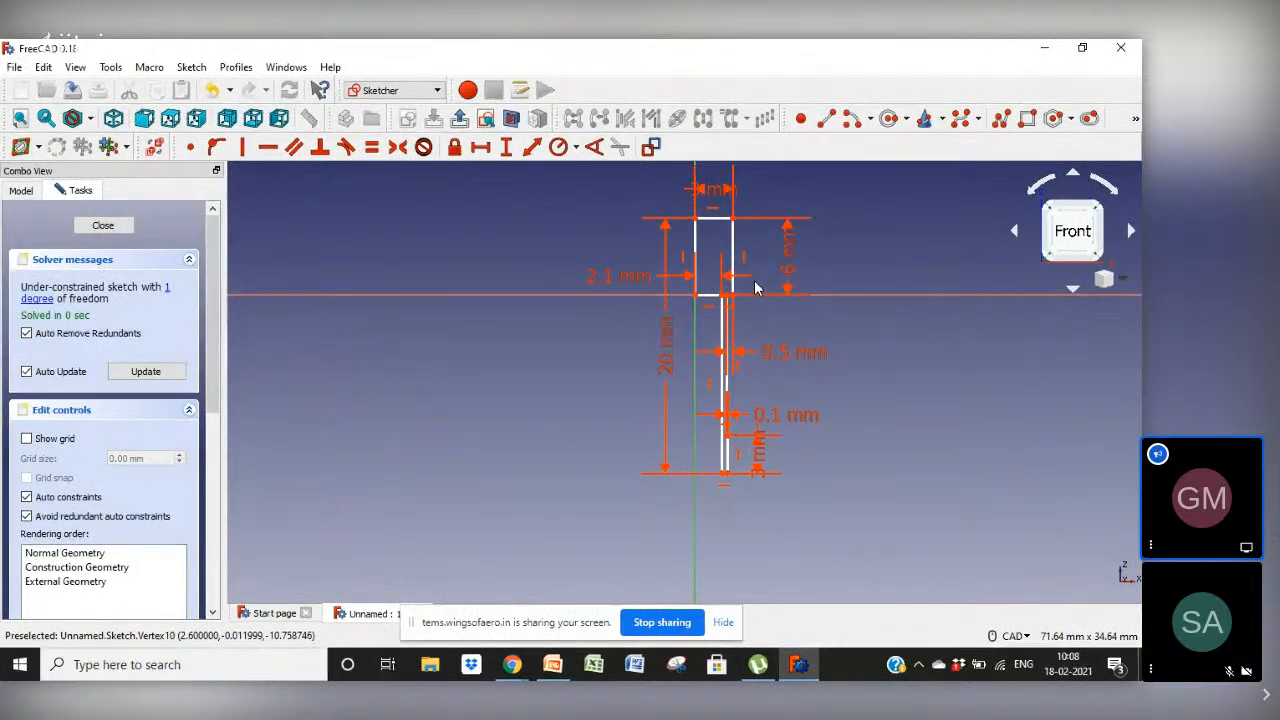
scroll(745, 289, "up", 8)
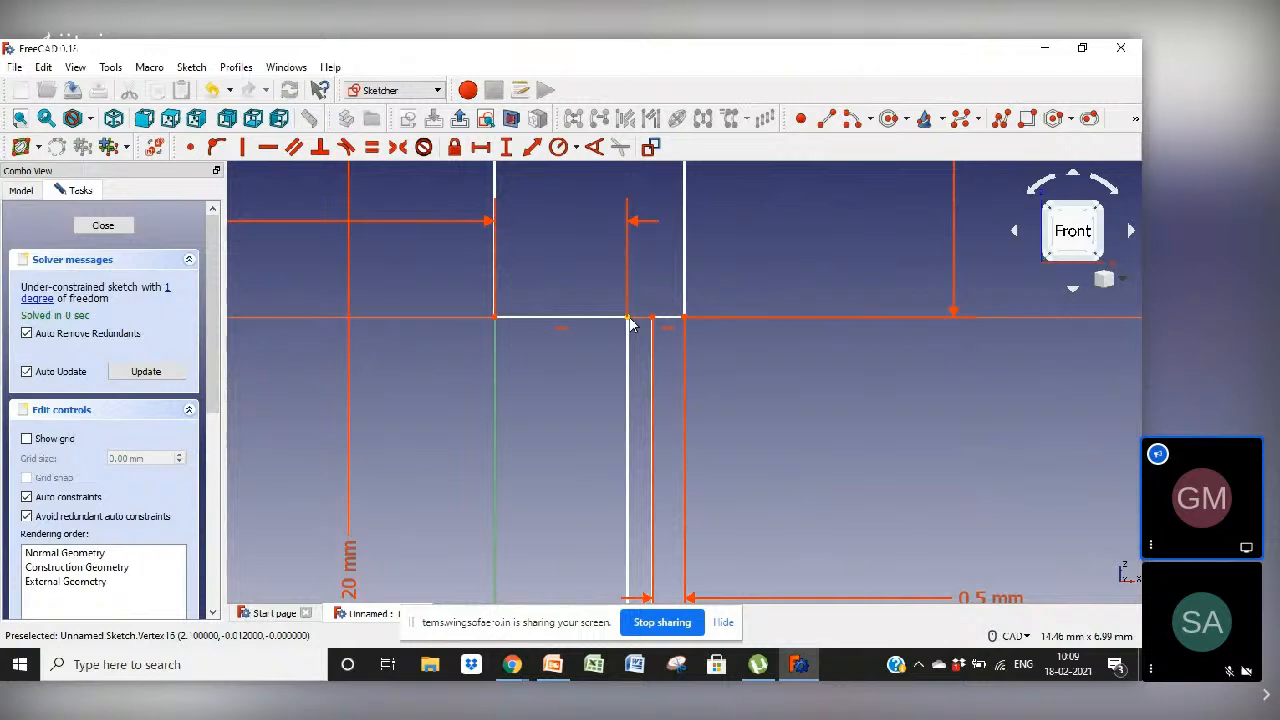
scroll(630, 322, "down", 5)
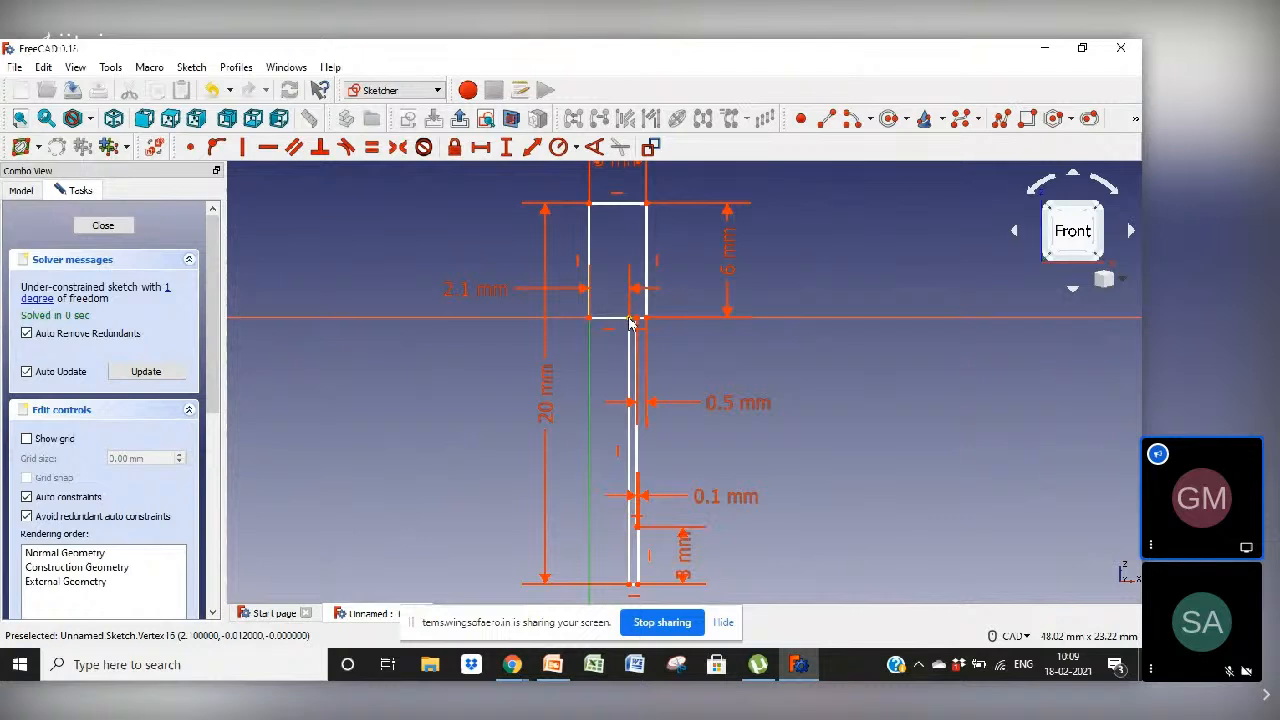
left_click_drag(590, 319, 589, 354)
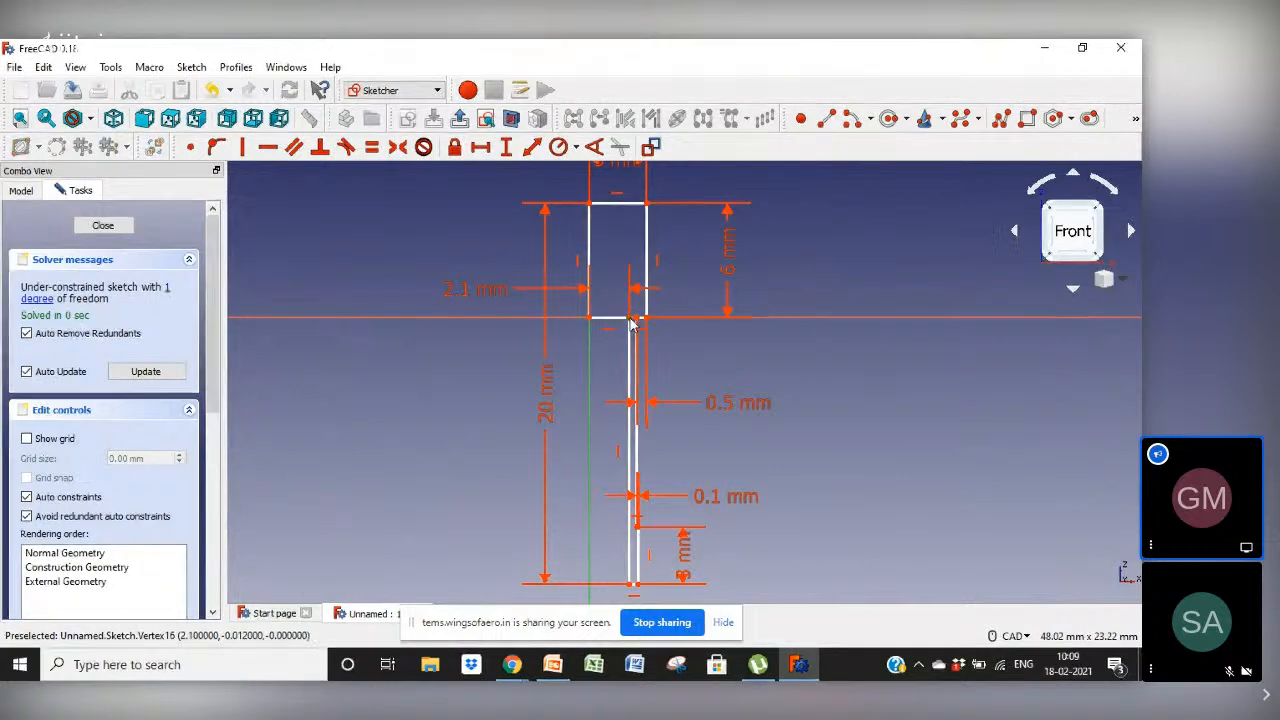
Try to constrain the vertical distance between the leg's top inner corner and the profile corner at the origin
left_click(630, 319)
left_click(590, 318)
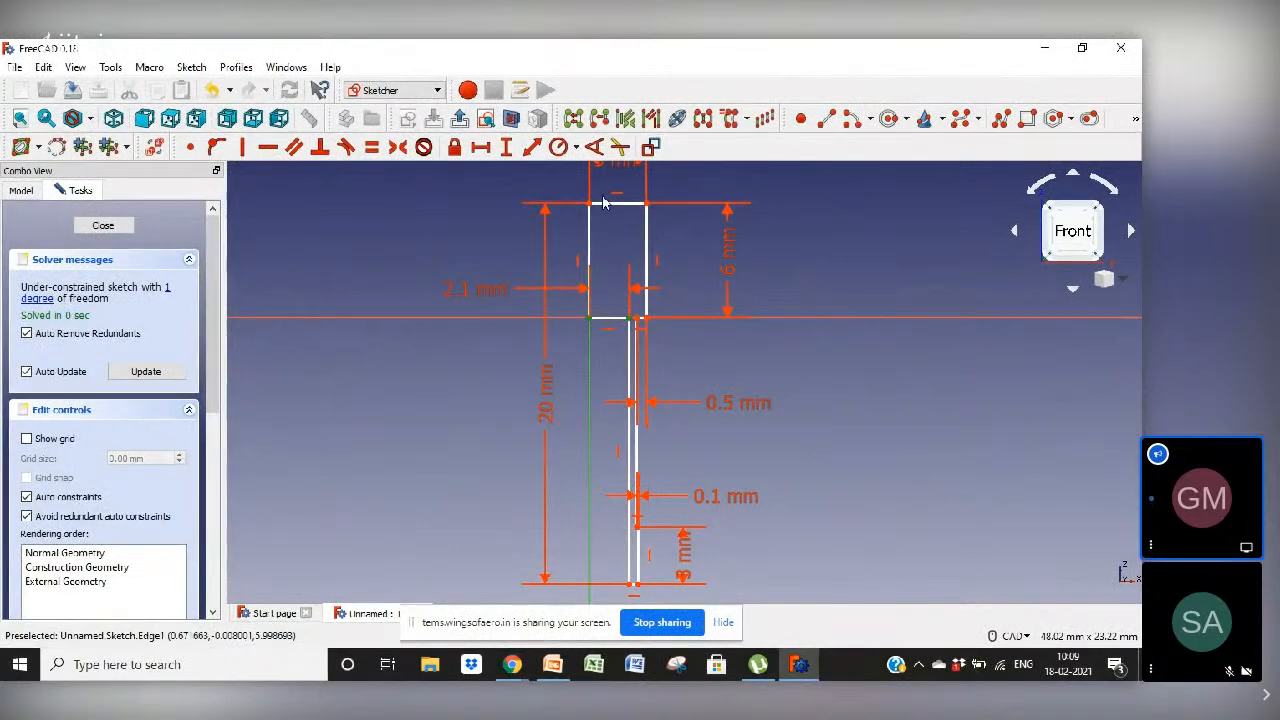
left_click(507, 148)
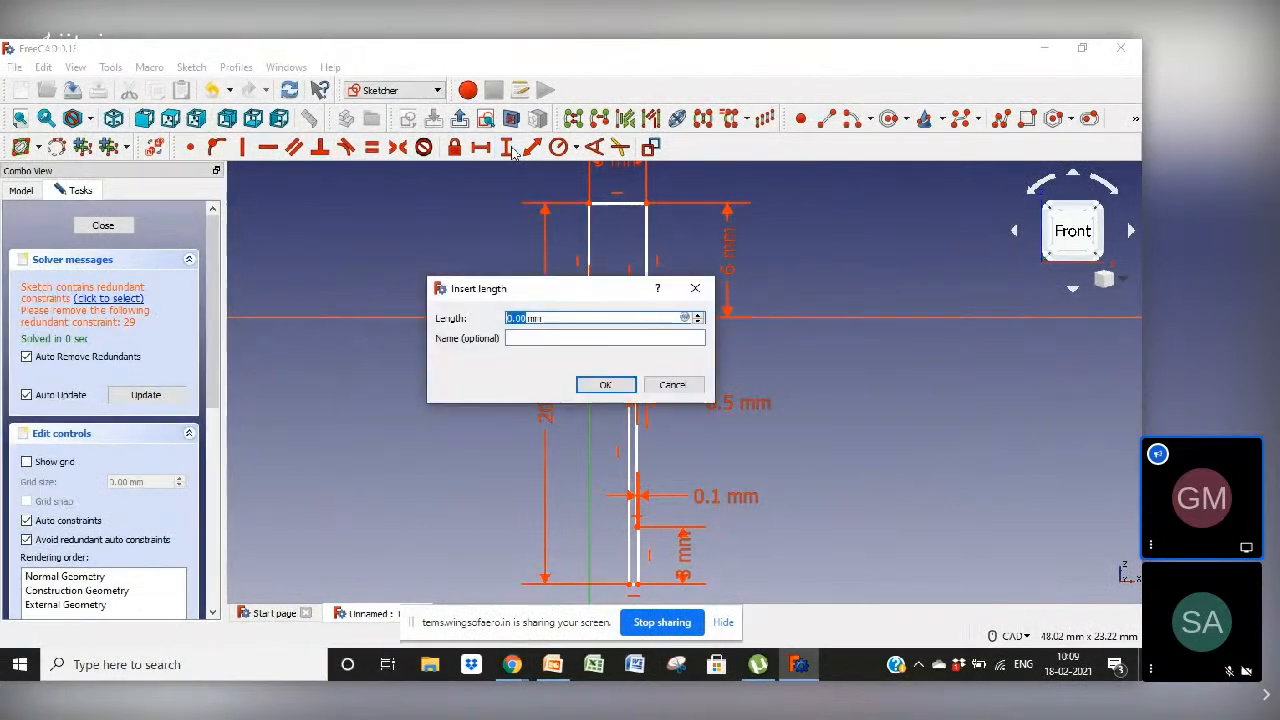
key("Return")
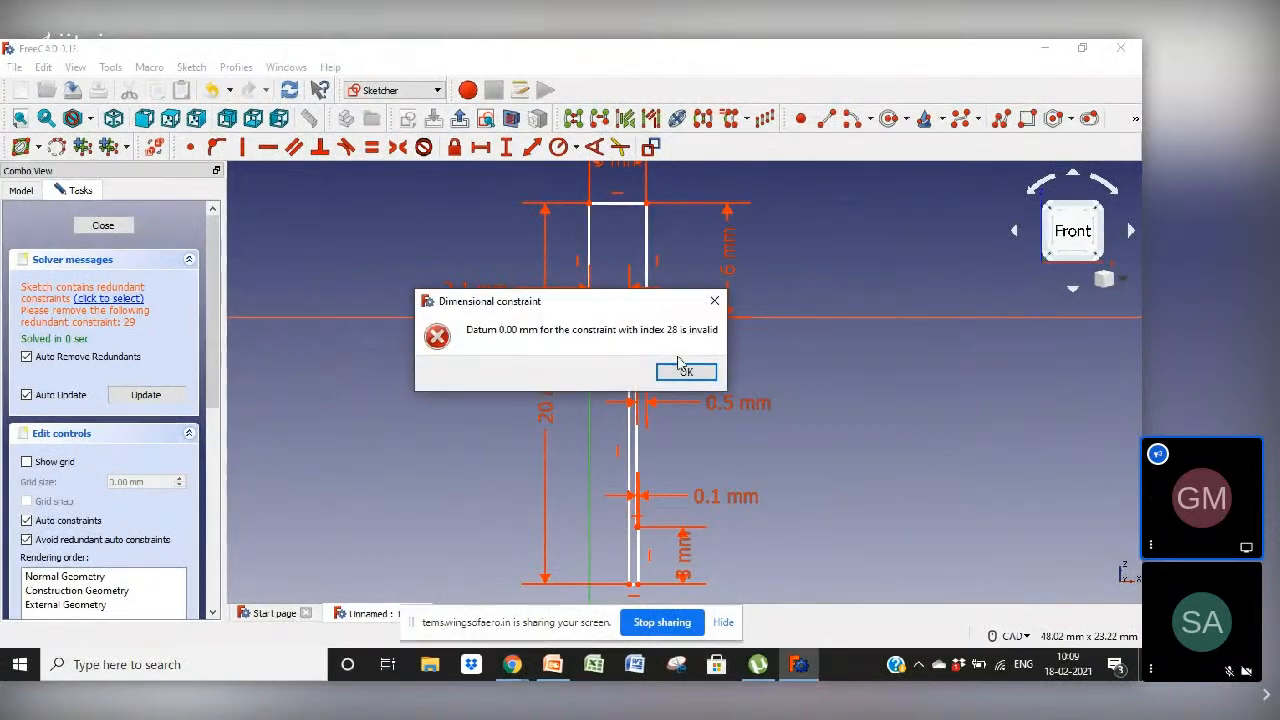
left_click(684, 372)
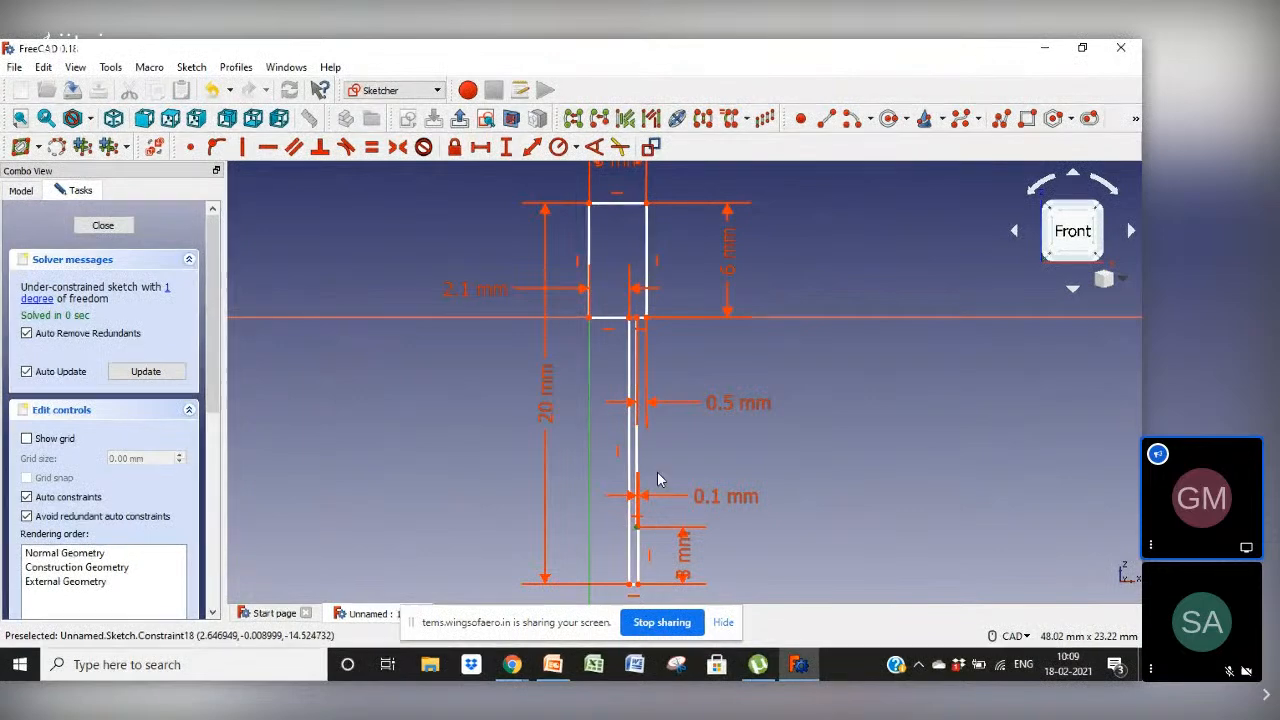
Constrain the vertical distance between the leg's top outer corner and the profile corner at the origin
mouse_move(640, 537)
left_mouse_down()
mouse_move(646, 508)
mouse_move(651, 579)
mouse_move(651, 537)
left_mouse_up()
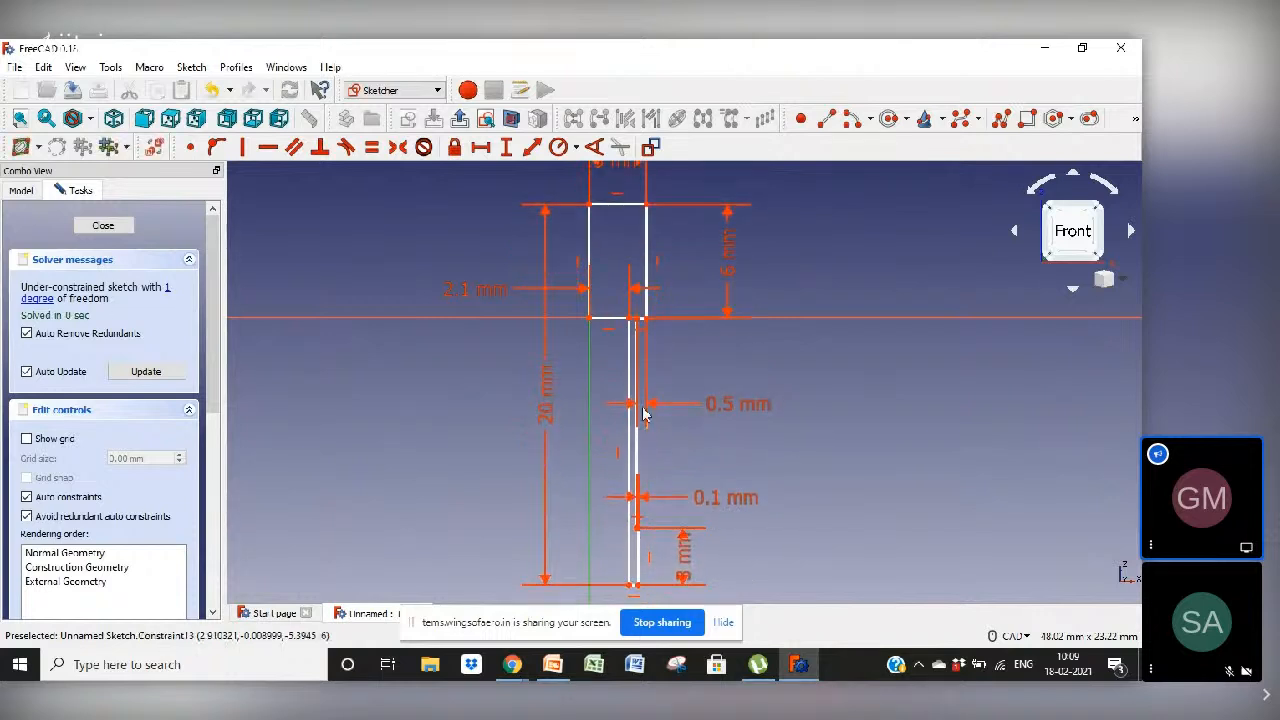
left_click(637, 321)
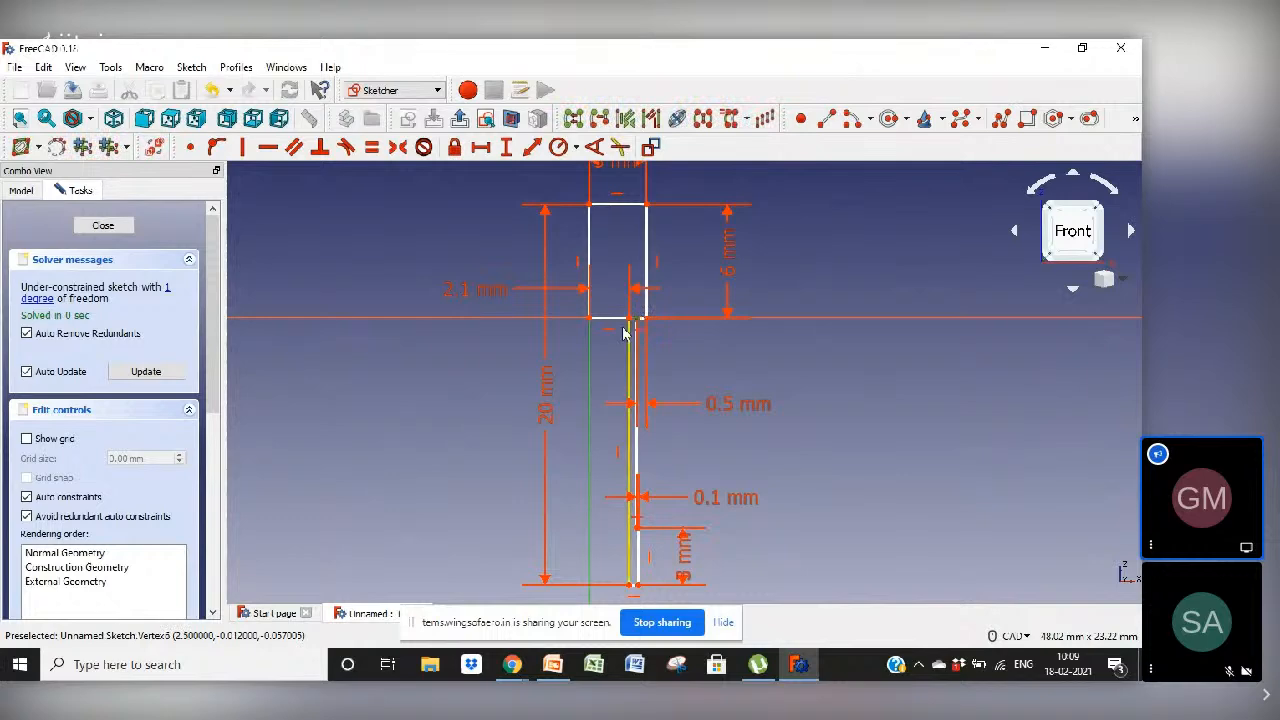
left_click(590, 320)
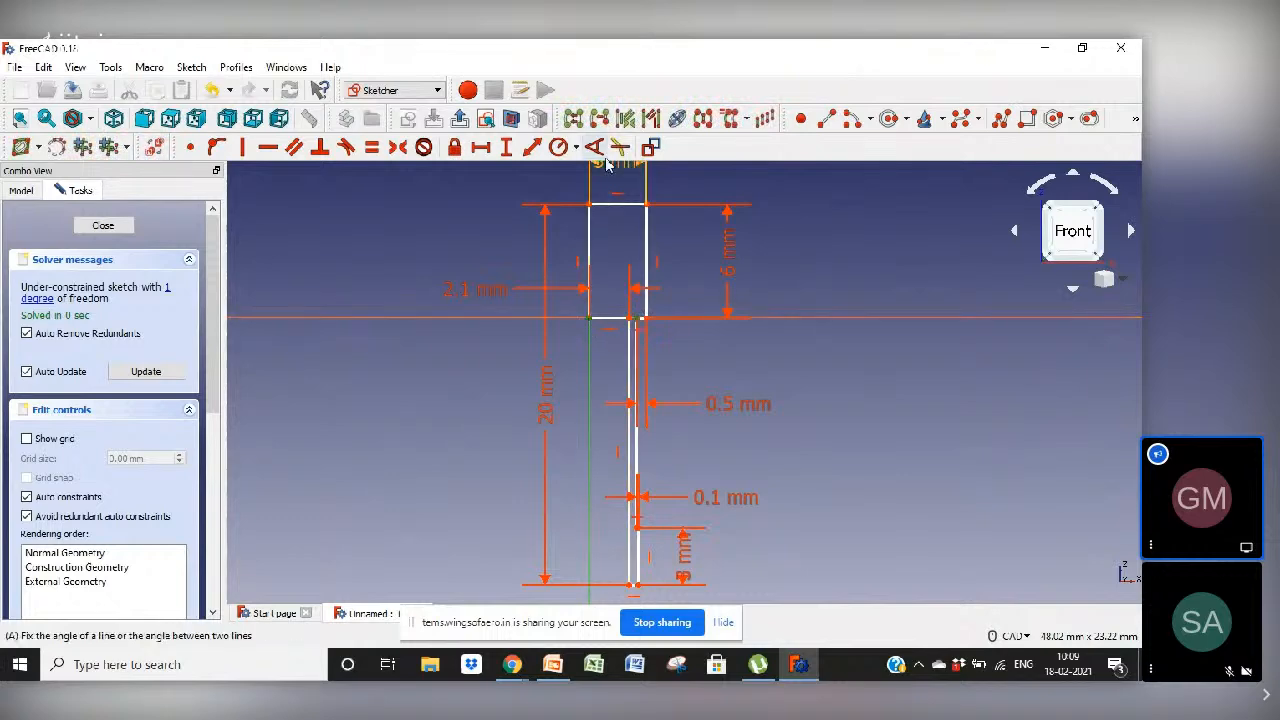
left_click(516, 148)
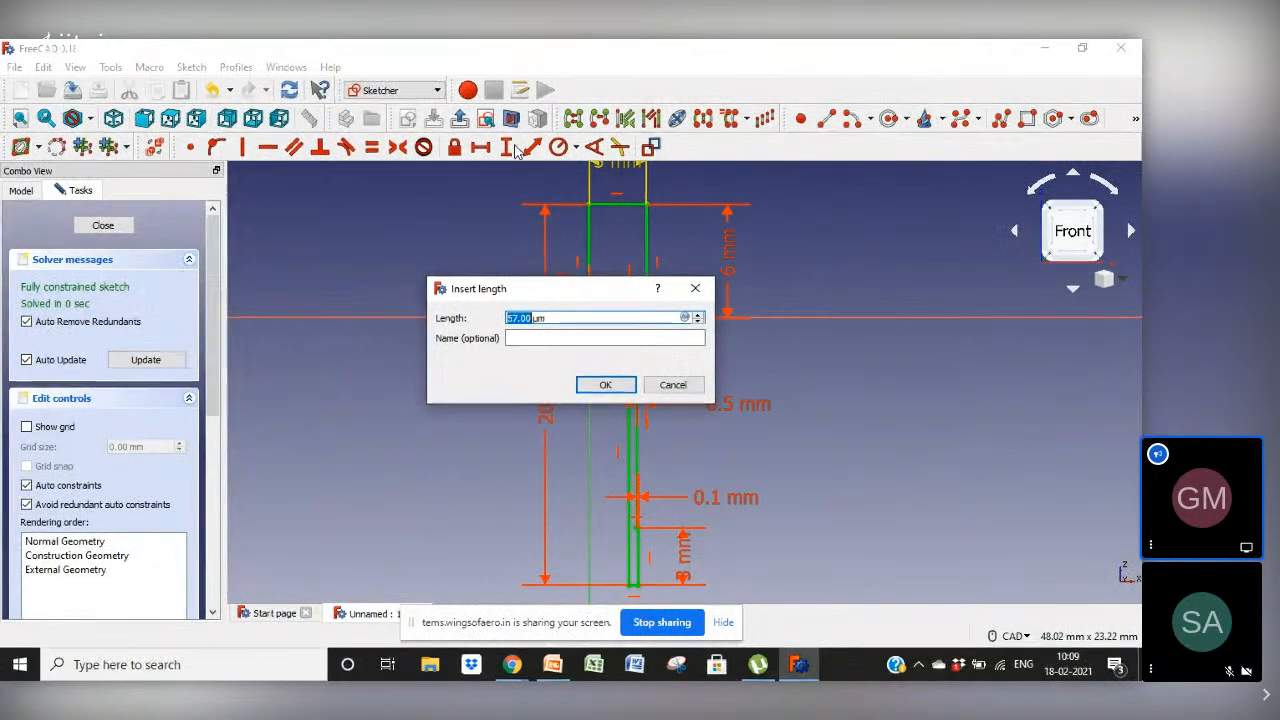
type("2.1")
key("Return")
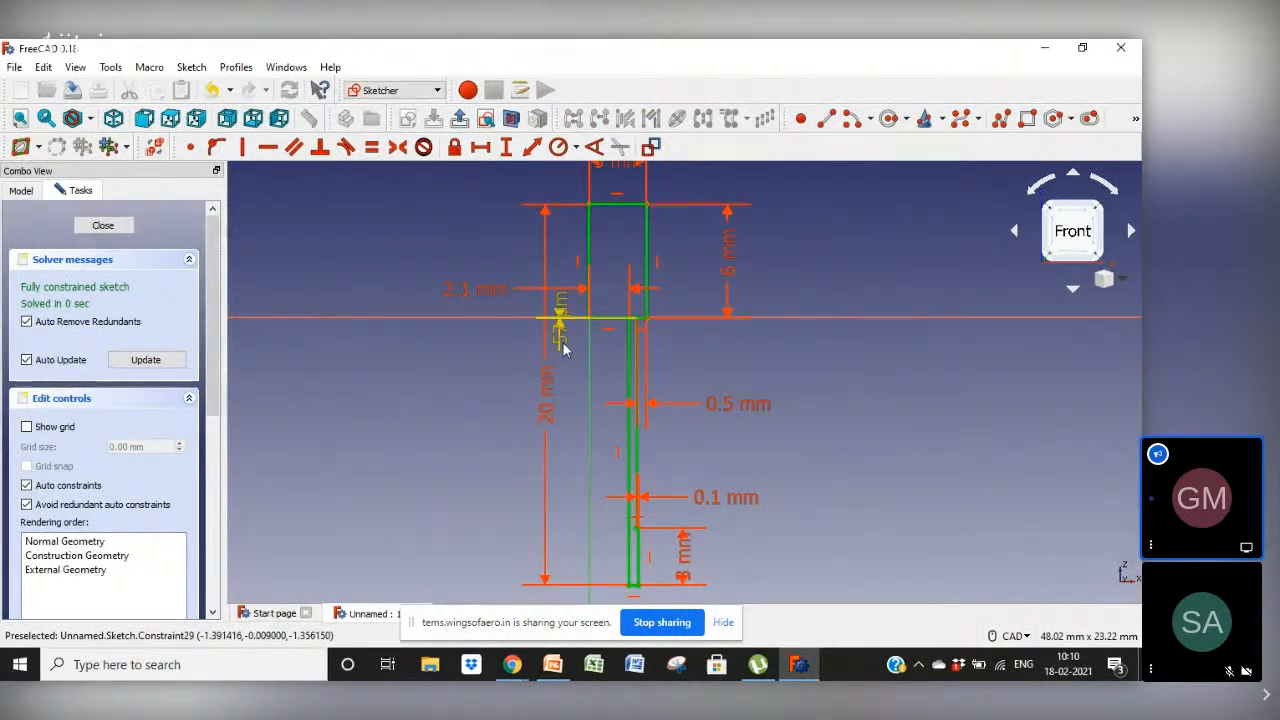
Move the new vertical dimension's label clear of the profile and set its length to 0 mm
left_click_drag(557, 337, 453, 347)
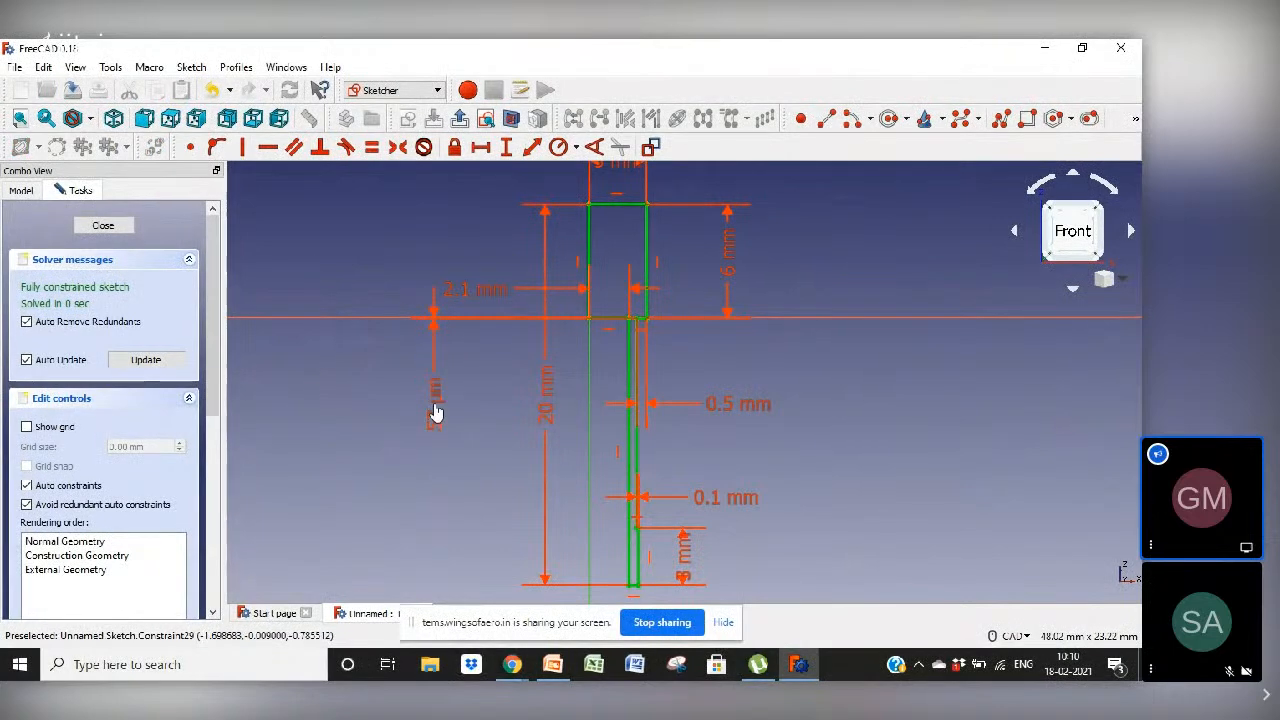
left_click_drag(436, 412, 434, 405)
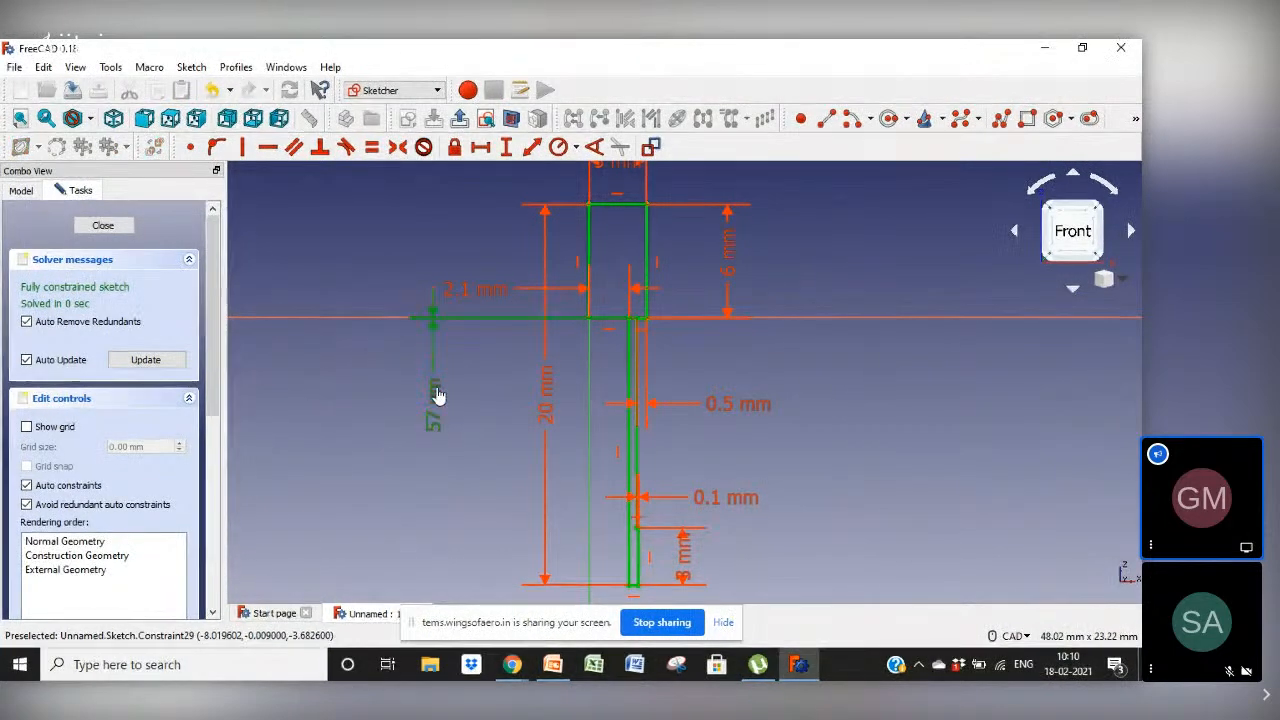
double_click(437, 394)
type("0")
key("Return")
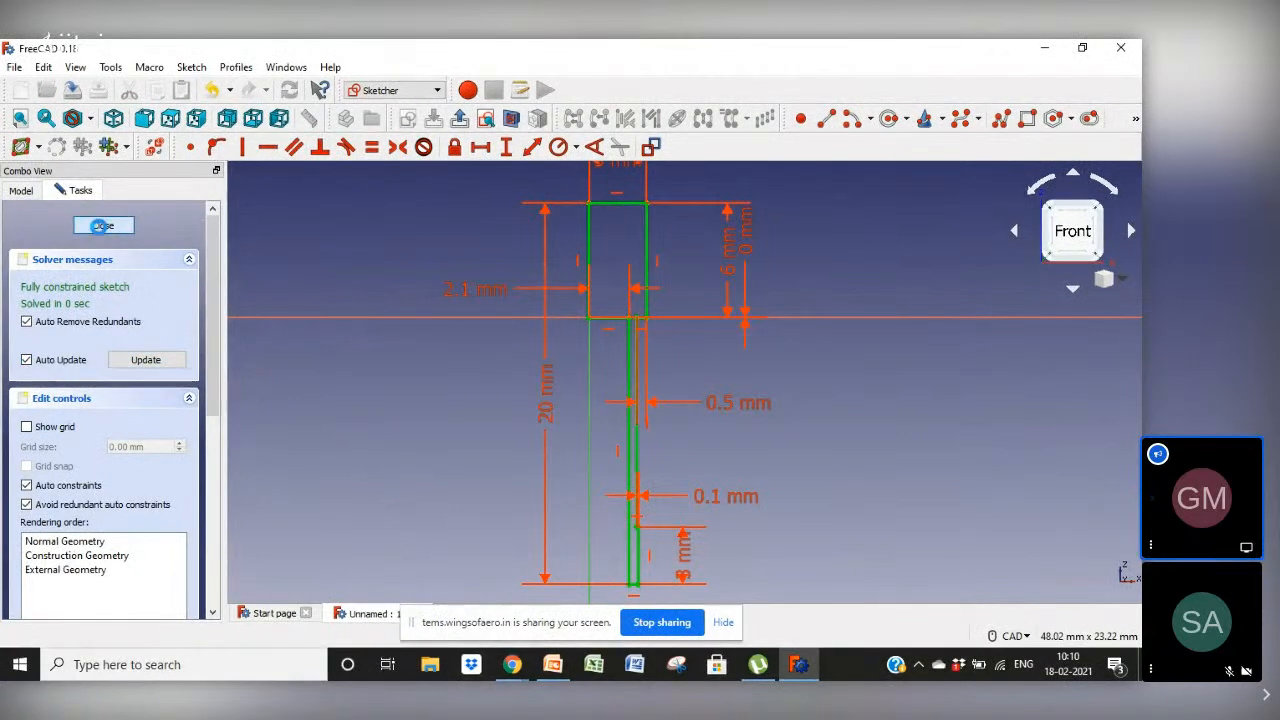
Close the sketch and revolve the profile 360° about the vertical sketch axis
left_click(102, 226)
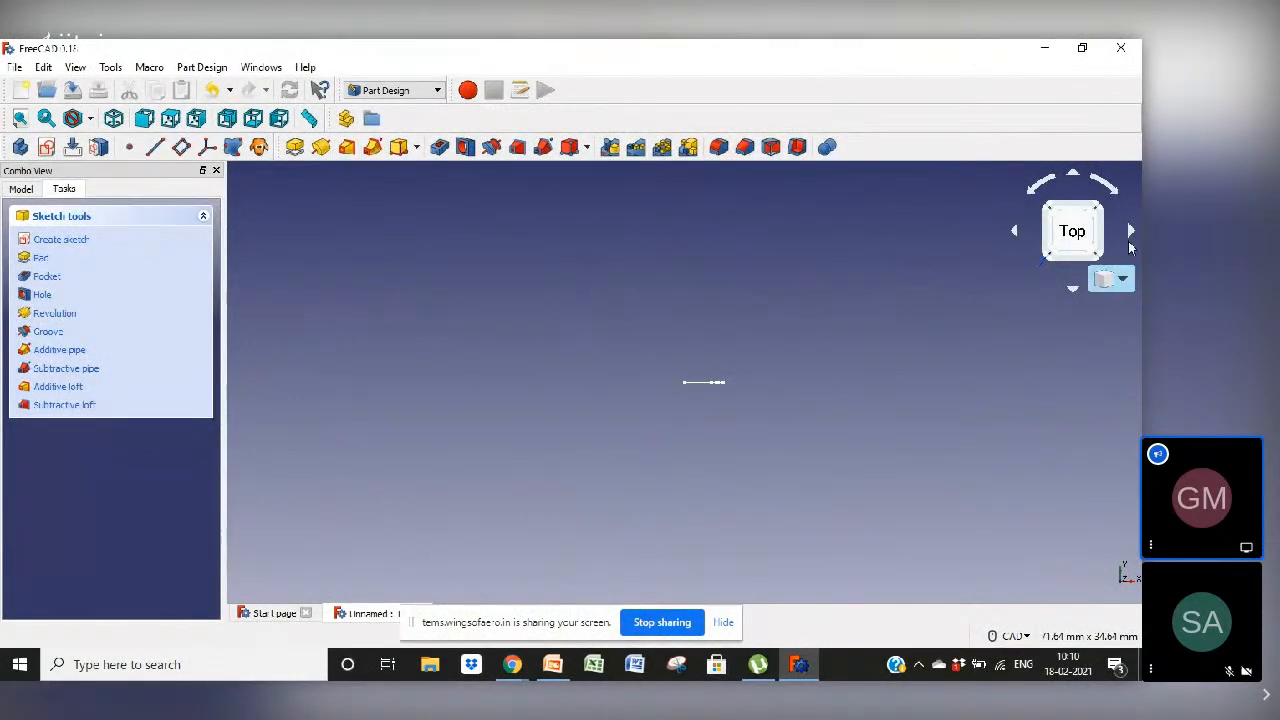
left_click(1104, 279)
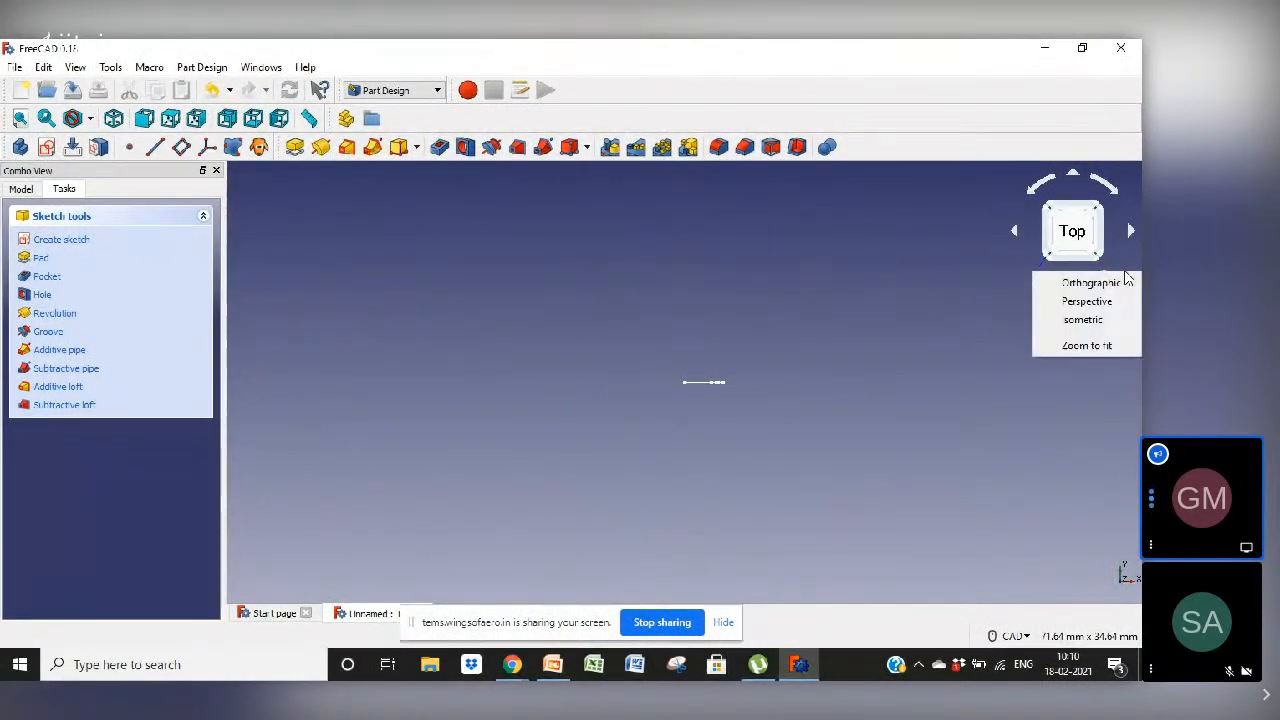
left_click(1095, 320)
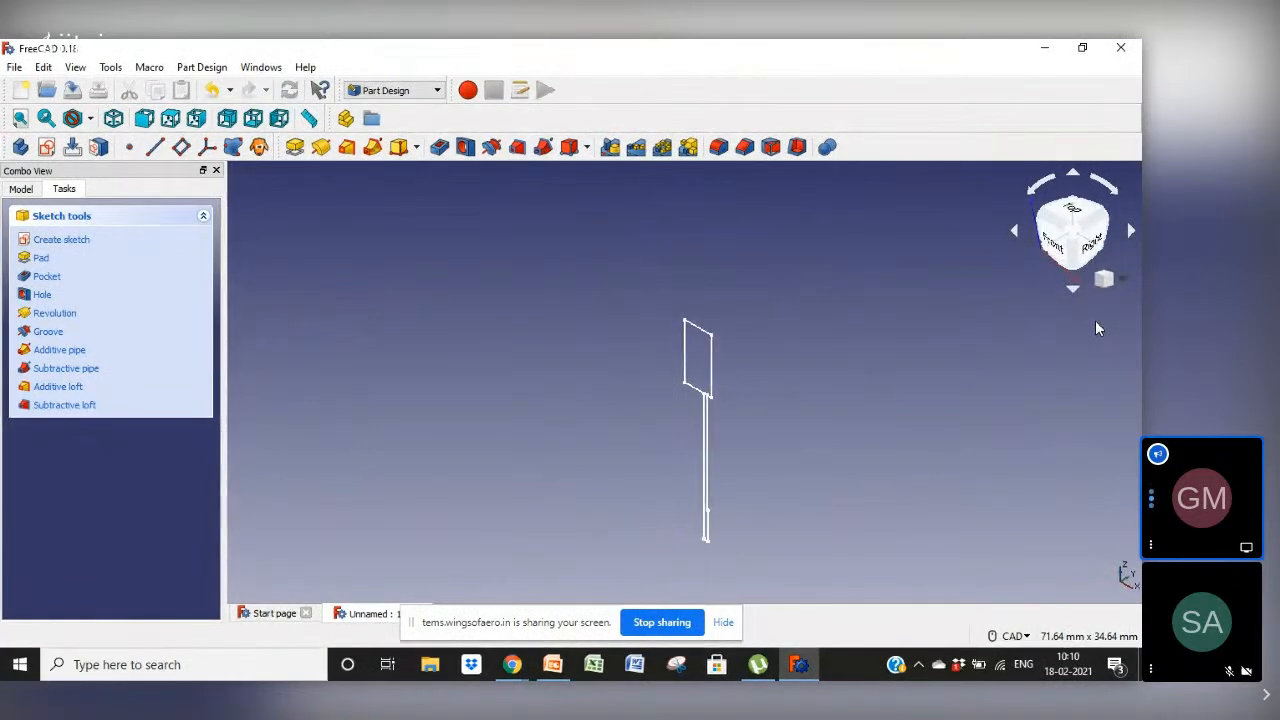
left_click(320, 152)
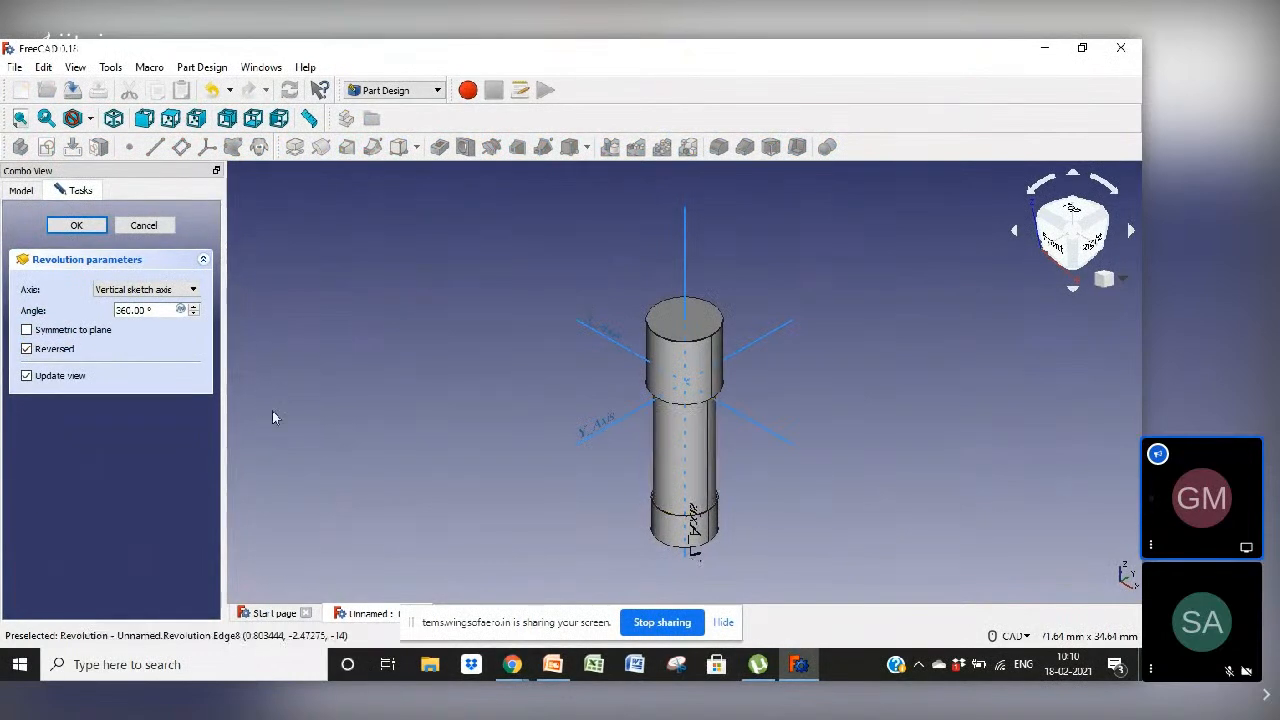
left_click(78, 226)
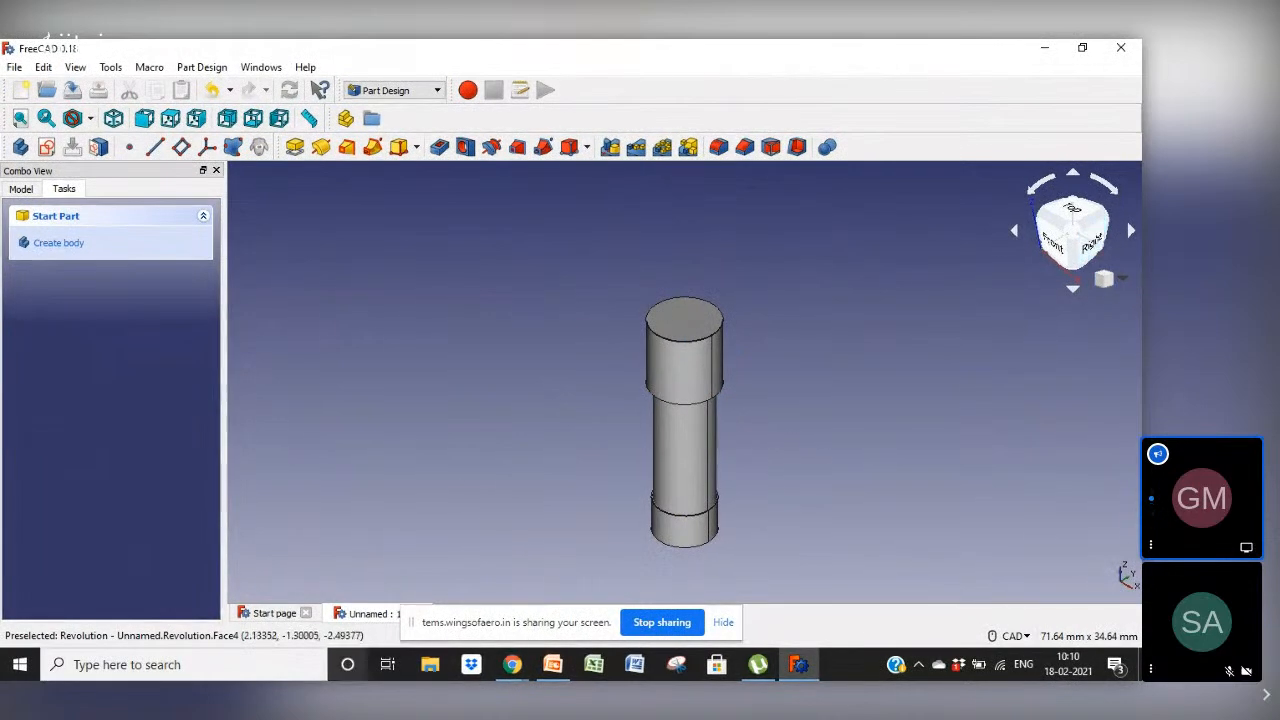
Examine the revolved part from below and from several sides, including its hollow leg, and return to the isometric view
middle_click_drag(818, 509, 828, 473)
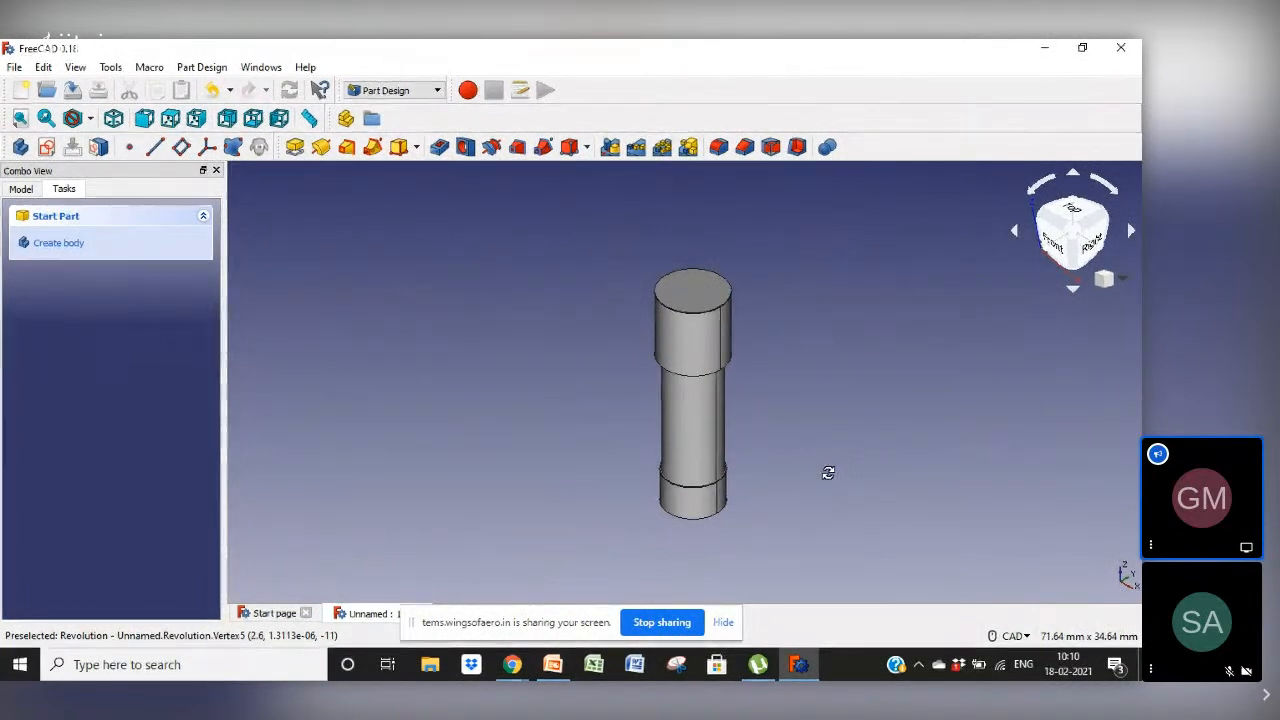
middle_click_drag(829, 471, 737, 281)
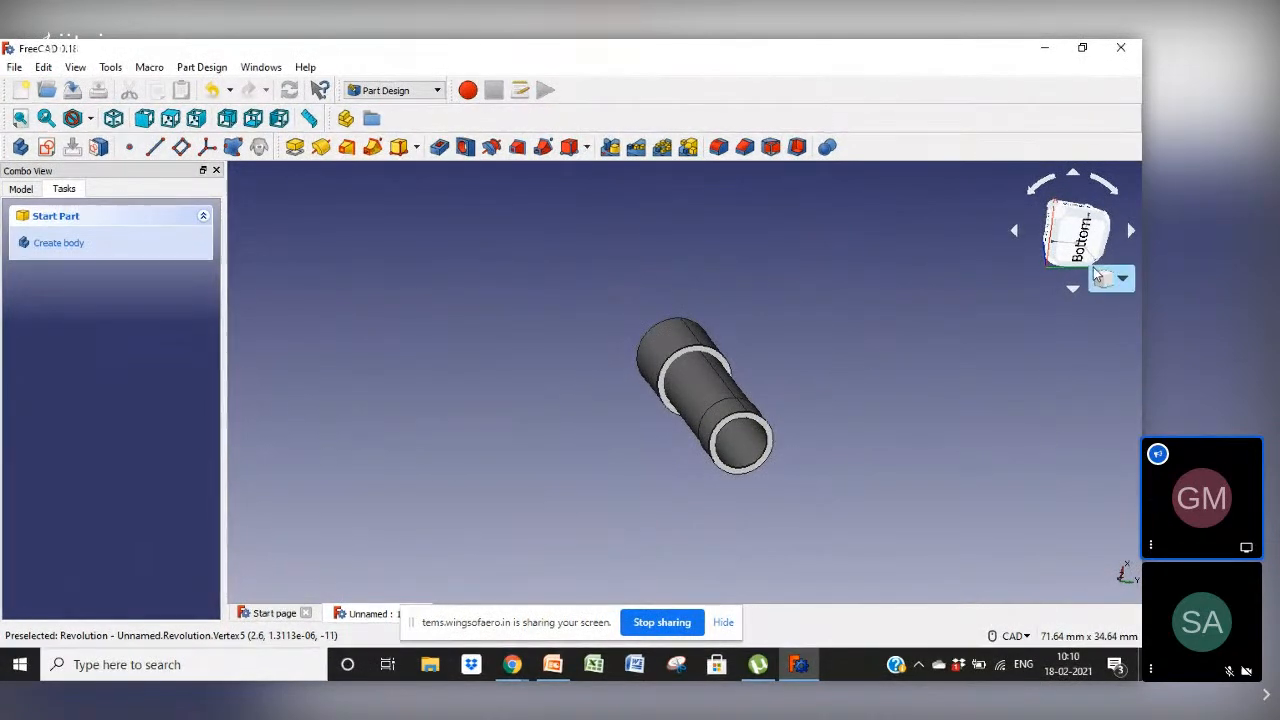
left_click(1073, 175)
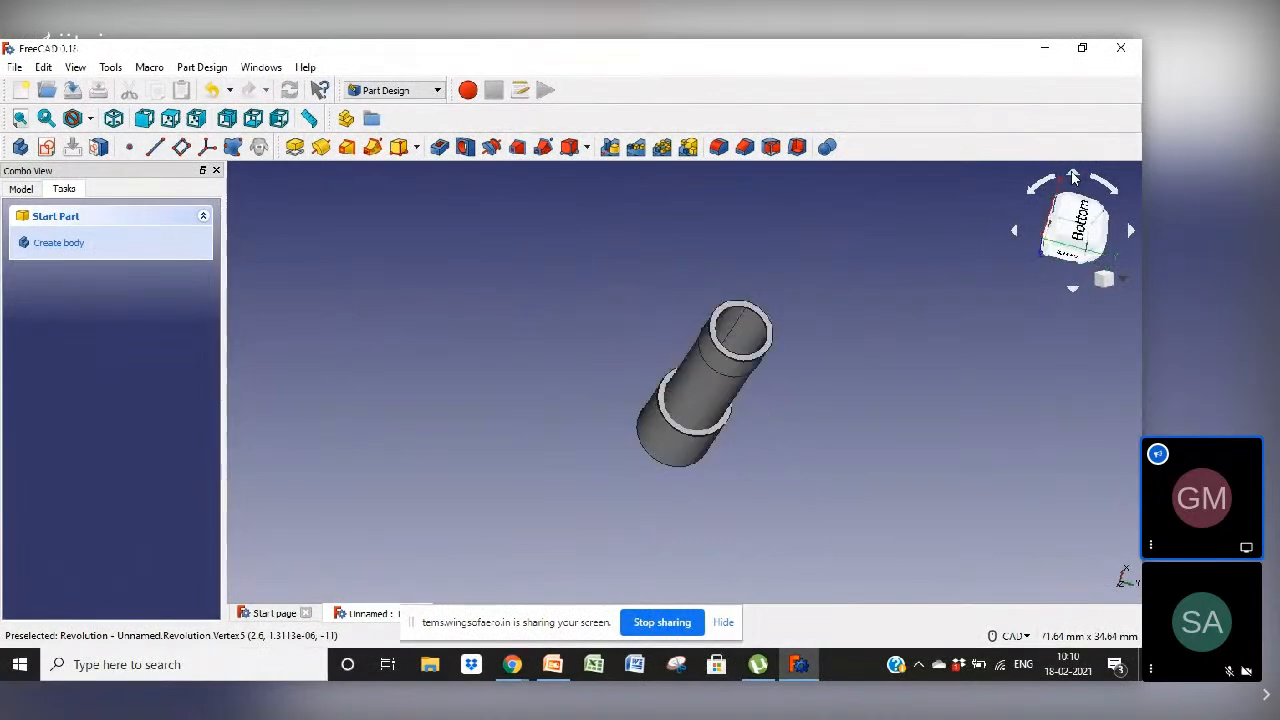
left_click(1073, 175)
left_click(1015, 230)
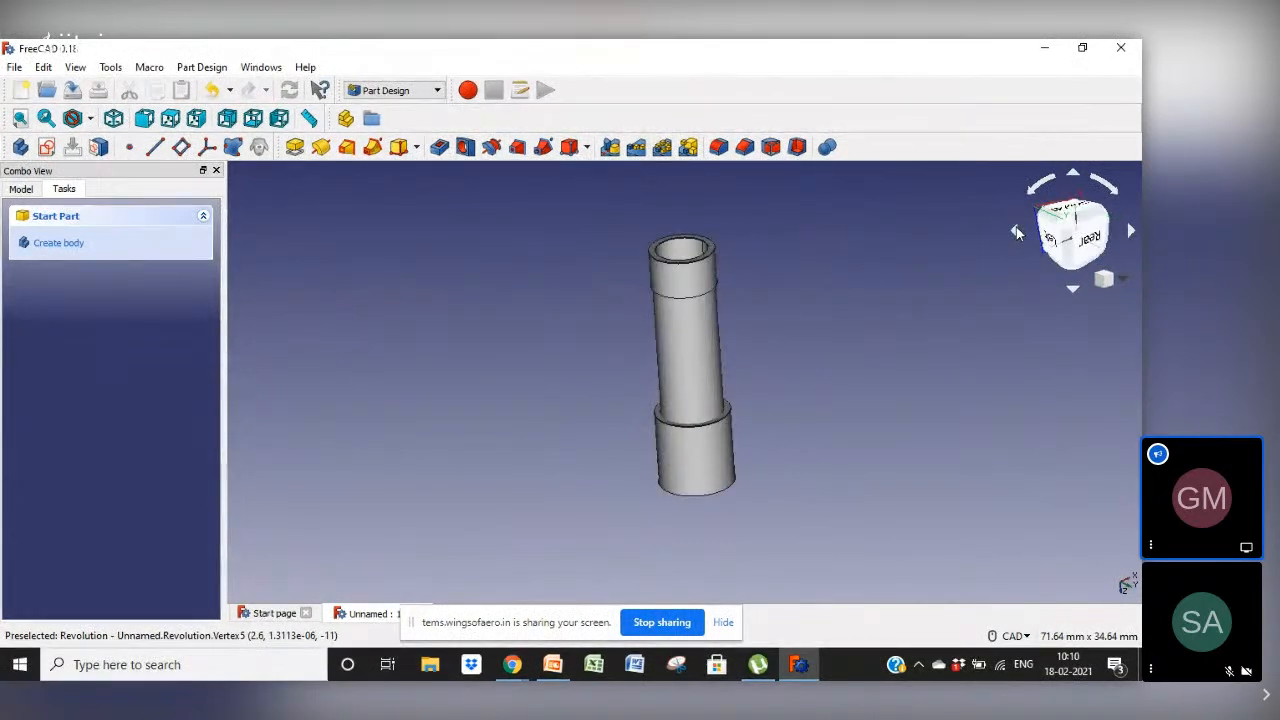
left_click(1015, 230)
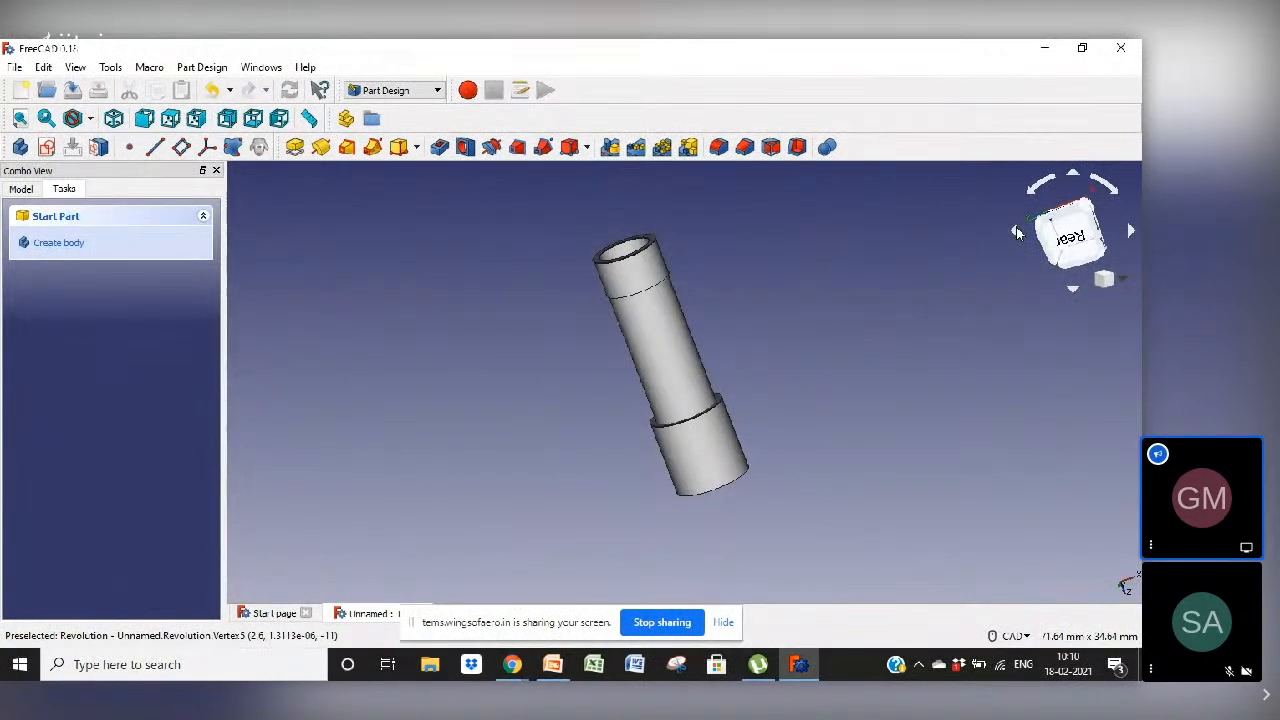
left_click(1073, 292)
left_click(1073, 292)
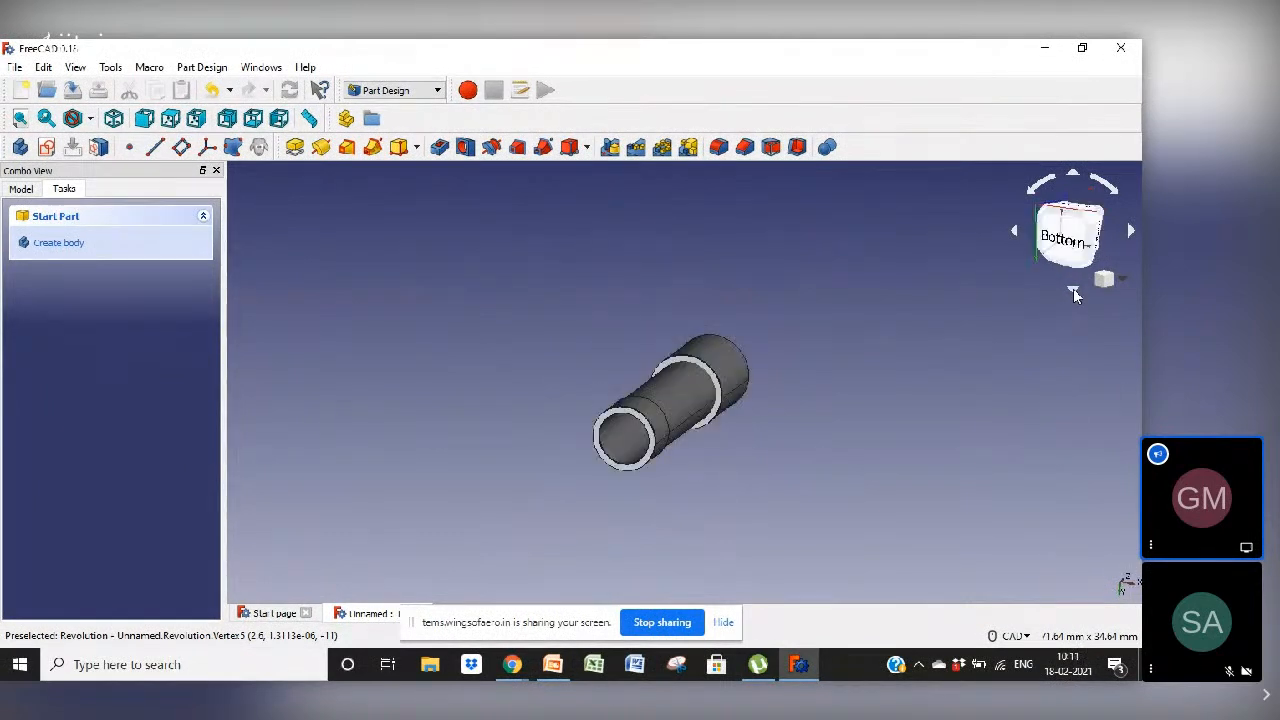
left_click(1131, 232)
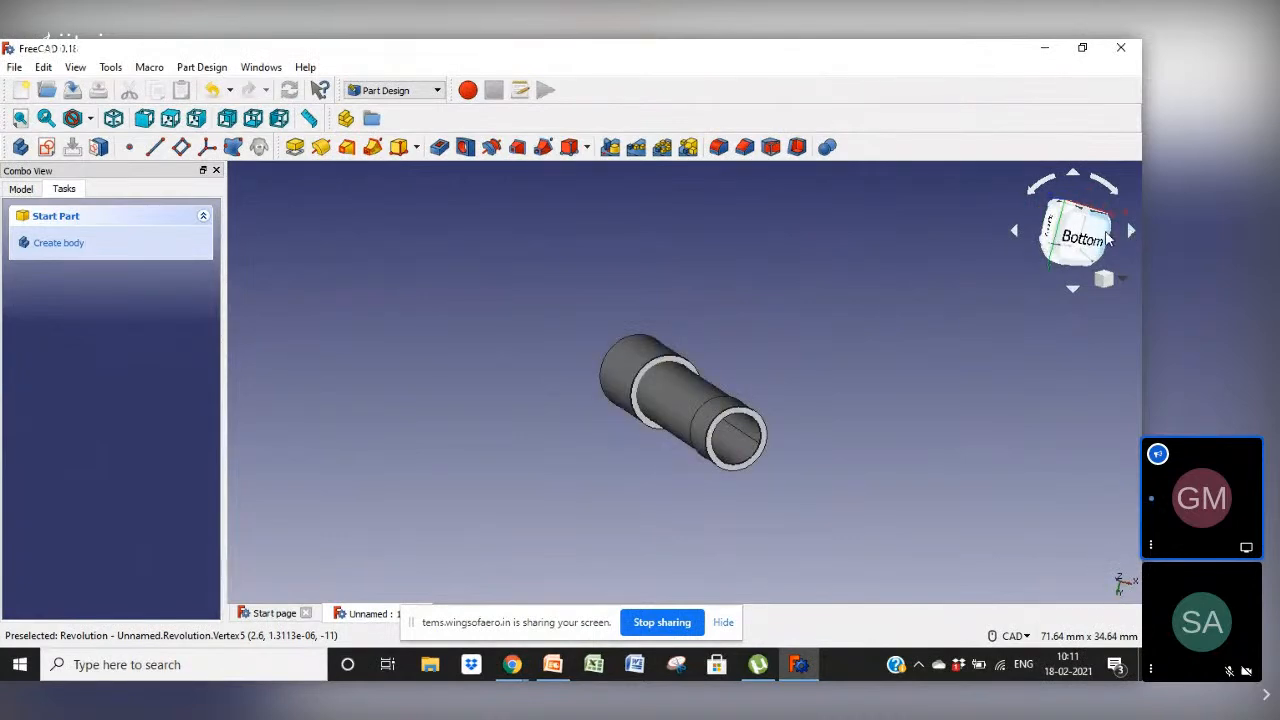
left_click(1040, 188)
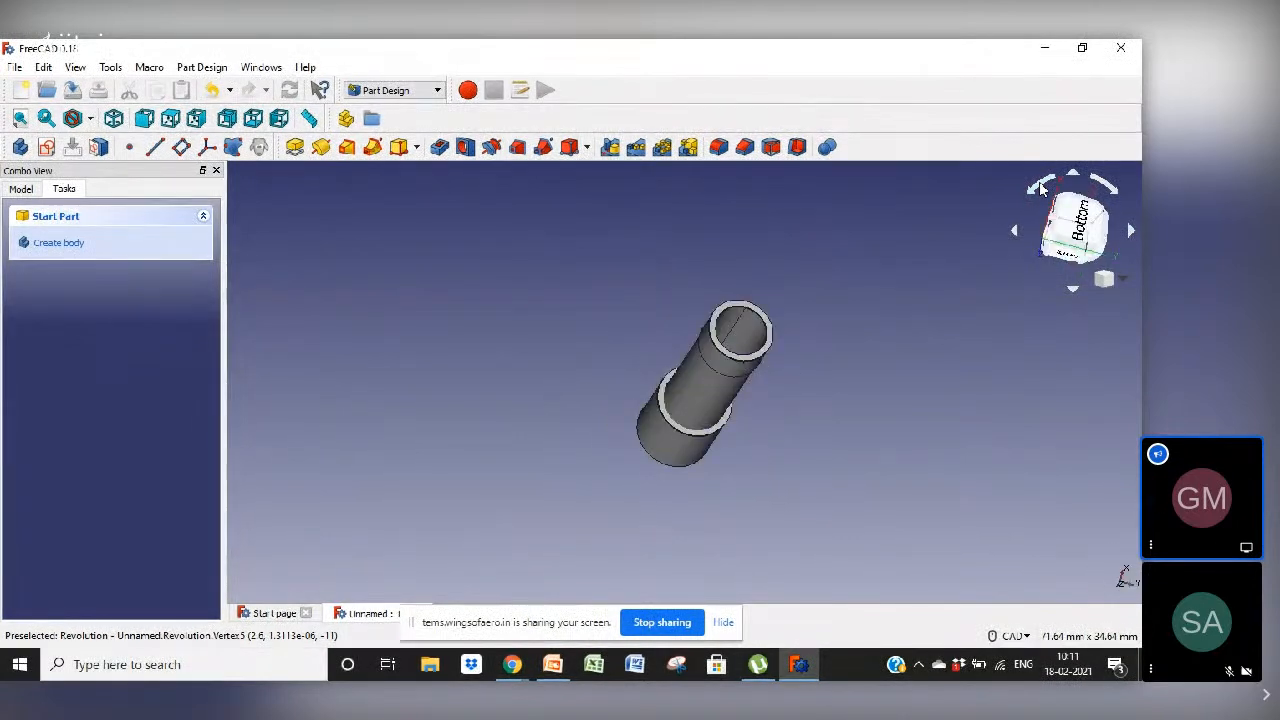
left_click(1040, 188)
left_click(1040, 188)
left_click(1040, 188)
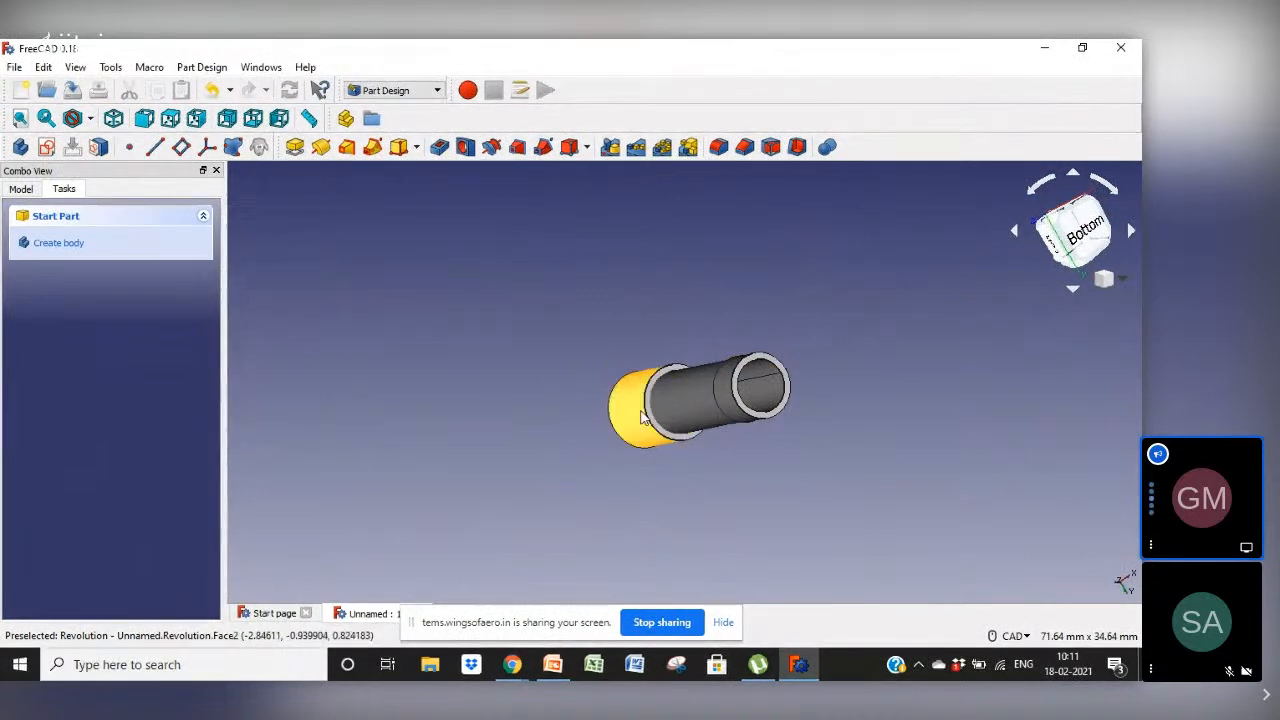
left_click(1106, 279)
left_click(1086, 325)
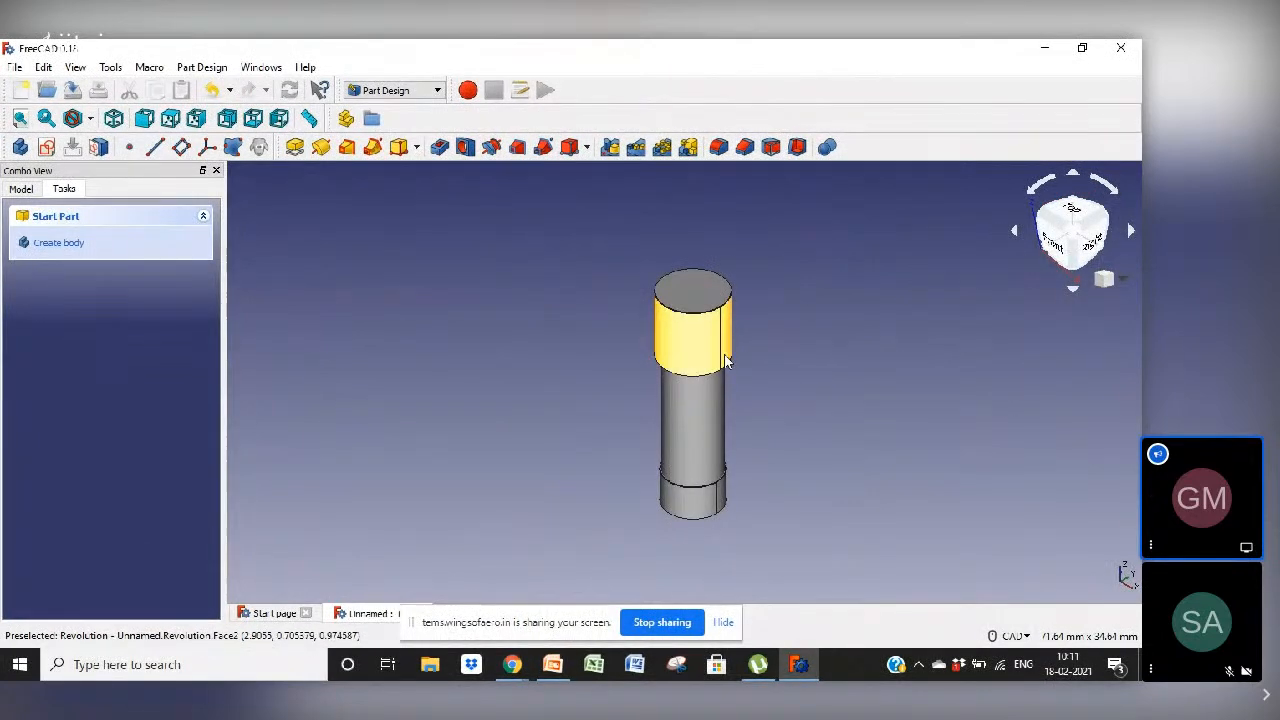
Fillet the circular top edge of the part's wide head with a small radius
left_click(719, 150)
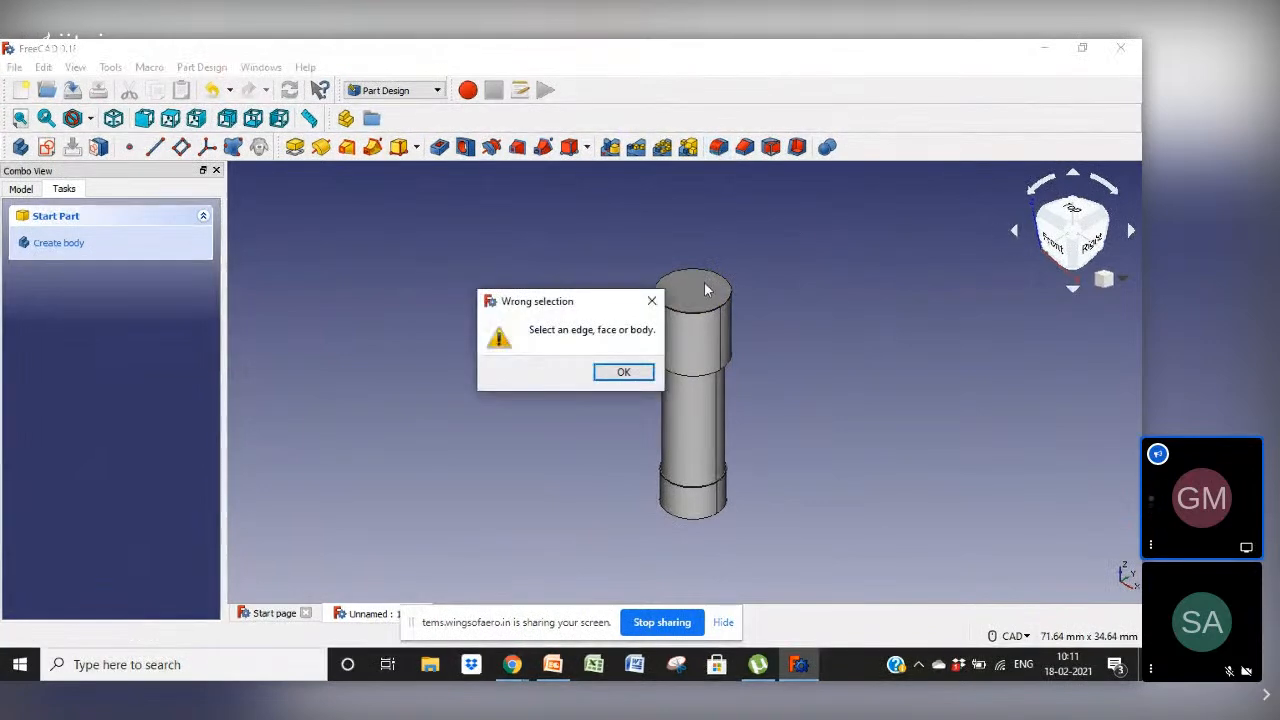
left_click(646, 375)
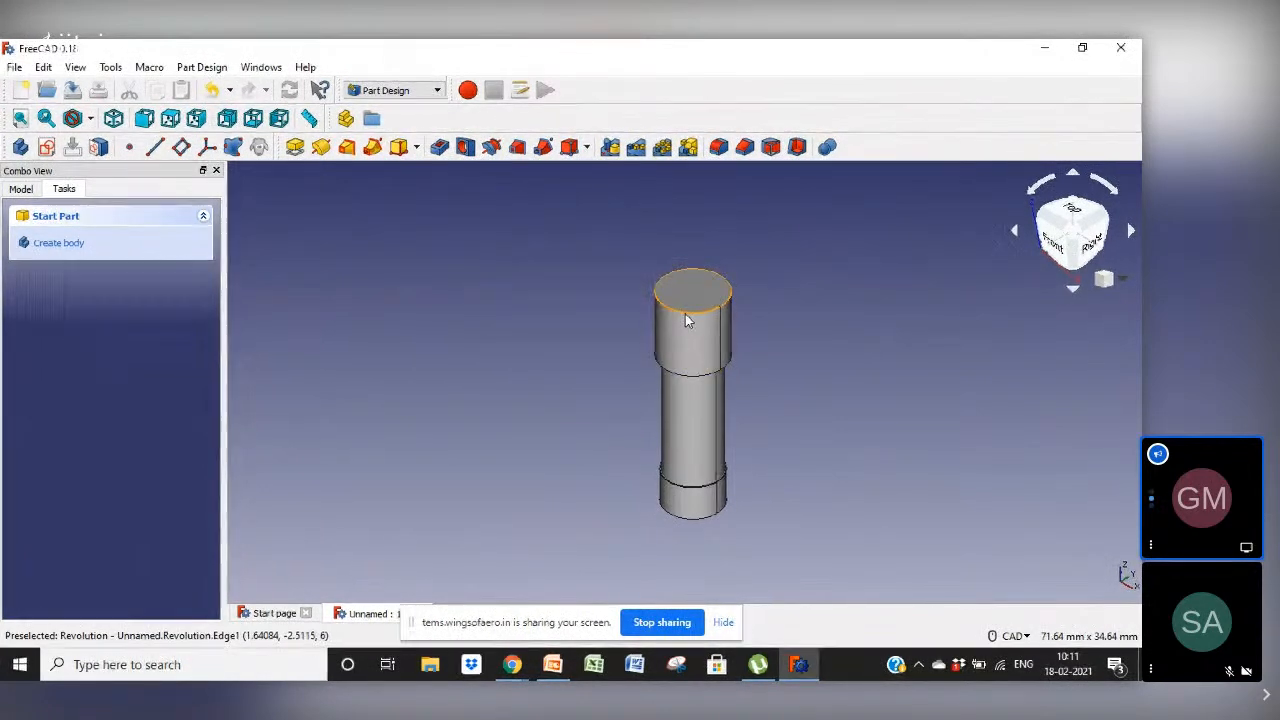
left_click(693, 290)
left_click(718, 148)
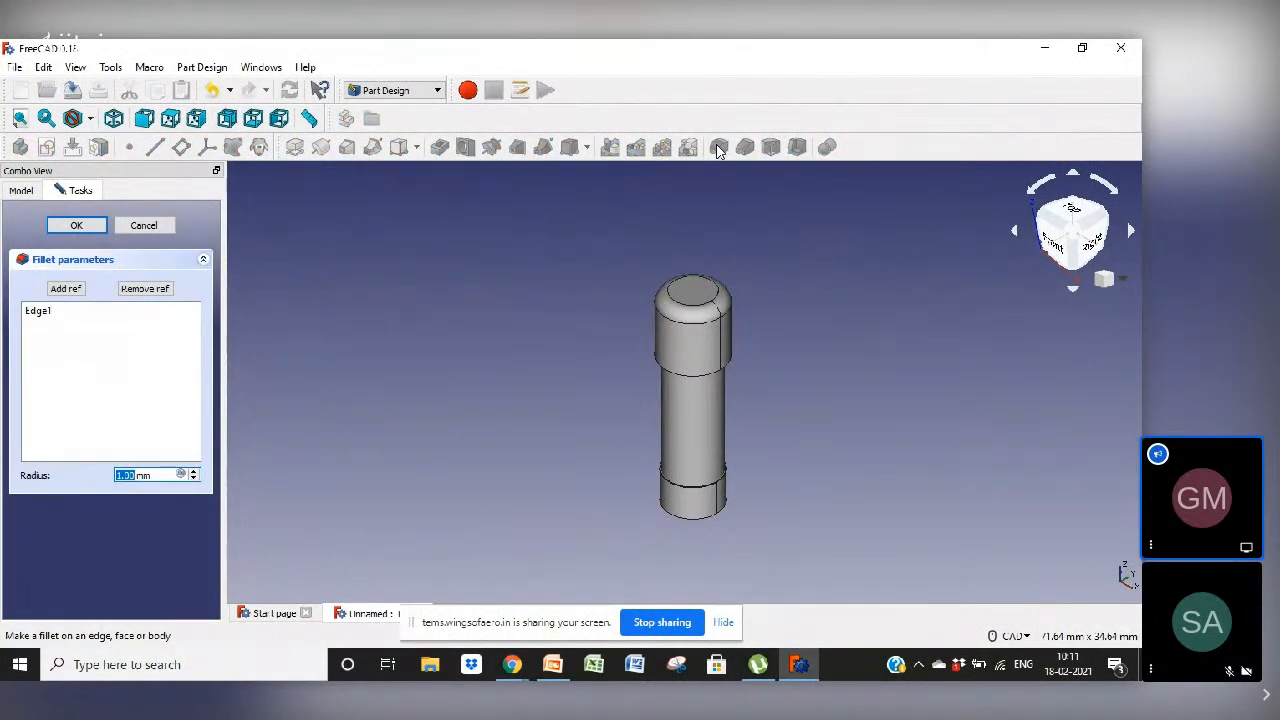
key("Escape")
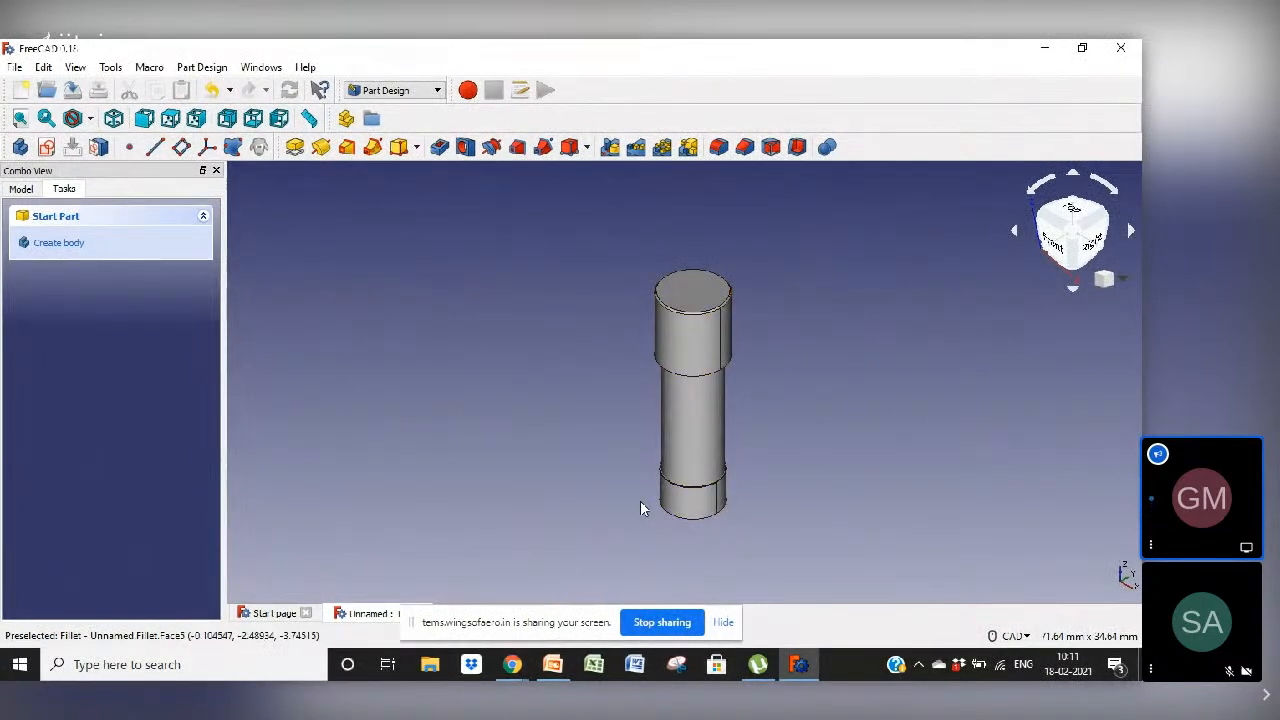
Reopen the revolution's sketch, set the profile's overall height to 30 mm and close the sketch
left_click(22, 189)
left_click(43, 286)
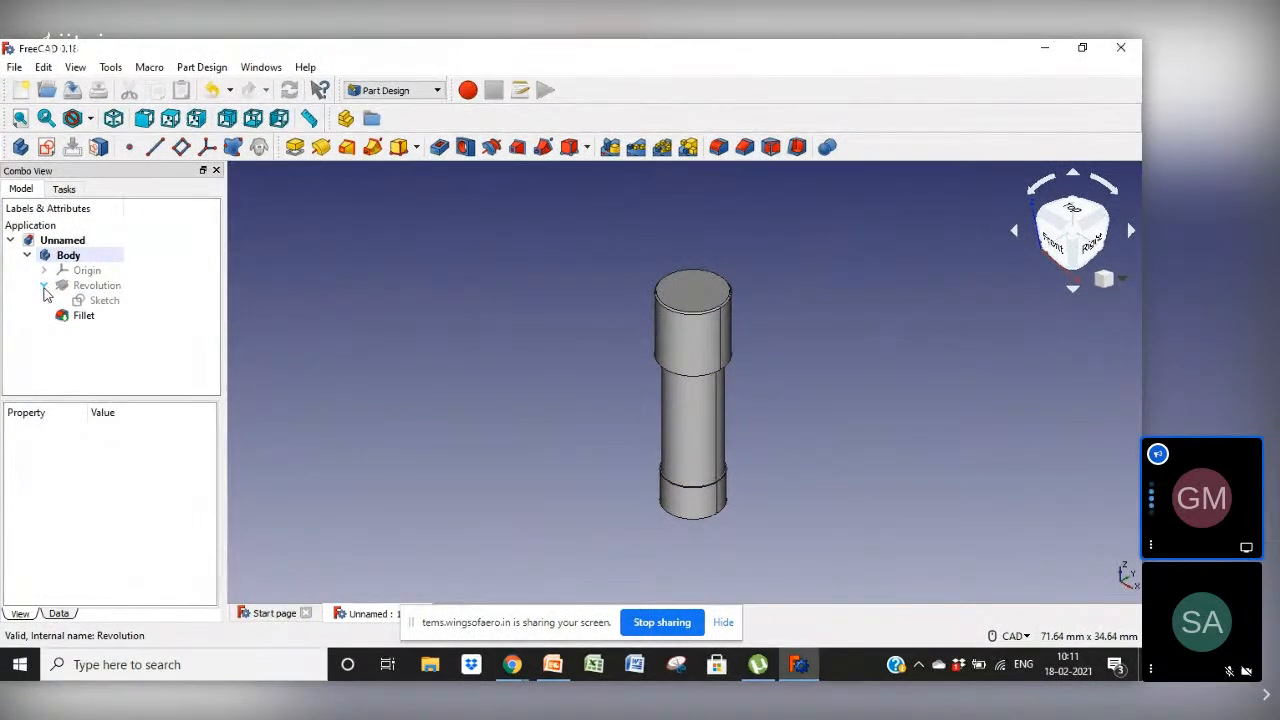
double_click(104, 301)
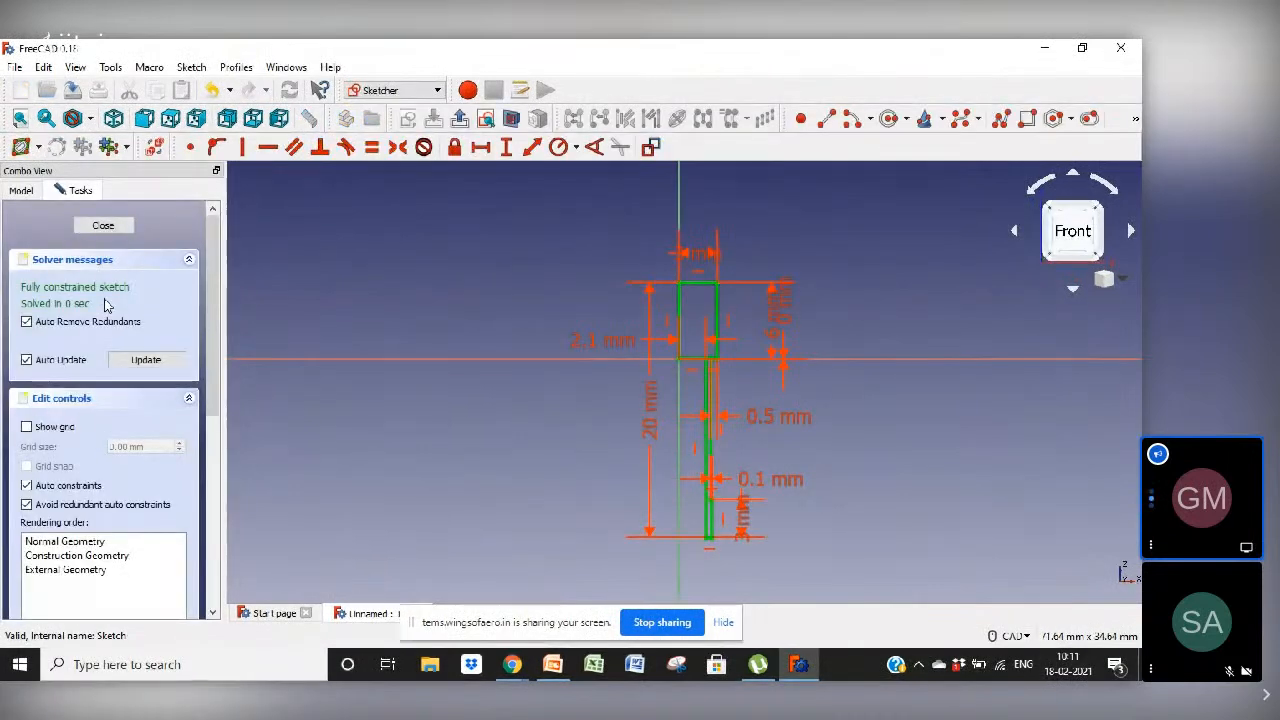
left_click(650, 432)
double_click(650, 432)
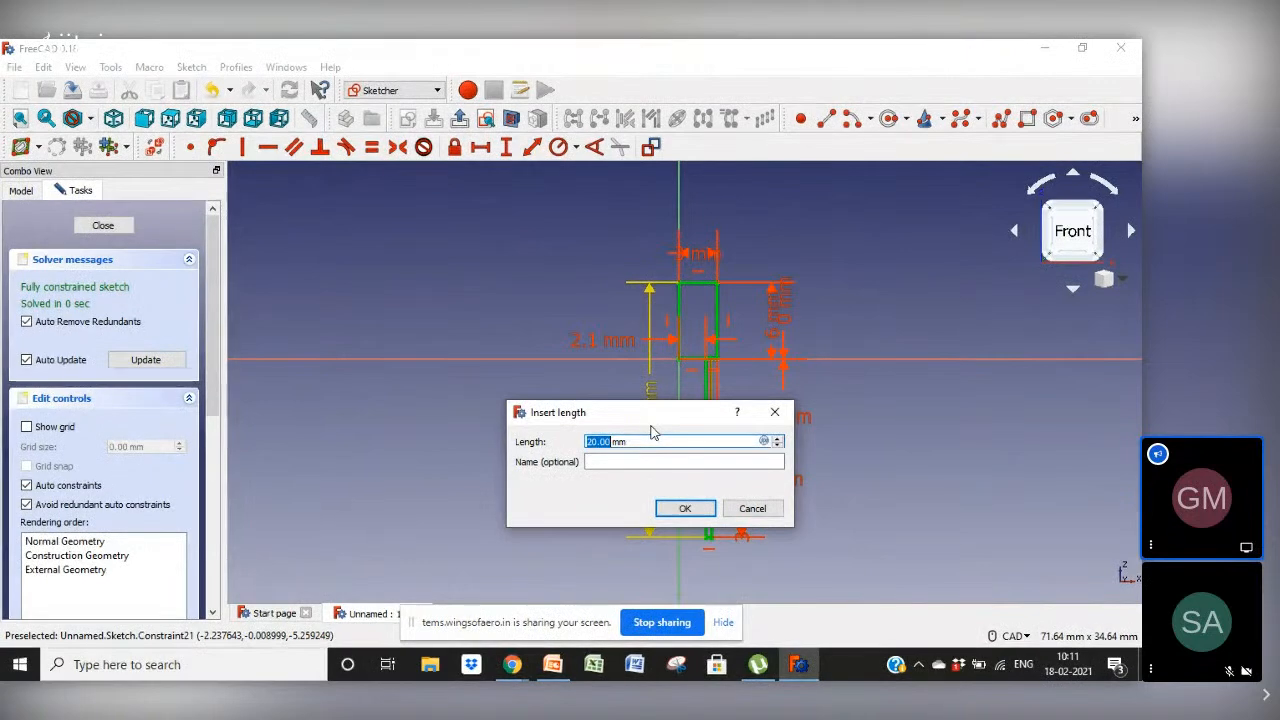
type("3")
key("Return")
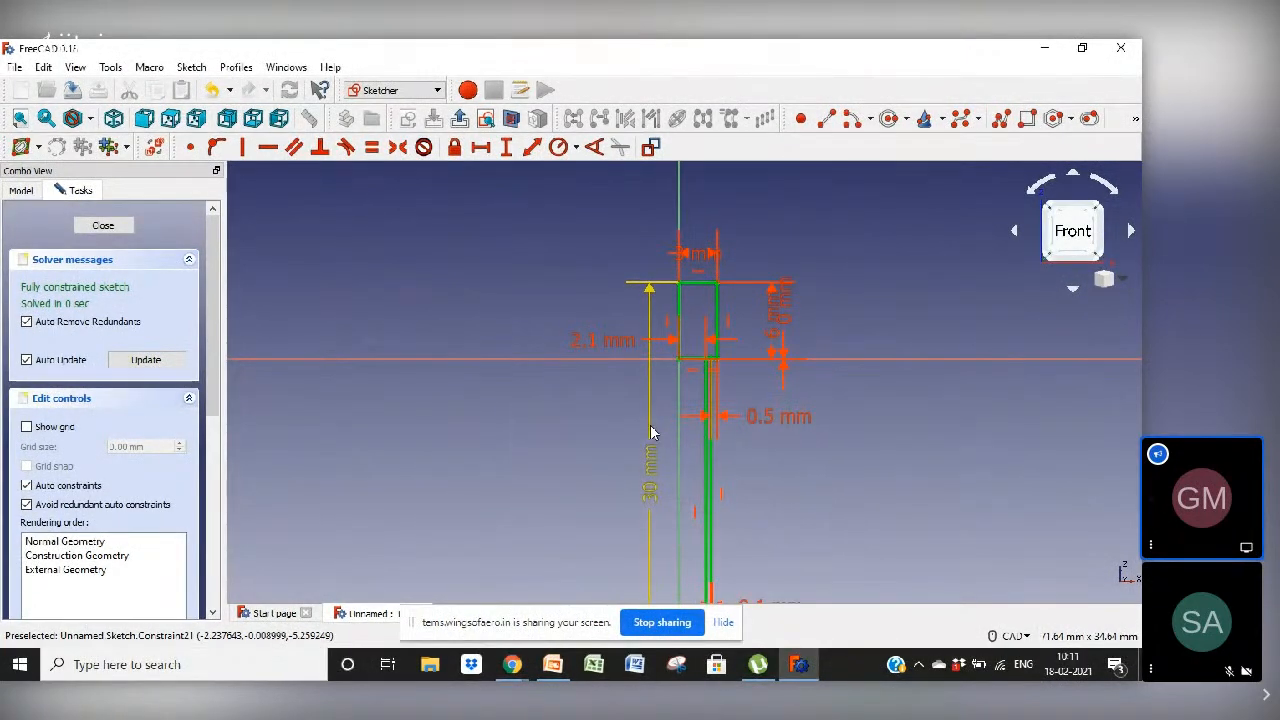
left_click(103, 225)
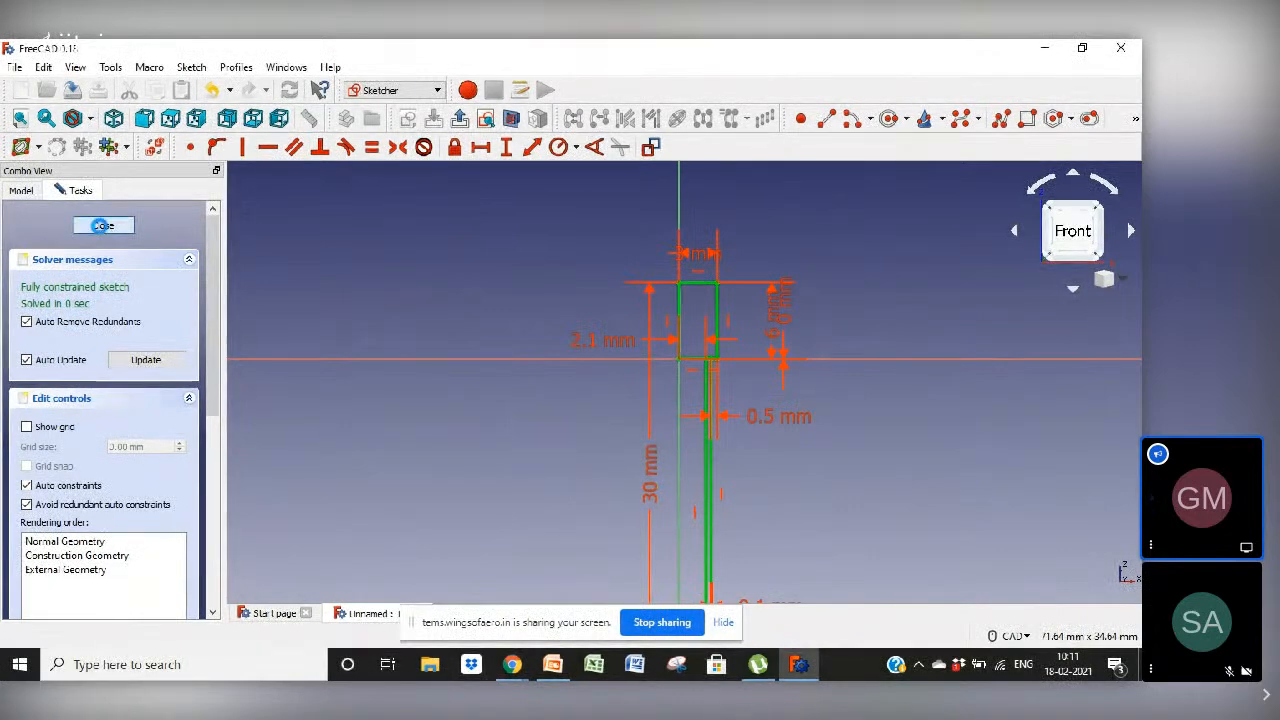
left_click(1125, 280)
left_click(1092, 350)
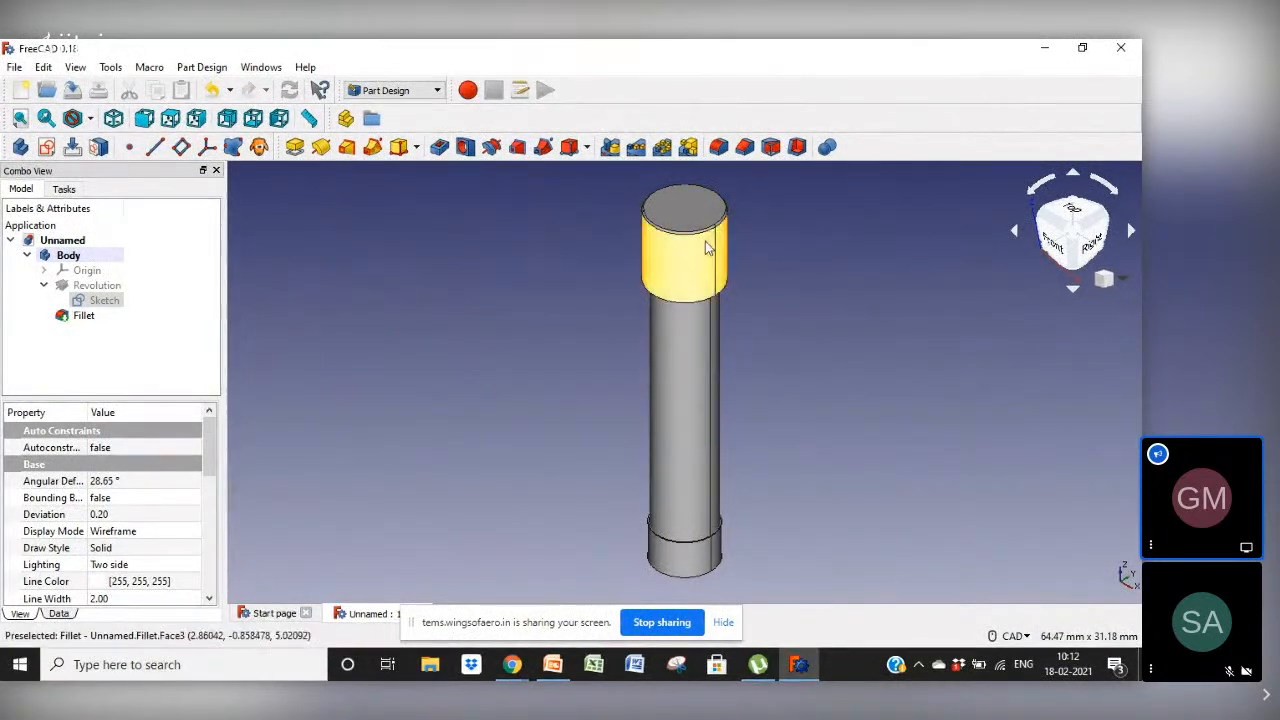
Start a sketch on the XZ plane and draw a circle of about 7 mm radius centred on the pin's head
left_click(44, 271)
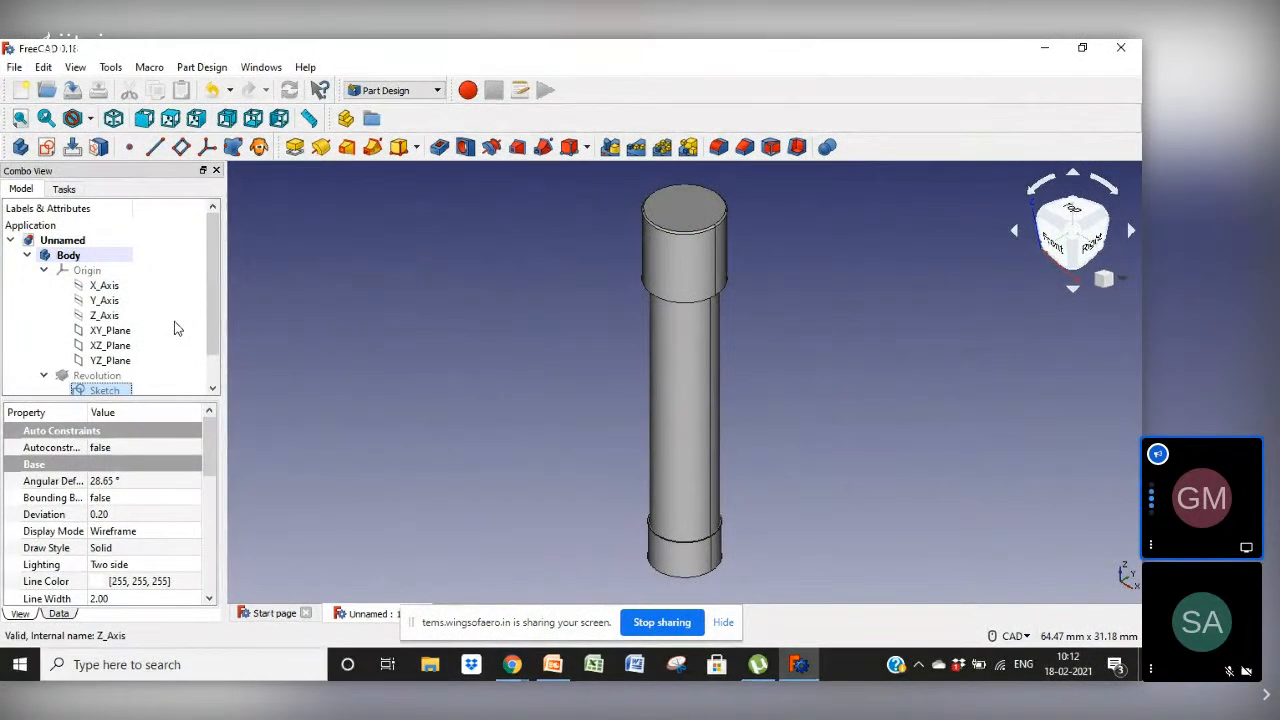
left_click(106, 346)
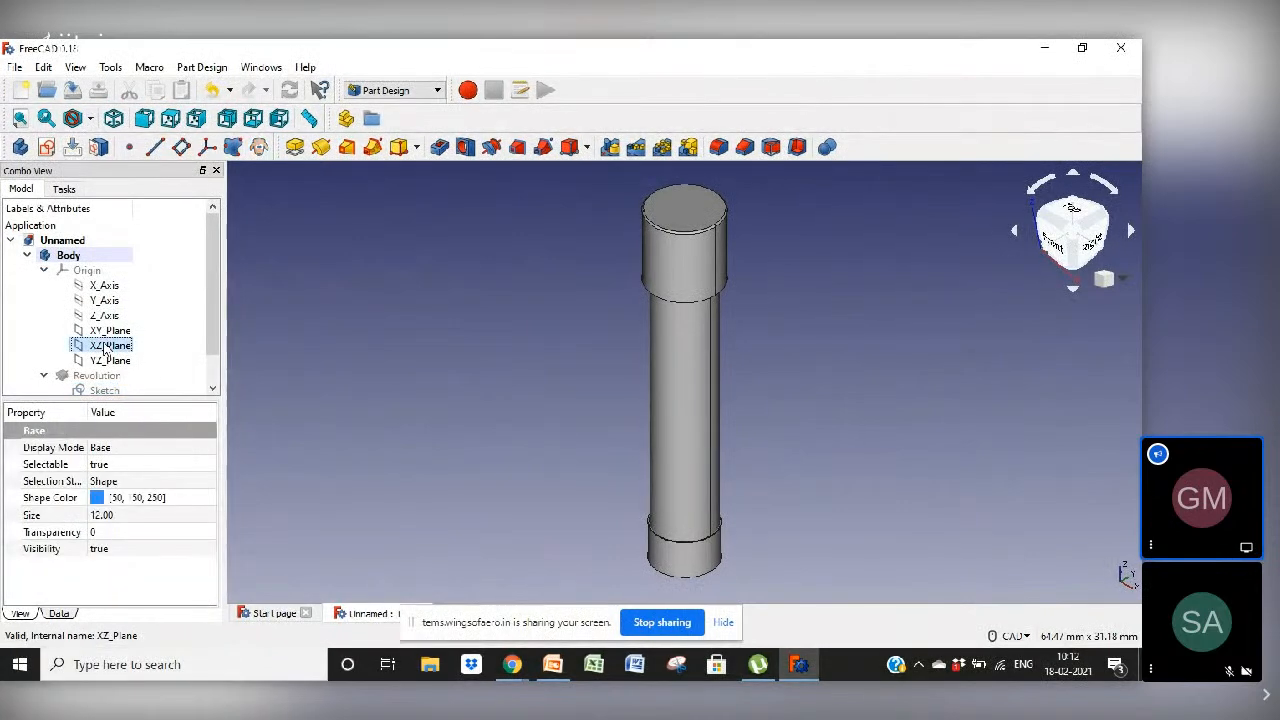
left_click(48, 148)
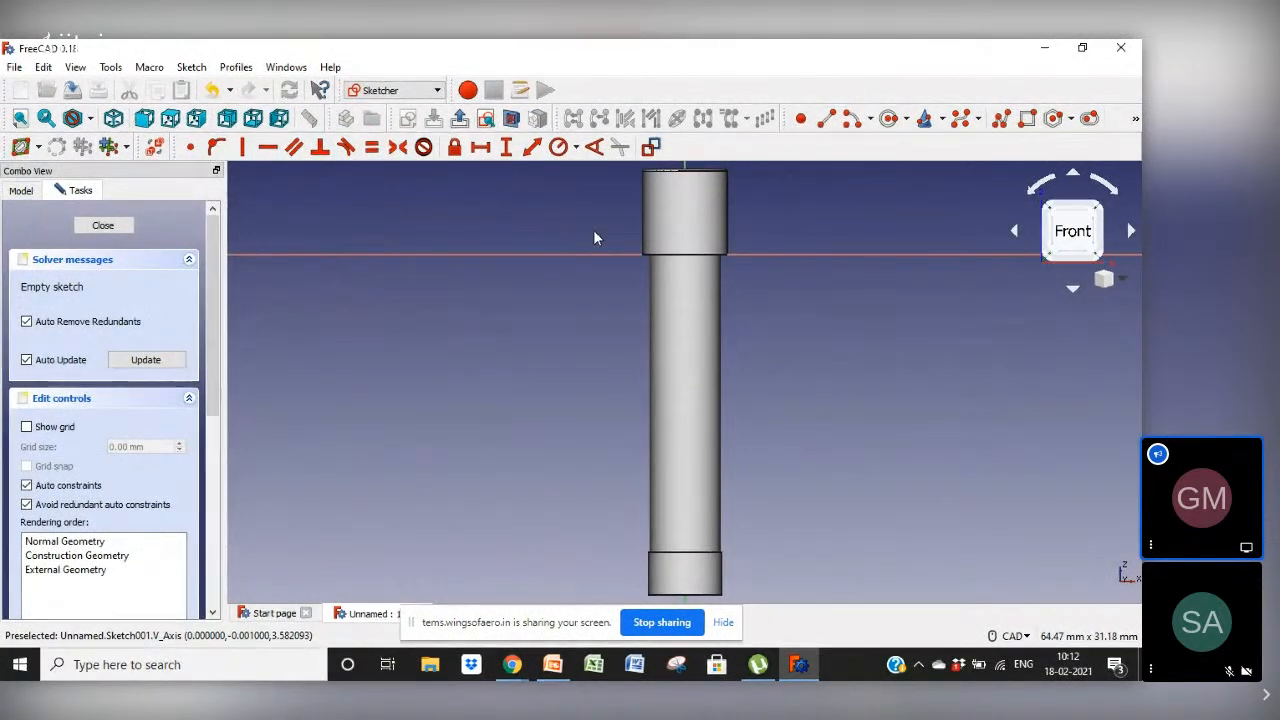
left_click(898, 120)
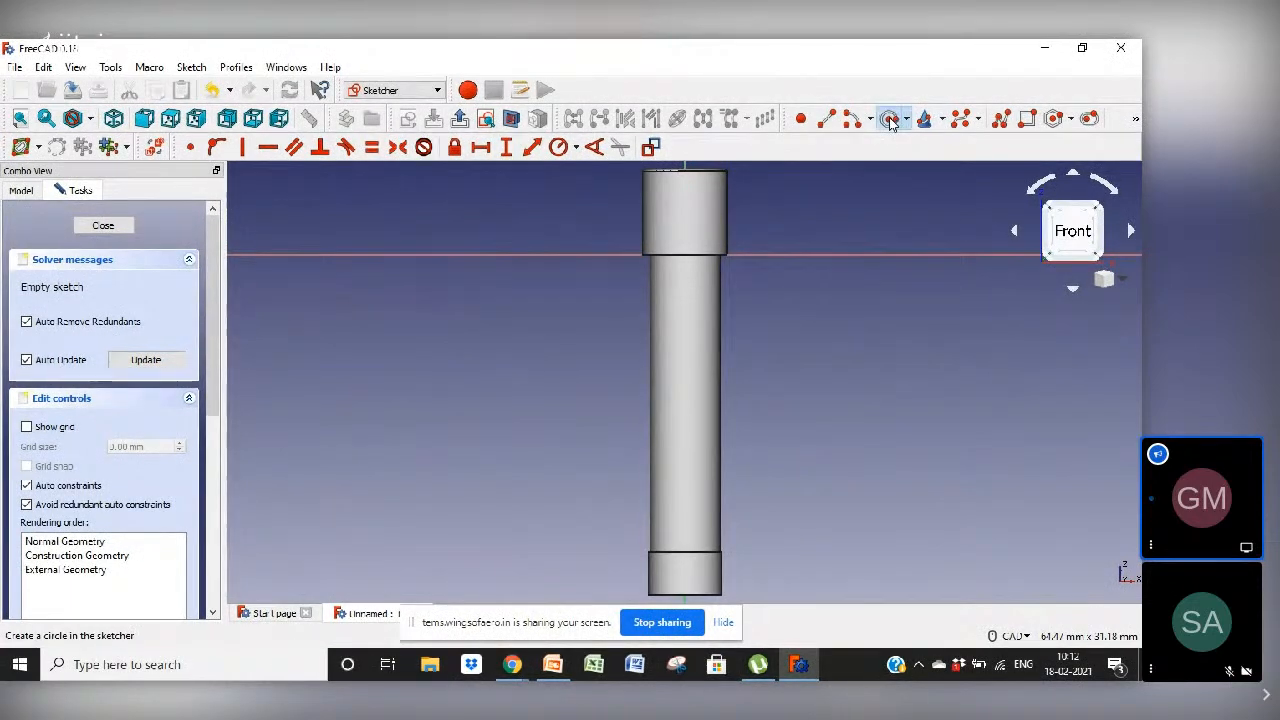
right_click(685, 211)
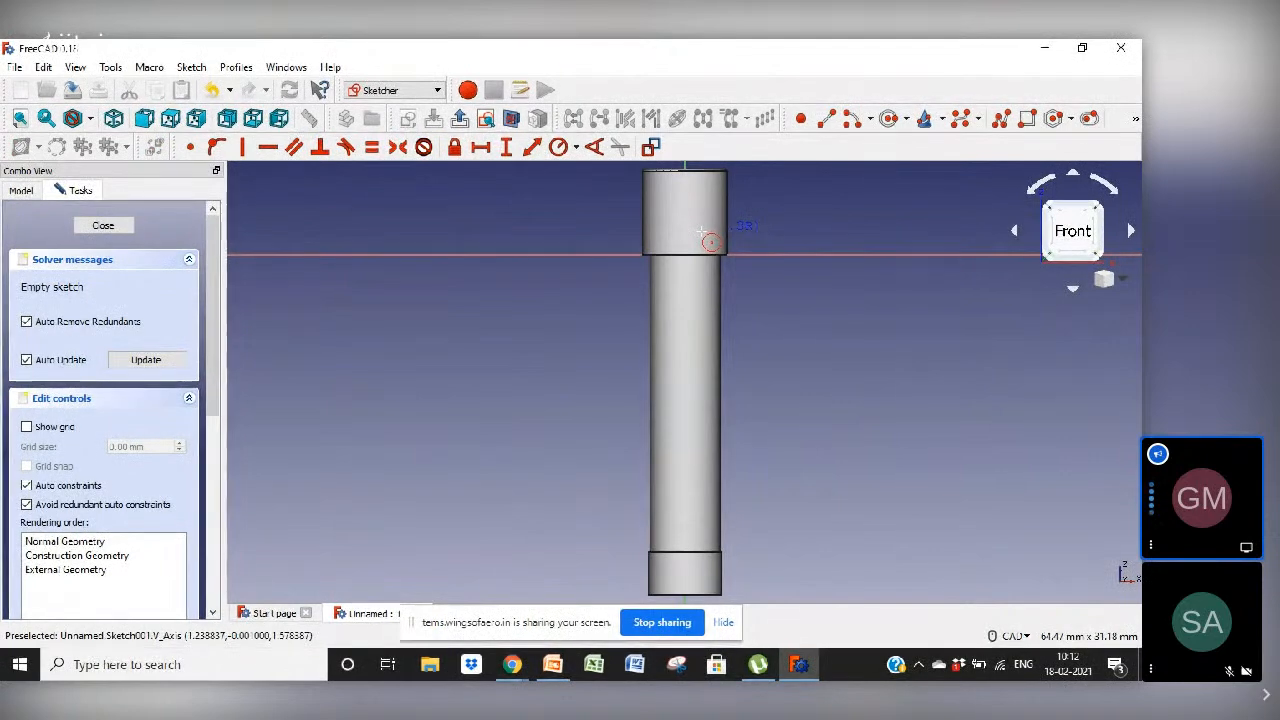
left_click(684, 206)
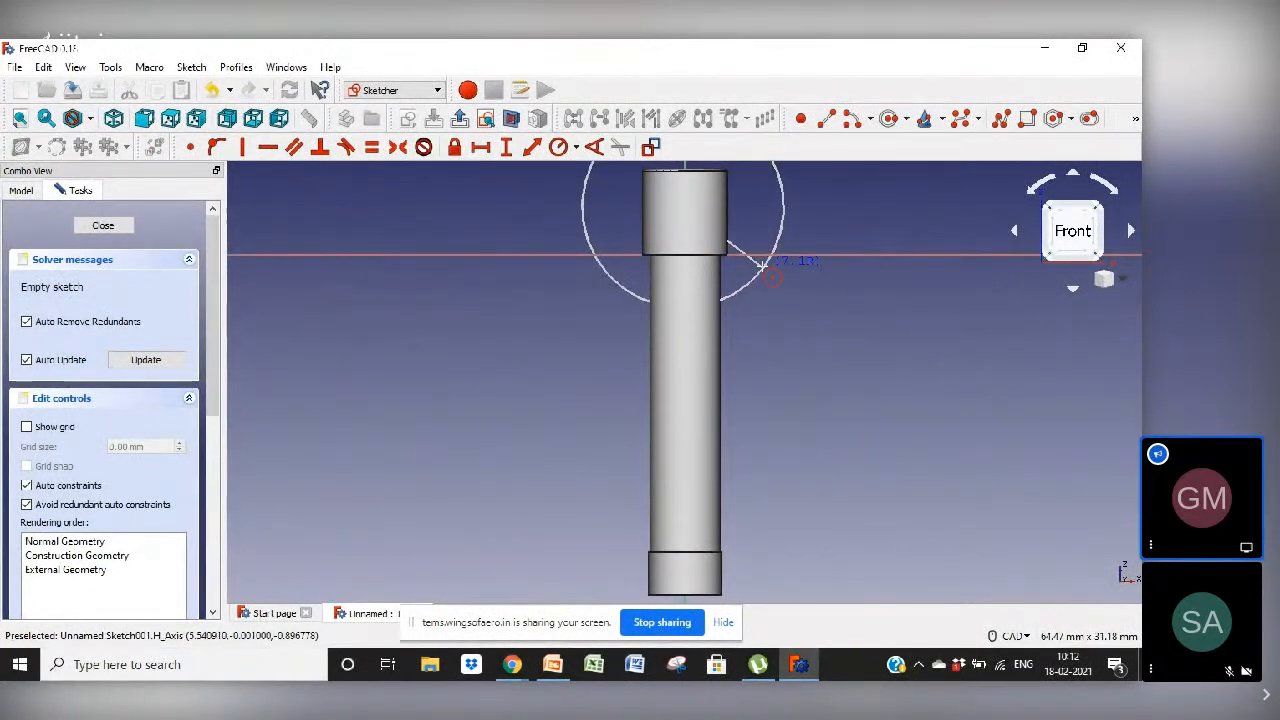
left_click(765, 270)
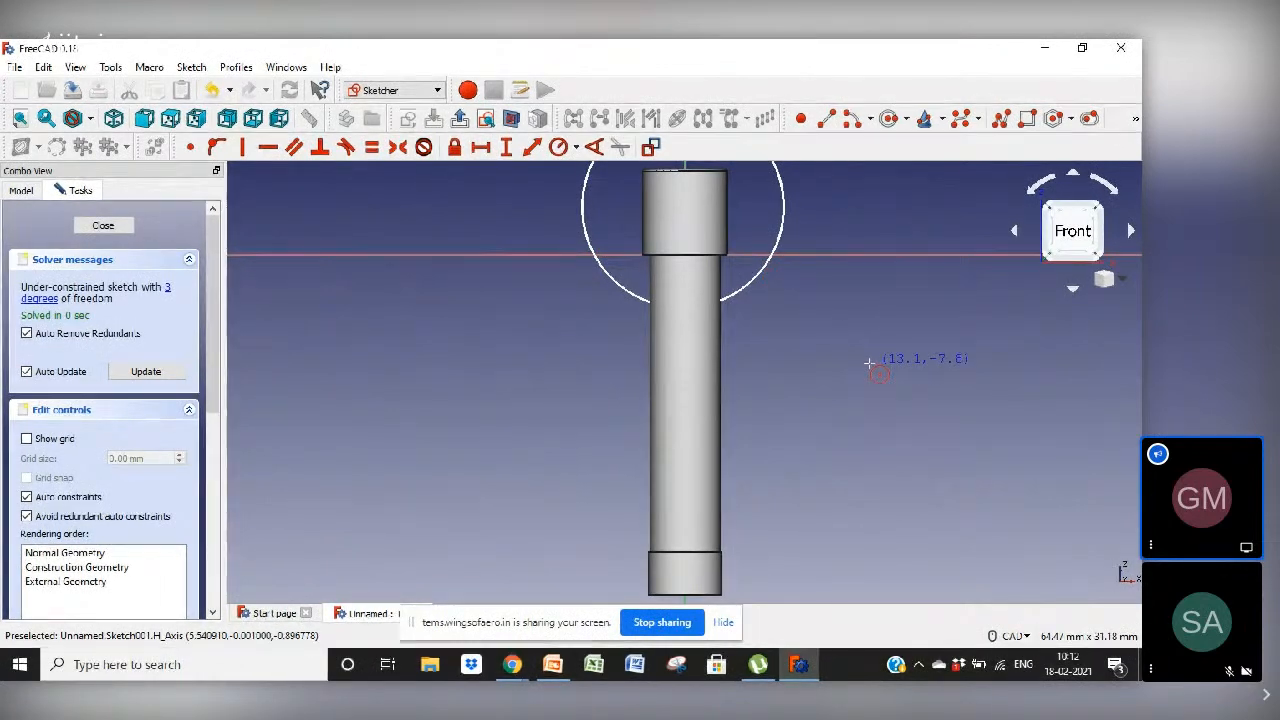
Shrink the circle to about 0.8 mm radius so it fits inside the head, and close the sketch
mouse_move(763, 277)
left_mouse_down()
mouse_move(800, 306)
mouse_move(772, 280)
left_mouse_up()
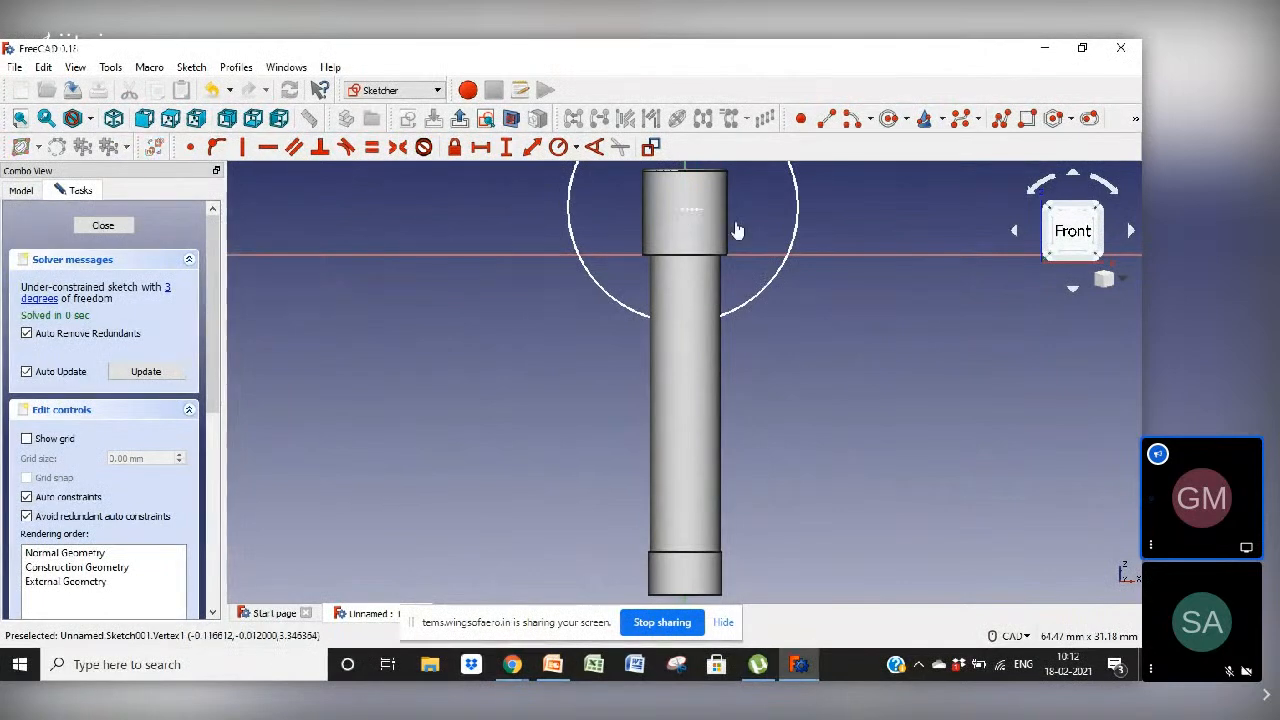
left_click_drag(646, 177, 740, 263)
left_click_drag(675, 202, 743, 261)
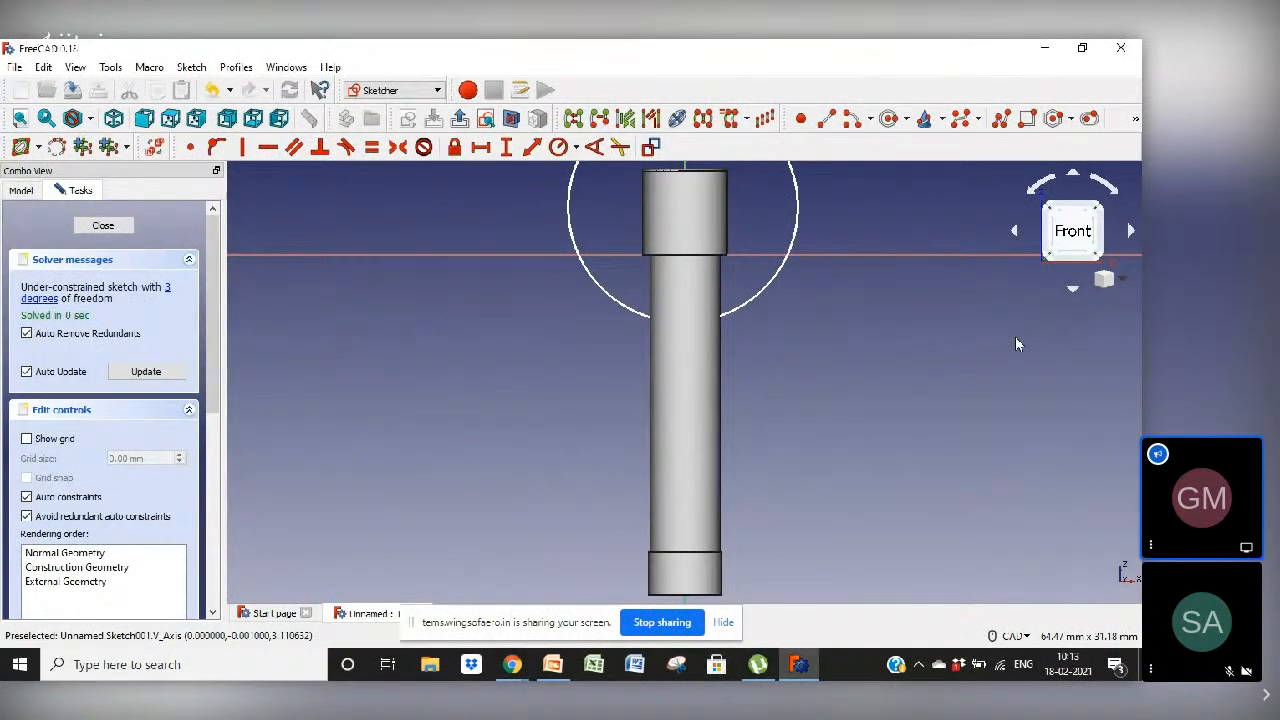
scroll(1015, 343, "down", 4)
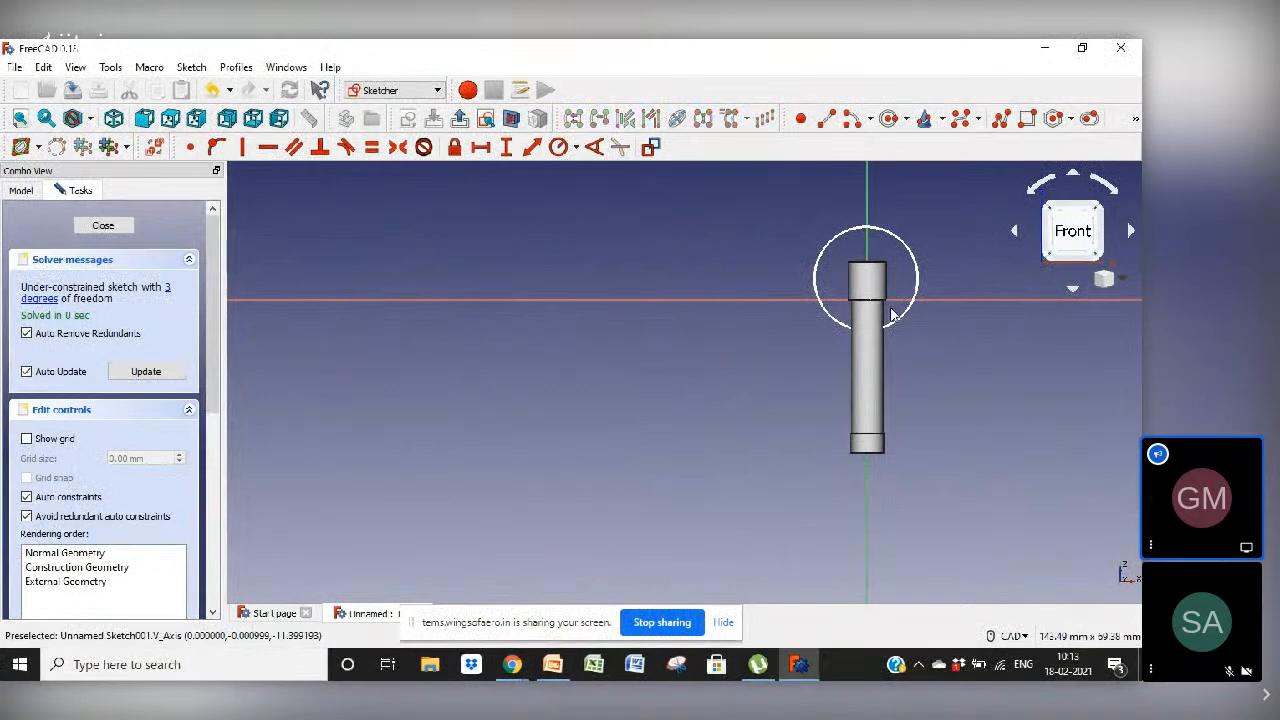
left_click_drag(886, 237, 873, 268)
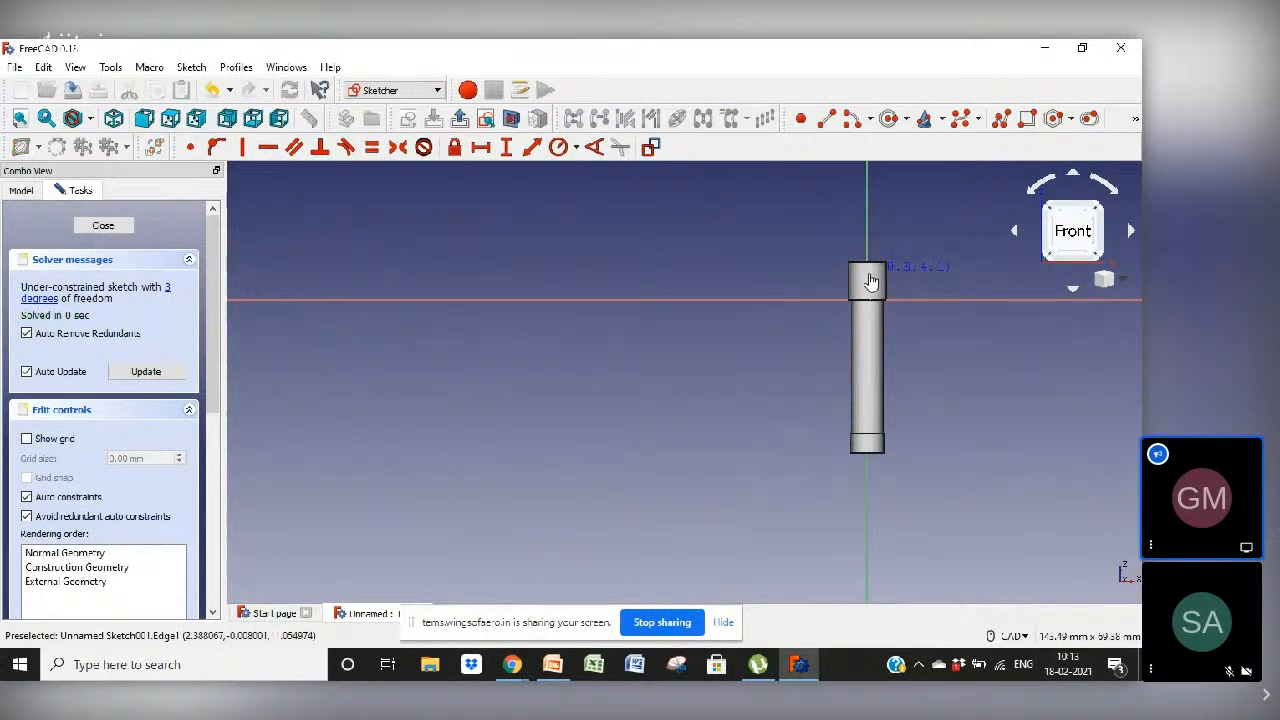
left_click(103, 223)
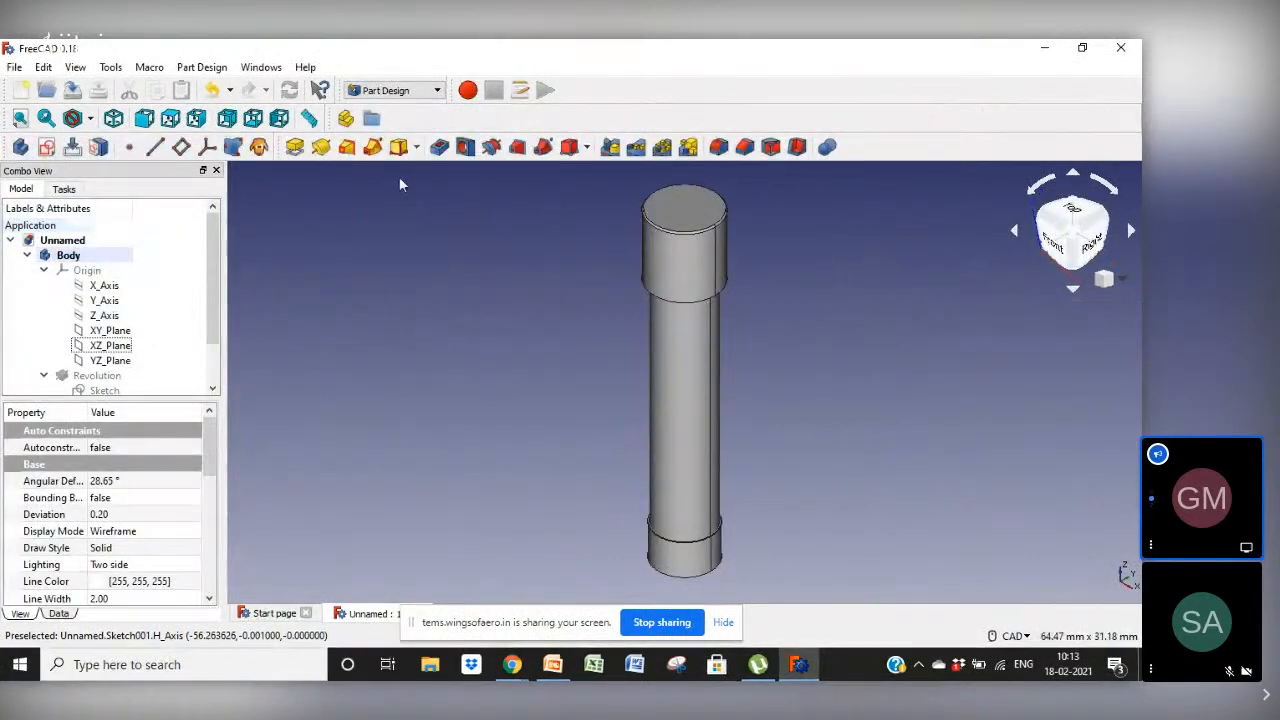
Pad the circle 20 mm symmetrically to the sketch plane to form a crossbar through the head
left_click(296, 147)
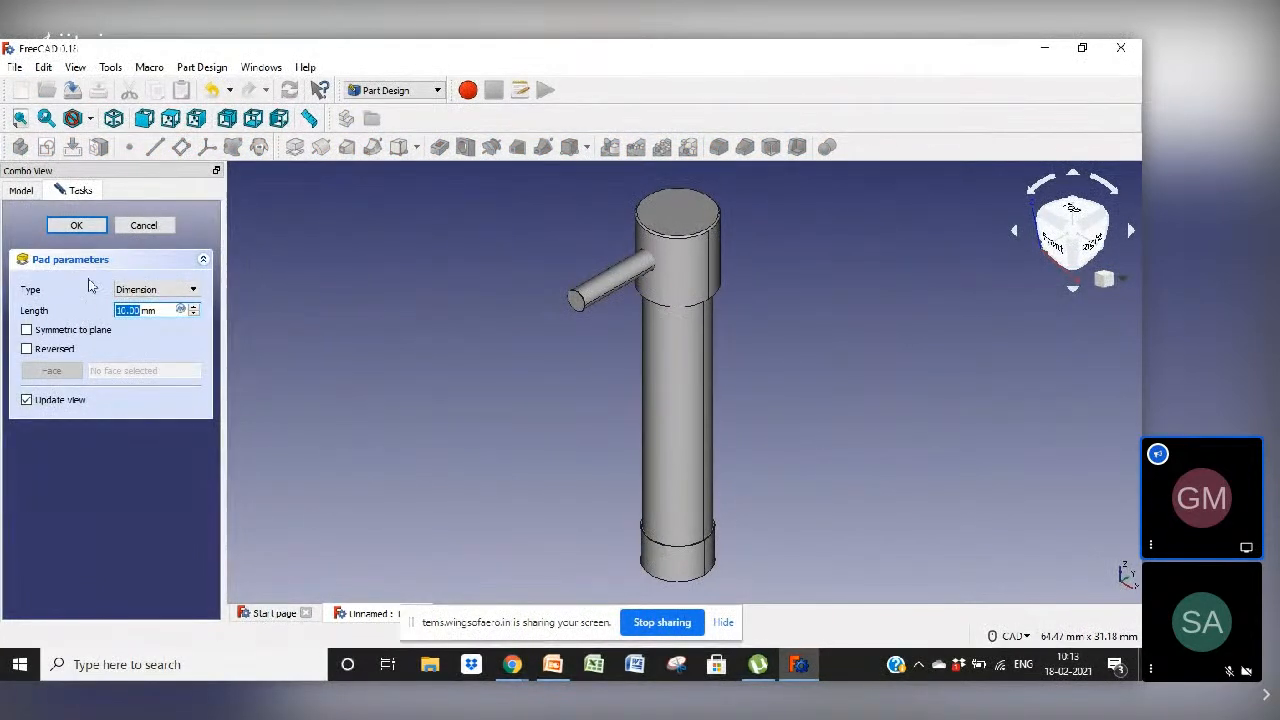
left_click(46, 331)
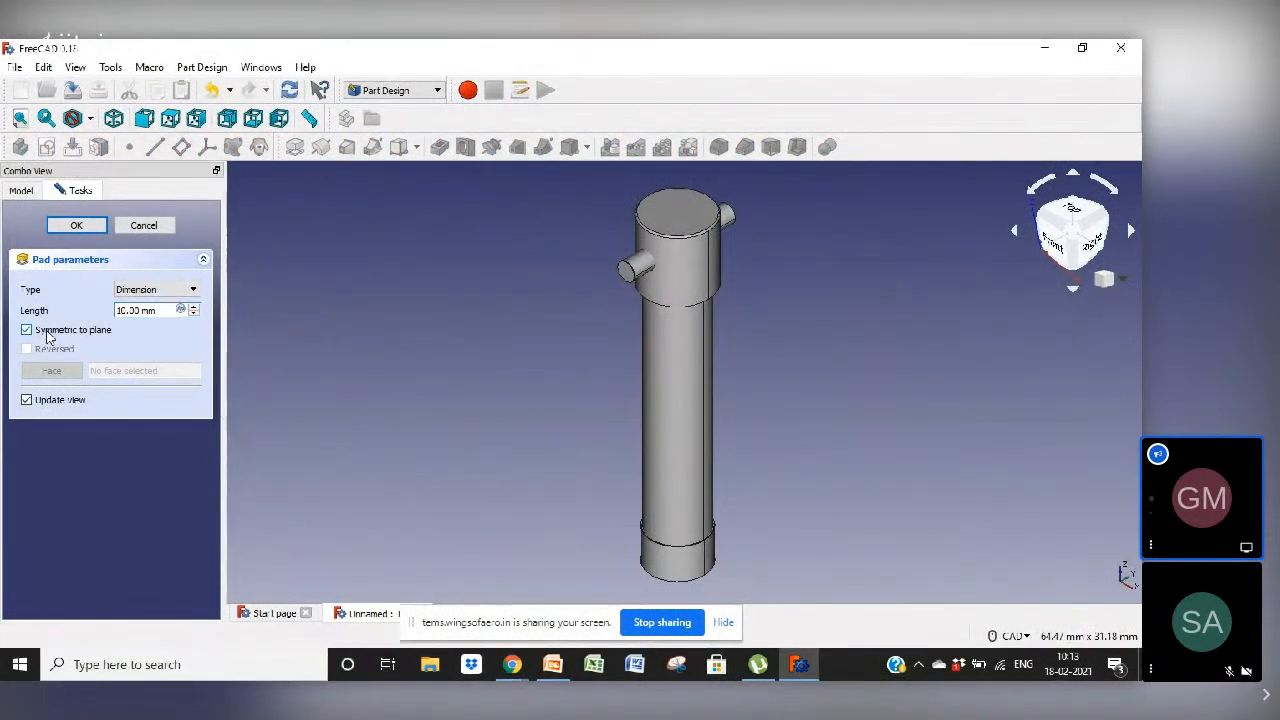
left_click(195, 306)
left_click(195, 306)
left_click(195, 306)
left_click(194, 308)
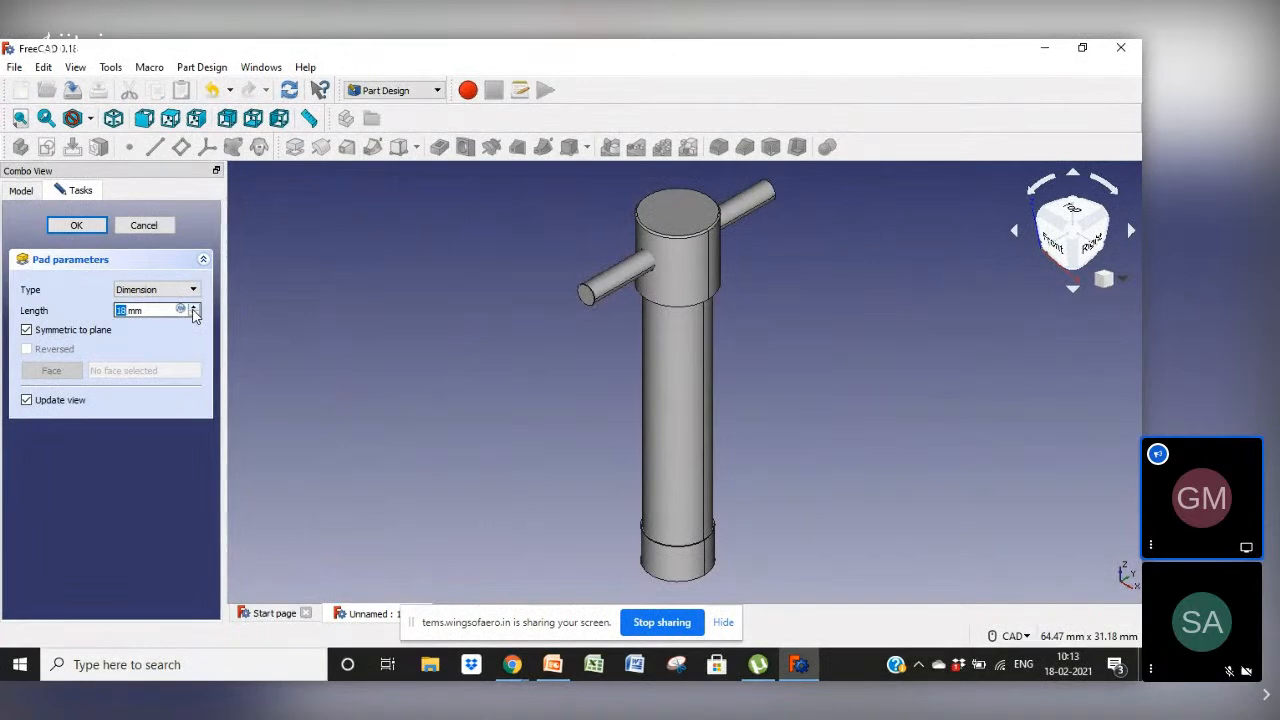
left_click(194, 308)
left_click(194, 308)
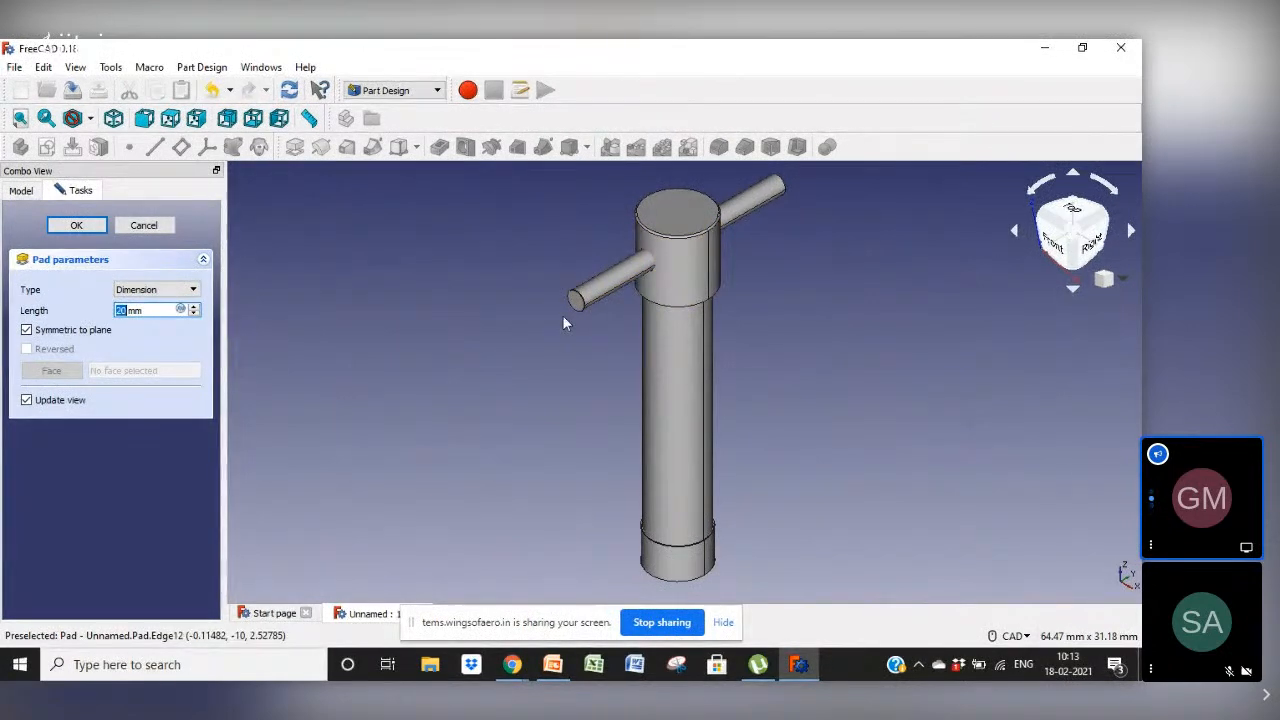
left_click(77, 225)
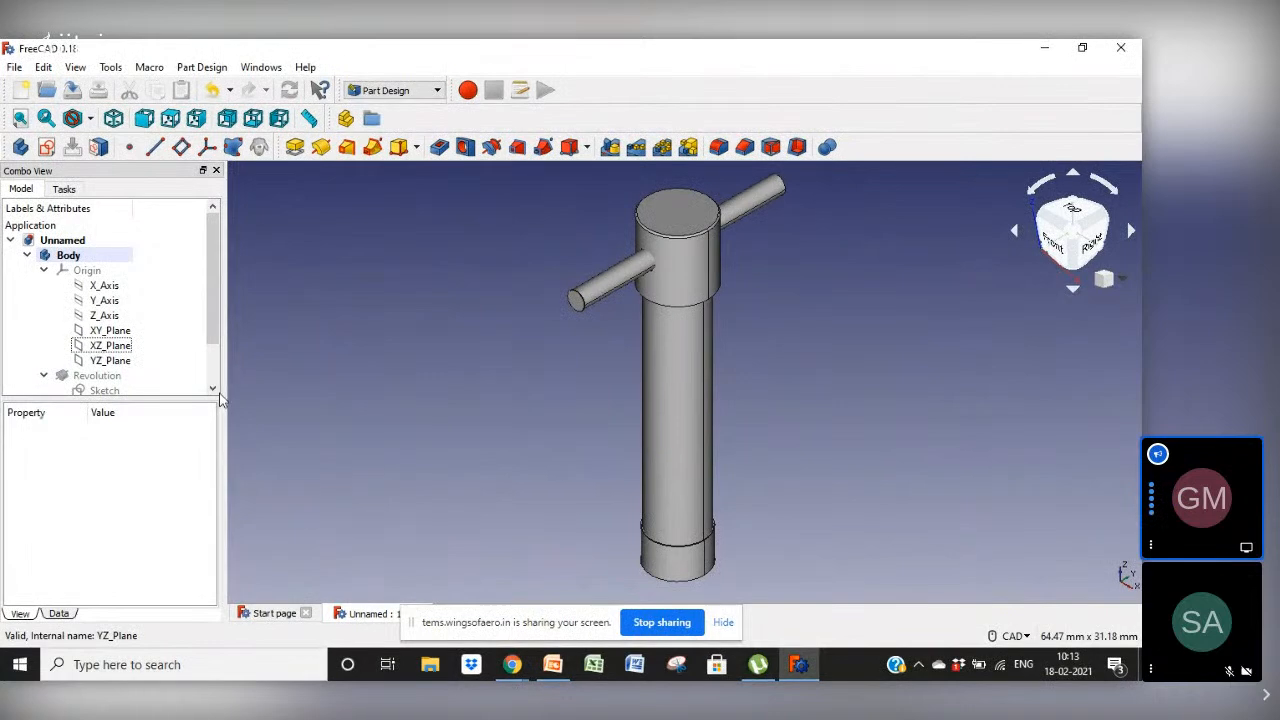
Reopen the crossbar's sketch and constrain the circle's centre to a horizontal distance of 0 mm from the origin
scroll(120, 370, "down", 3)
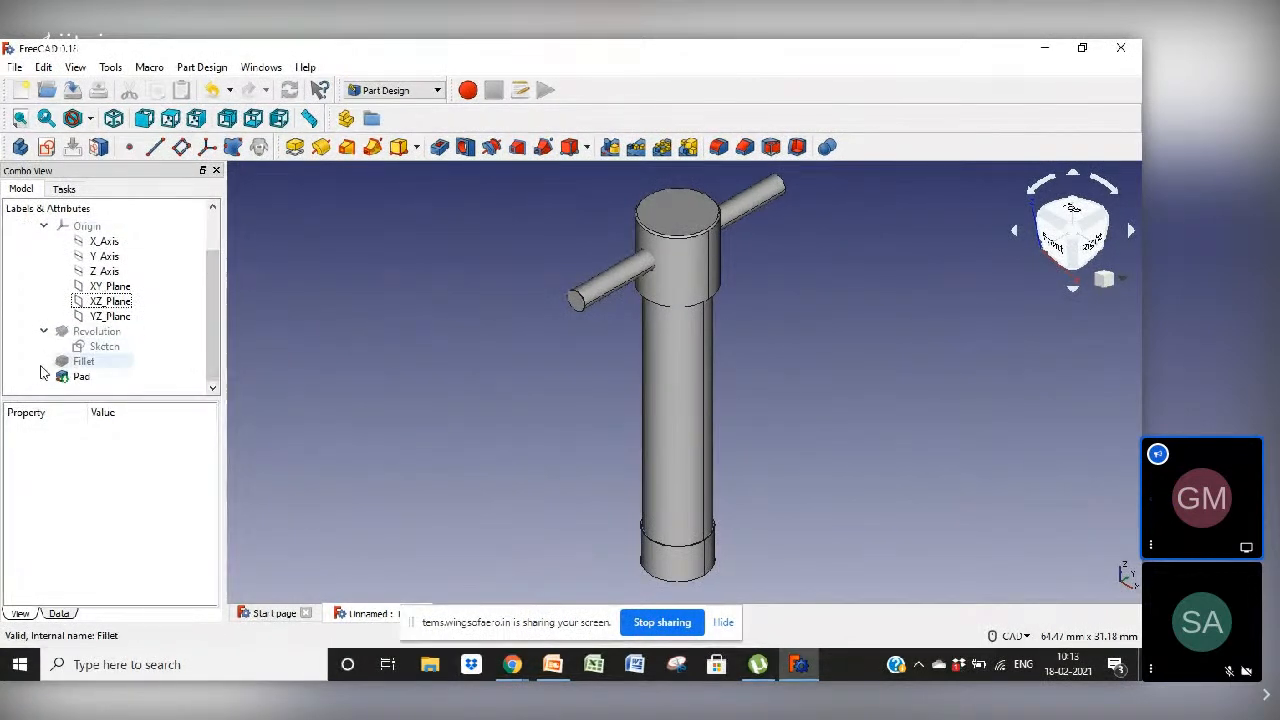
left_click(44, 376)
left_click(112, 392)
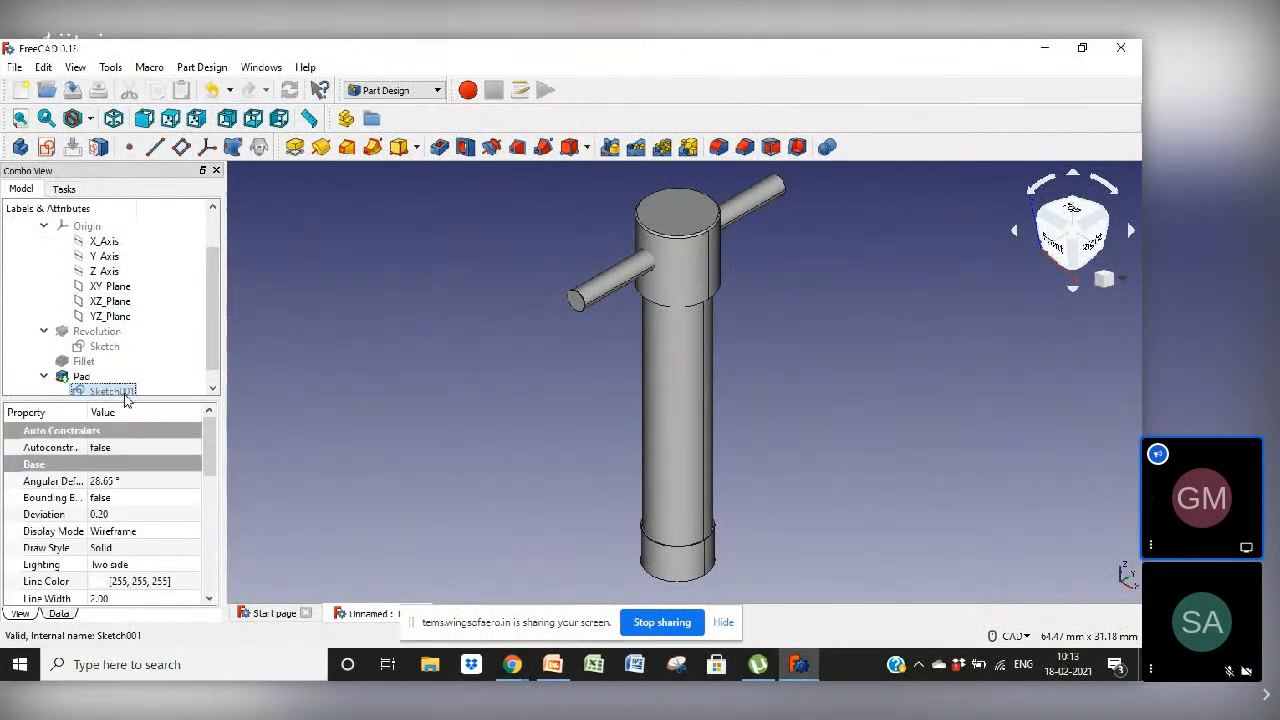
double_click(124, 396)
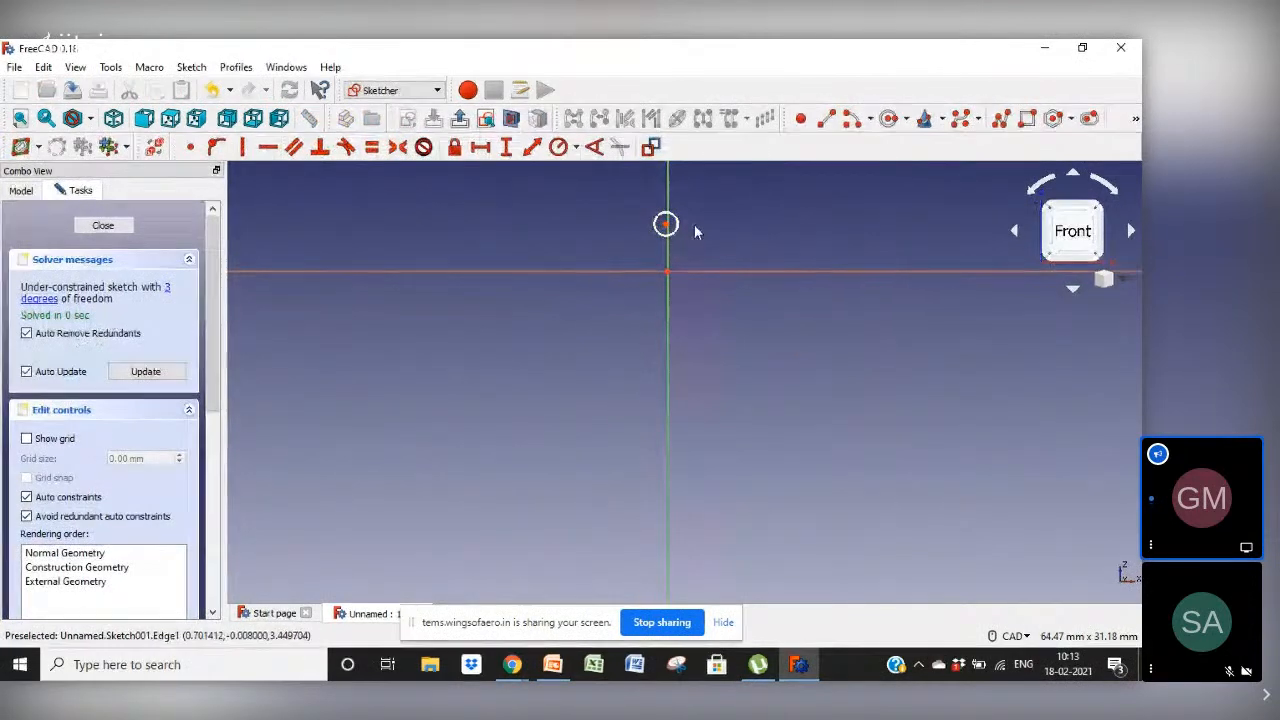
scroll(690, 225, "up", 4)
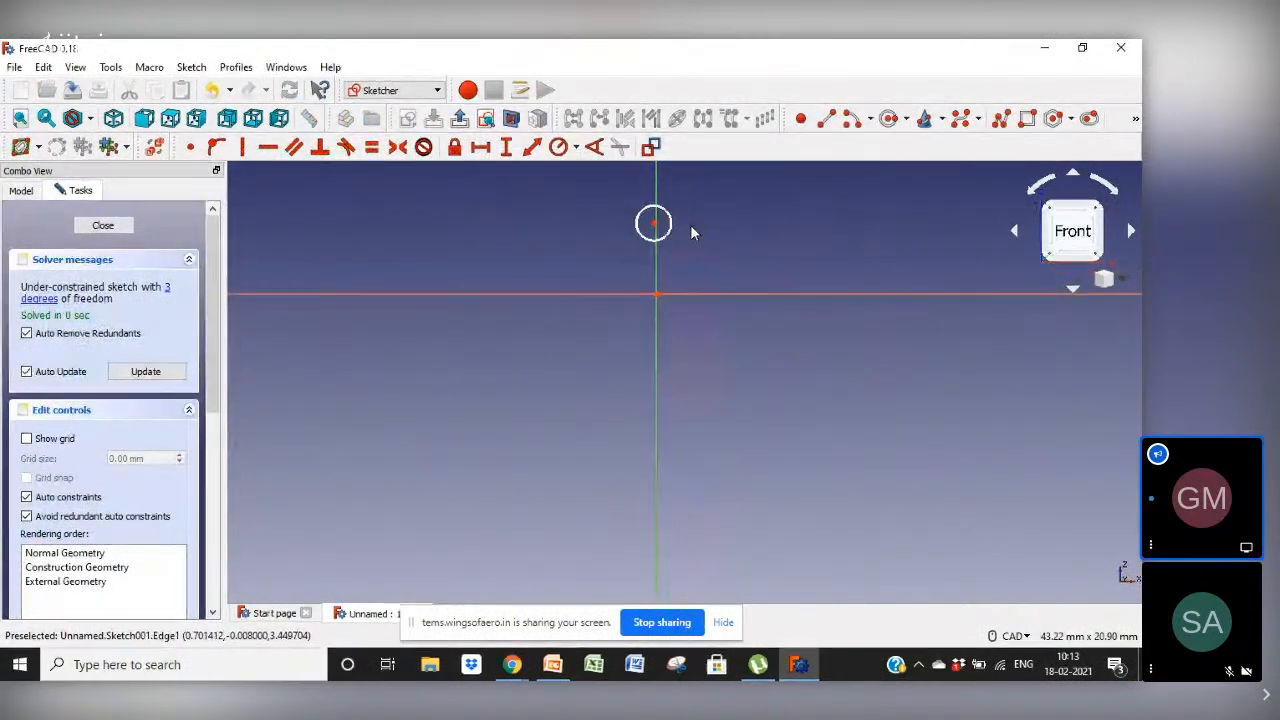
left_click(636, 222)
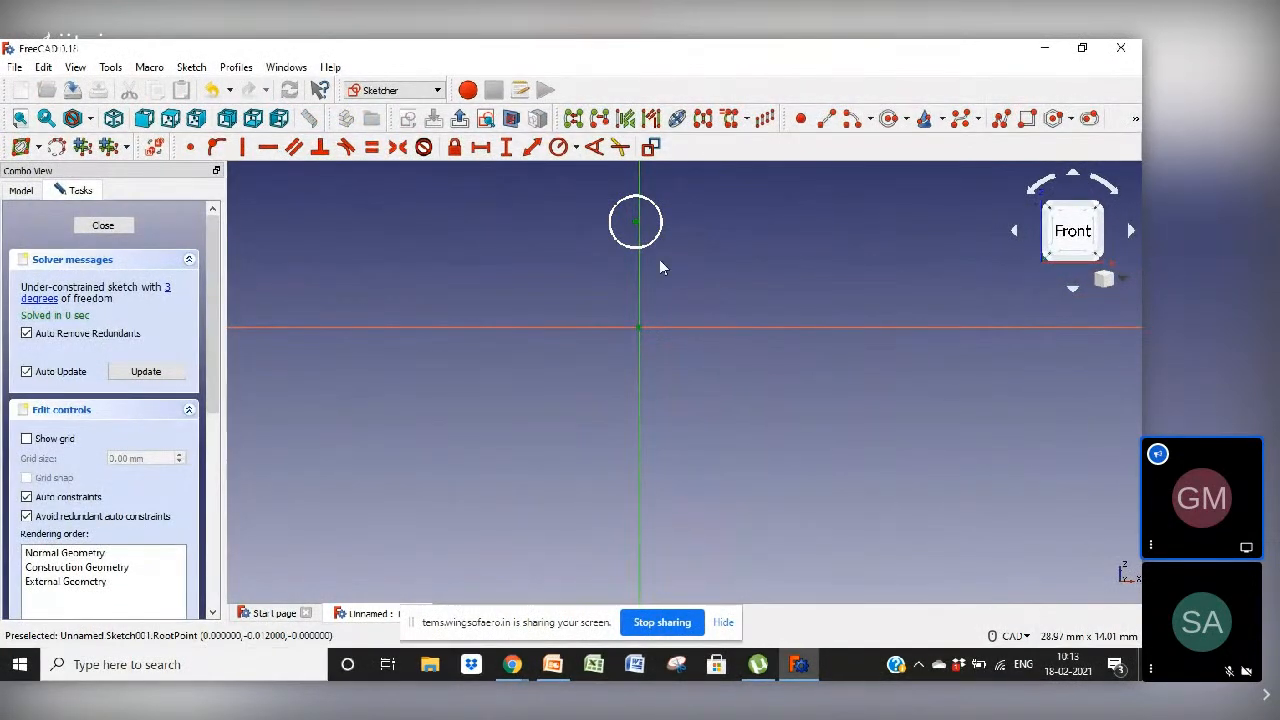
left_click(484, 148)
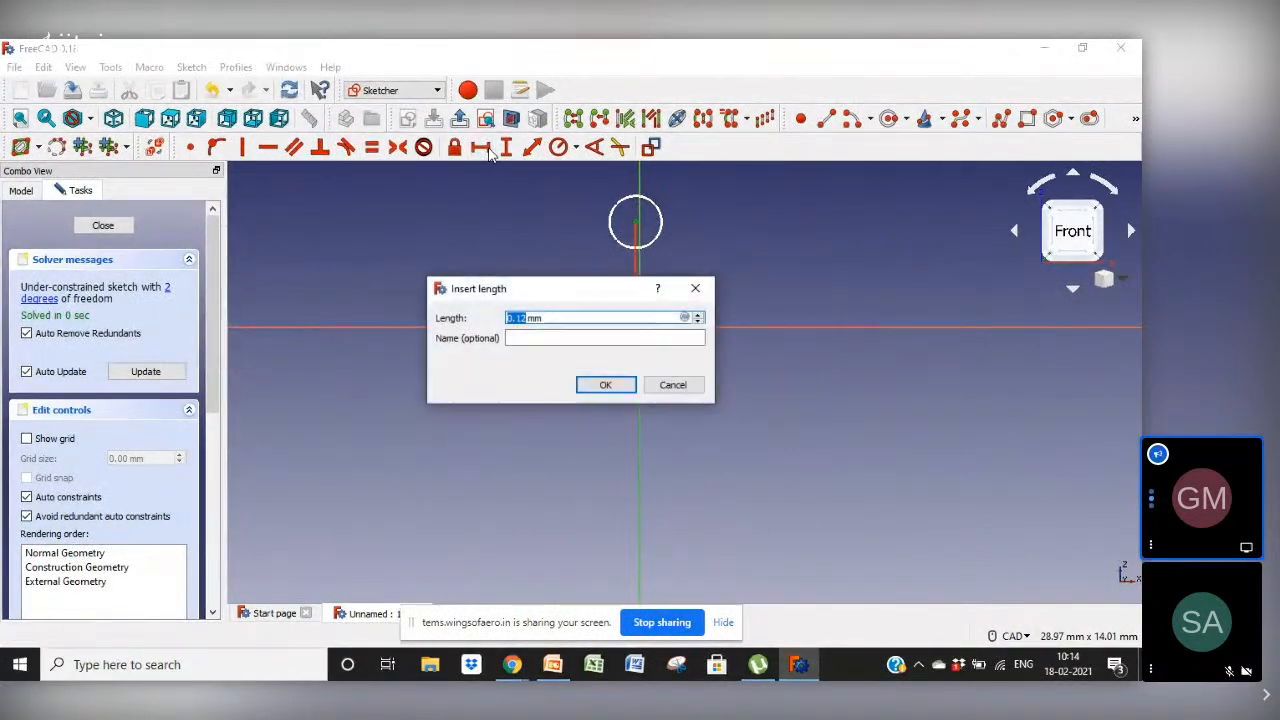
type("0")
key("Return")
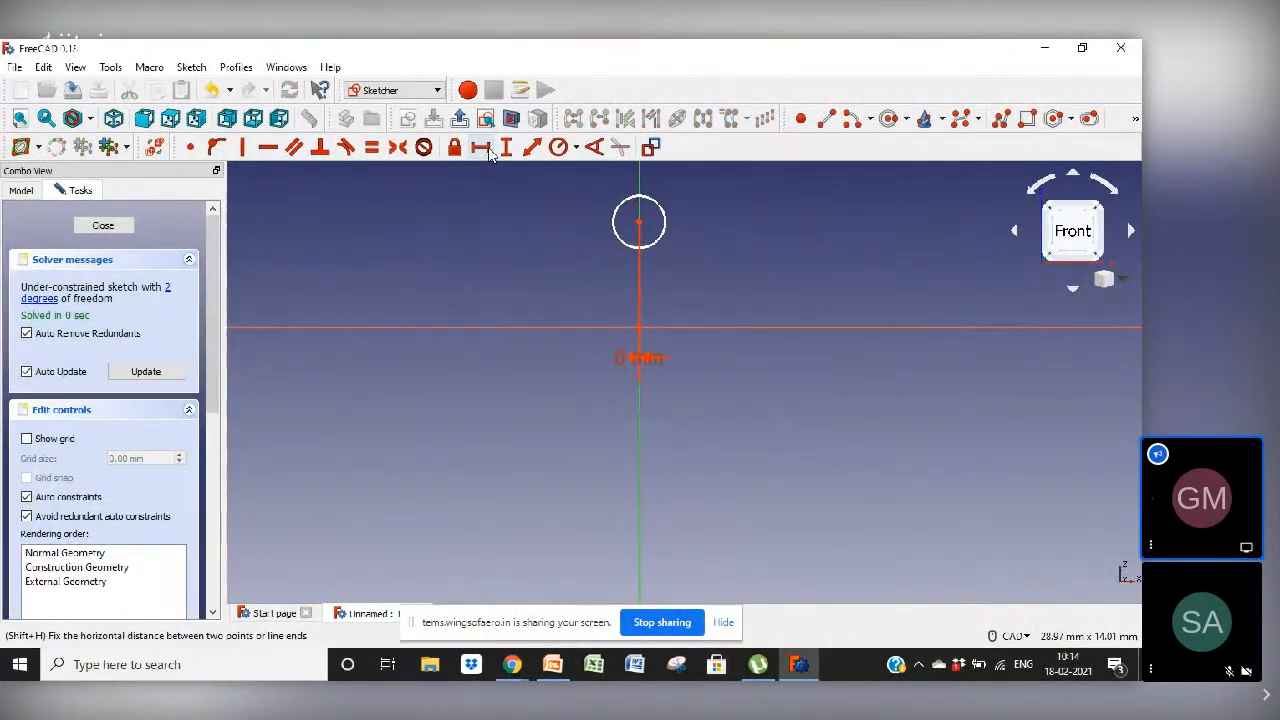
Lower the circle slightly along the vertical axis, constrain its radius to 1 mm and close the sketch
left_click_drag(639, 222, 639, 229)
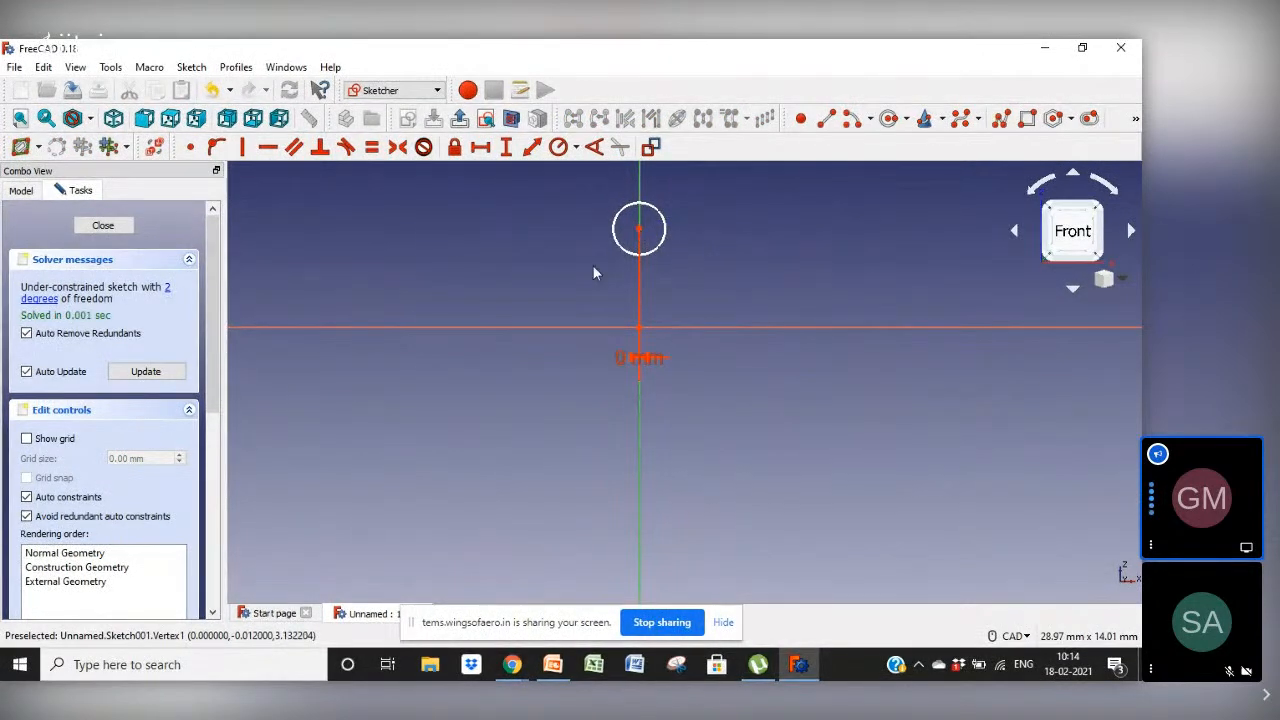
left_click(559, 148)
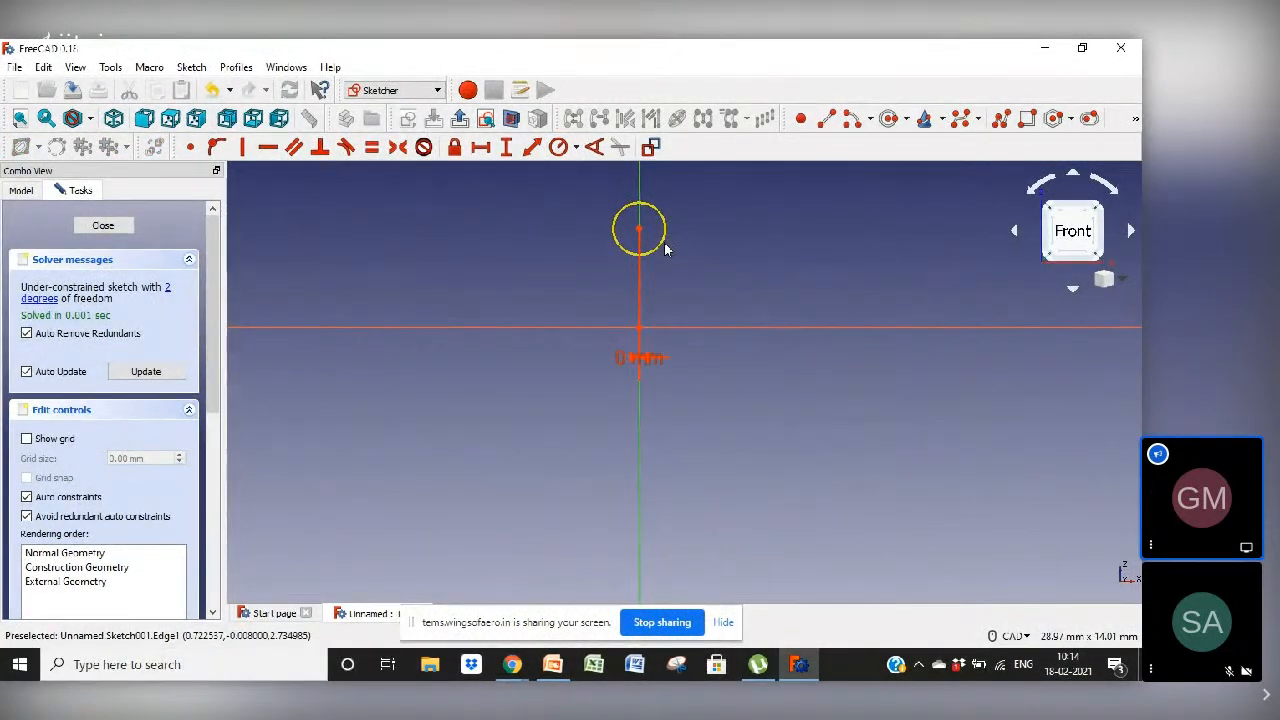
left_click(666, 246)
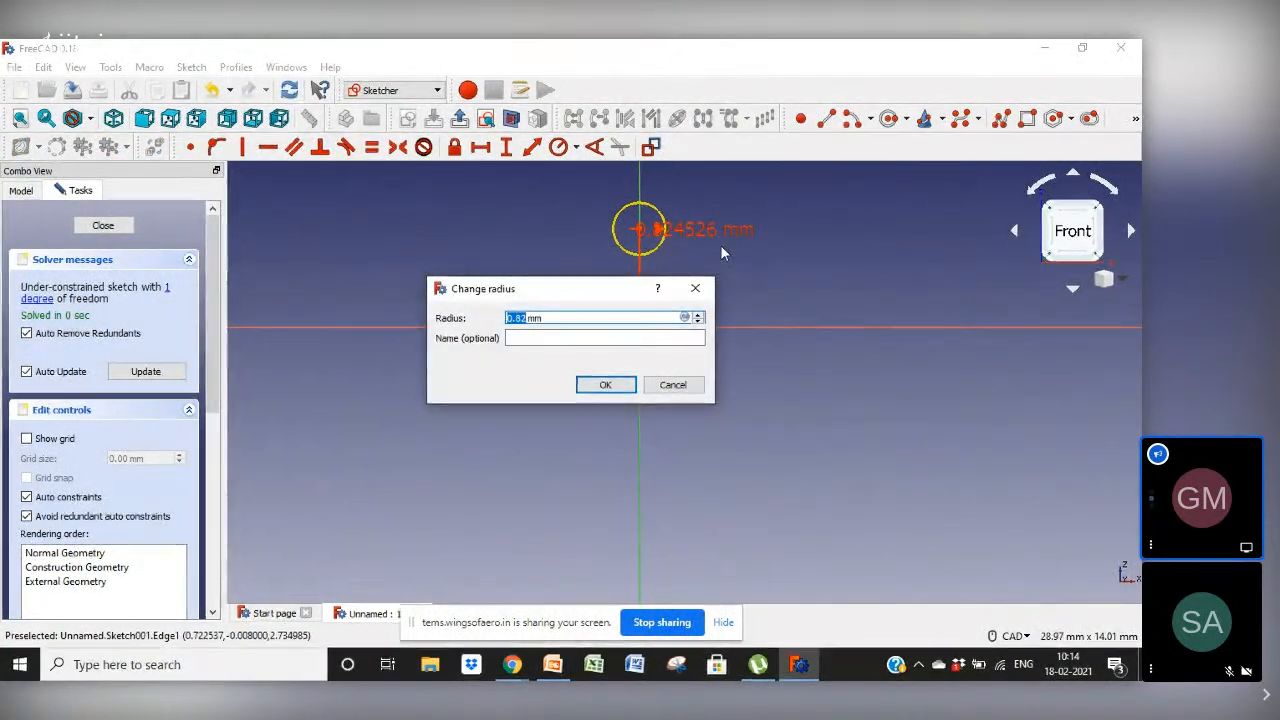
type("1")
key("Return")
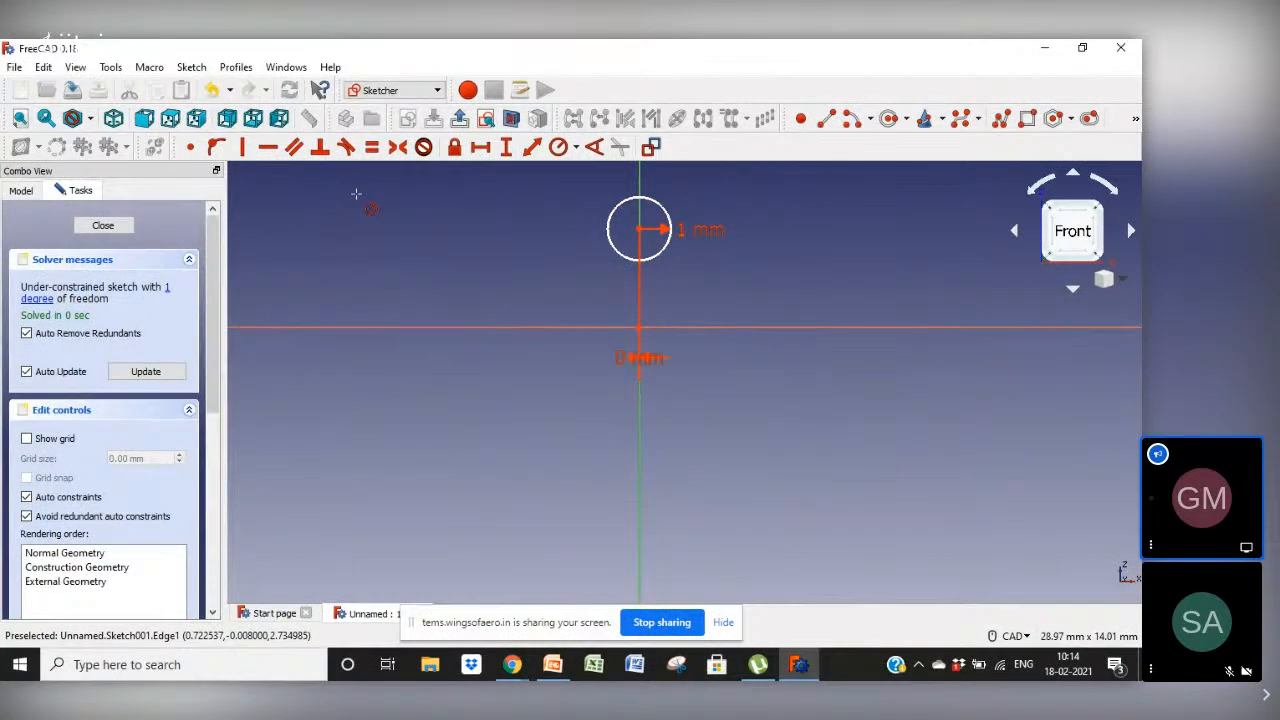
left_click(106, 227)
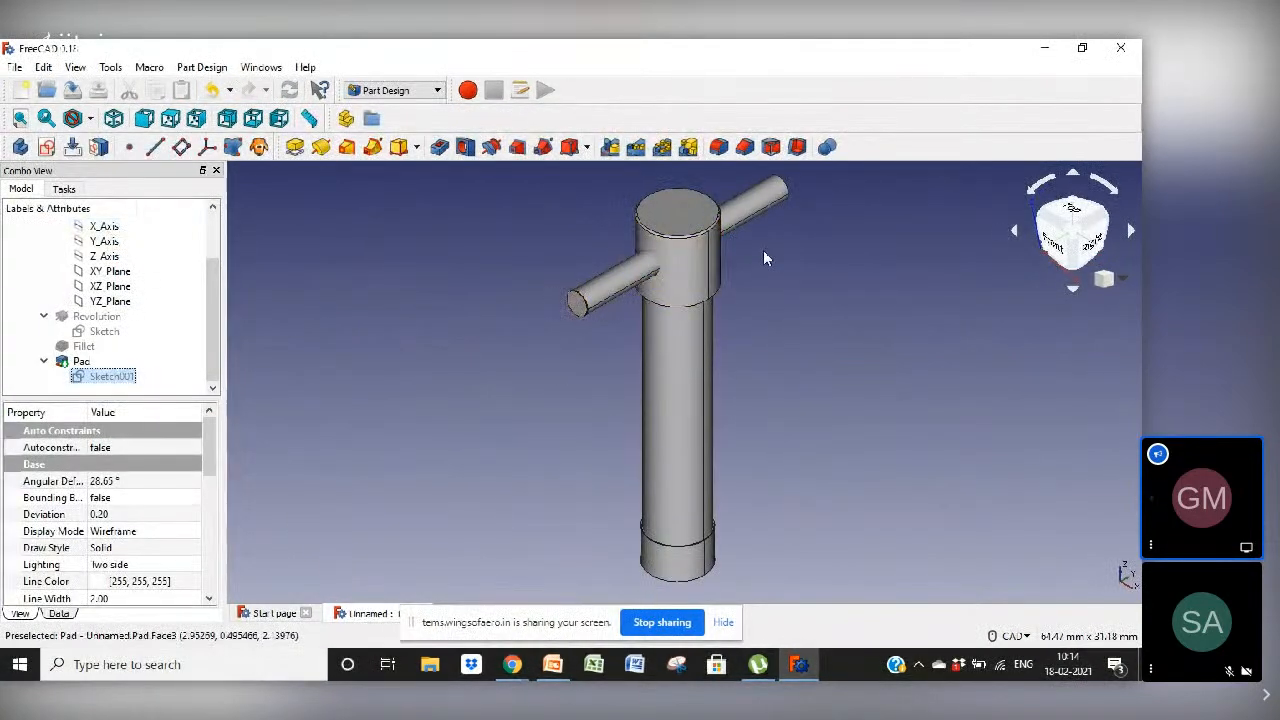
Start a new sketch on the crossbar's rear end face
left_click(1096, 248)
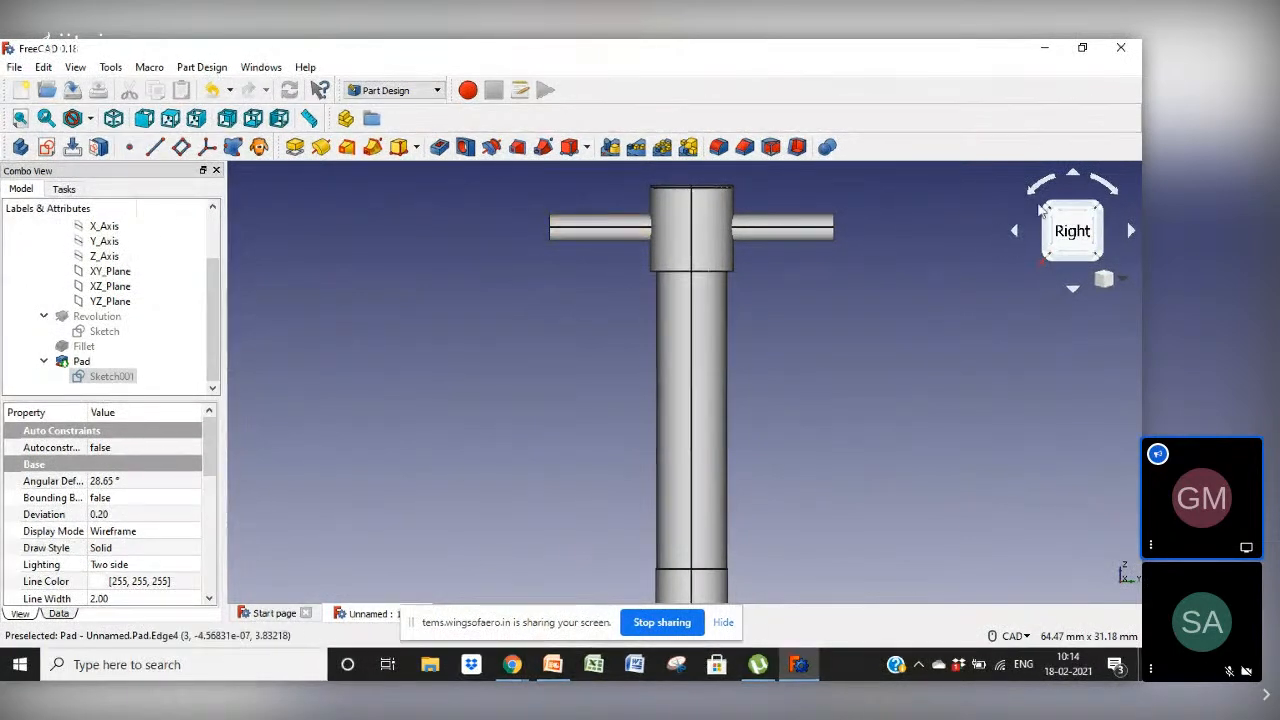
left_click(1018, 236)
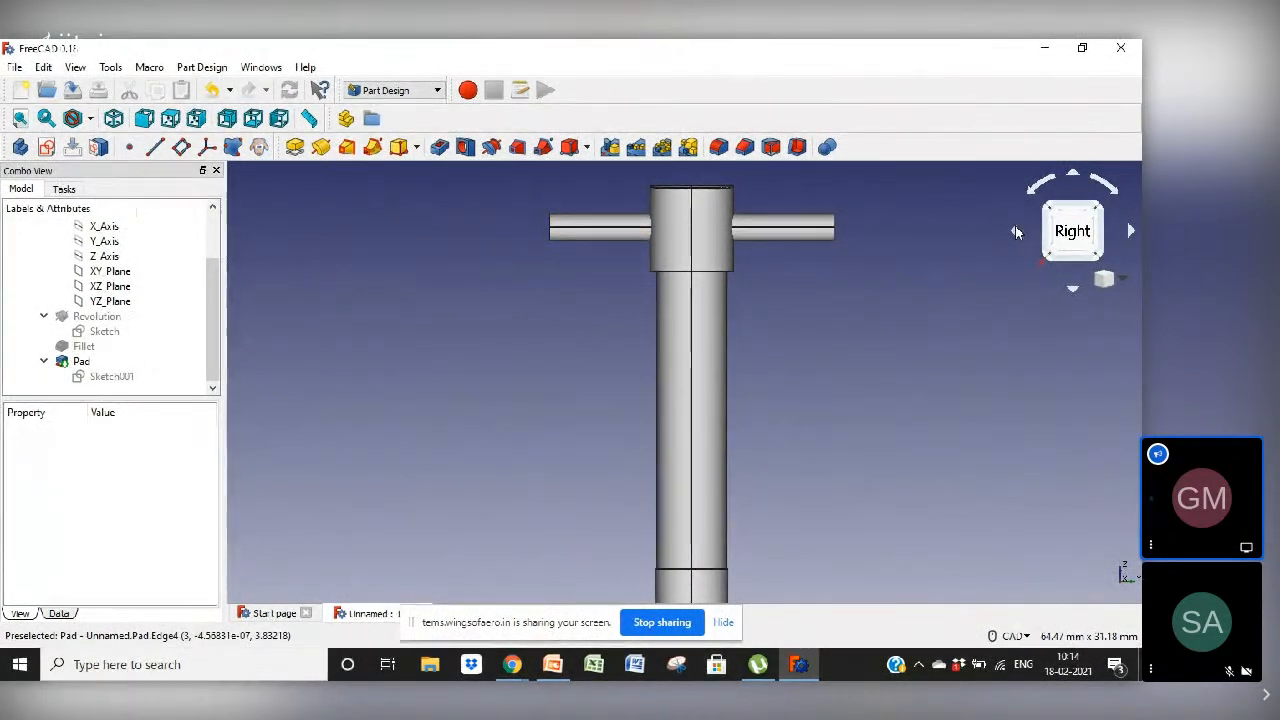
left_click(1016, 232)
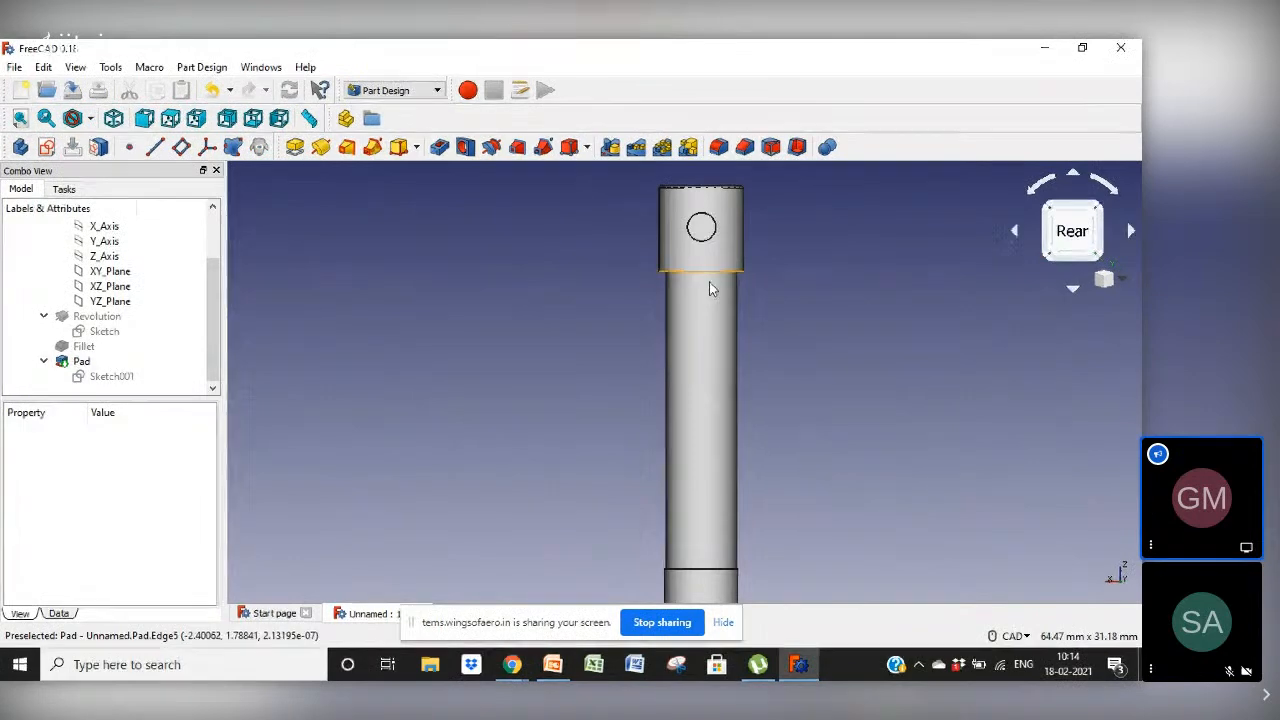
left_click(704, 232)
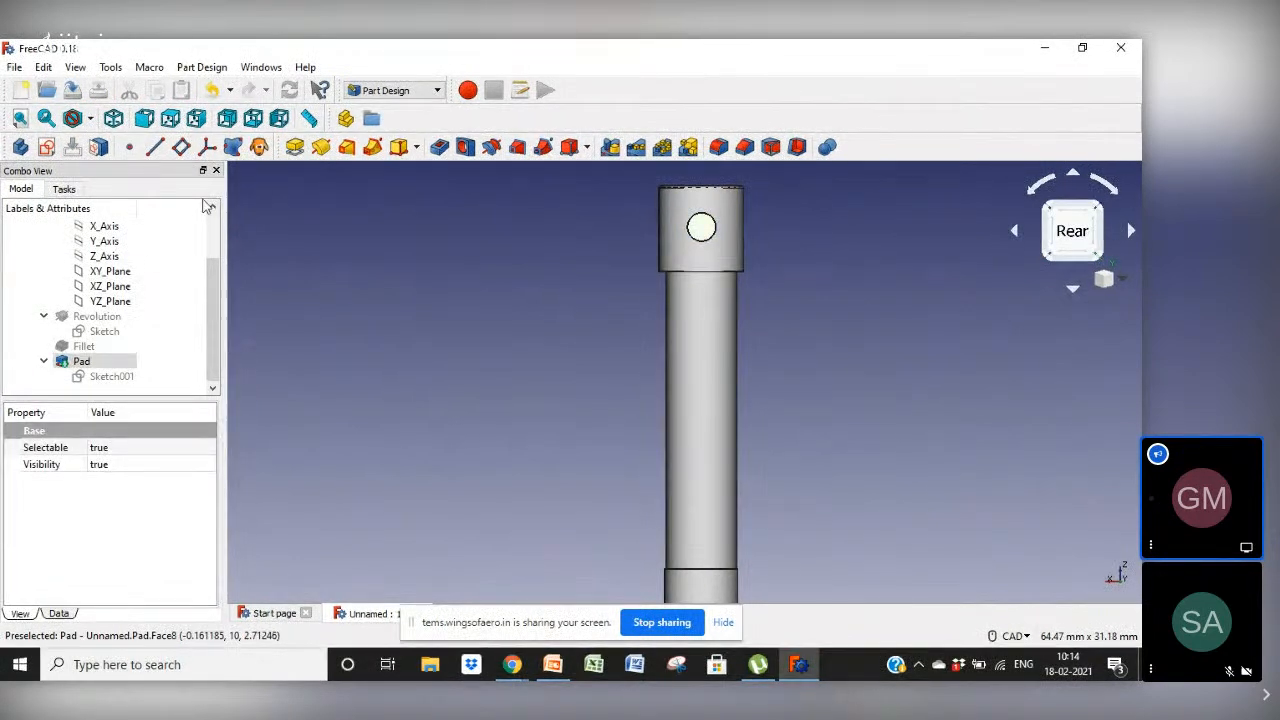
left_click(46, 148)
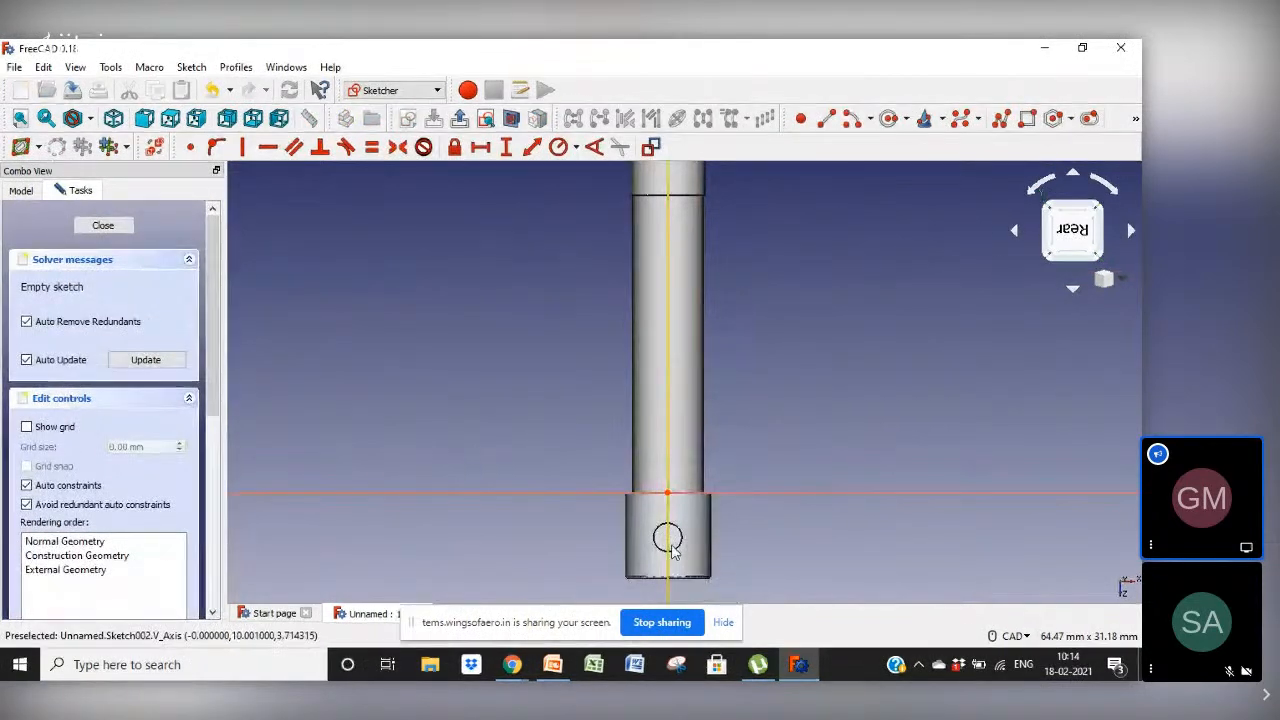
Draw a circle inside the crossbar's end outline and constrain its radius to 0.9 mm
scroll(670, 548, "up", 8)
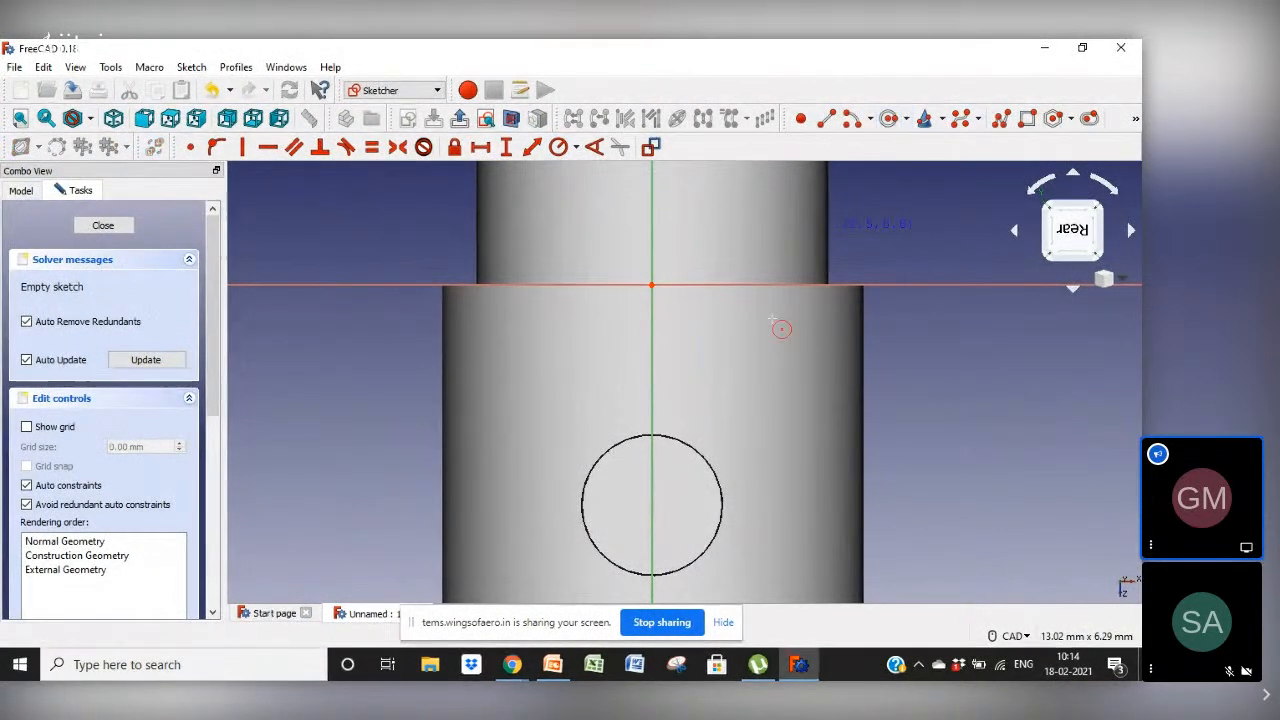
left_click(652, 512)
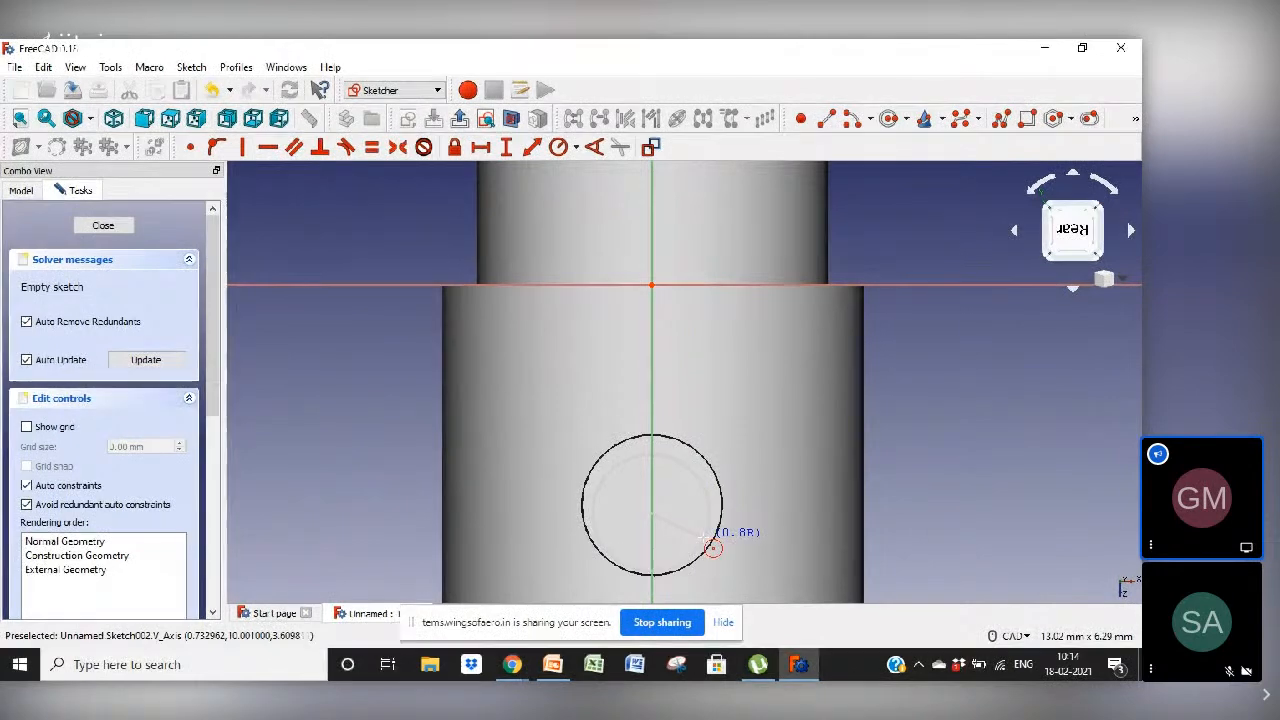
left_click(712, 547)
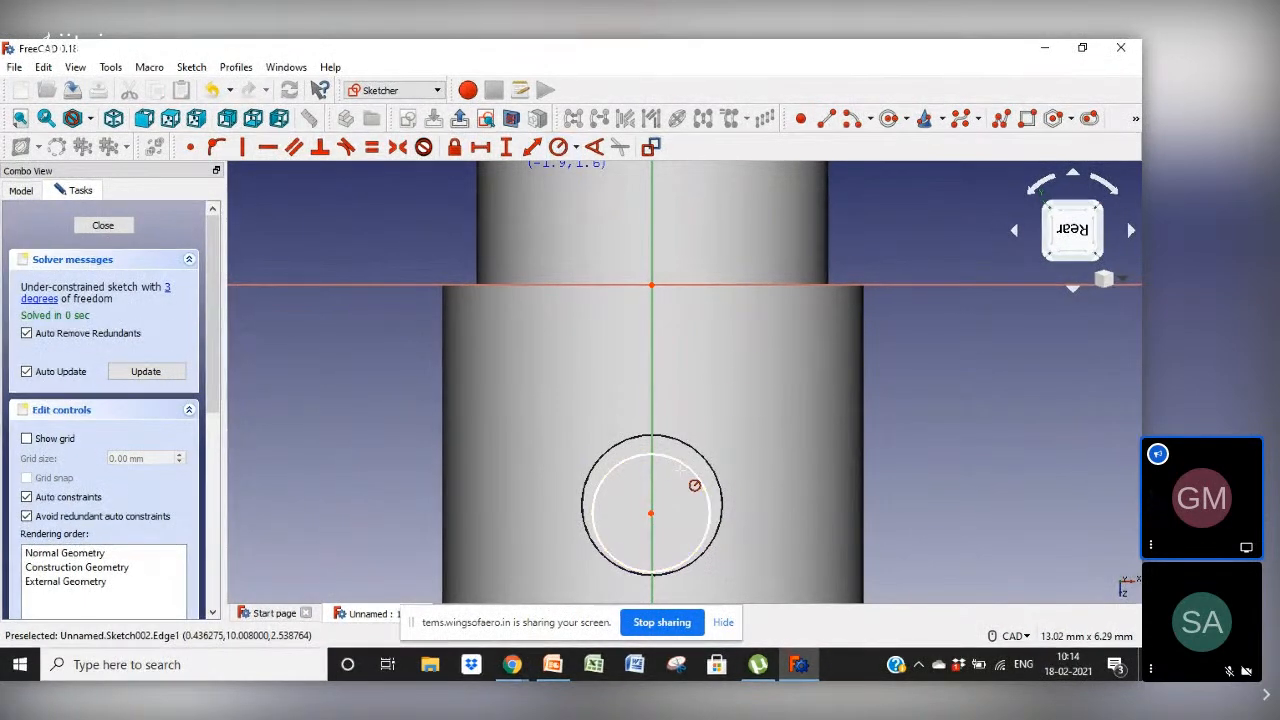
left_click(699, 480)
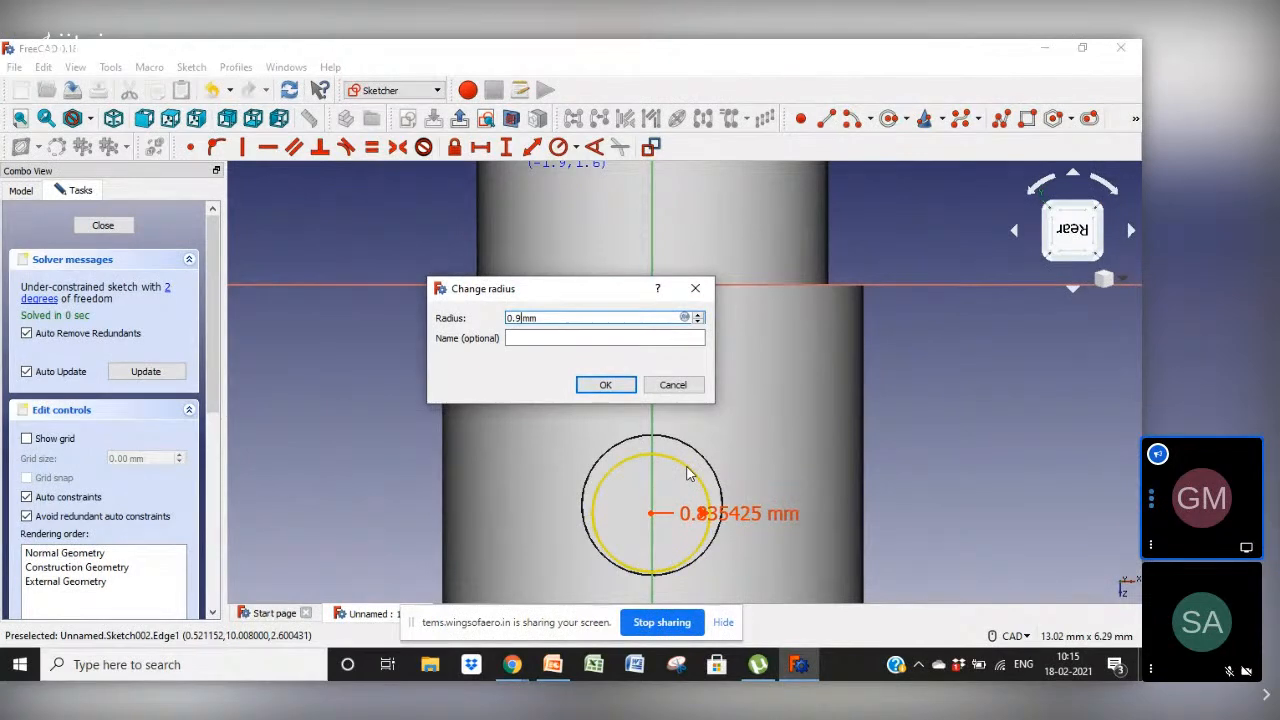
type("0.9")
key("Return")
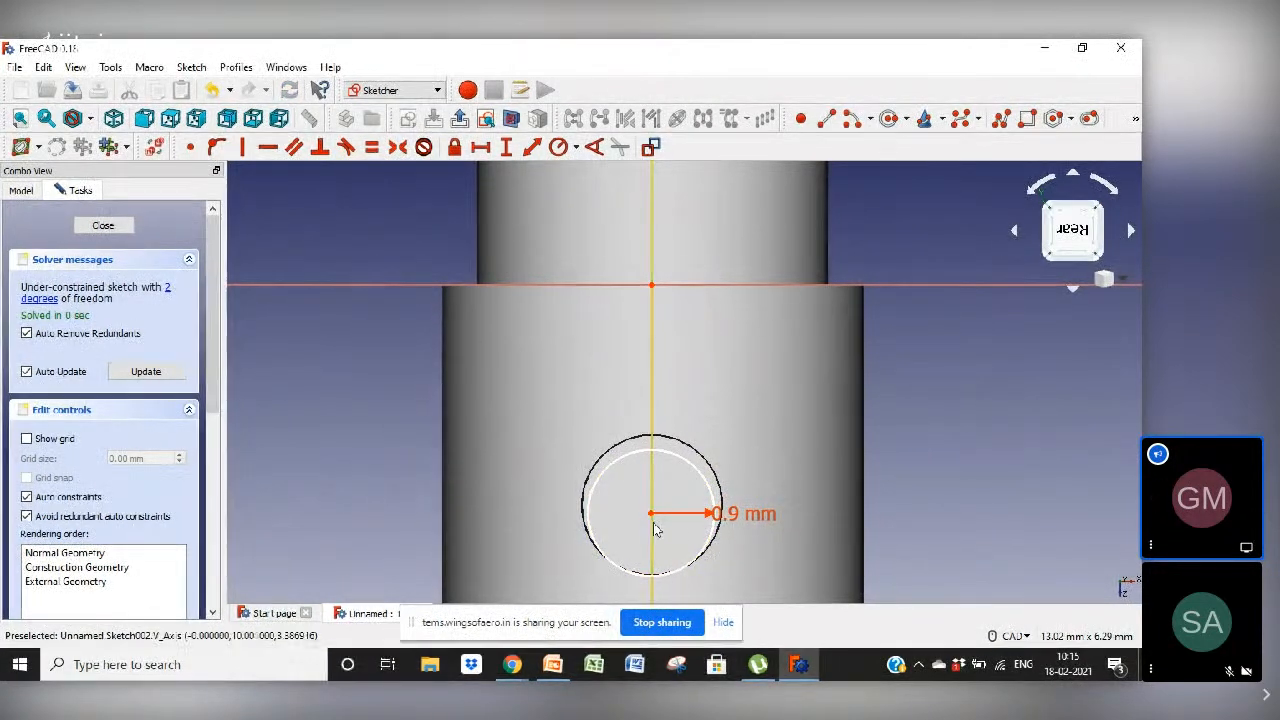
Centre the circle in the bar's outline, constrain its centre to 0 mm horizontally from the origin, and close the sketch
left_click_drag(652, 522, 654, 512)
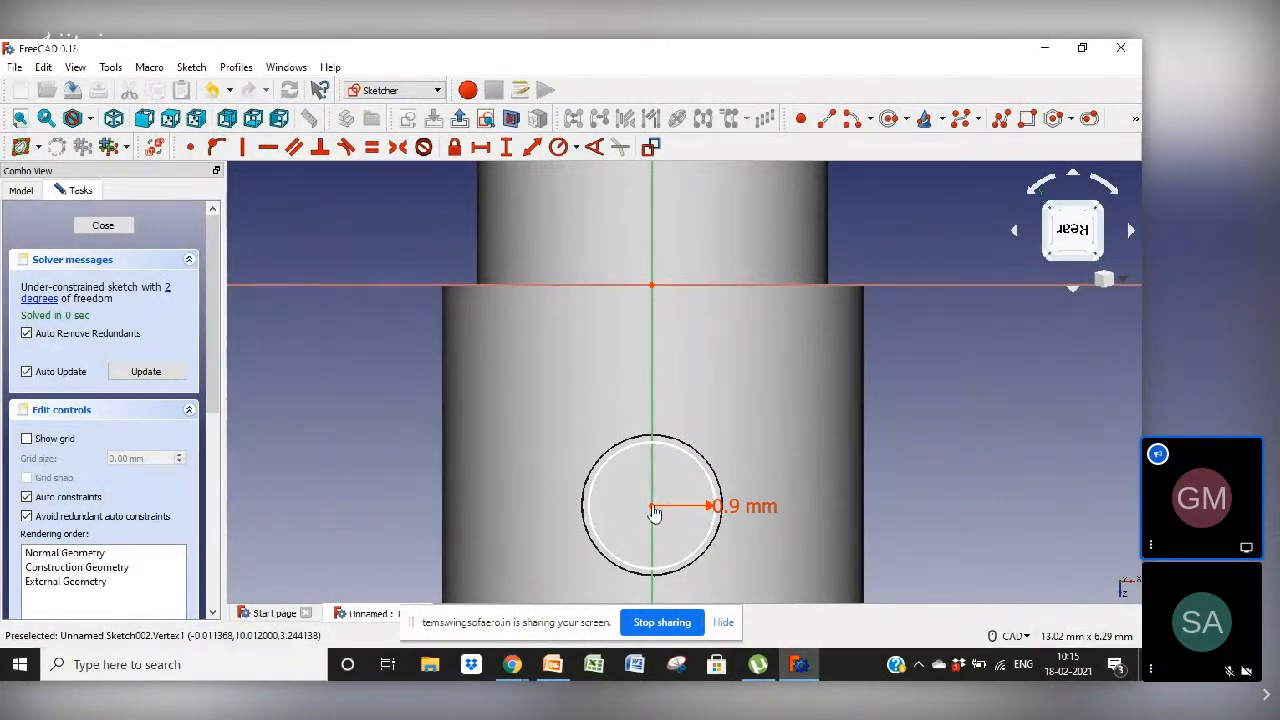
left_click(652, 288)
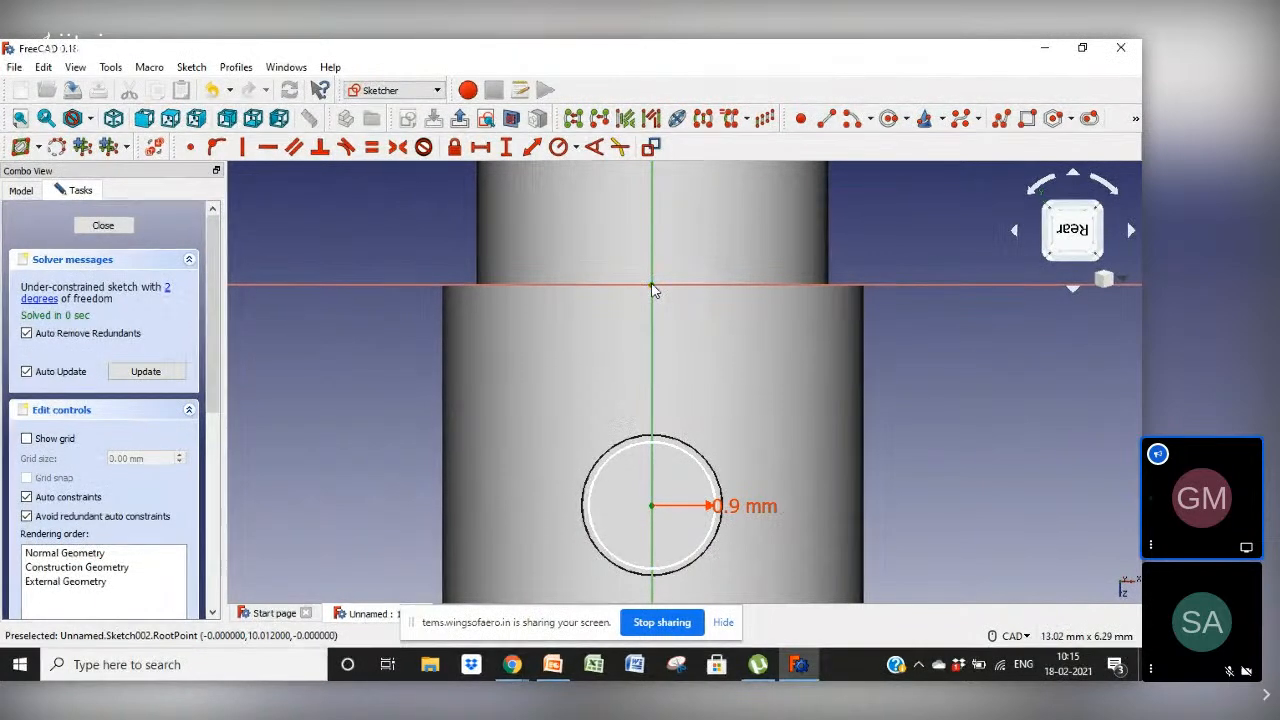
left_click(482, 148)
type("0")
key("Return")
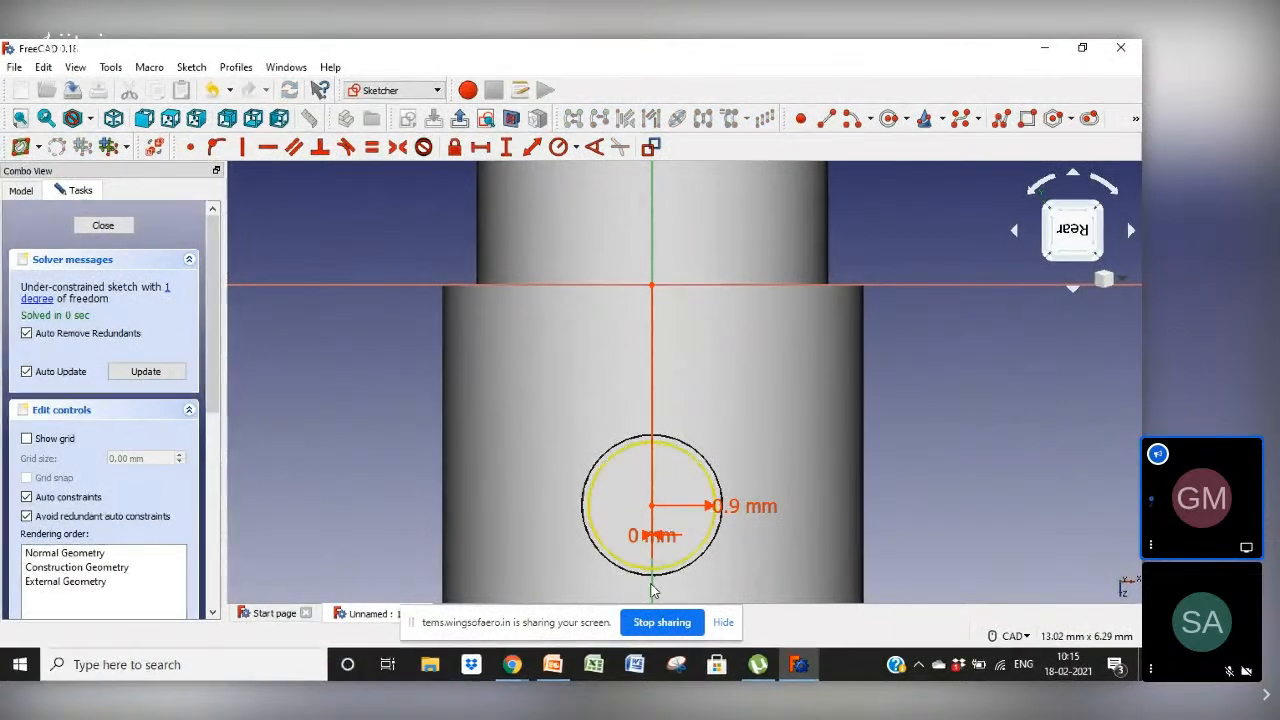
left_click(104, 226)
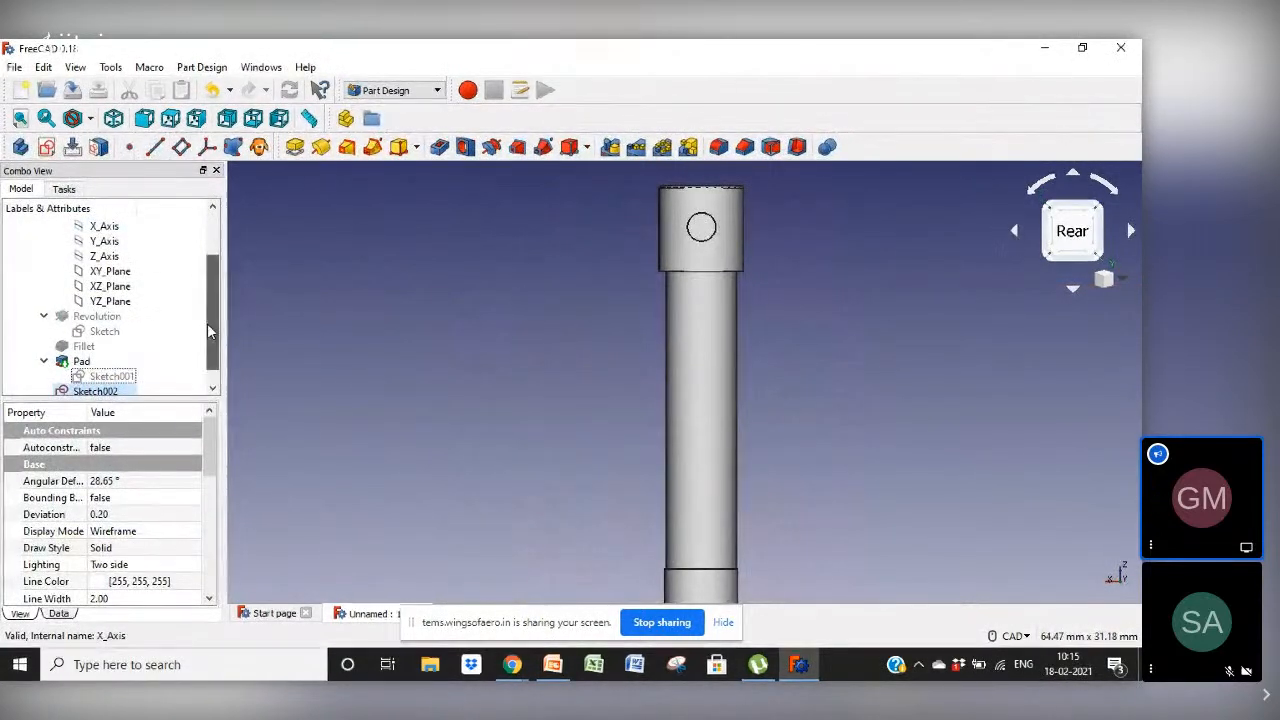
left_click_drag(207, 323, 210, 365)
left_click(103, 378)
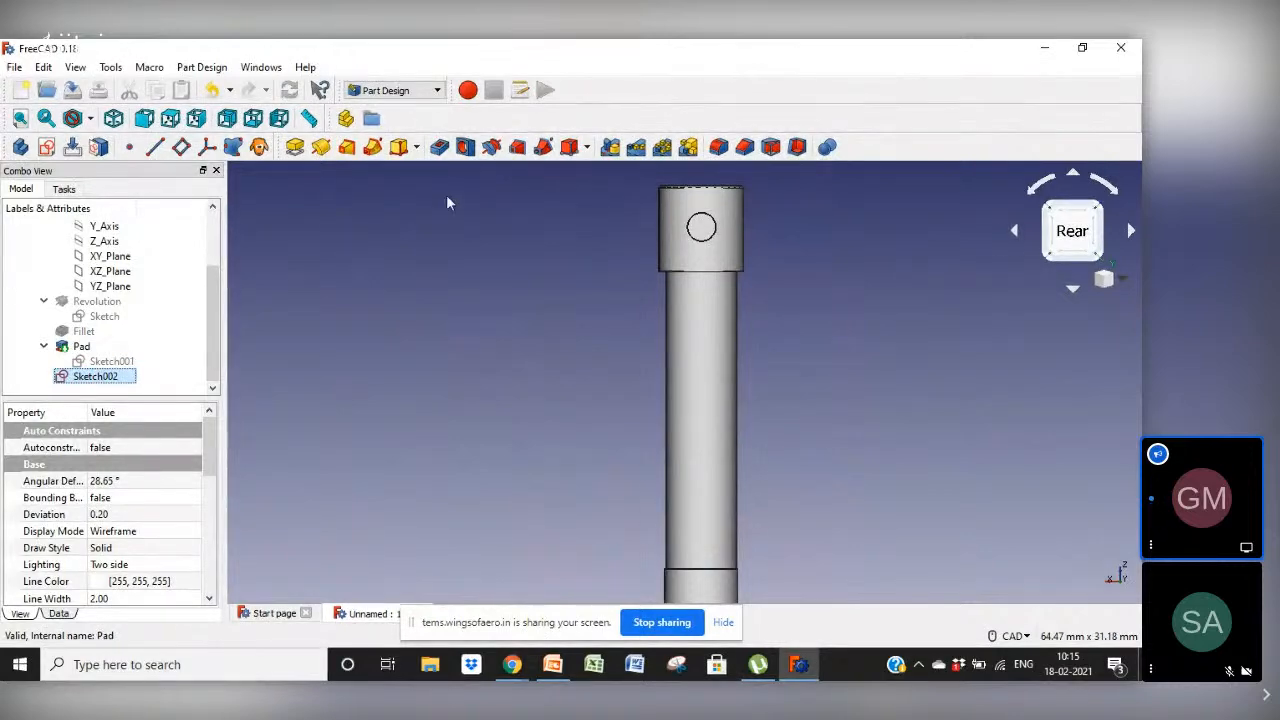
left_click(439, 147)
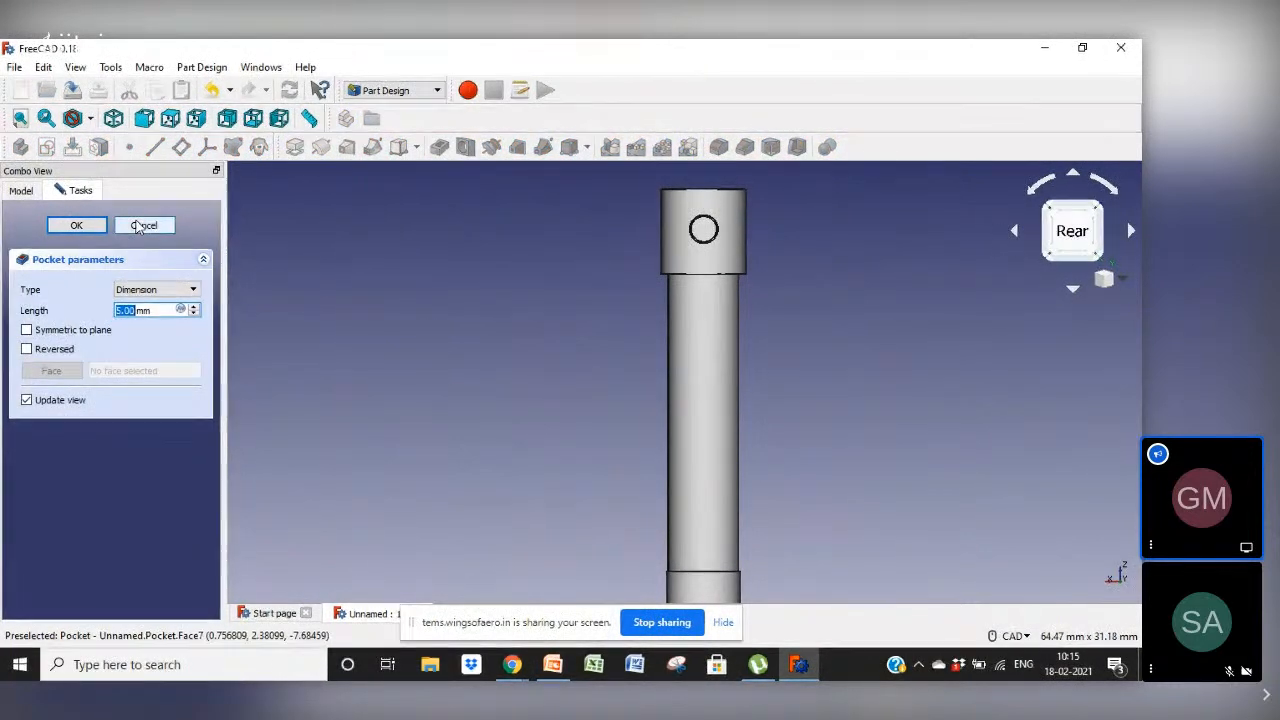
left_click(1124, 281)
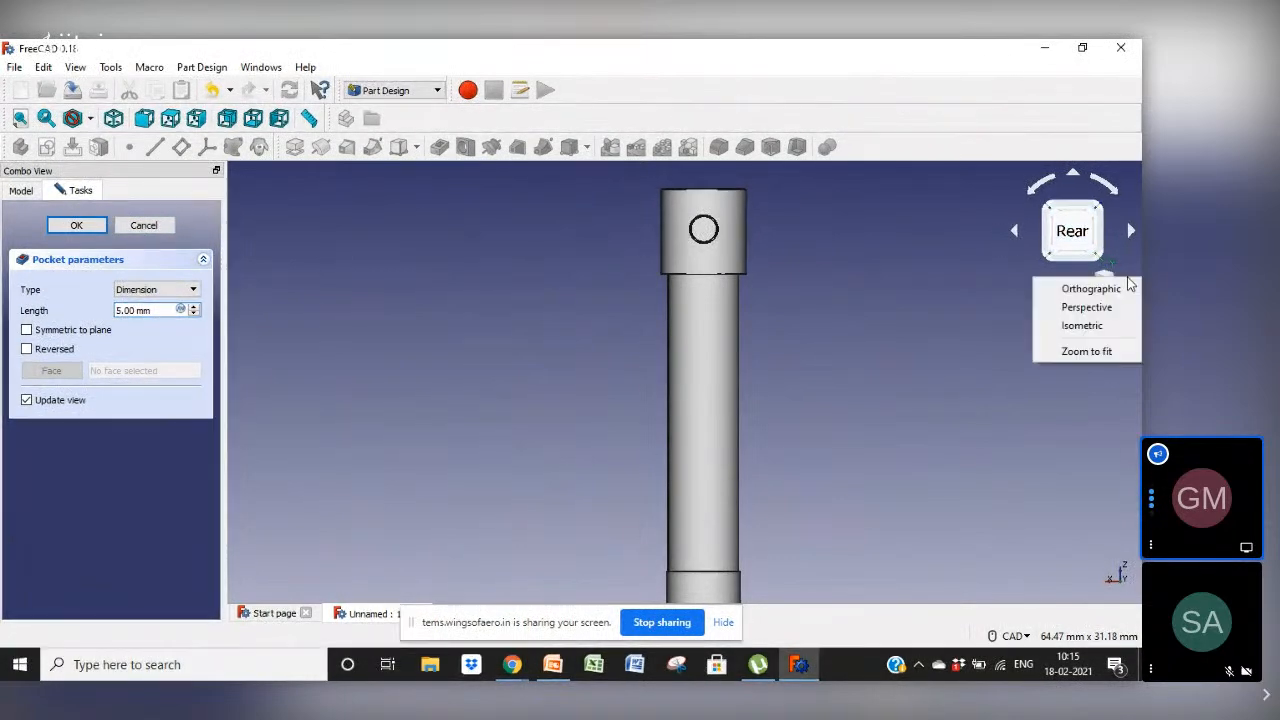
left_click(1086, 329)
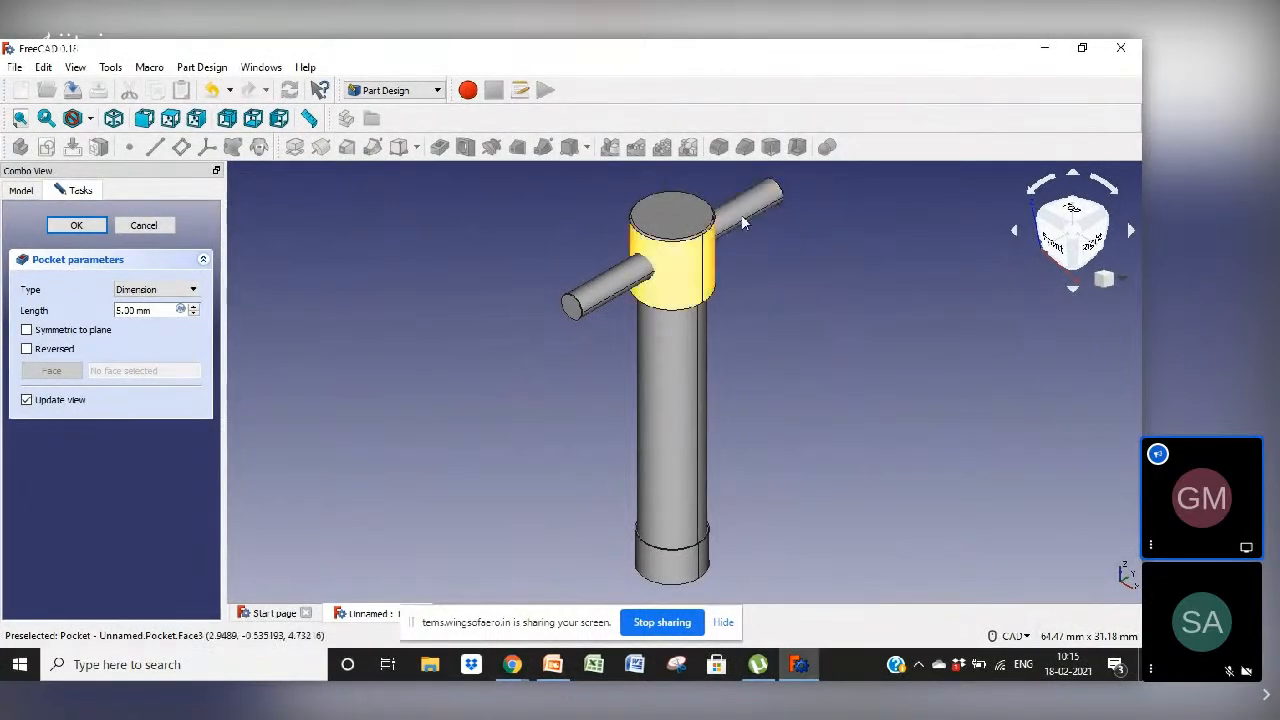
left_click(194, 315)
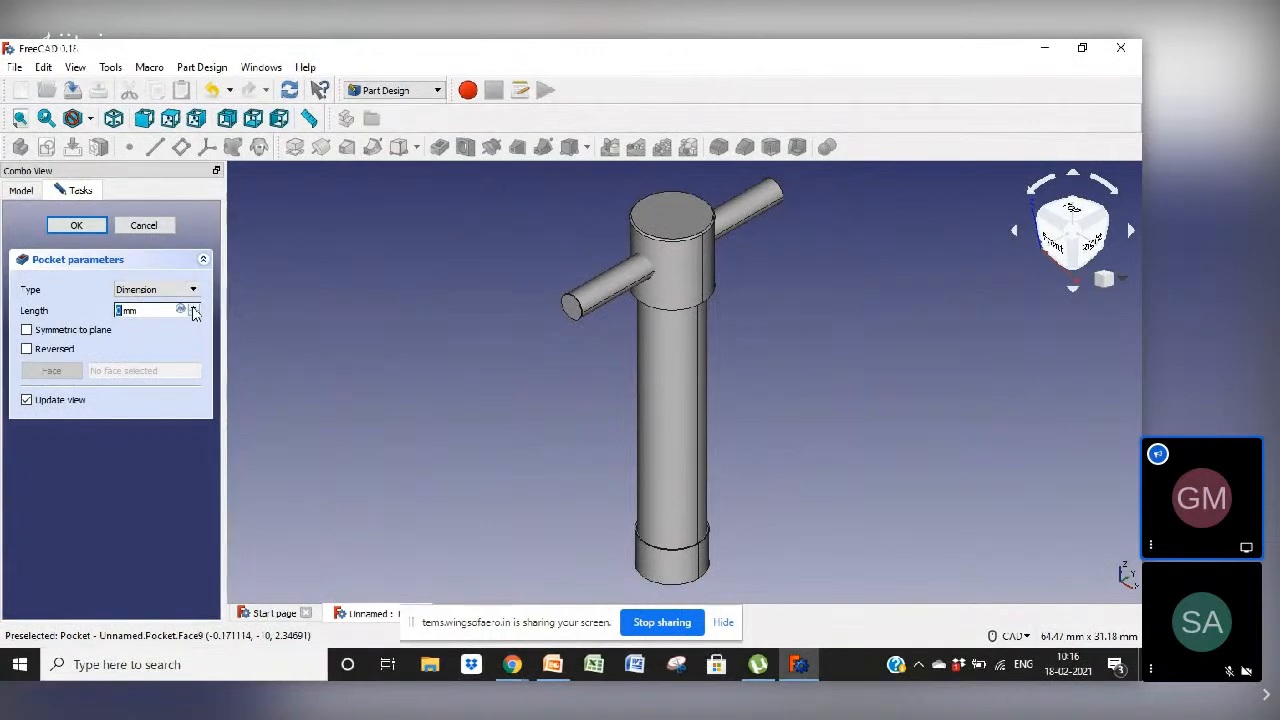
left_click(194, 309)
left_click(194, 308)
left_click(194, 308)
left_click(194, 308)
left_click(194, 308)
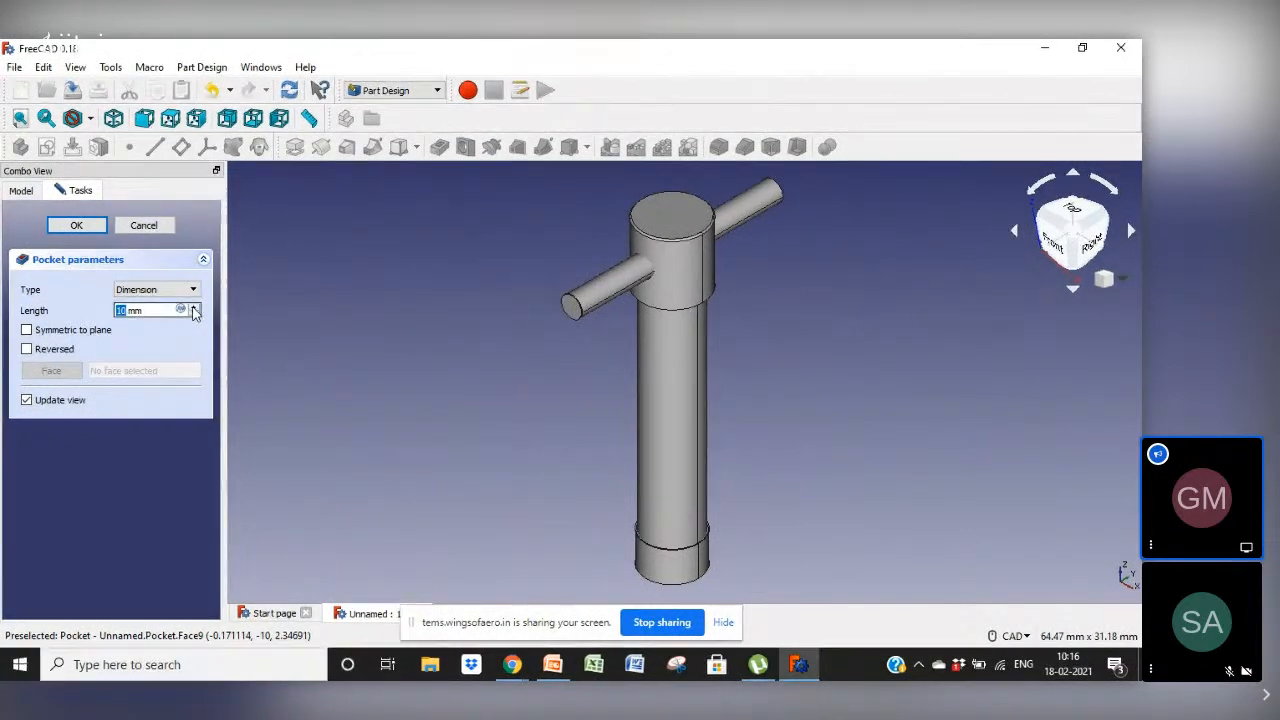
left_click(194, 308)
left_click(195, 315)
left_click(195, 315)
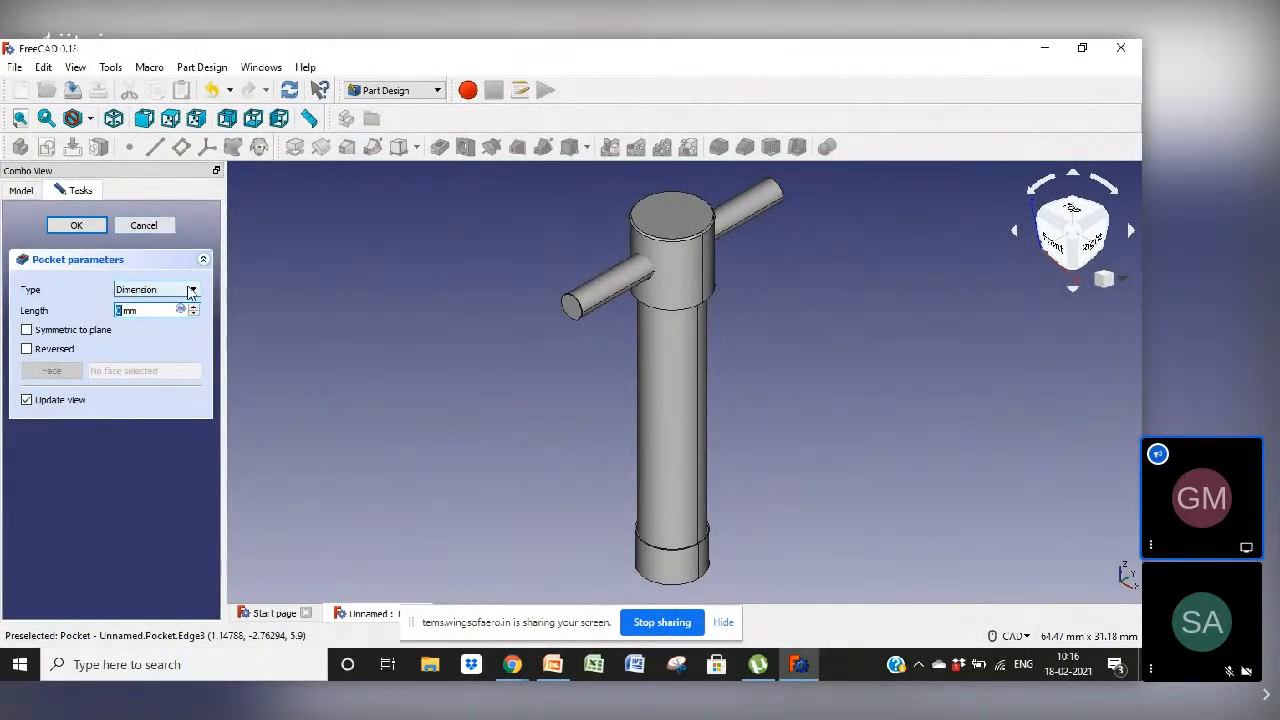
left_click(146, 225)
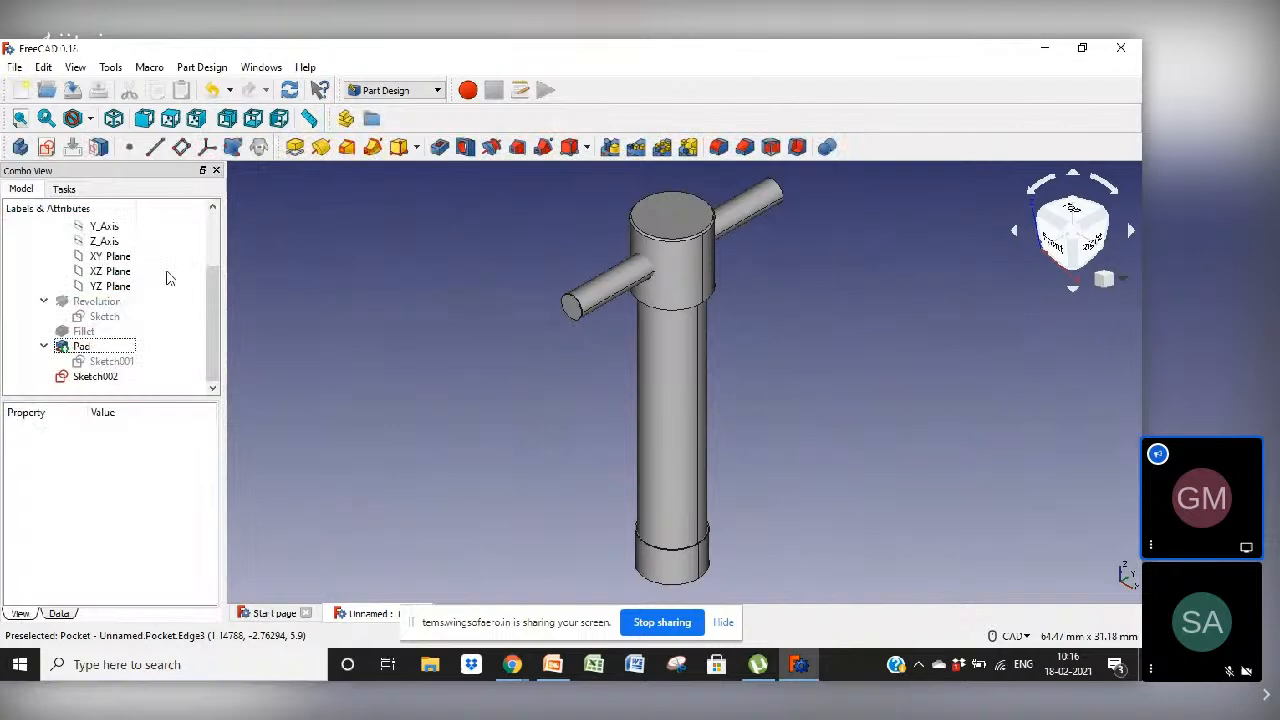
Pad the 0.9 mm radius circle 2 mm outward to form a stepped tip on the crossbar's rear end
left_click(100, 377)
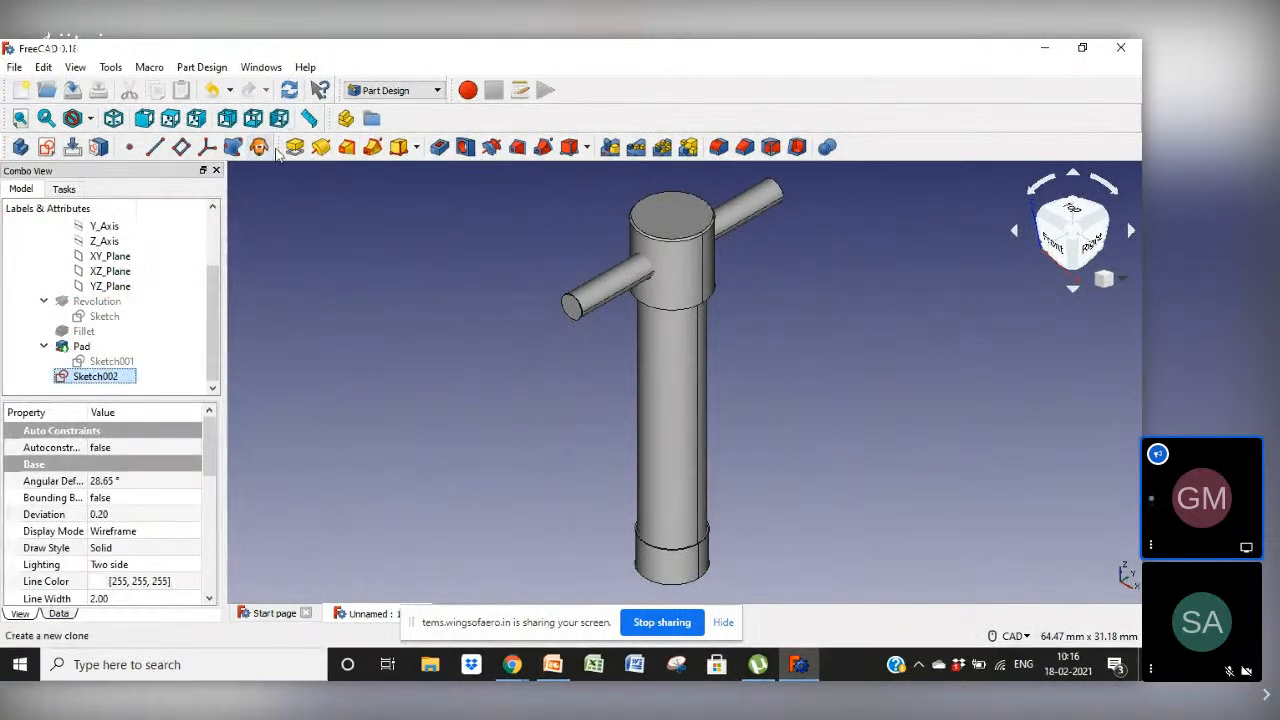
left_click(294, 148)
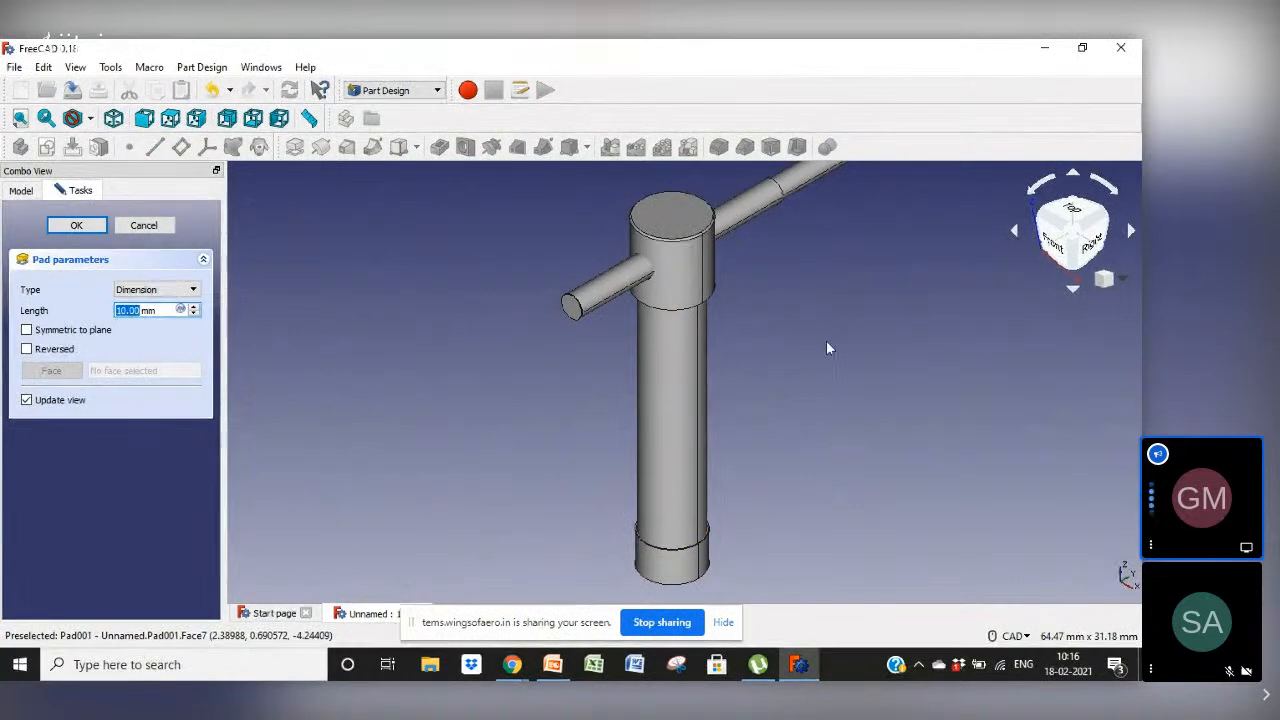
left_click(1124, 279)
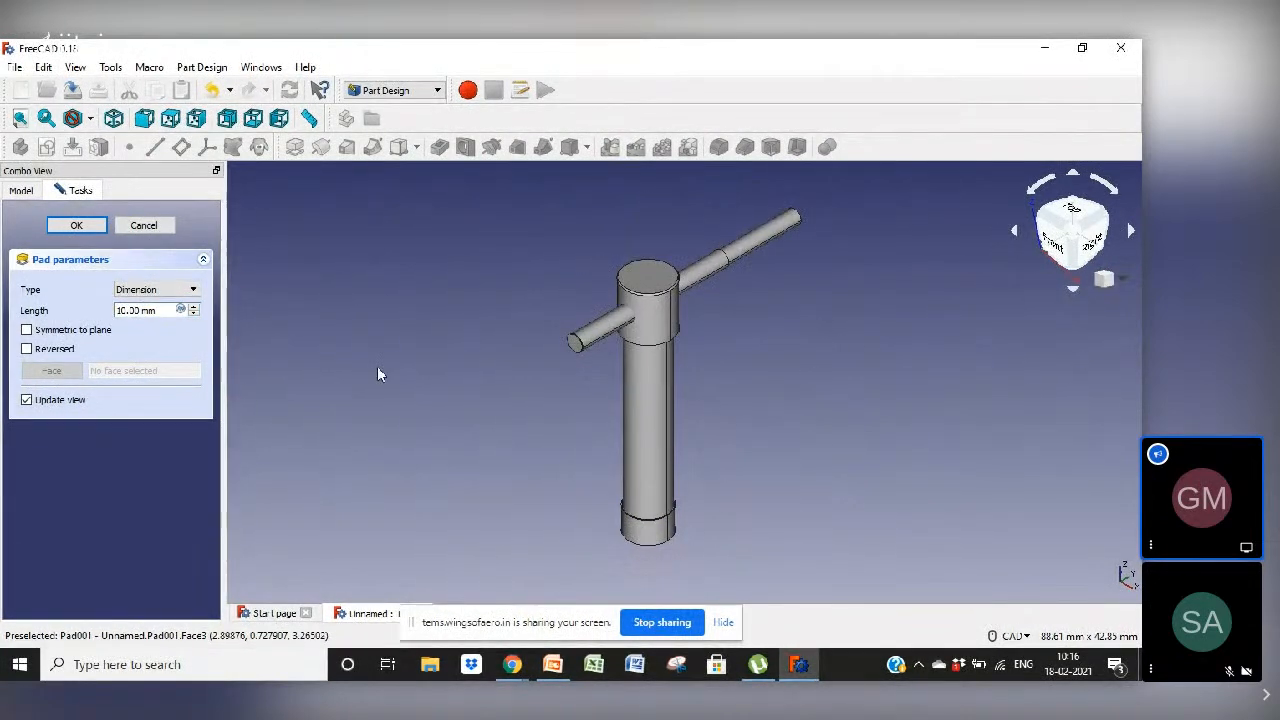
left_click(194, 314)
left_click(194, 314)
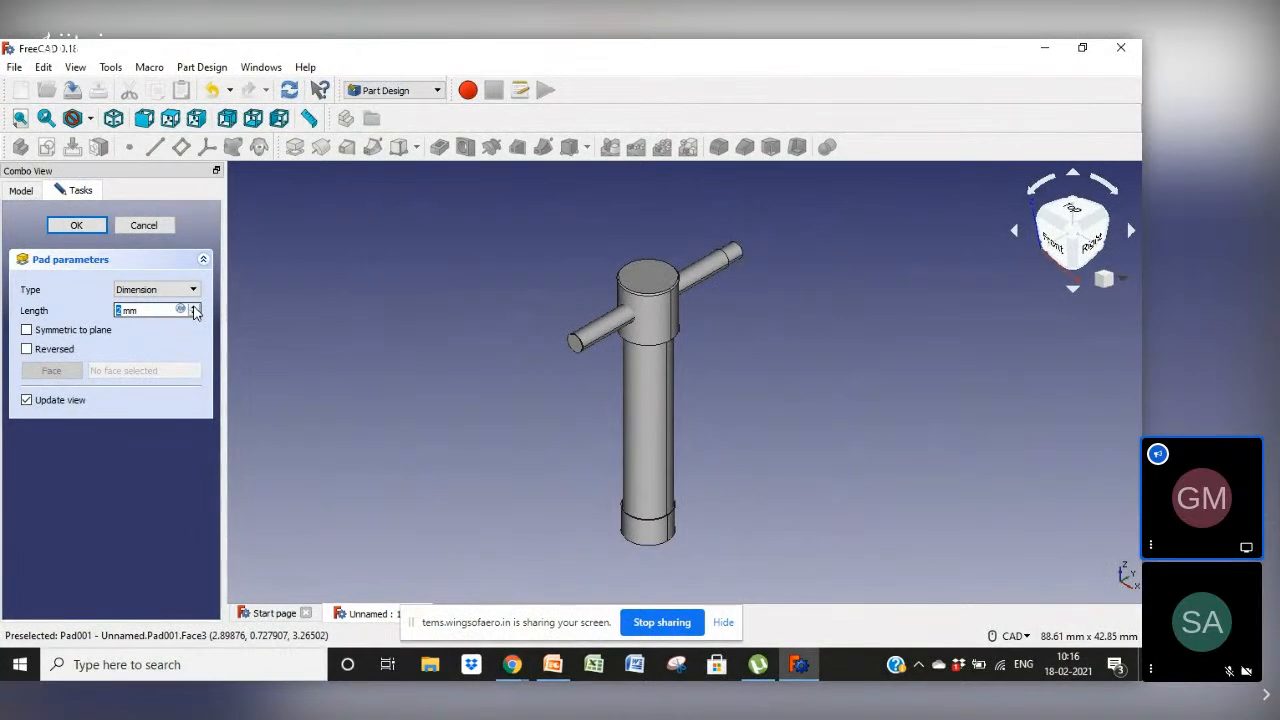
left_click(76, 225)
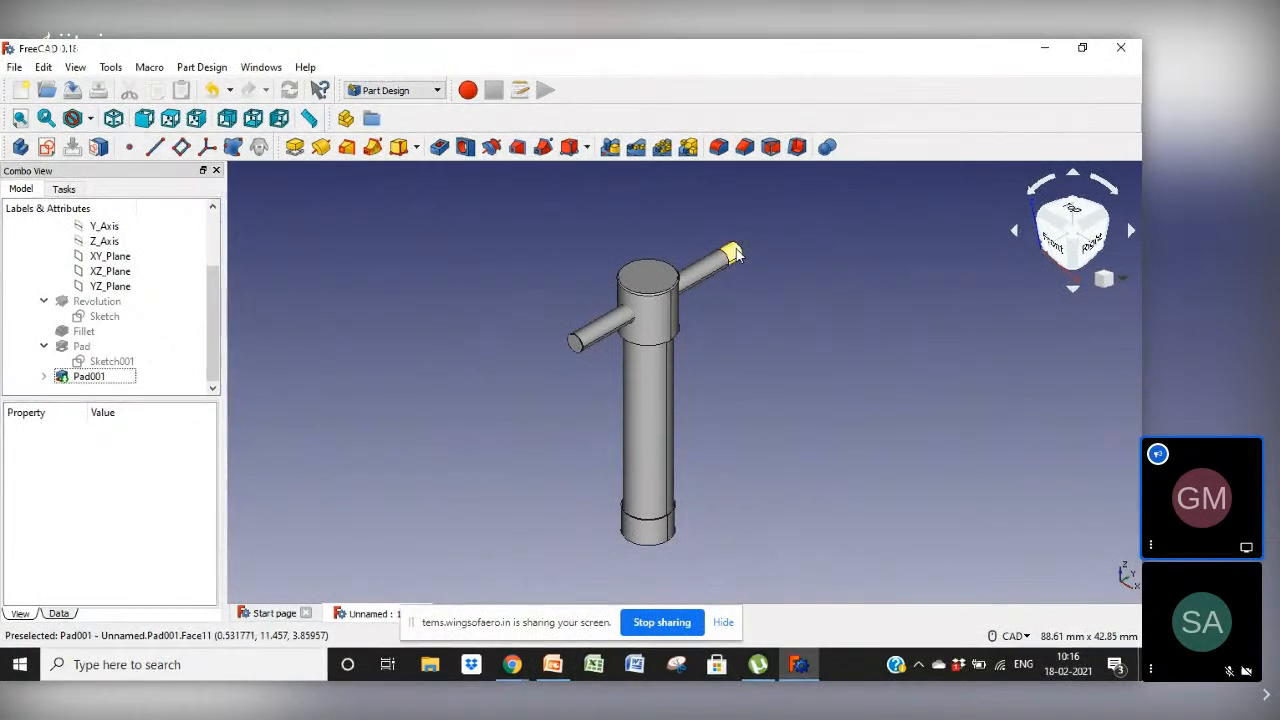
Mirror the crossbar's tip pad about the base XZ plane onto the opposite end of the bar
left_click(89, 376)
left_click(320, 360)
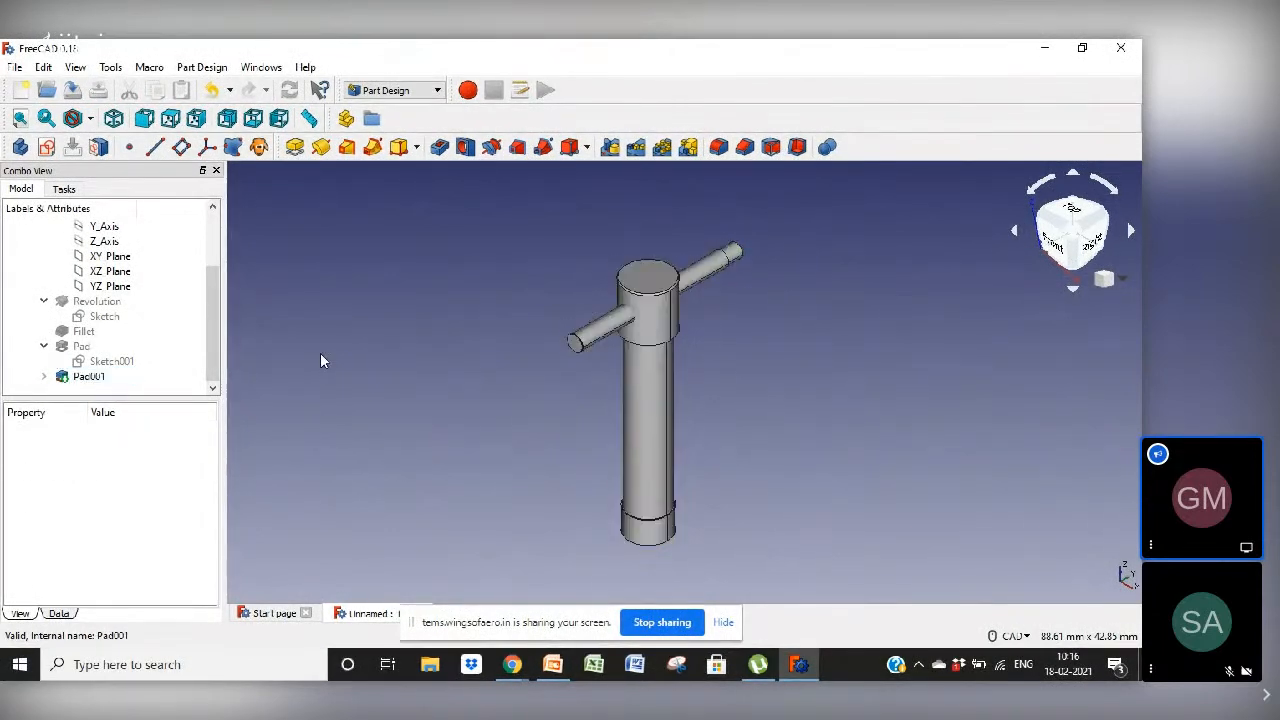
left_click(736, 256)
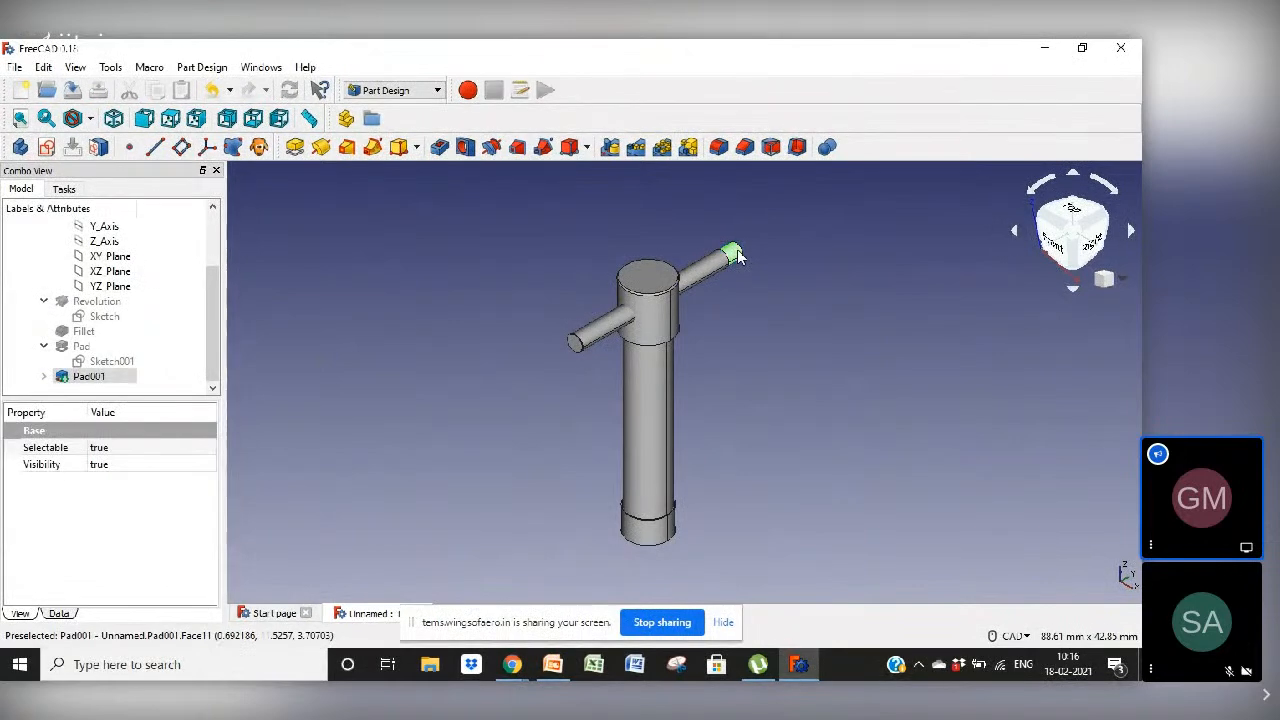
left_click(612, 148)
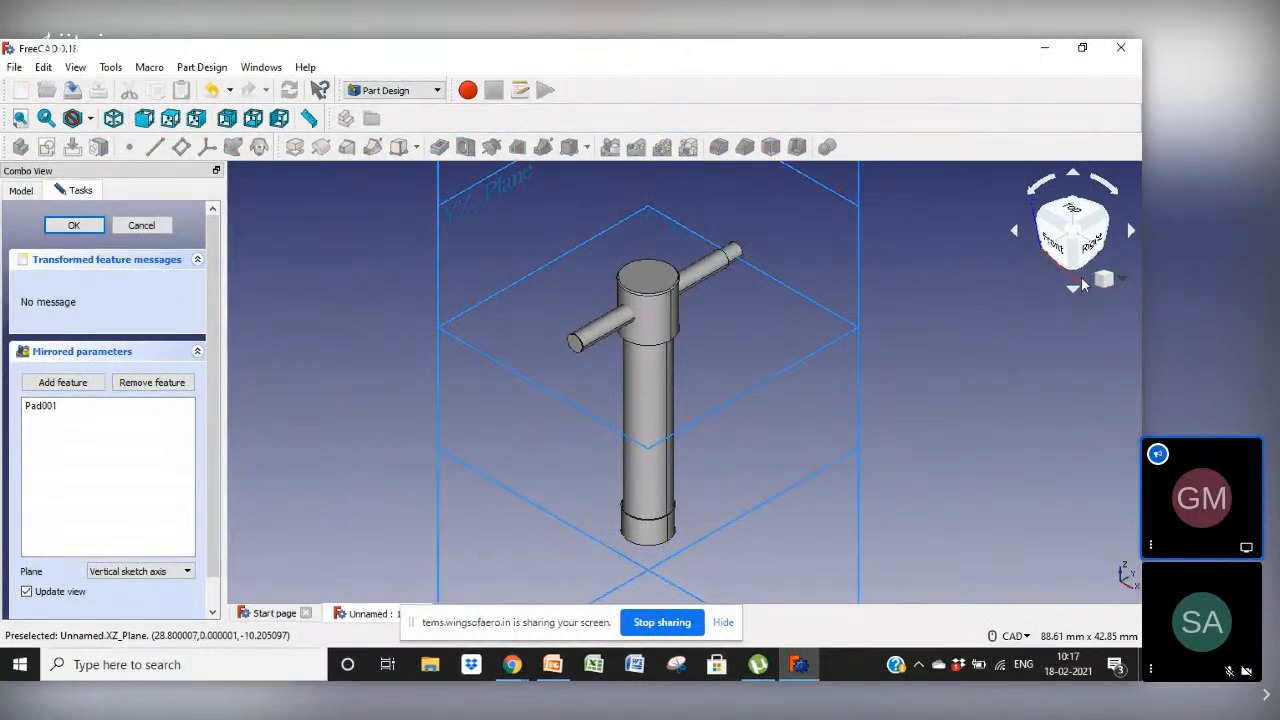
left_click(1059, 249)
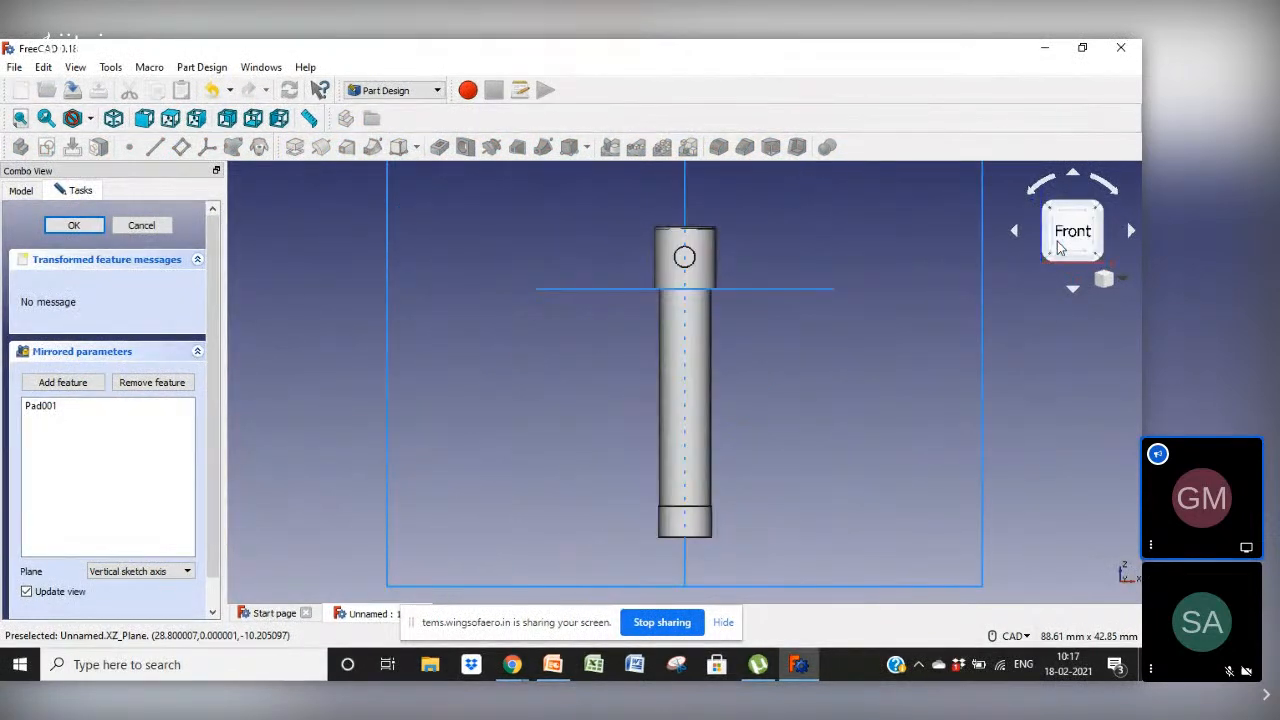
left_click(982, 325)
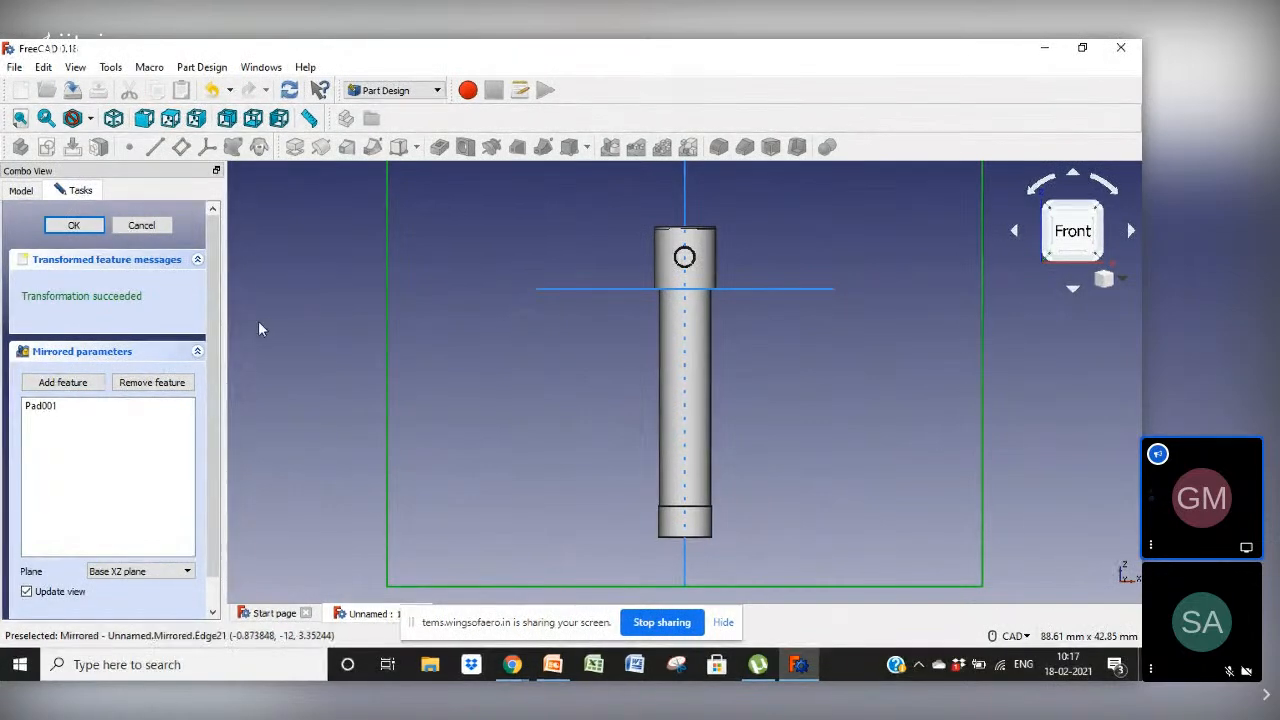
left_click(76, 226)
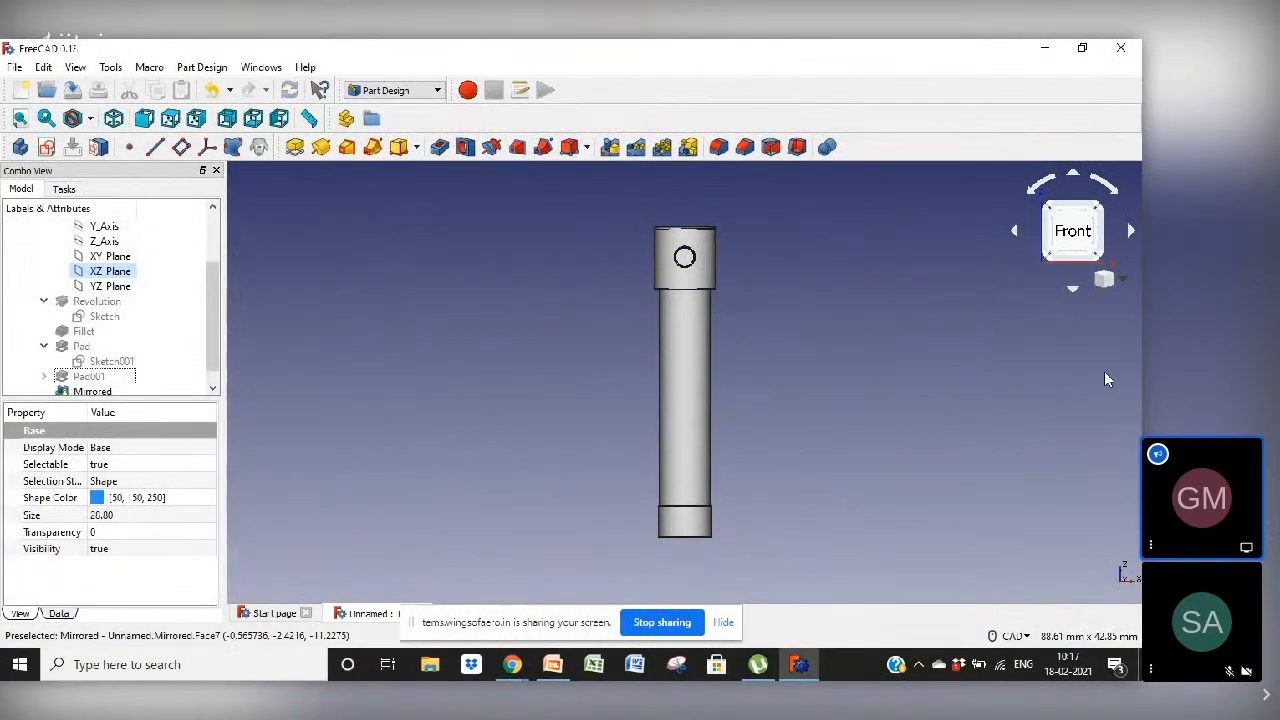
left_click(1124, 288)
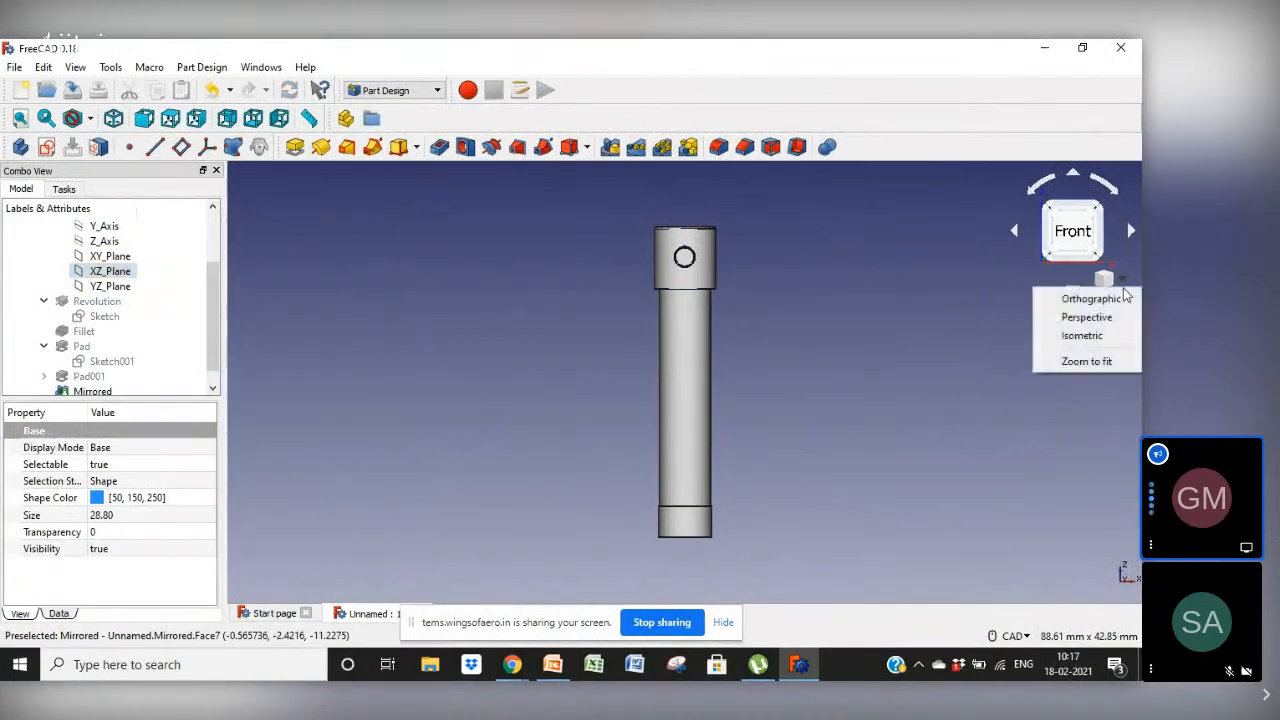
left_click(1092, 340)
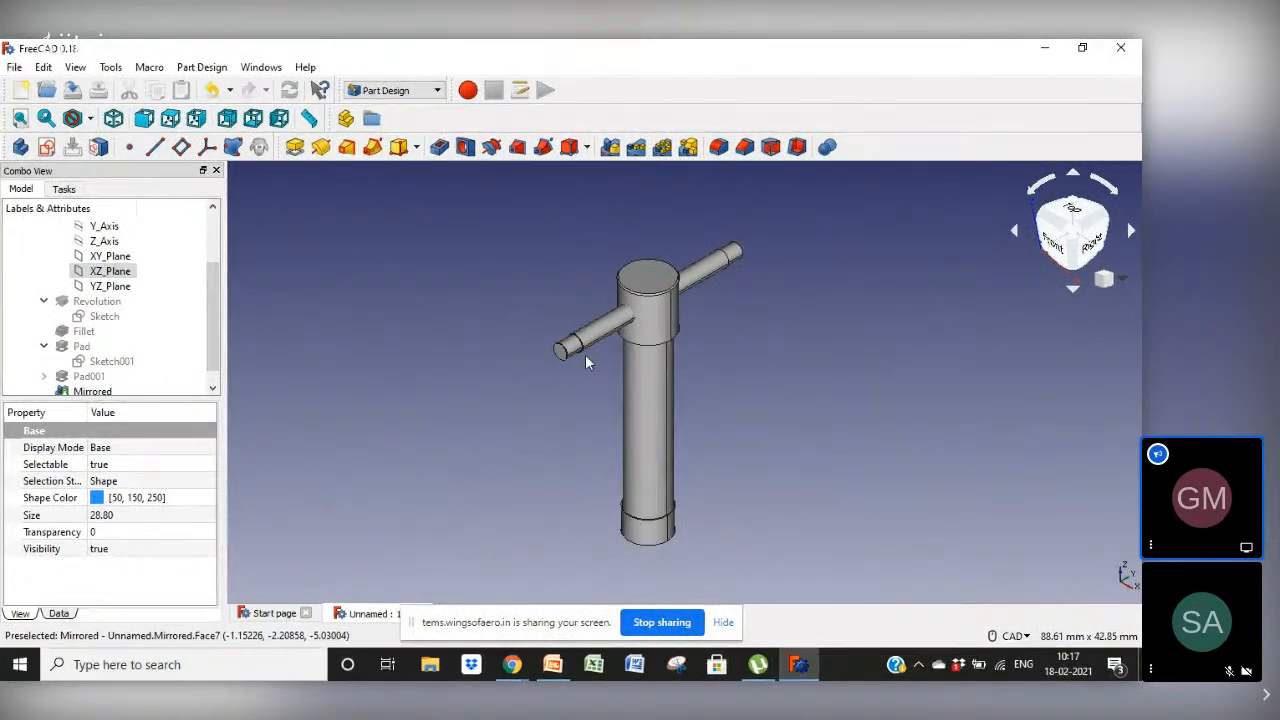
Check the cylinder leg slide in PowerPoint and, back in FreeCAD, sketch a closed triangle on the YZ plane between the crossbar's front arm and the head
left_click(553, 666)
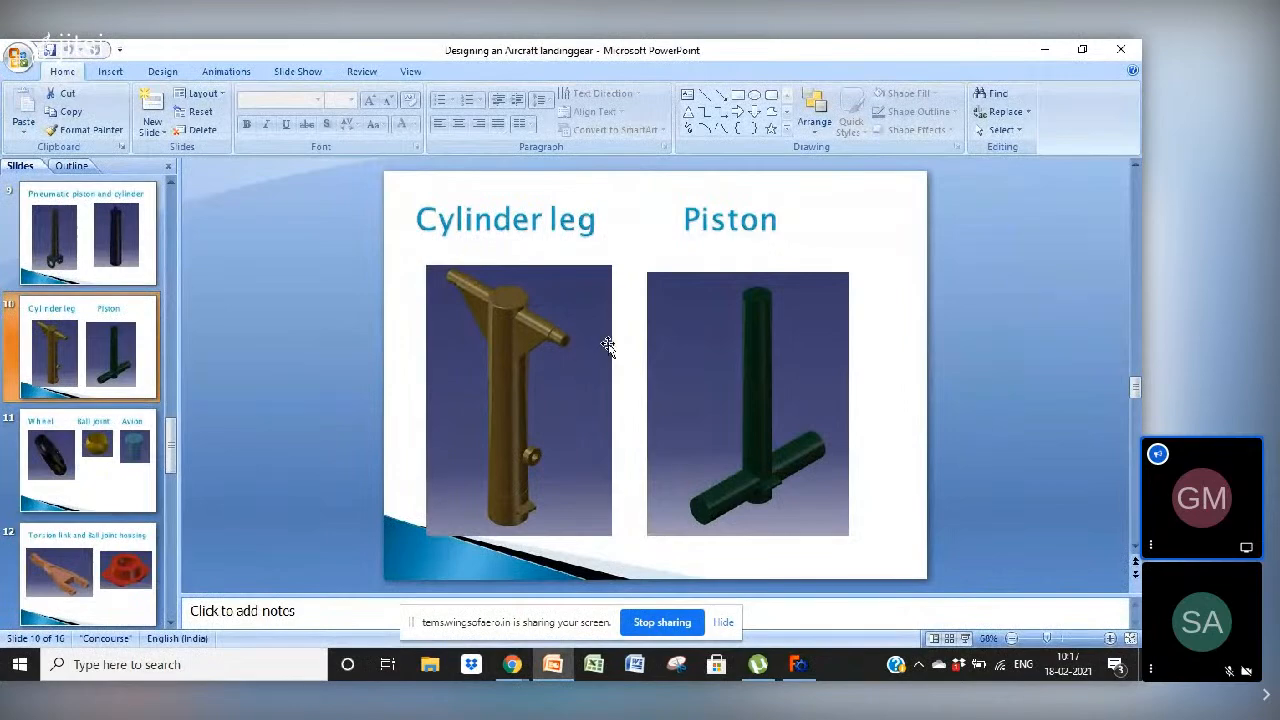
left_click(789, 678)
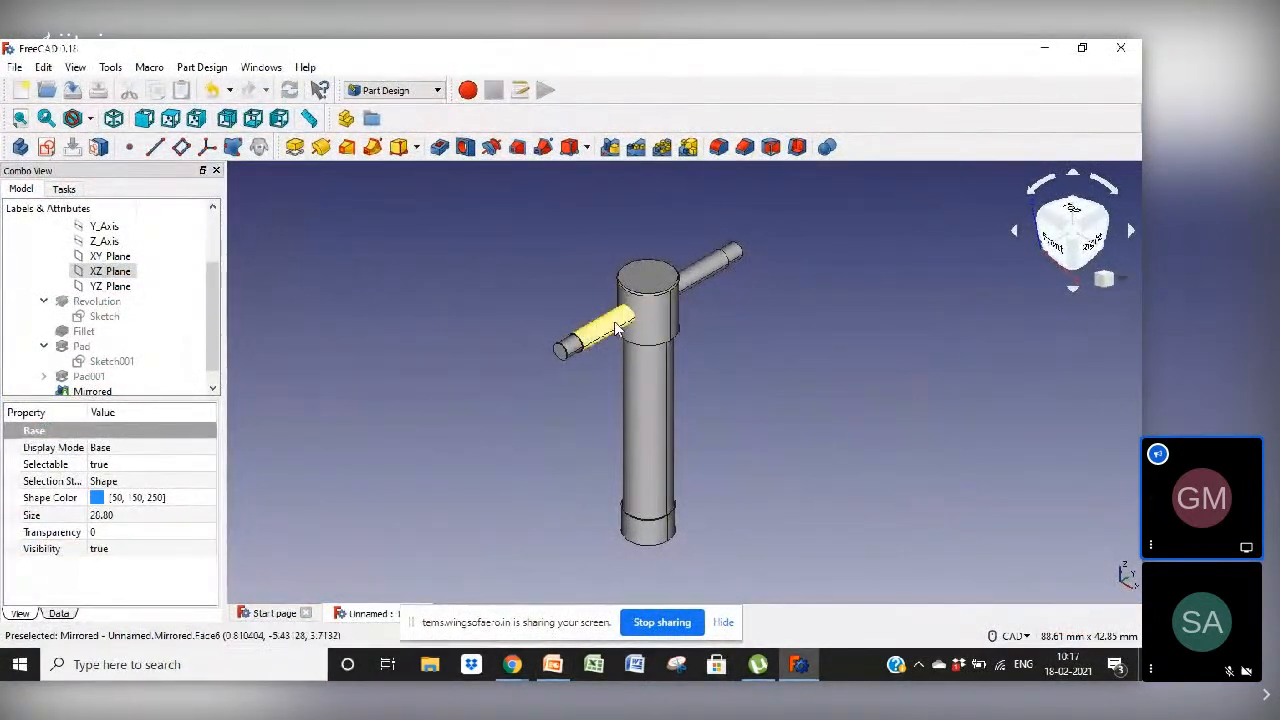
left_click(113, 287)
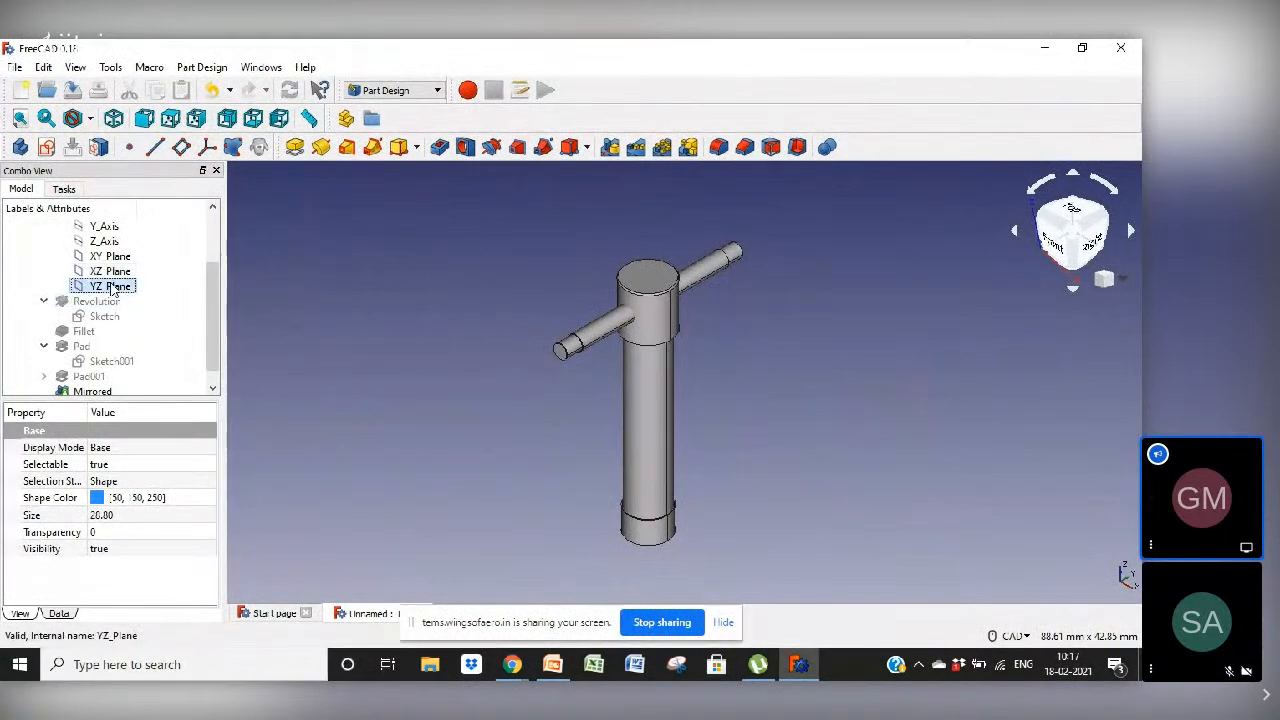
left_click(46, 147)
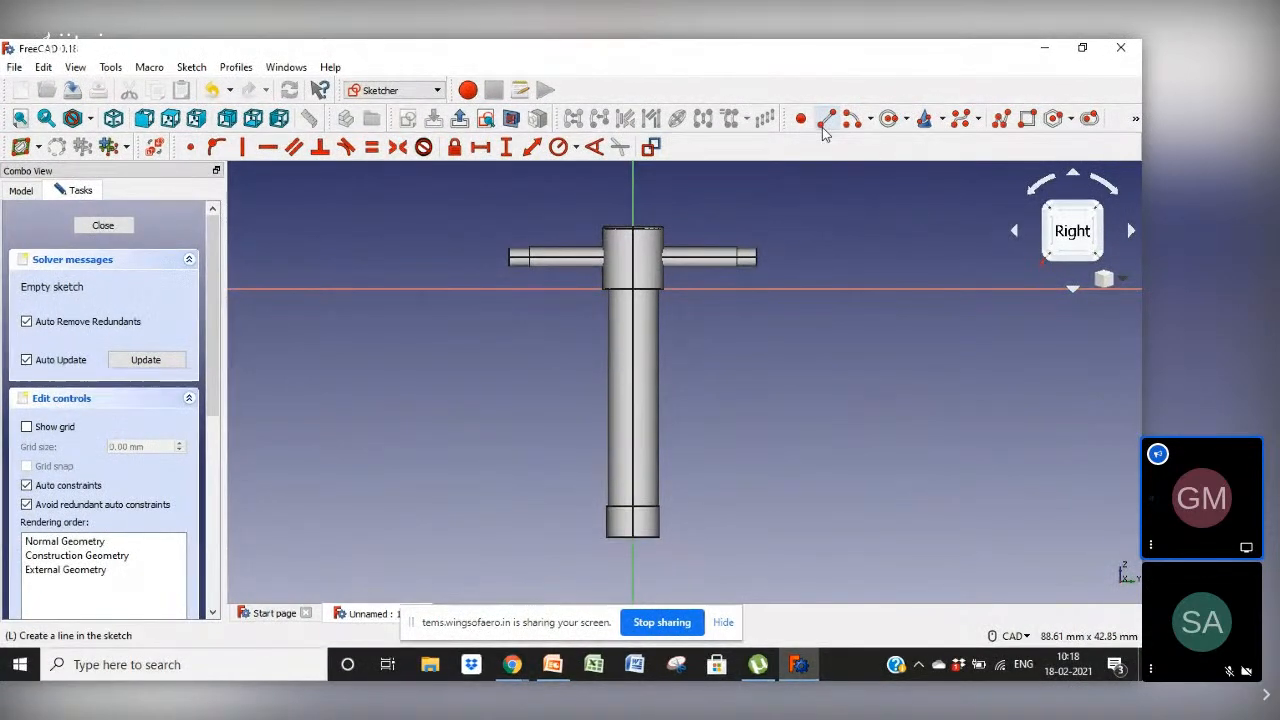
left_click(1002, 124)
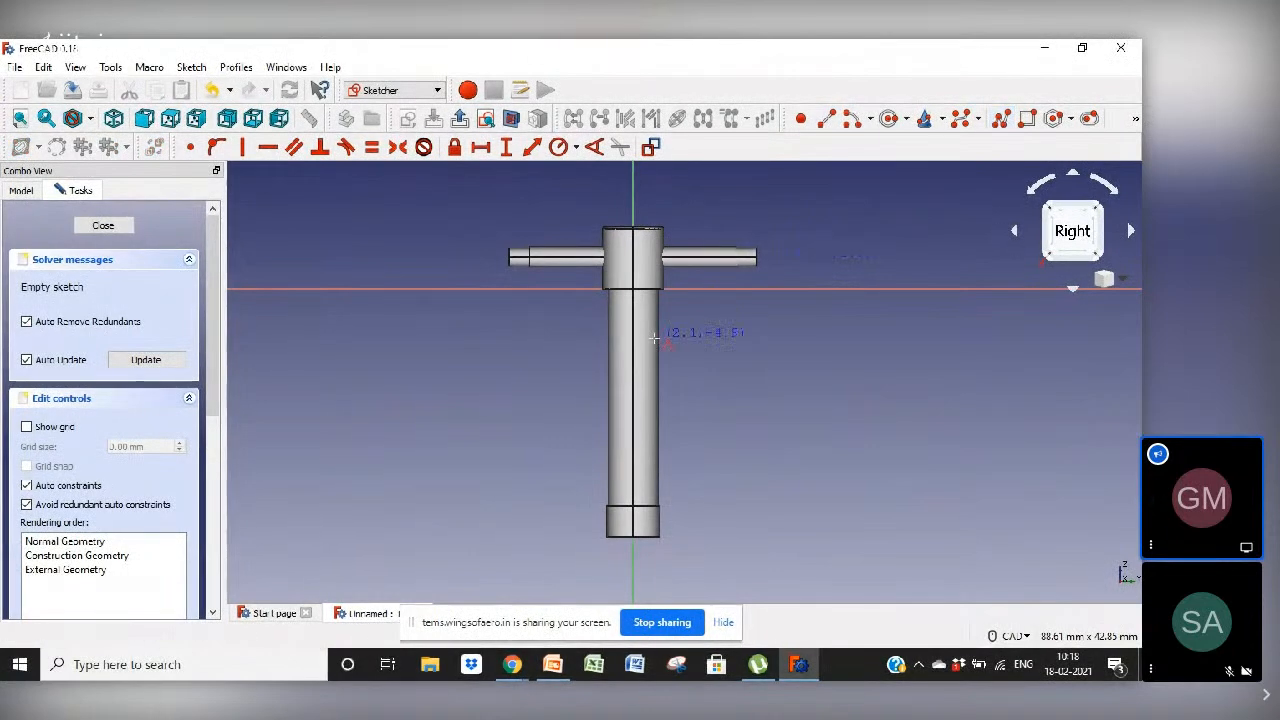
left_click(531, 265)
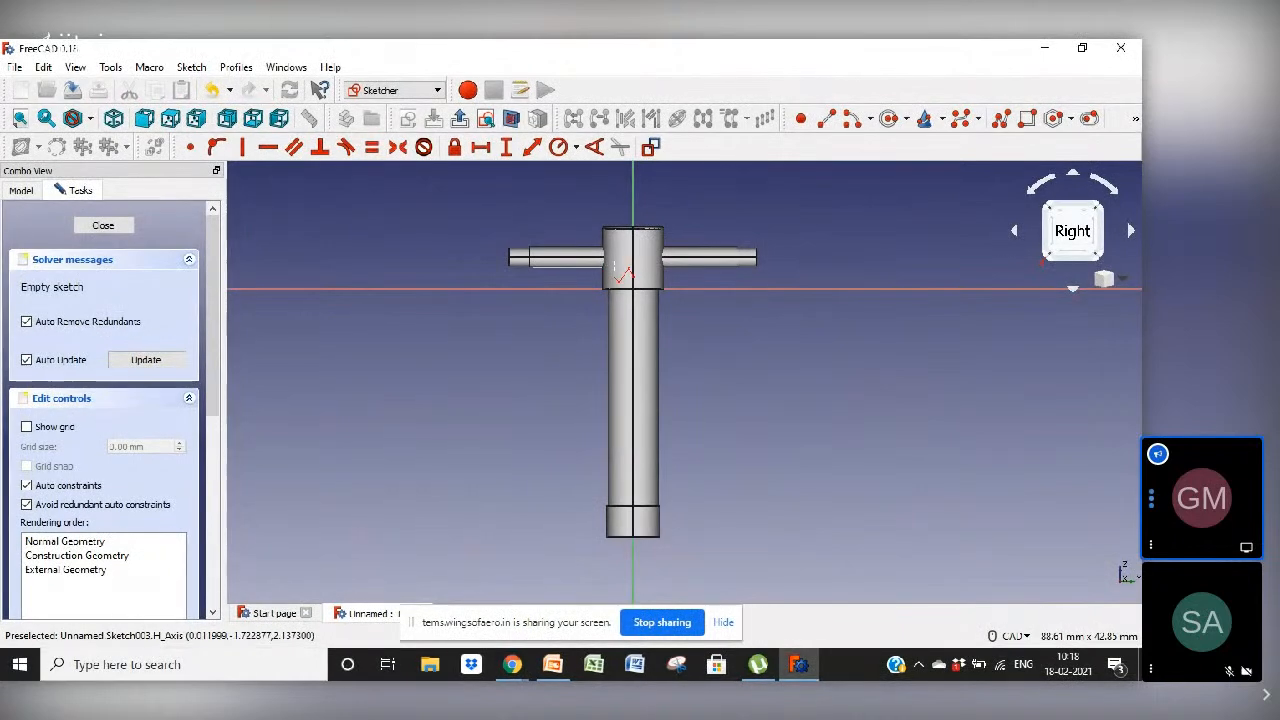
left_click(612, 265)
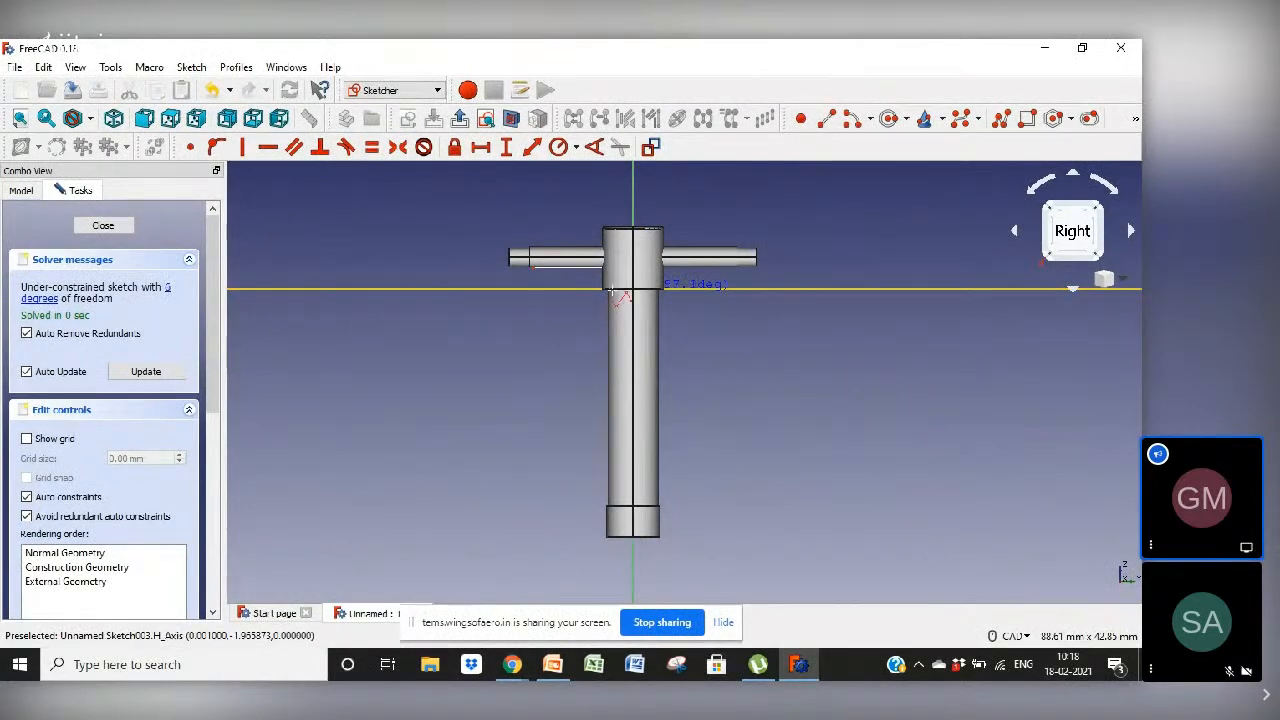
left_click(608, 290)
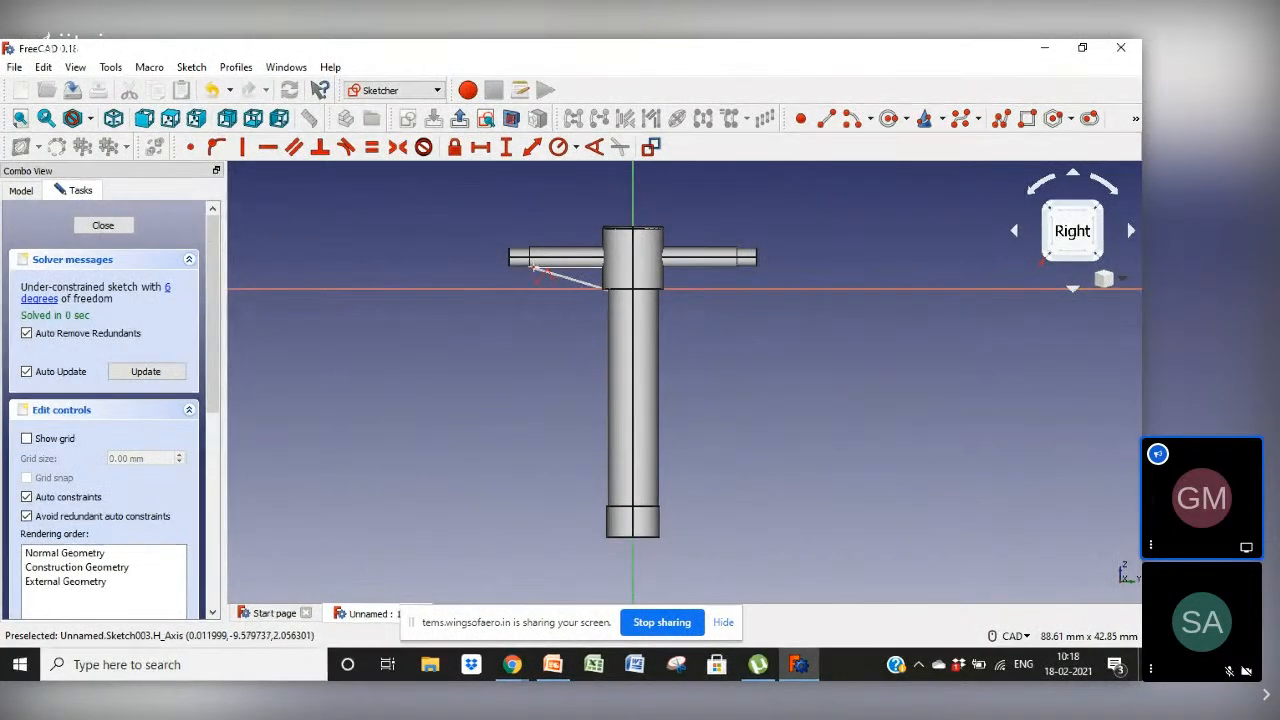
left_click(533, 268)
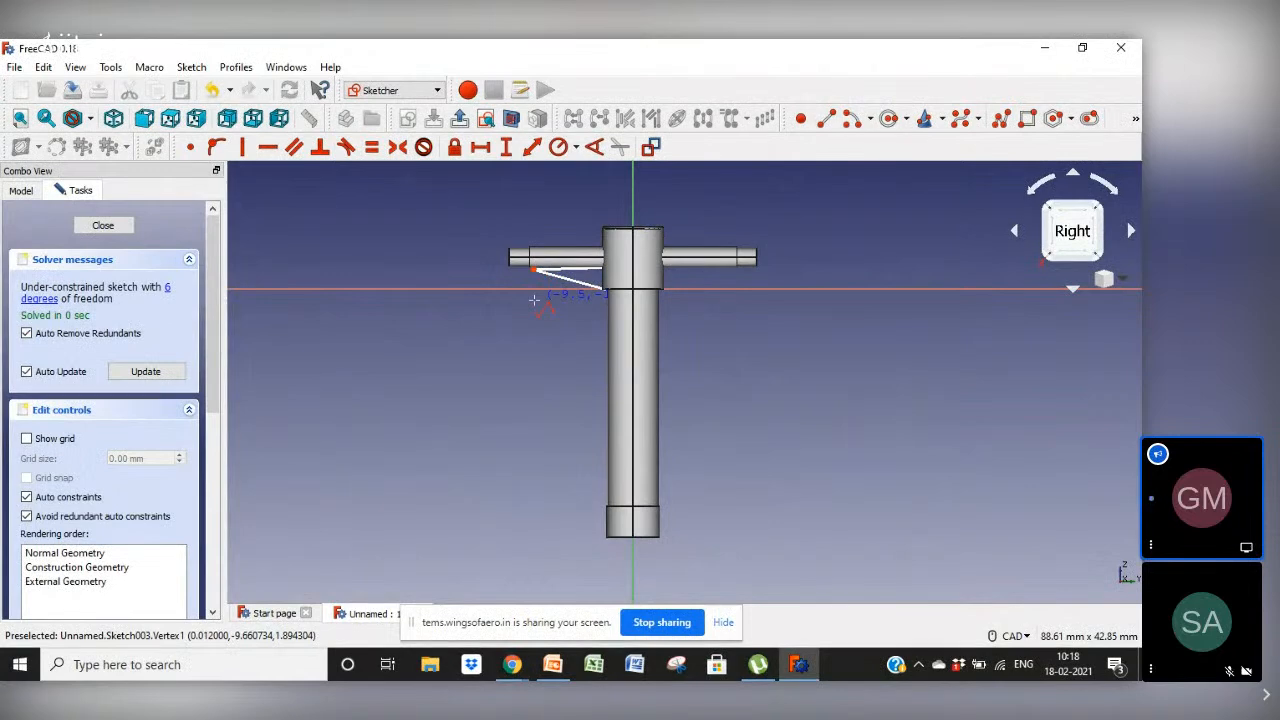
Adjust the triangle's outer and lower corners to sit against the bar's underside and the head's base, and close the sketch
mouse_move(533, 268)
left_mouse_down()
mouse_move(531, 290)
mouse_move(536, 277)
left_mouse_up()
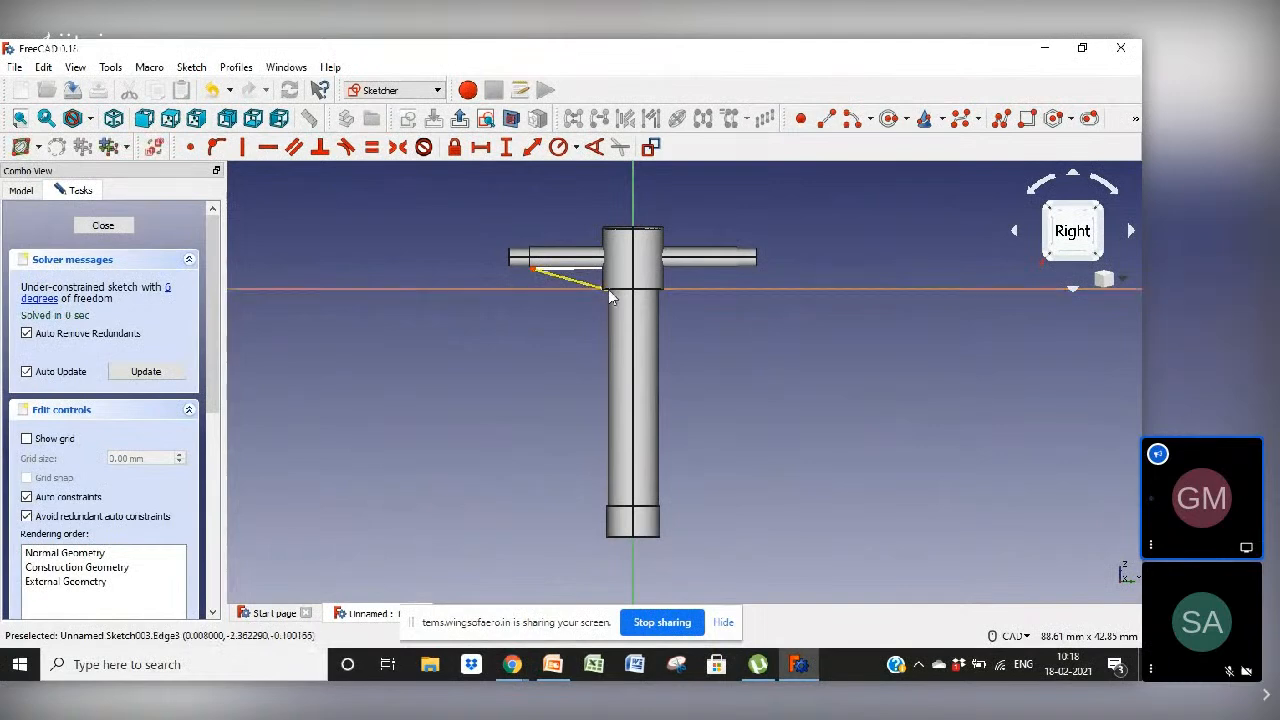
mouse_move(603, 290)
left_mouse_down()
mouse_move(597, 313)
mouse_move(566, 331)
mouse_move(563, 371)
mouse_move(609, 349)
mouse_move(607, 297)
left_mouse_up()
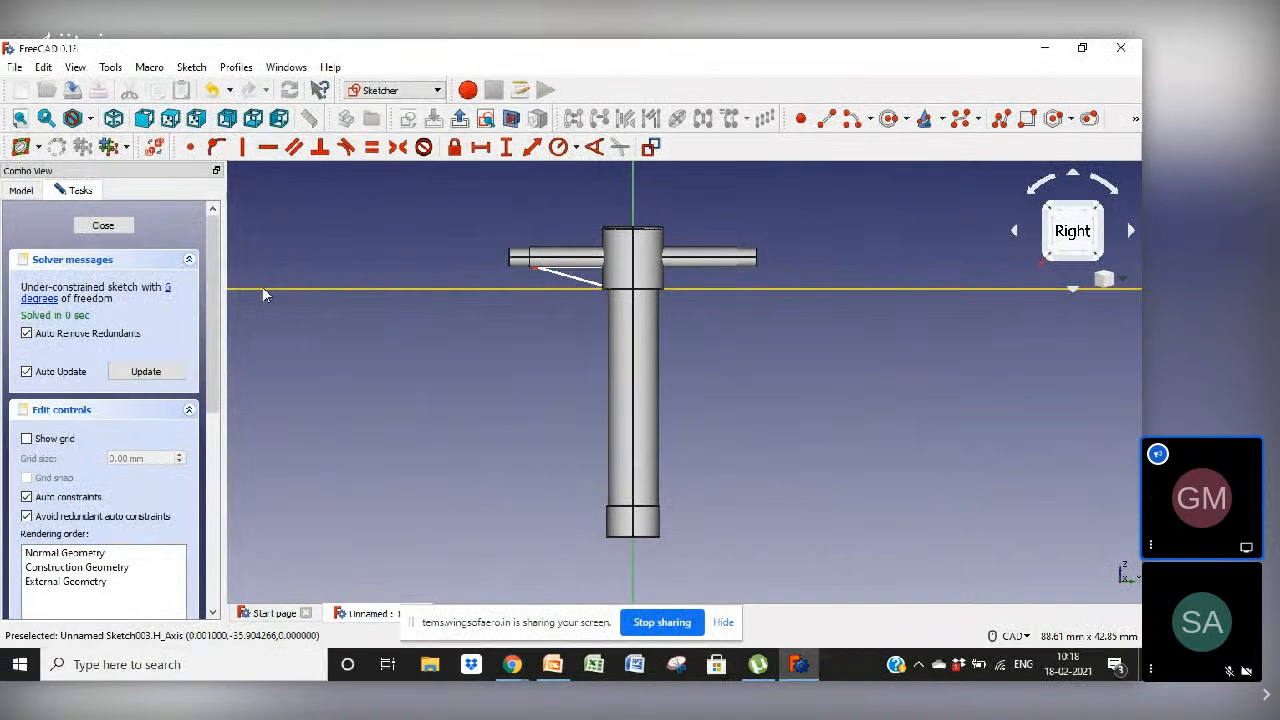
left_click(107, 226)
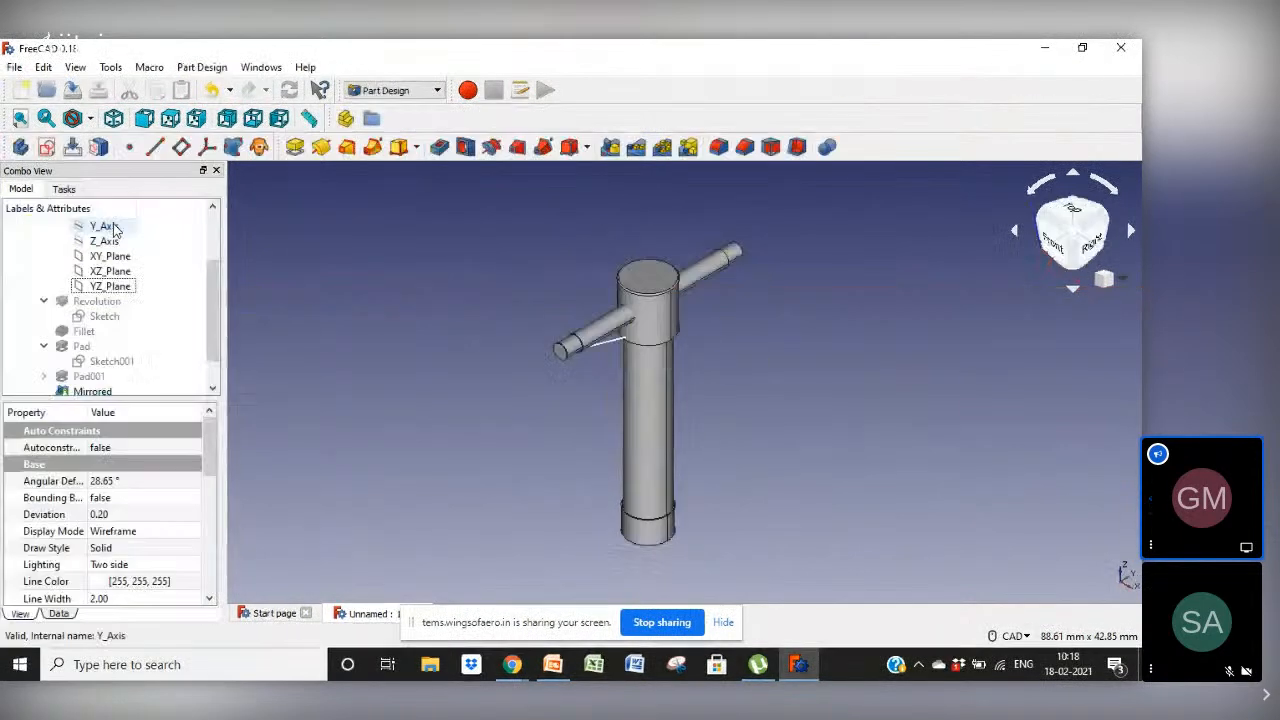
Pad the triangular profile 1 mm symmetric to its sketch plane to form a rib under the crossbar's front arm
left_click(295, 147)
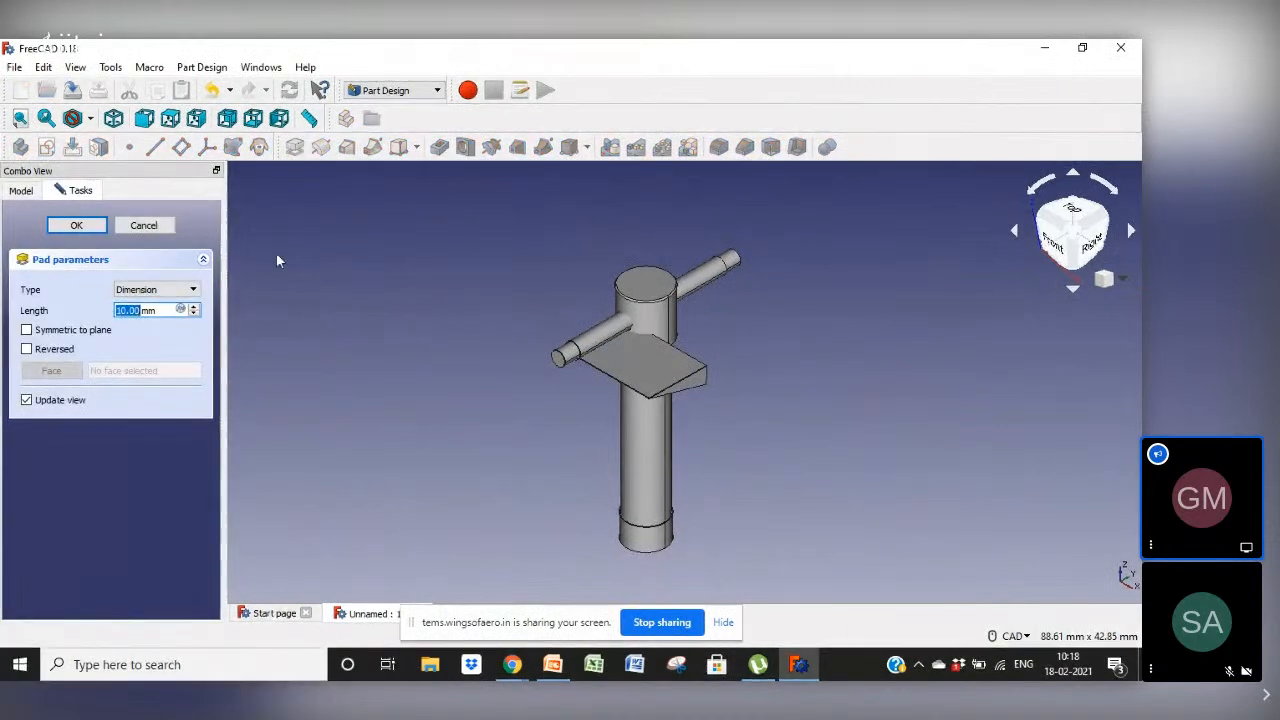
type("1")
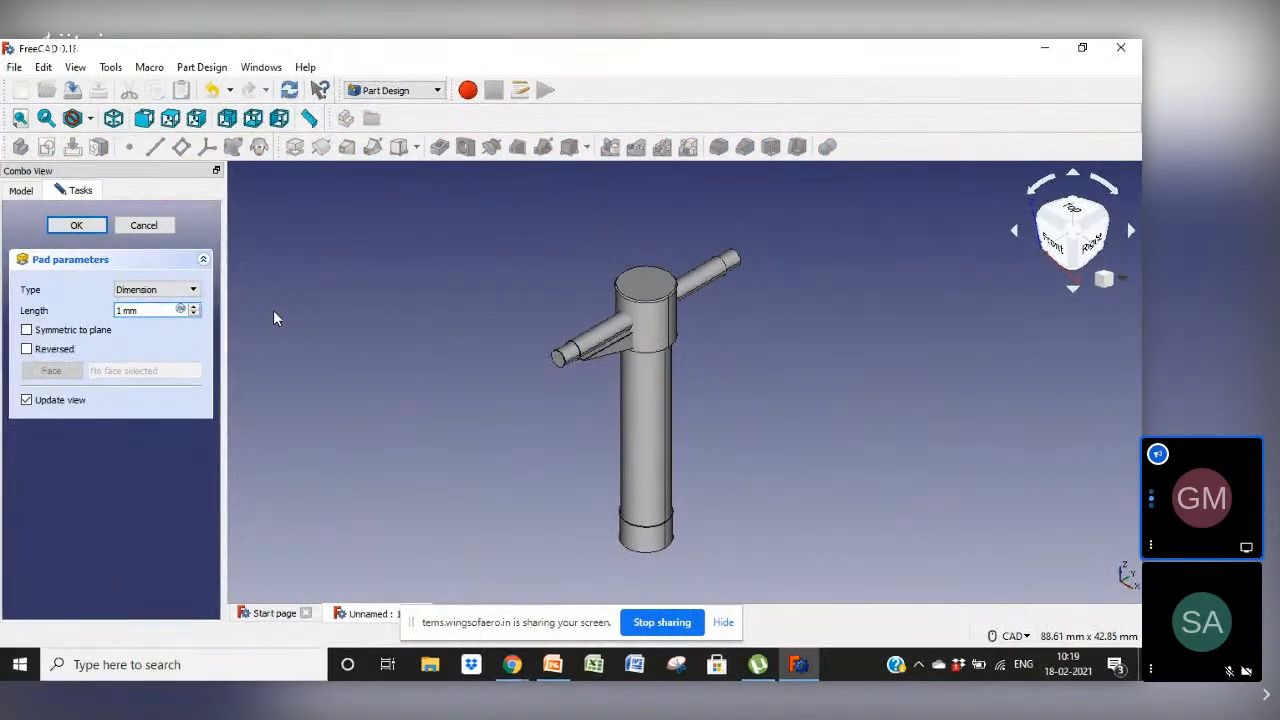
left_click(27, 331)
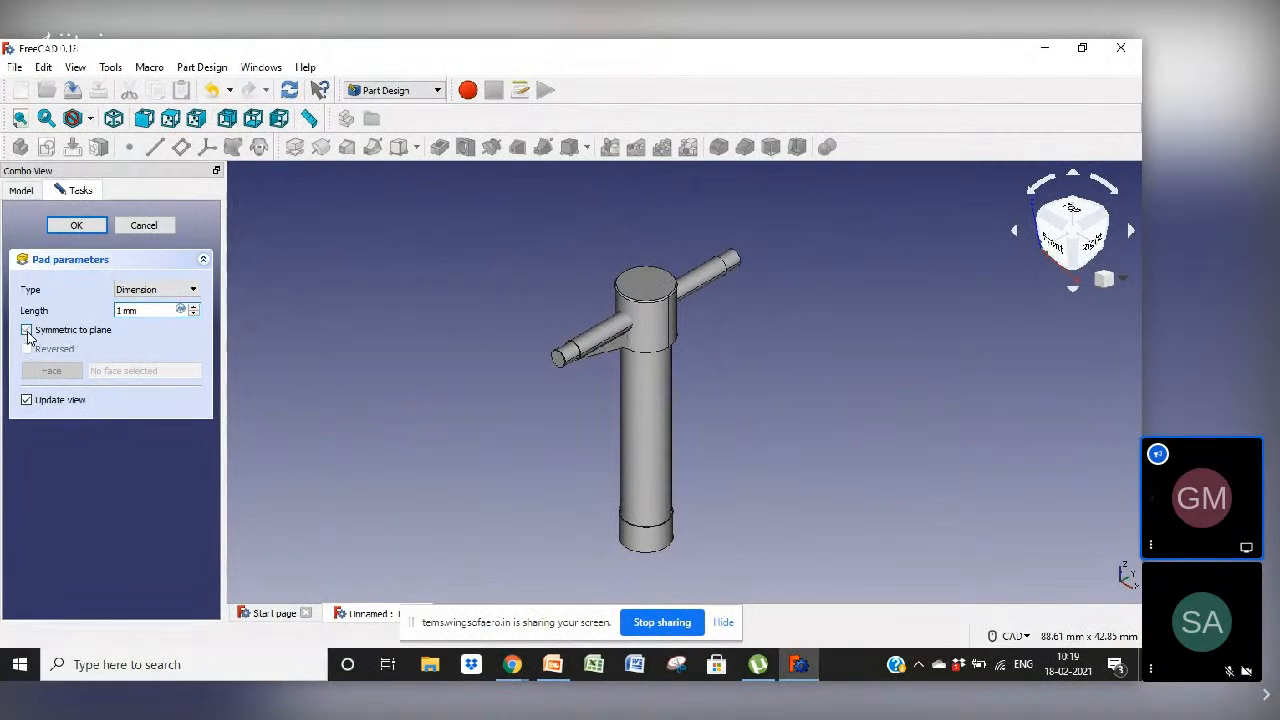
left_click(78, 226)
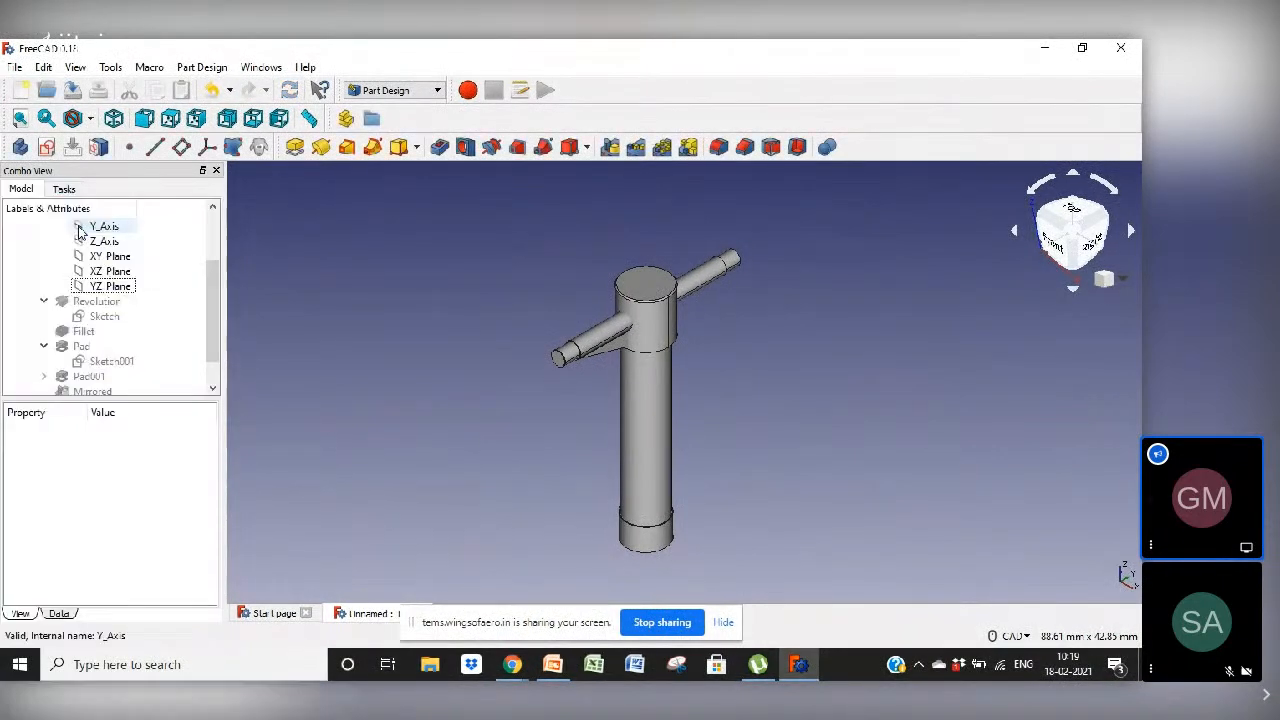
Mirror the triangular rib pad about the base XZ plane onto the crossbar's opposite arm
left_click(620, 348)
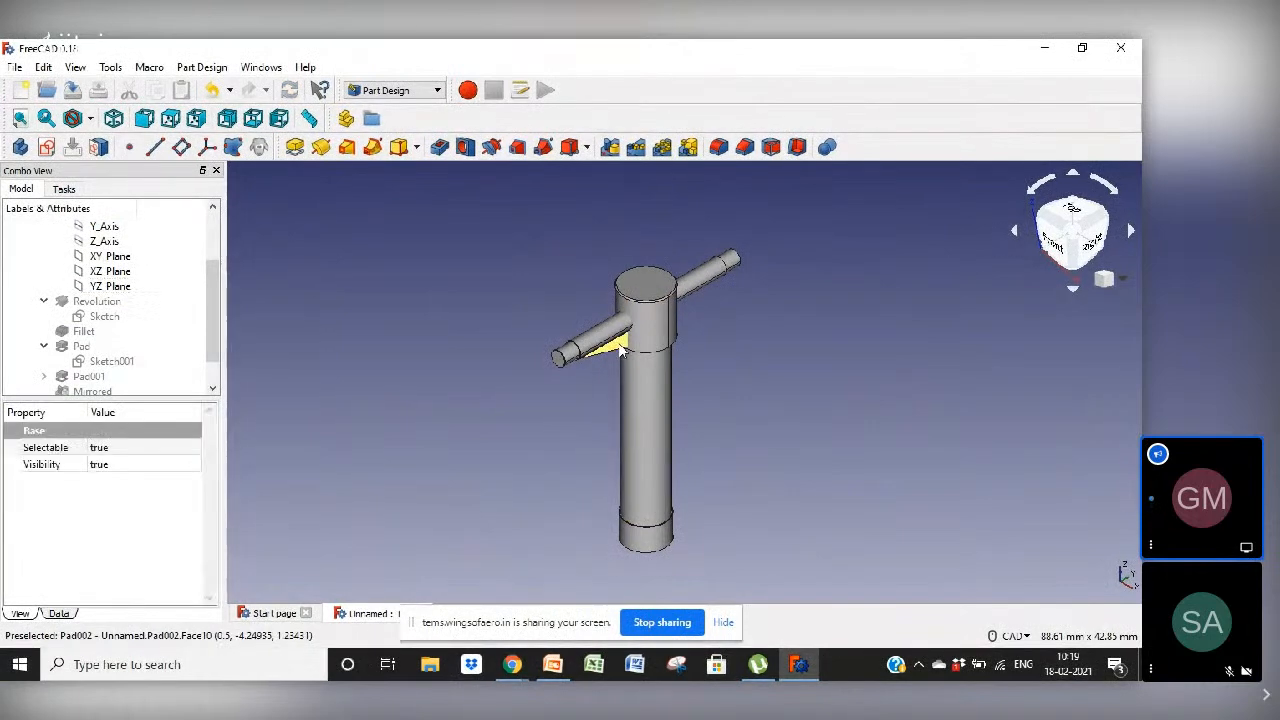
left_click(610, 146)
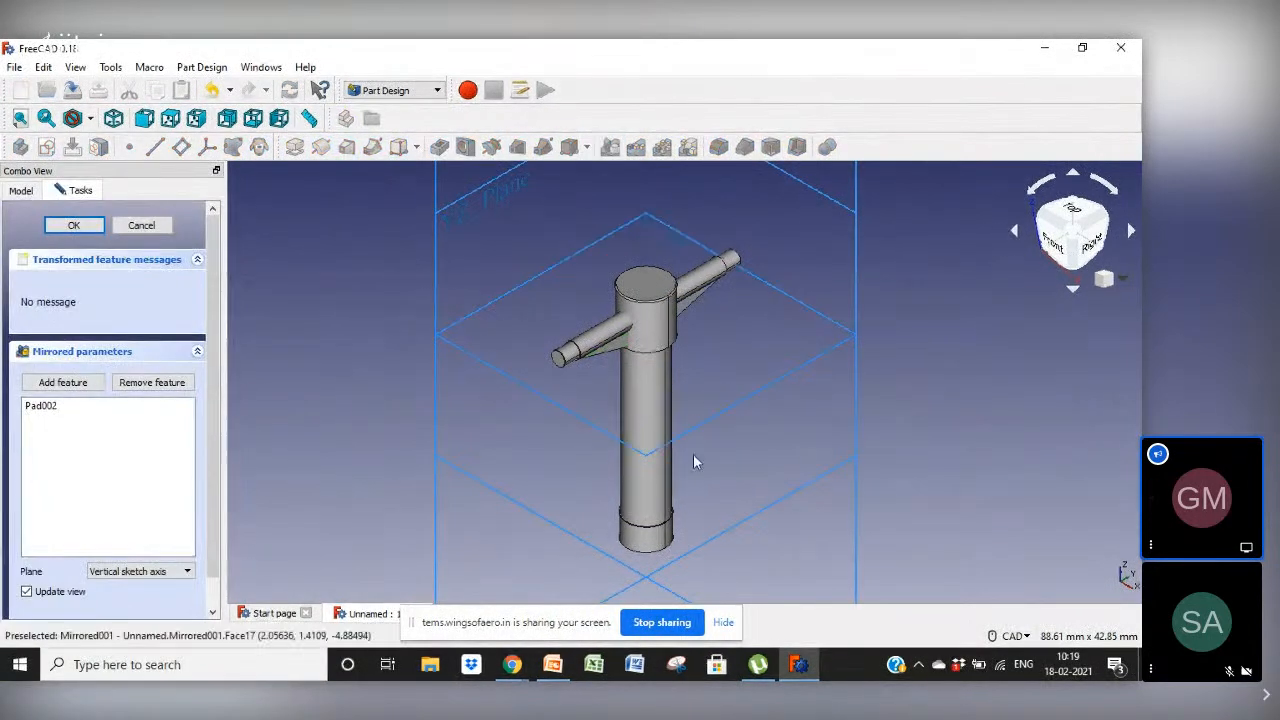
left_click(1054, 241)
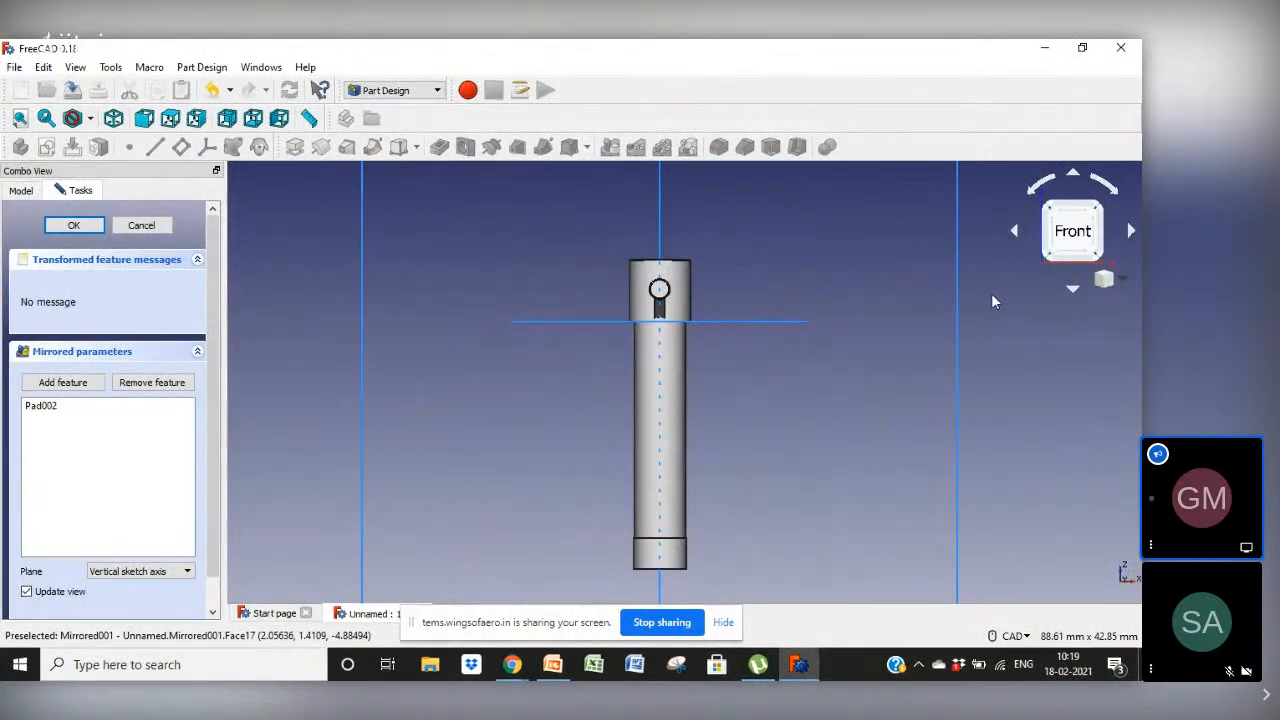
left_click(955, 353)
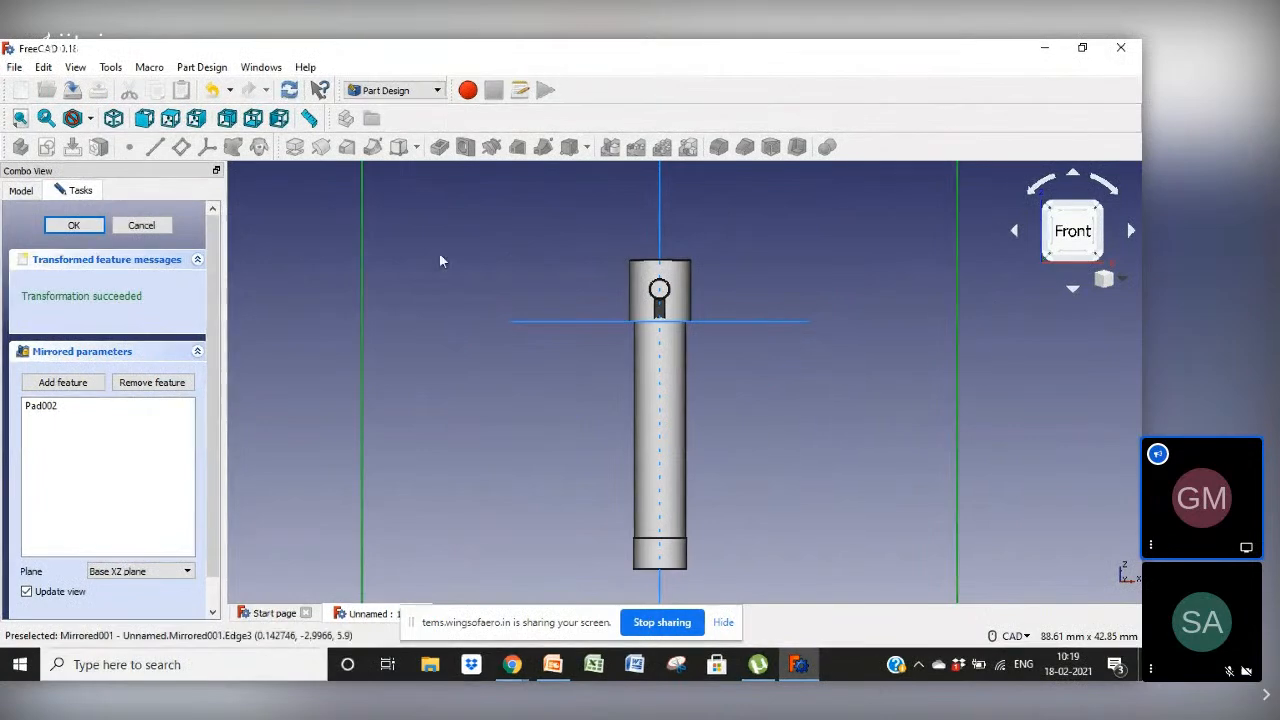
left_click(74, 226)
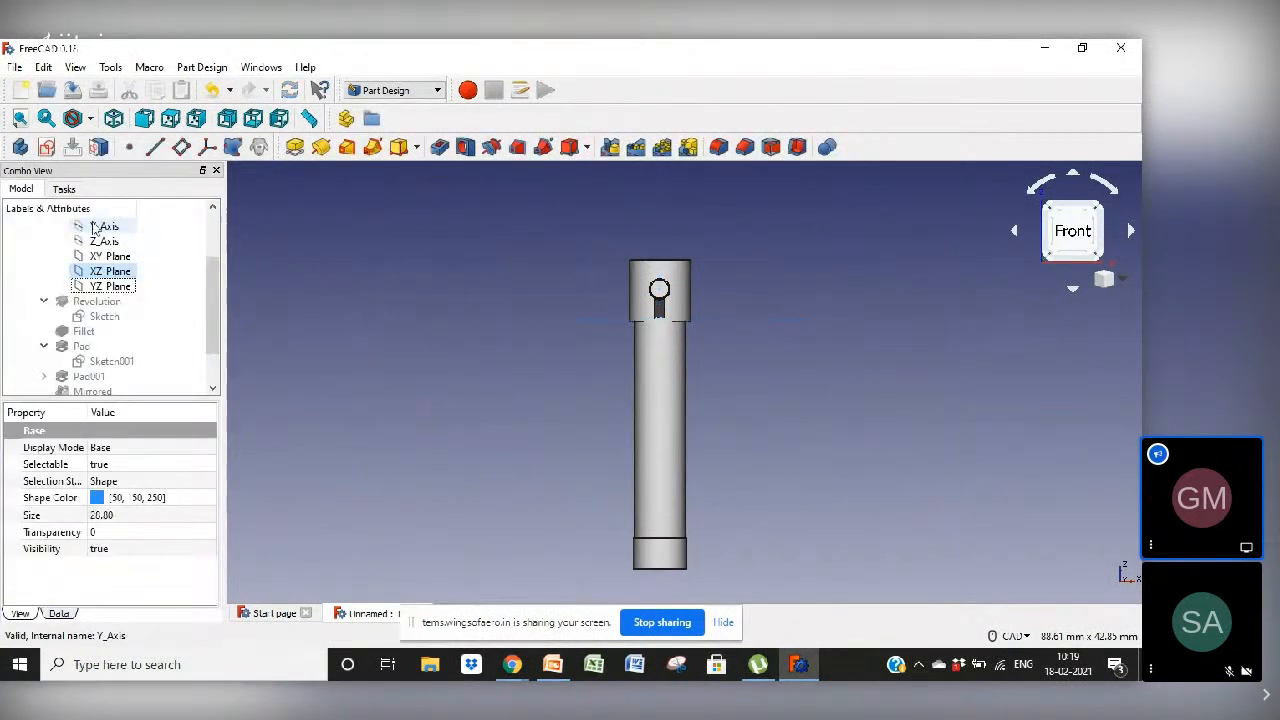
Examine the mirrored ribs under both crossbar arms from the isometric and right views
left_click(1119, 282)
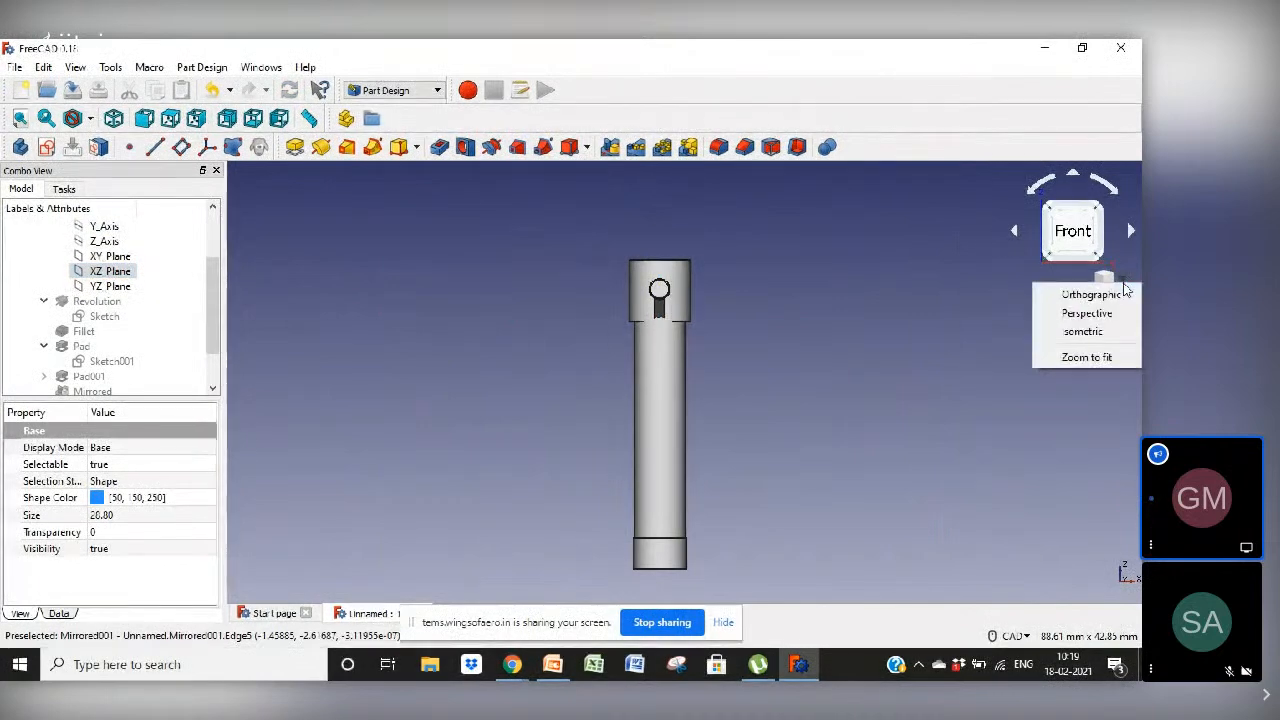
left_click(1088, 331)
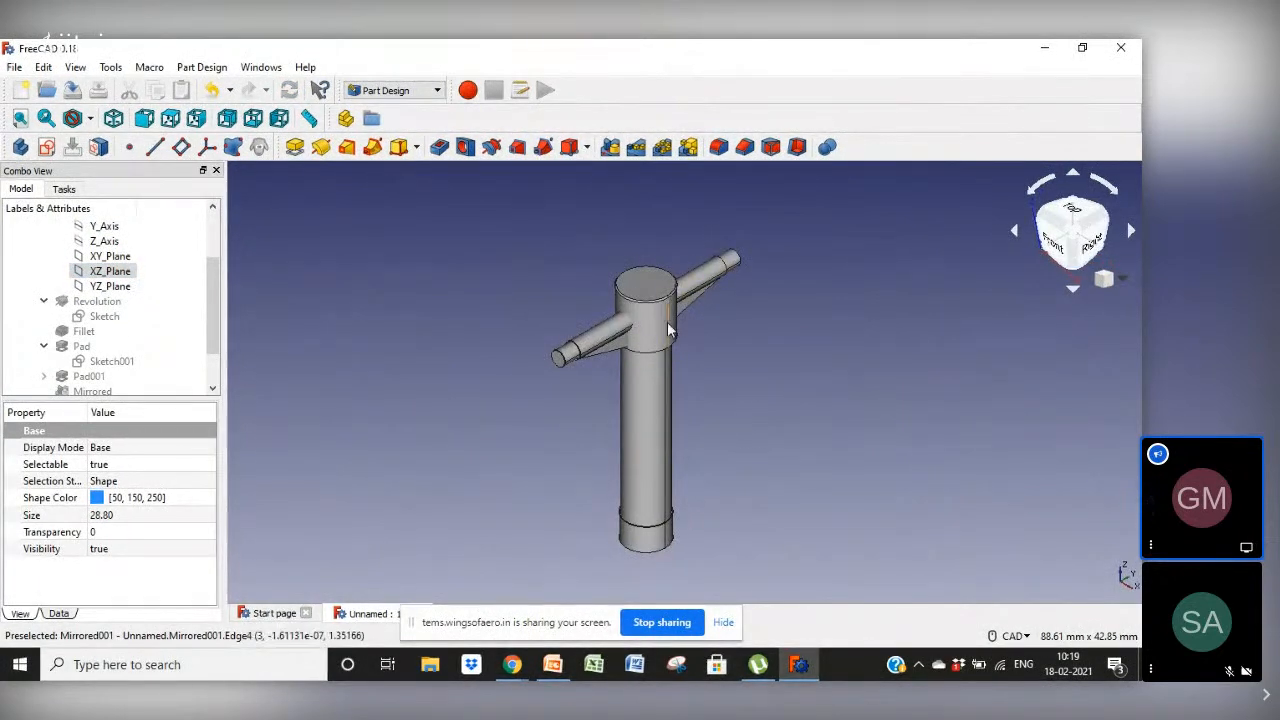
left_click(1015, 233)
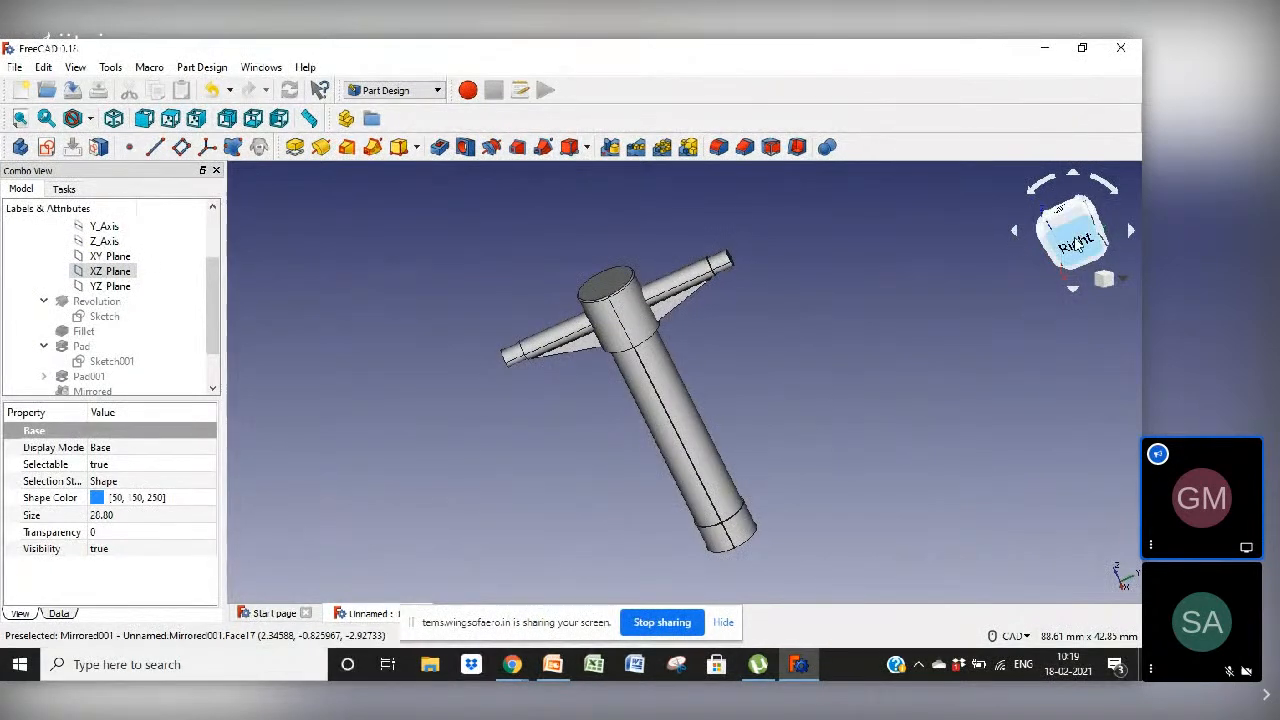
left_click(1074, 238)
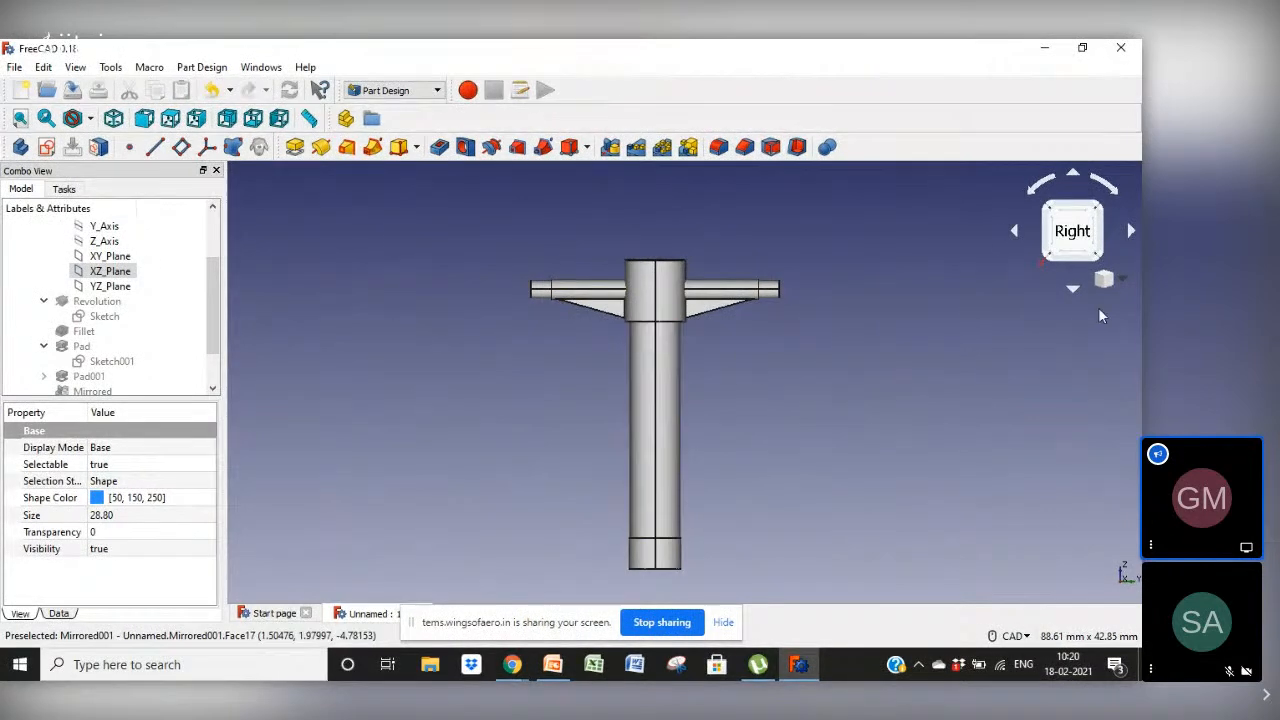
left_click(1121, 283)
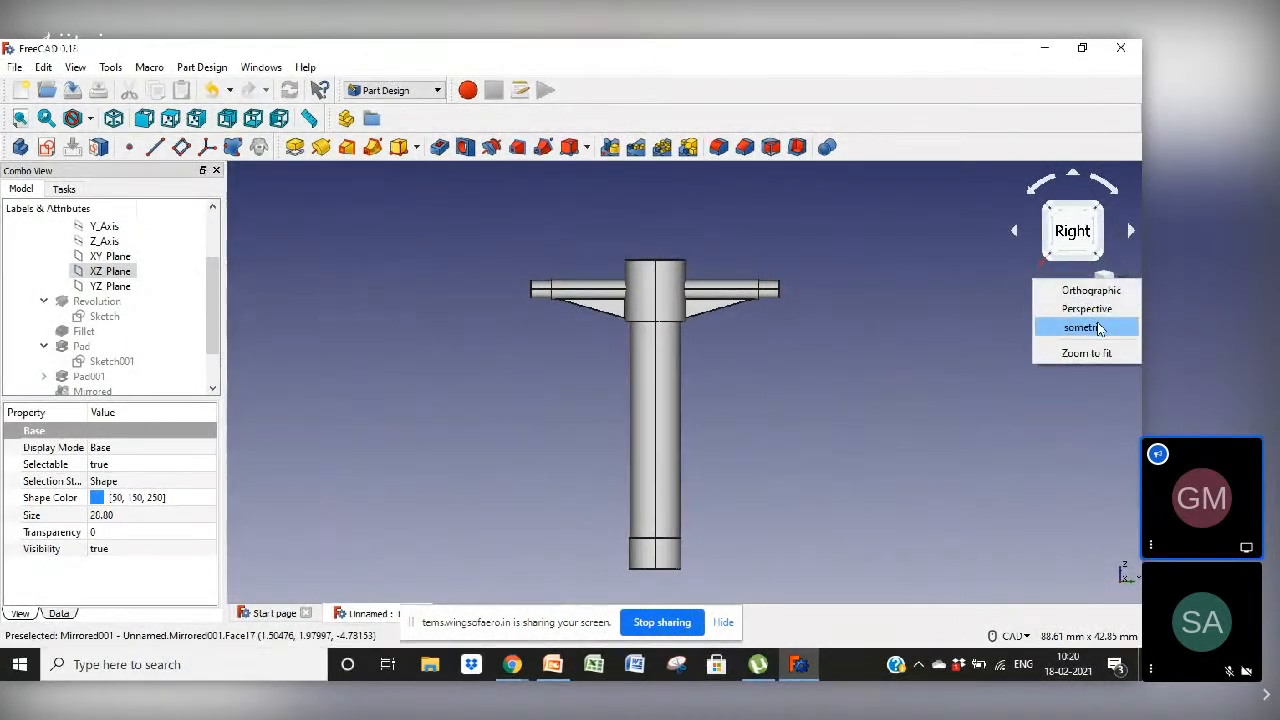
left_click(1097, 327)
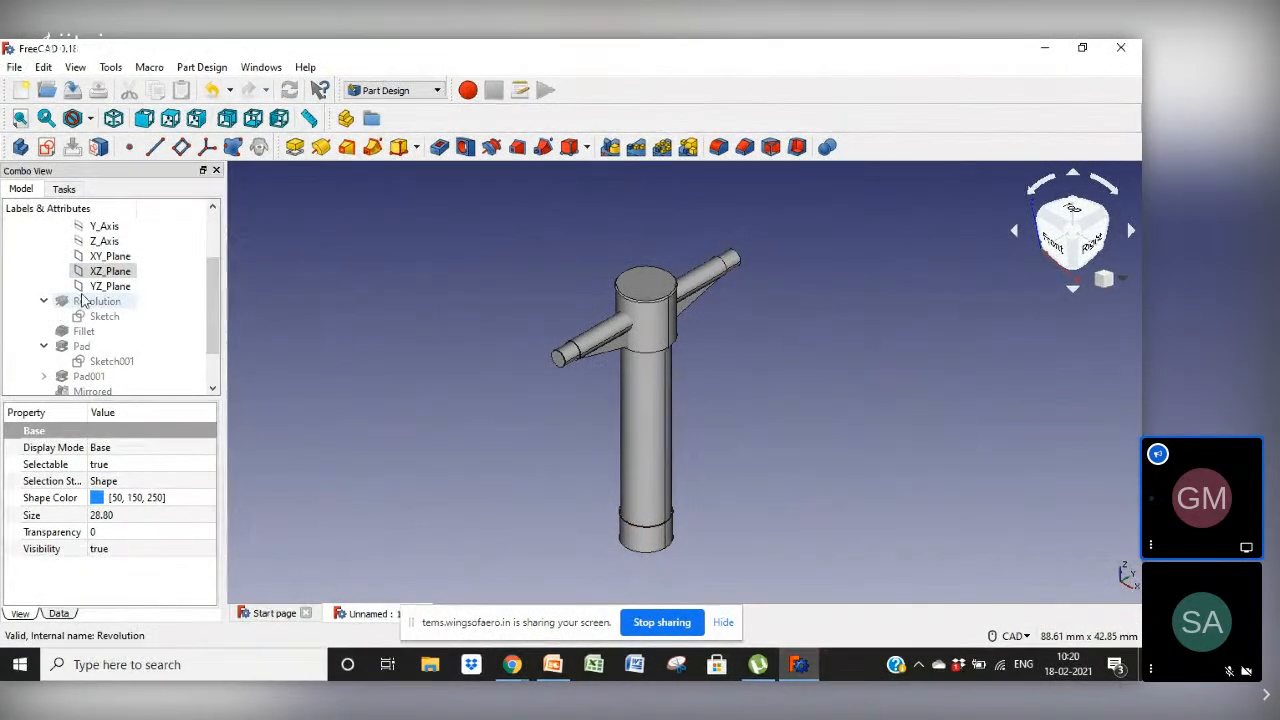
Start a new sketch on the base YZ plane and check the lower-end details on PowerPoint's Cylinder leg slide before returning to FreeCAD
left_click(112, 286)
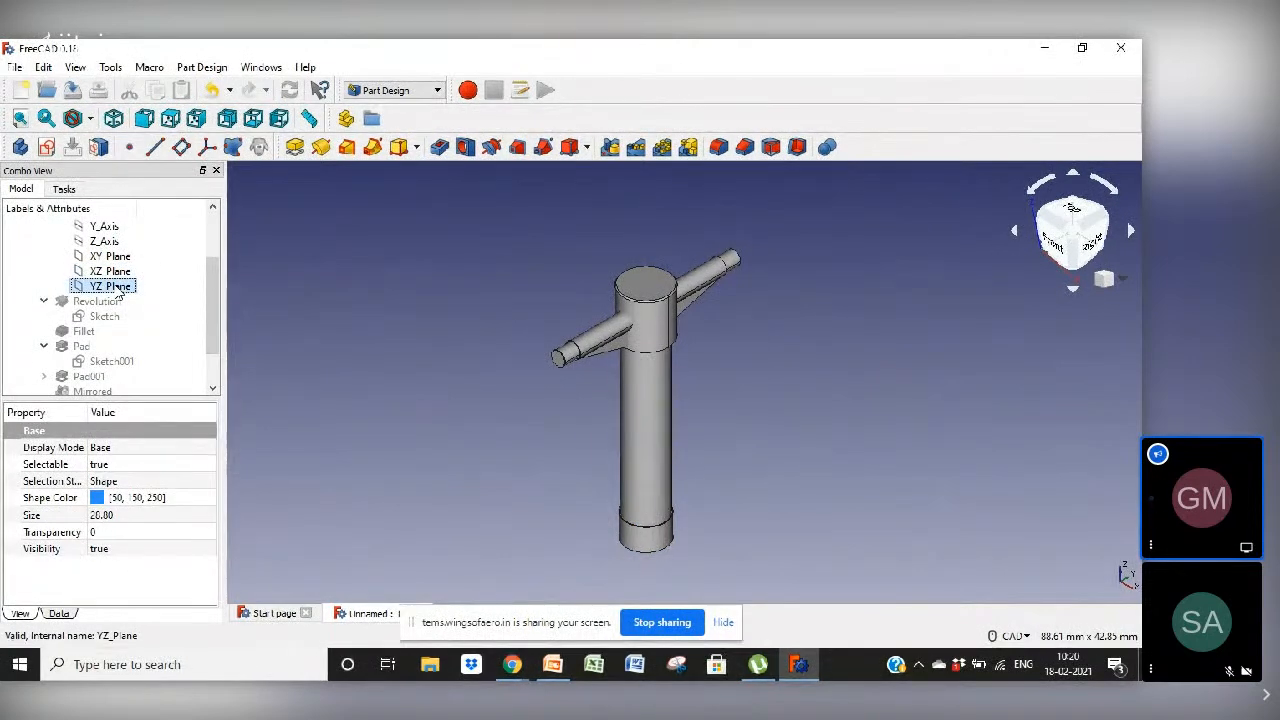
left_click(46, 147)
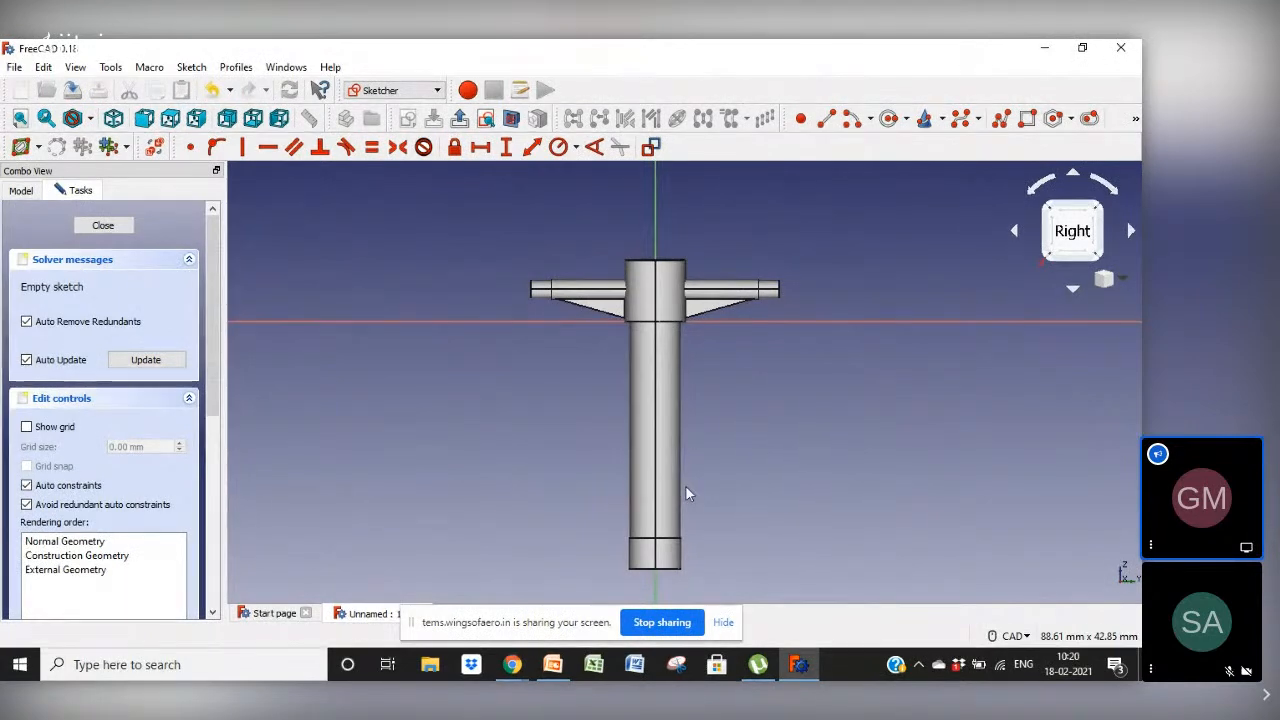
mouse_move(557, 670)
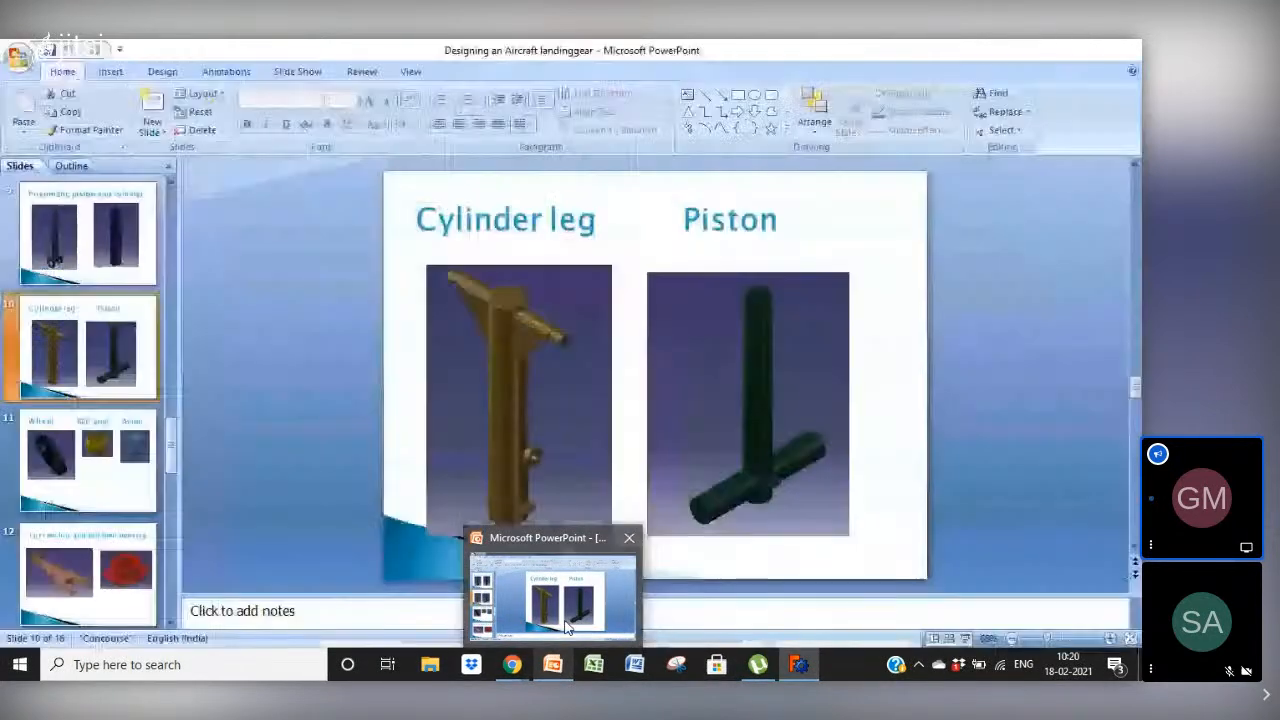
left_click(565, 627)
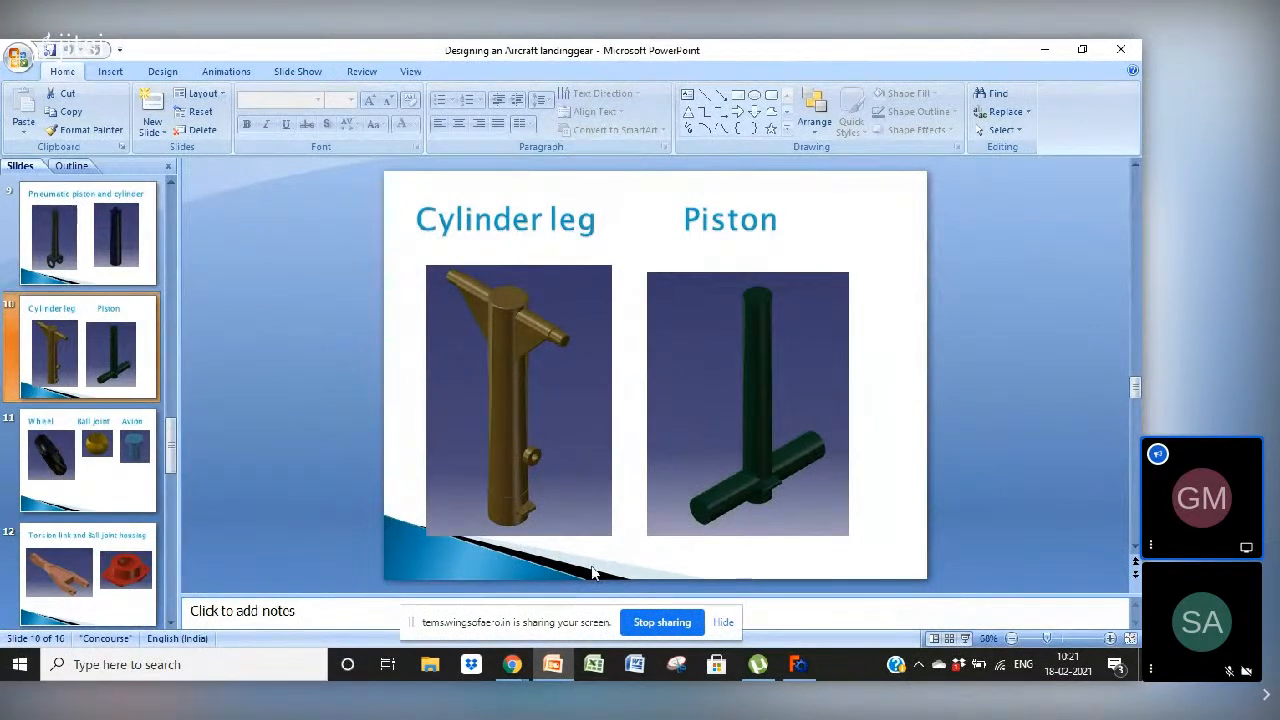
left_click(798, 666)
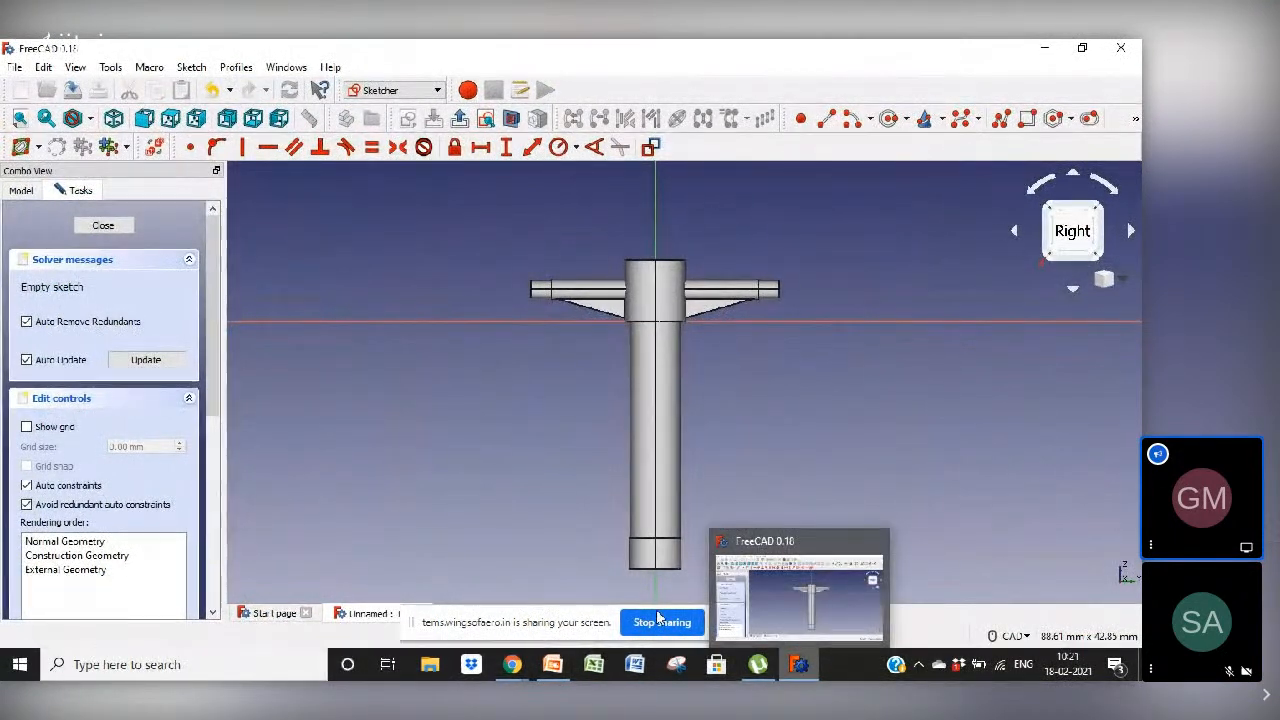
mouse_move(553, 668)
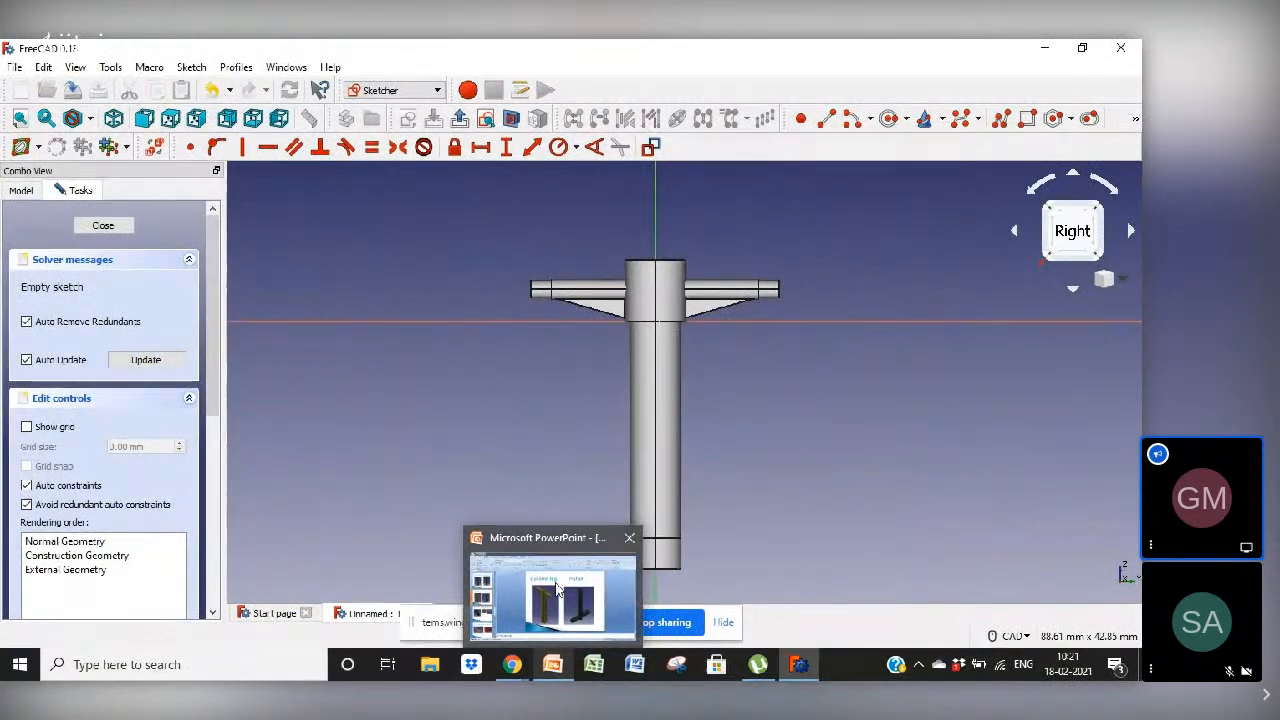
mouse_move(557, 590)
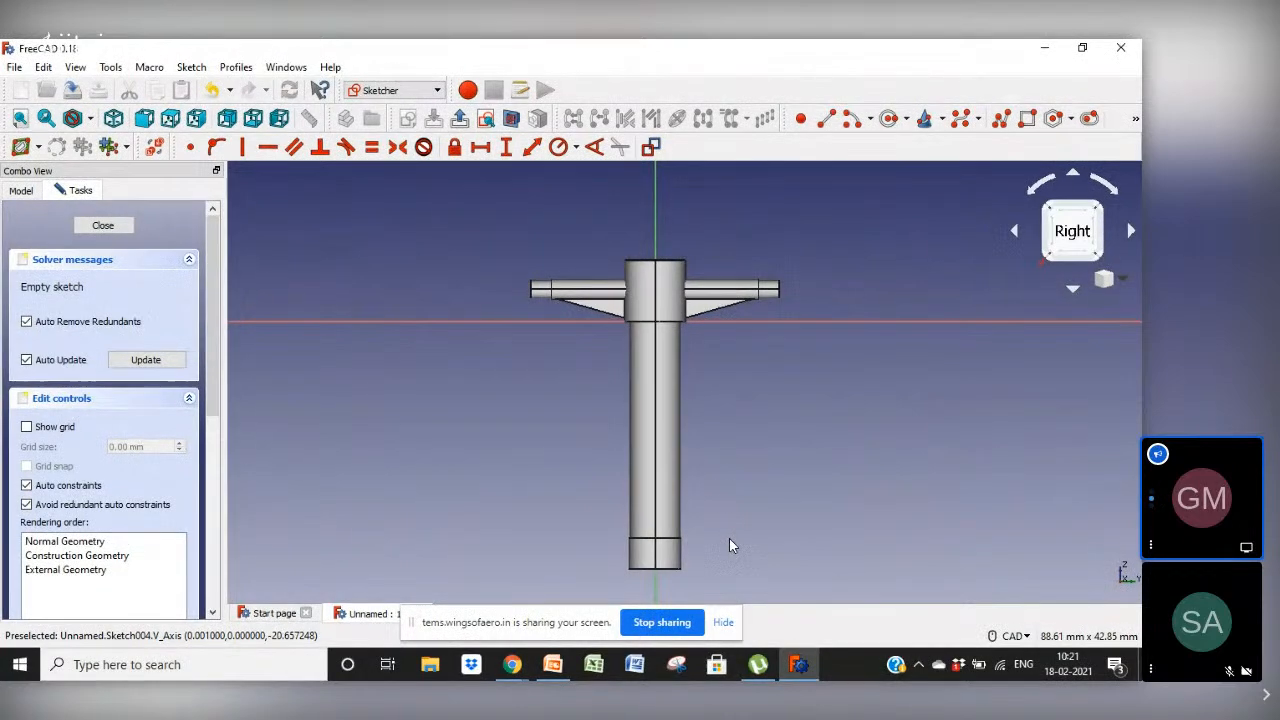
Draw a triangular polyline against the side of the leg's lower collar, with its outward apex at about (3.7, -22.3)
middle_click_drag(729, 534, 703, 313)
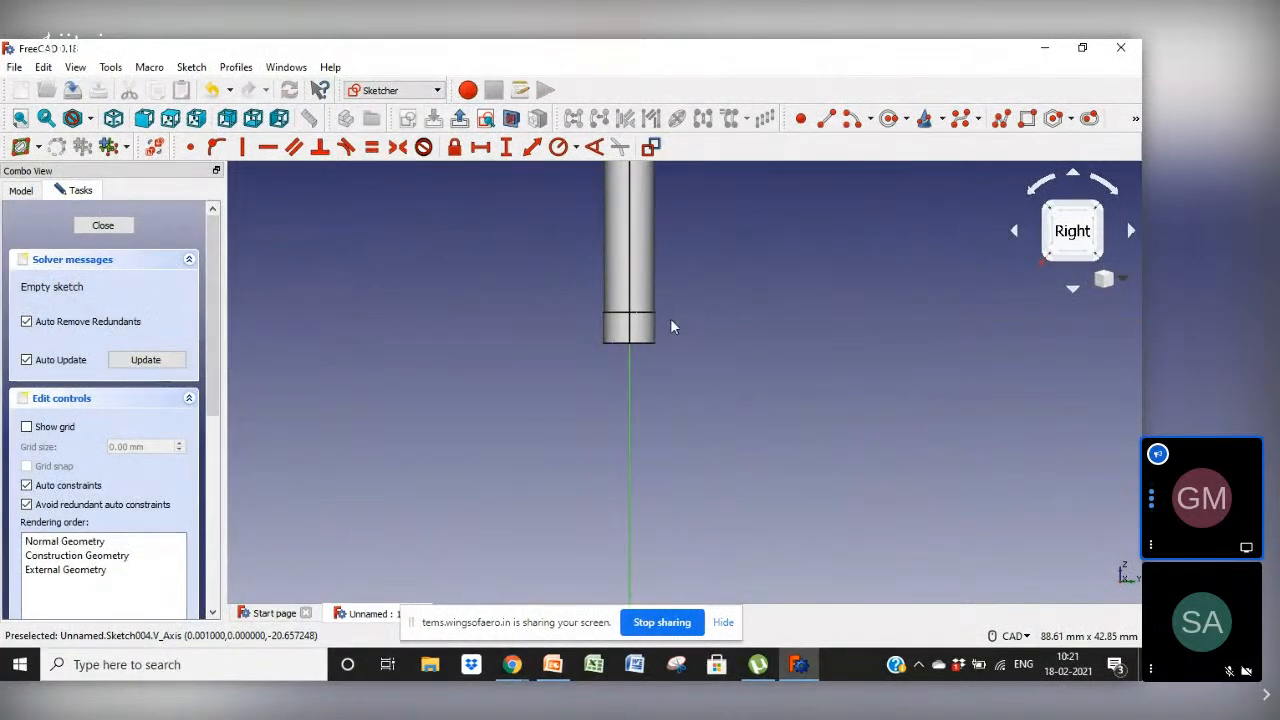
middle_click(653, 314)
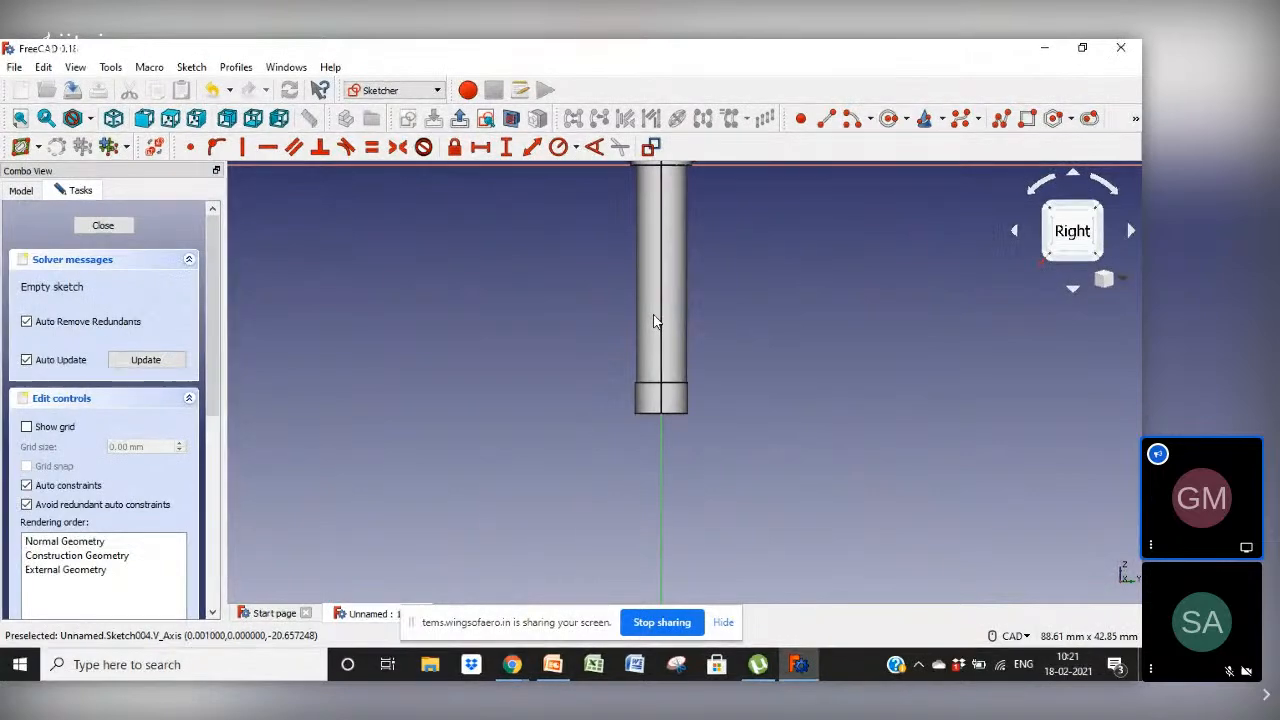
scroll(690, 408, "up", 5)
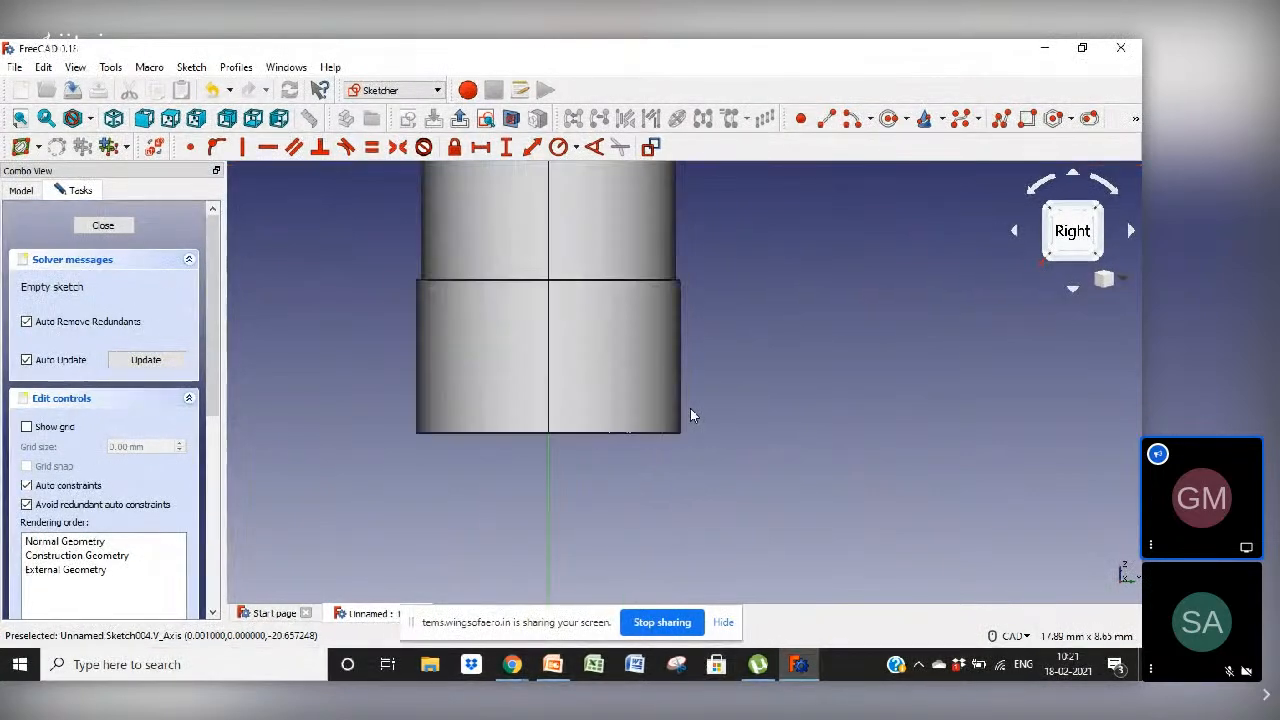
scroll(690, 408, "up", 2)
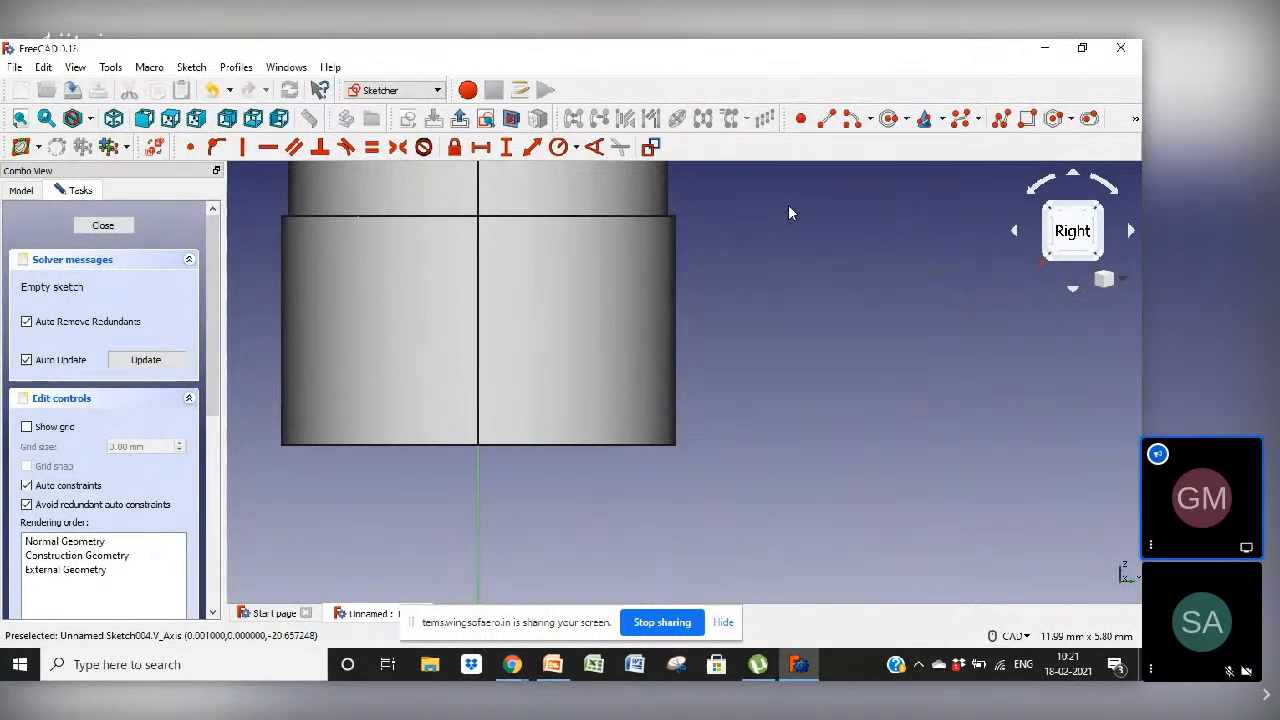
left_click(1005, 122)
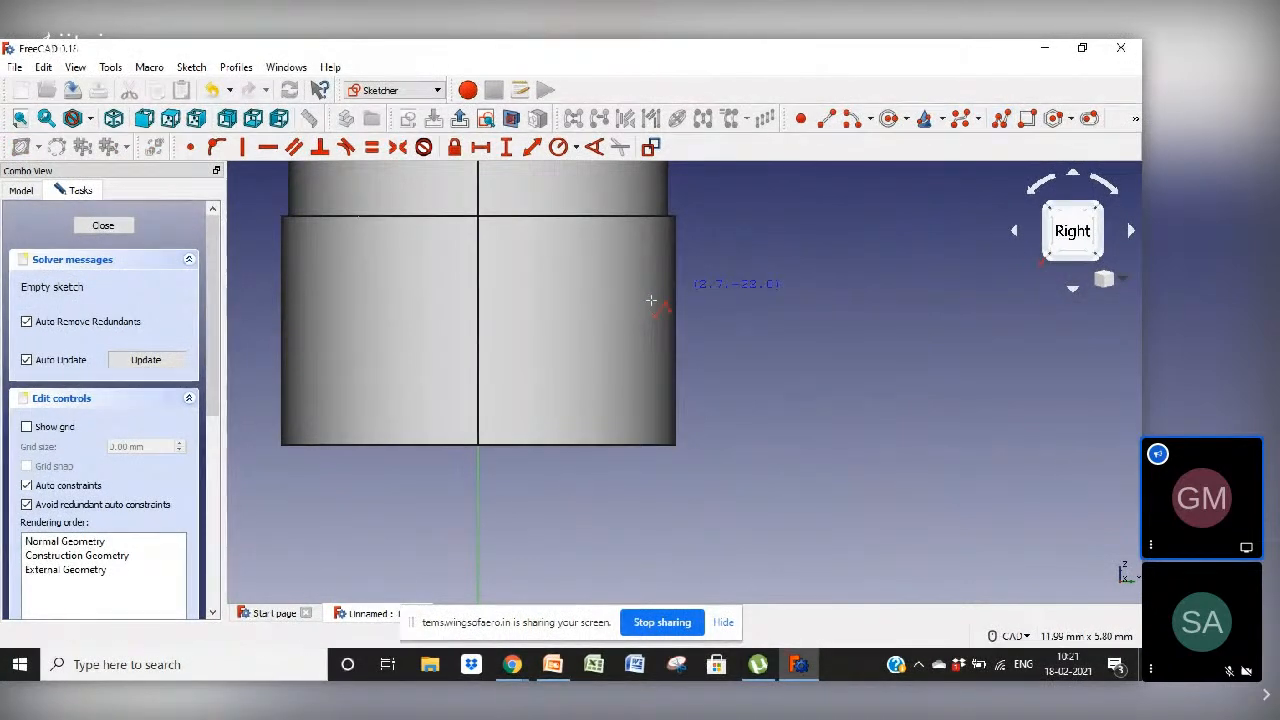
left_click(669, 249)
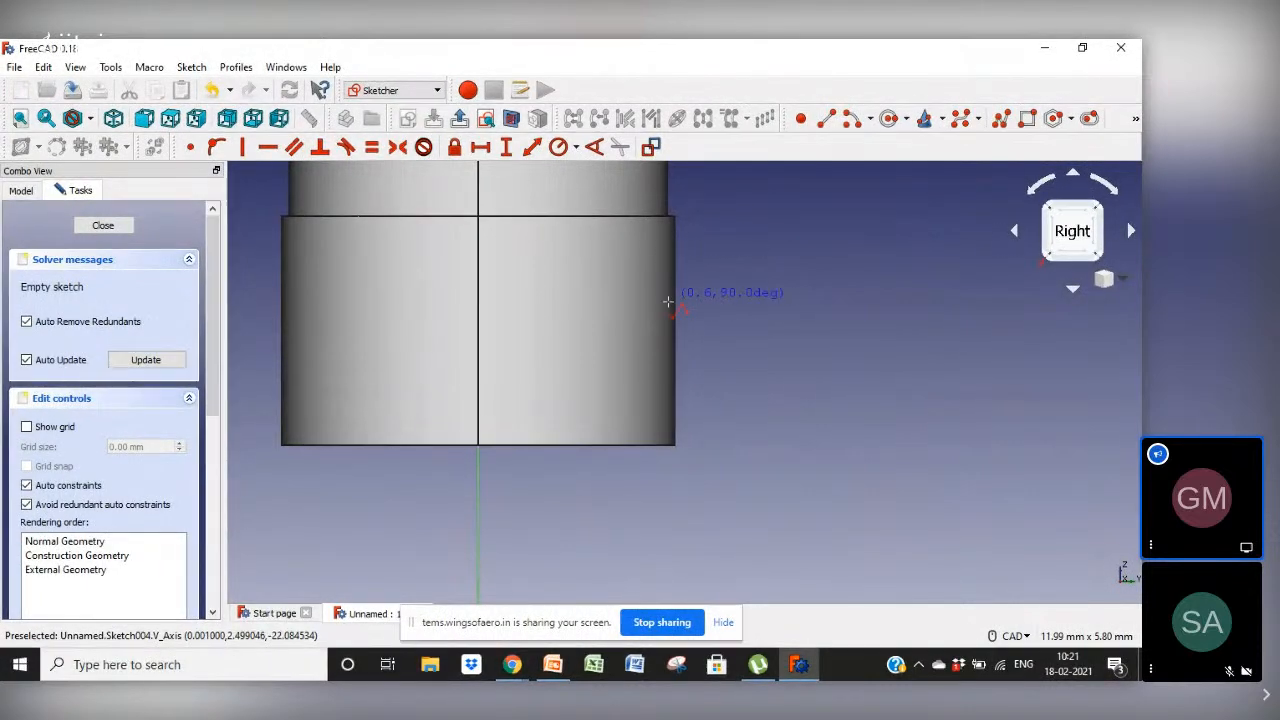
left_click(669, 365)
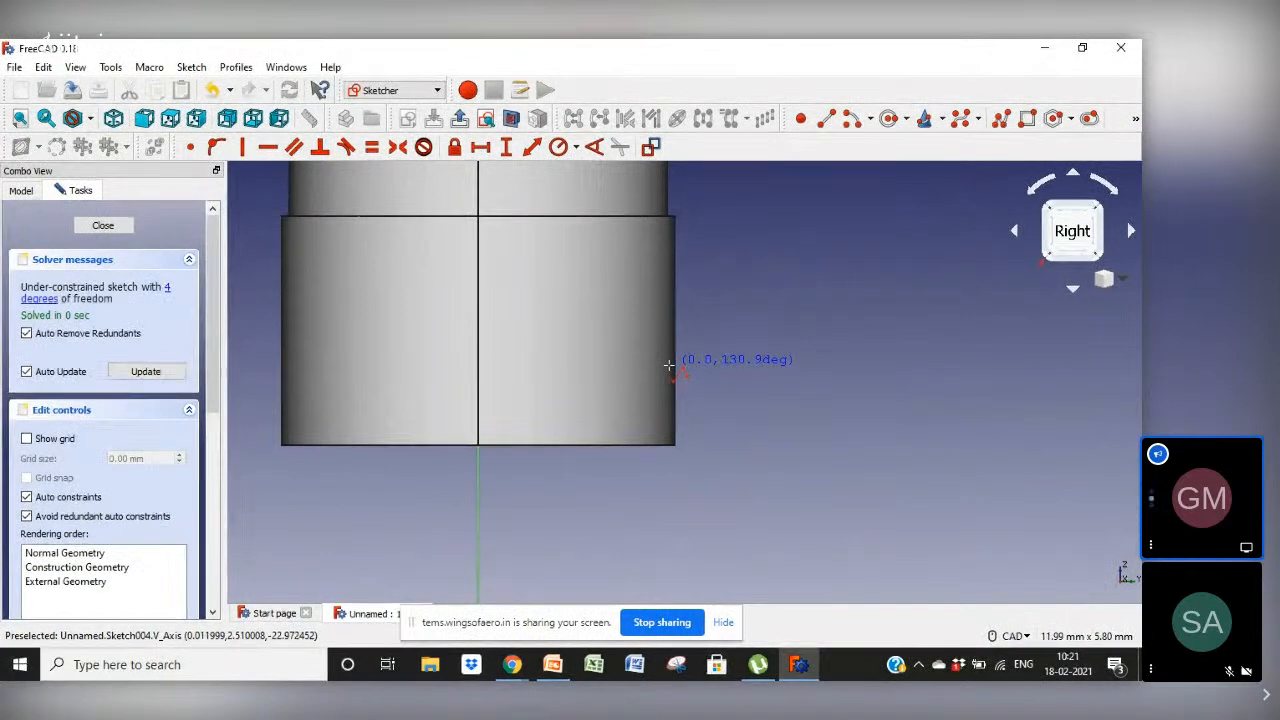
left_click(753, 313)
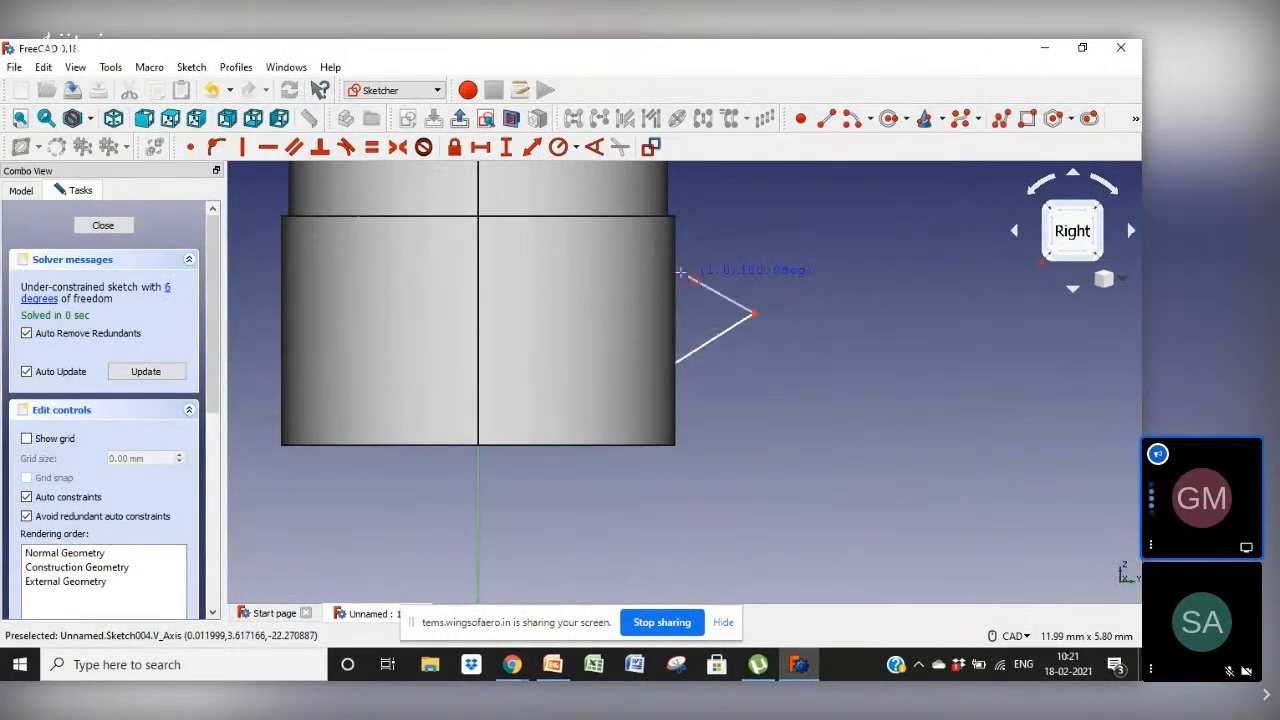
left_click(676, 266)
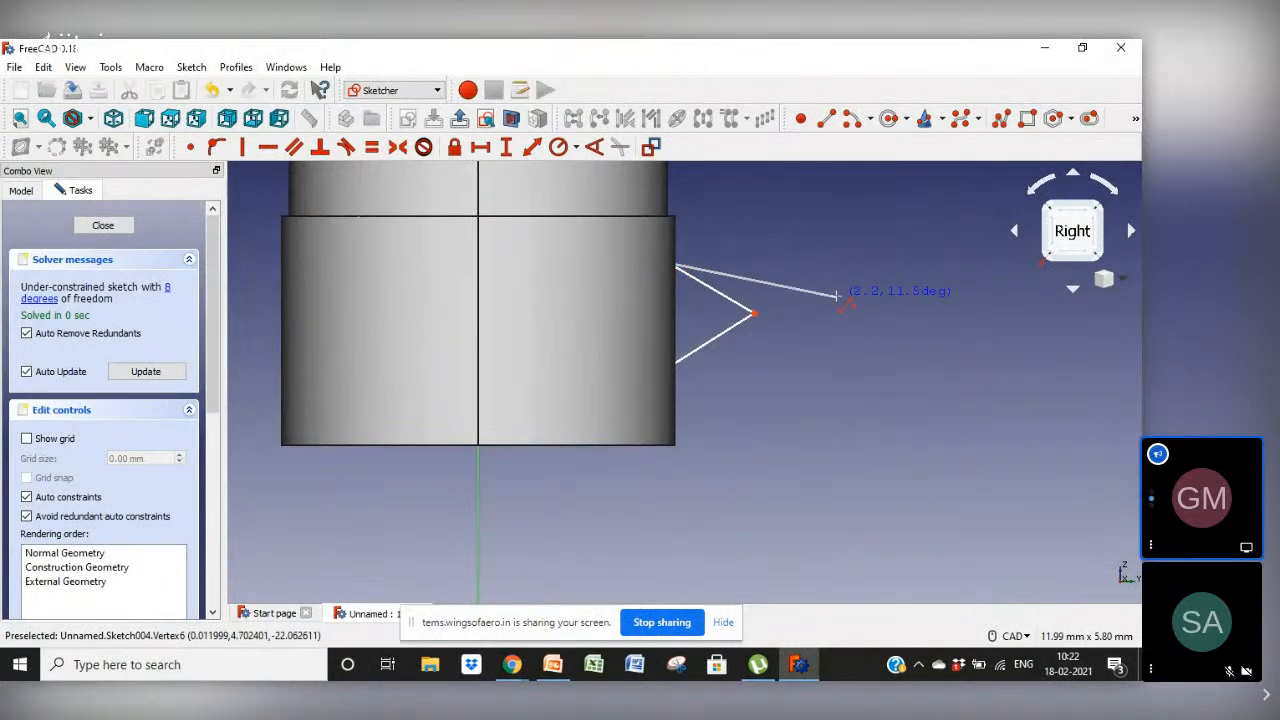
left_click(754, 313)
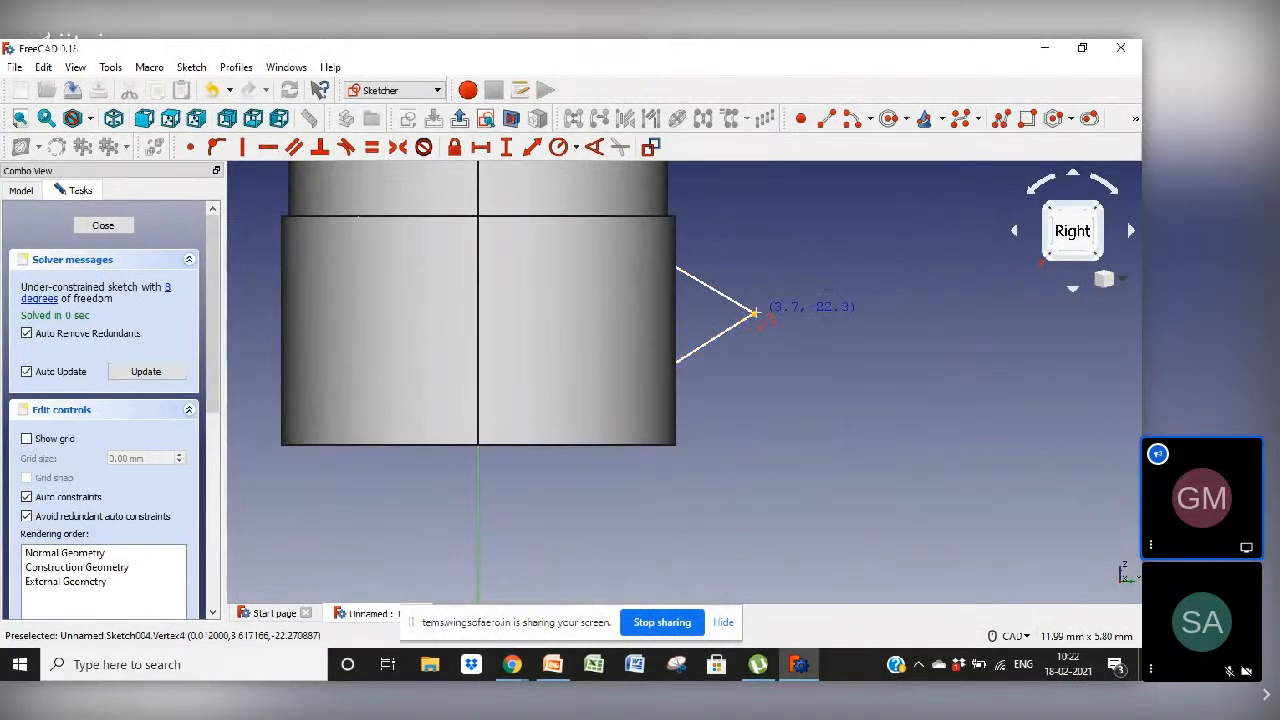
Pull the triangle's apex and its three sides outward so the whole outline sits clear of the lower collar
left_click_drag(753, 313, 850, 345)
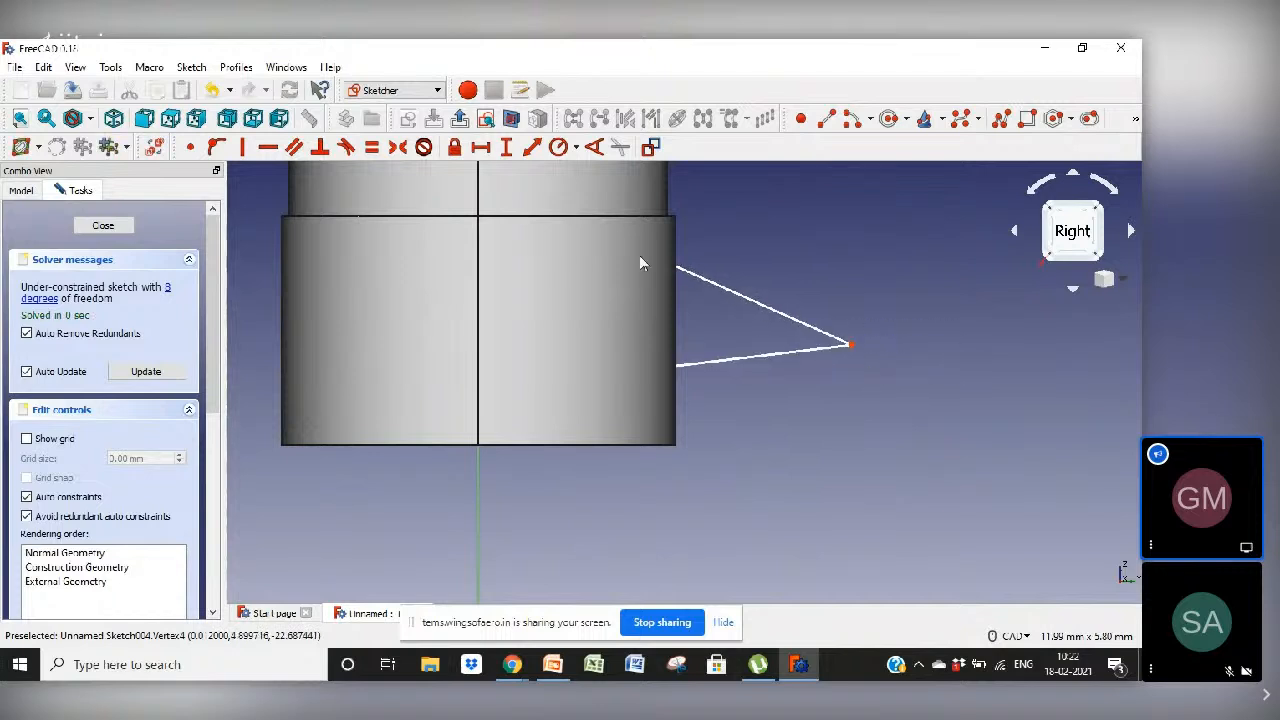
left_click_drag(697, 282, 813, 279)
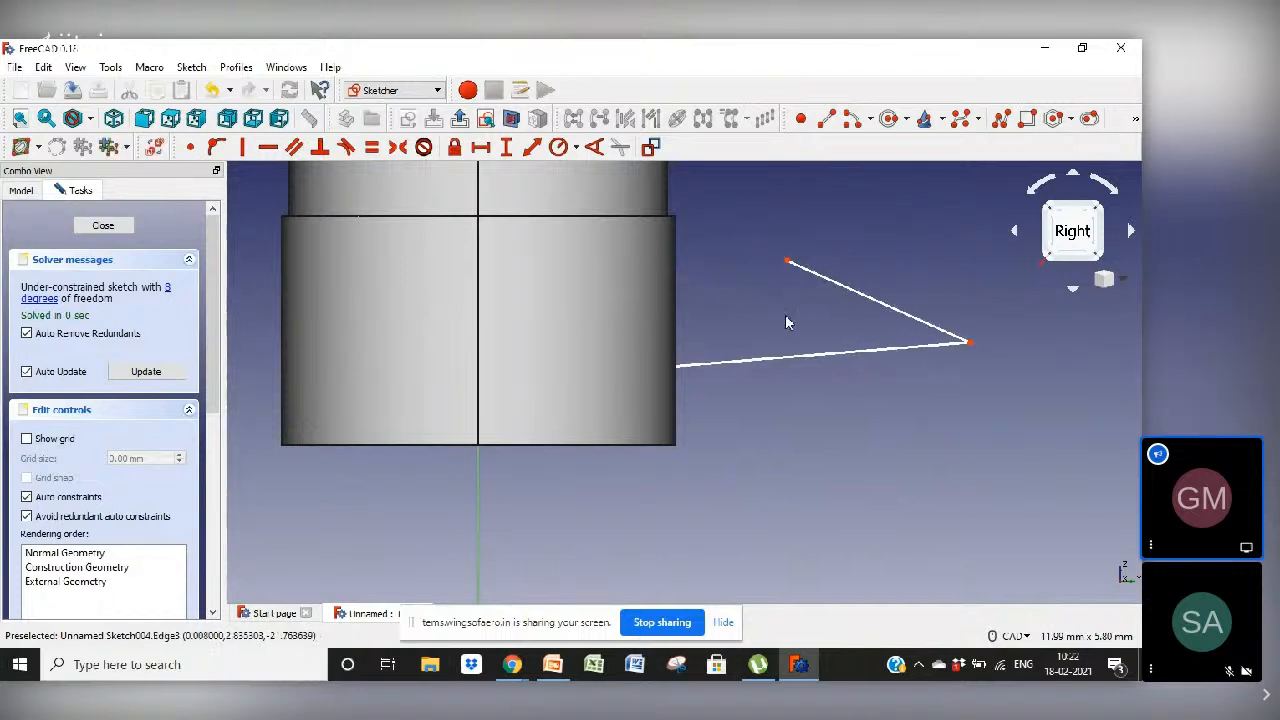
left_click_drag(721, 368, 806, 371)
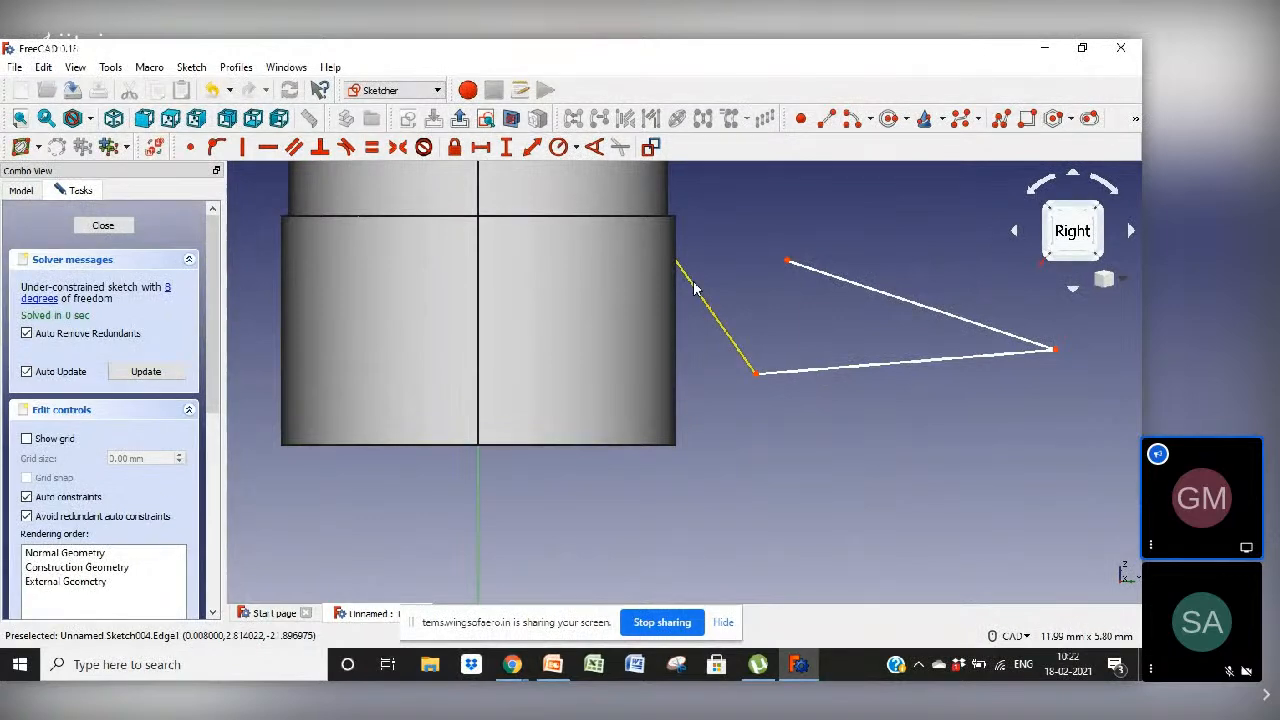
left_click_drag(697, 290, 776, 299)
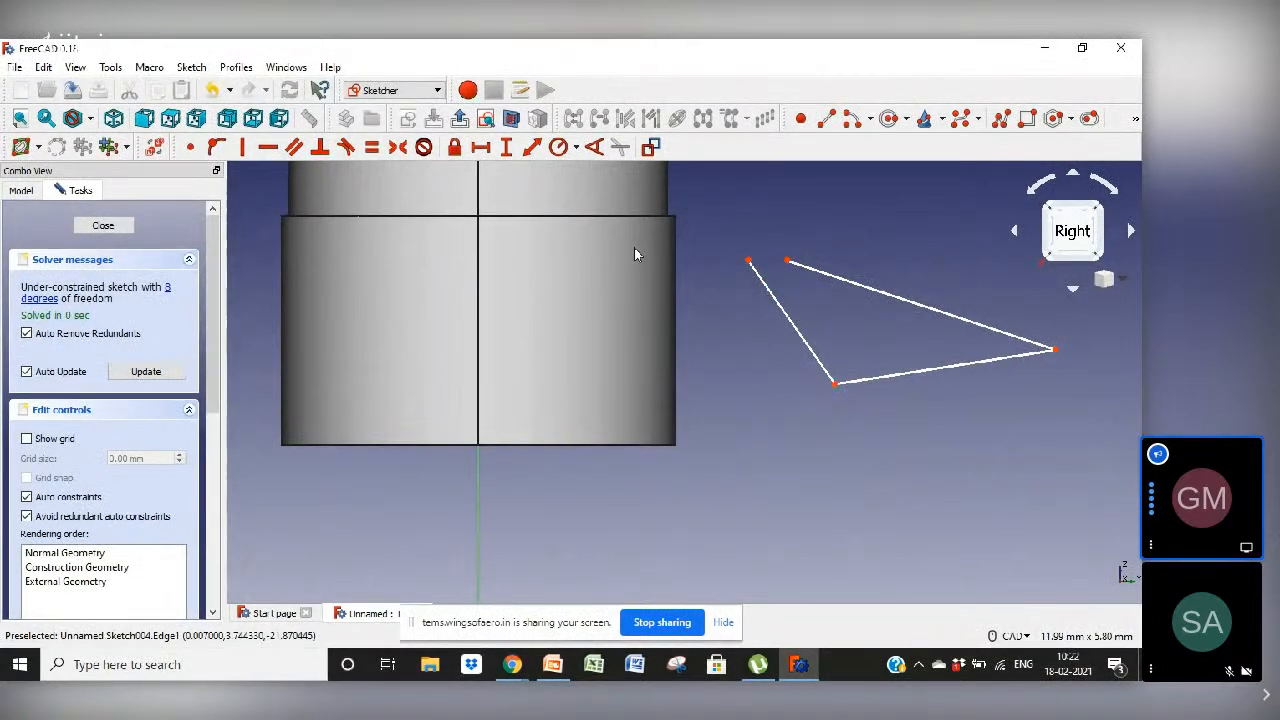
Constrain the triangle's inner side to vertical and make its upper end coincident with the open end of the upper slanted side
left_click(245, 150)
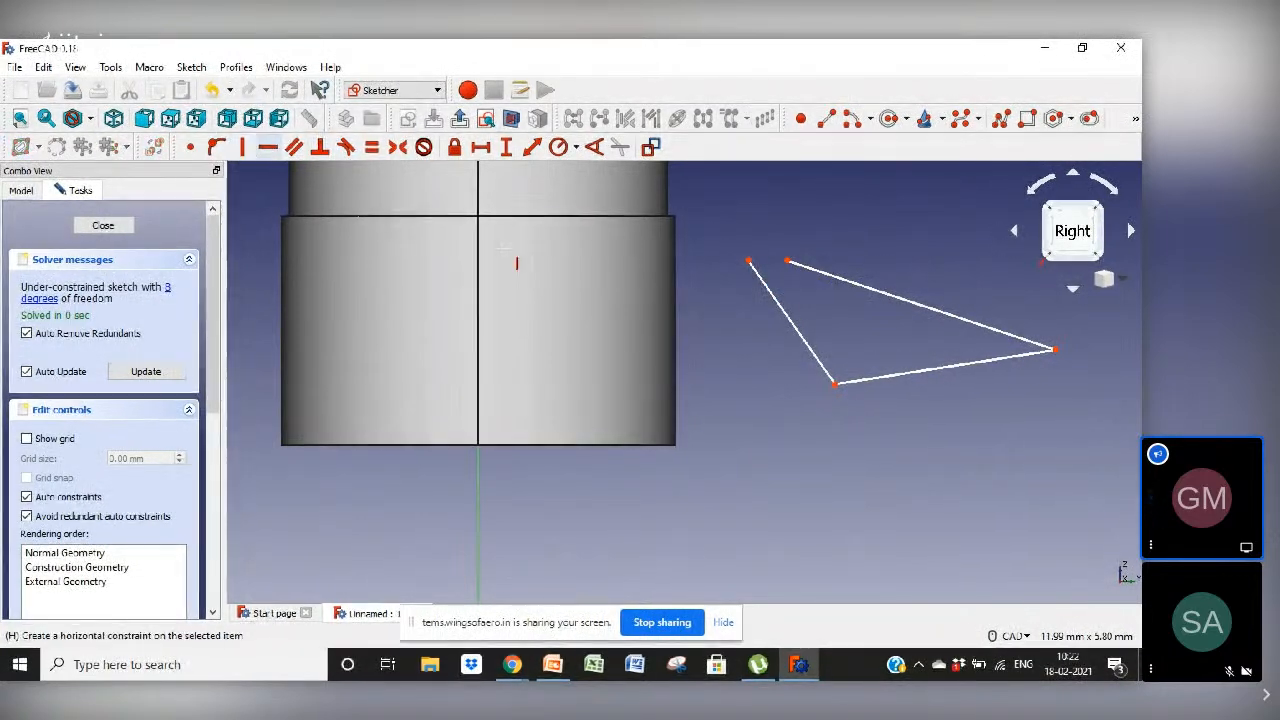
left_click(795, 327)
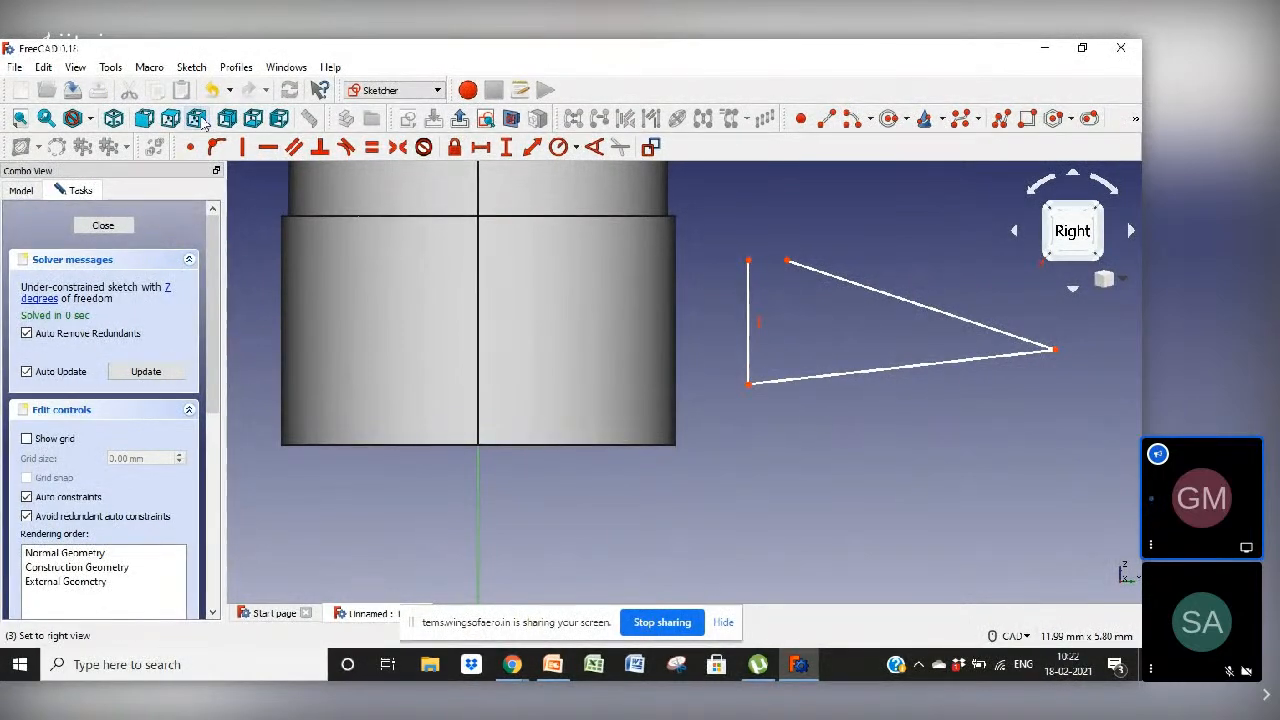
left_click(748, 260)
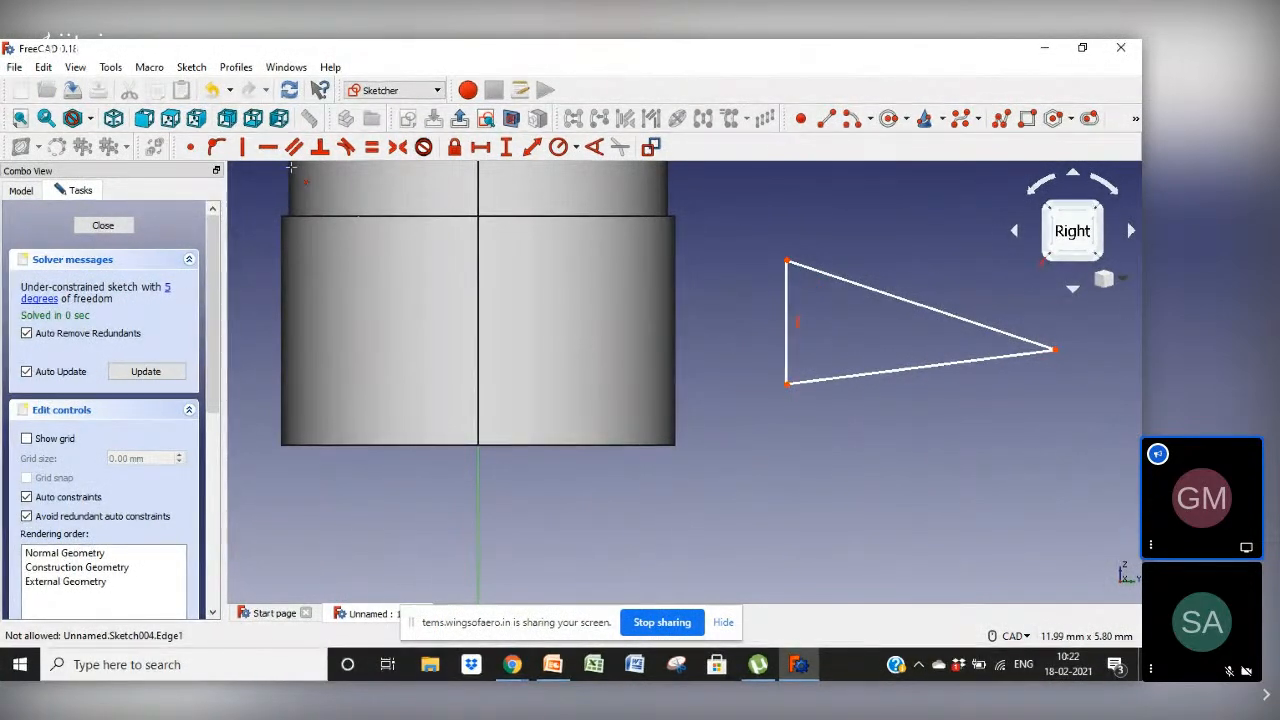
Constrain the triangle's upper and lower slanted sides to equal length
left_click(371, 147)
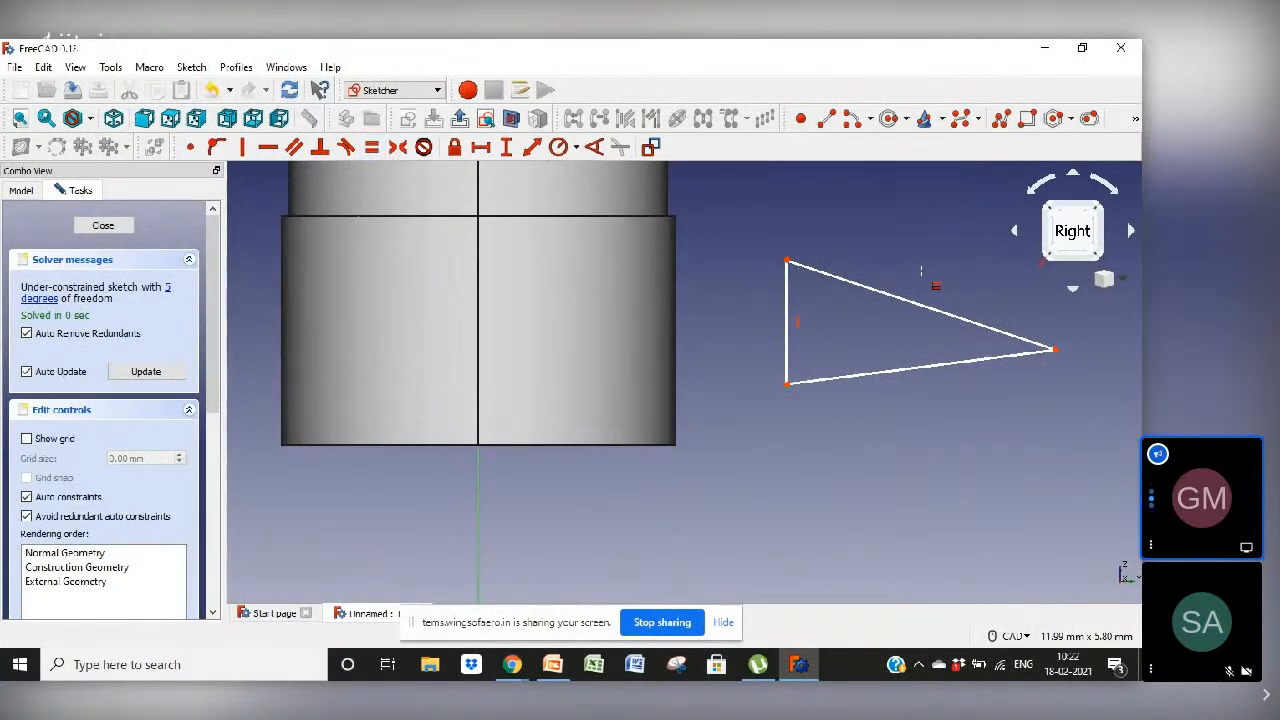
left_click(928, 308)
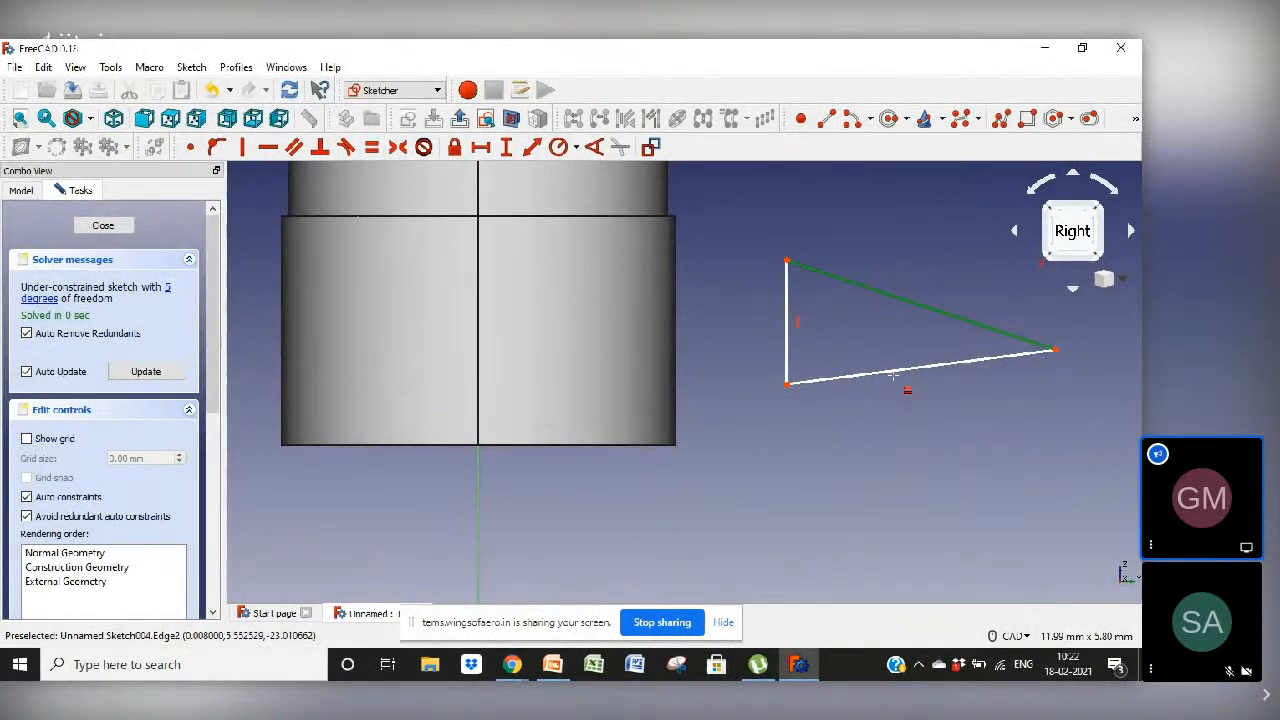
left_click(895, 374)
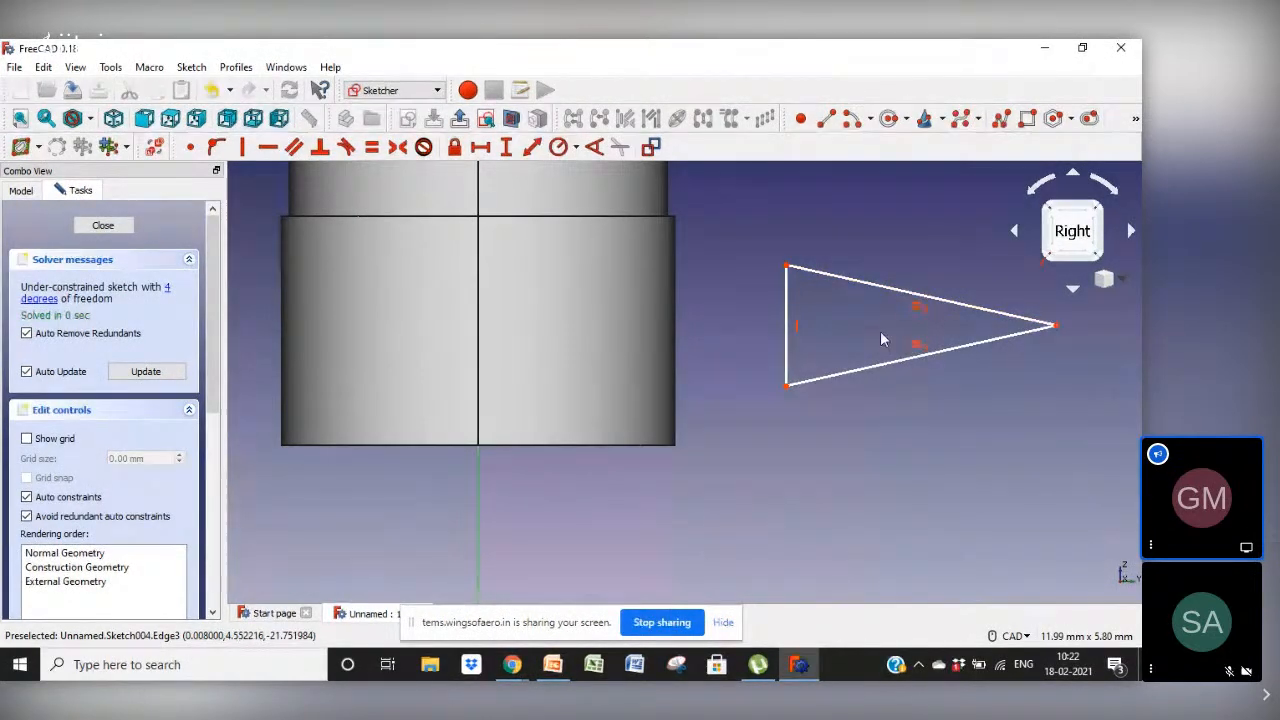
Fillet the triangle's outer apex between the two slanted sides
left_click(1136, 121)
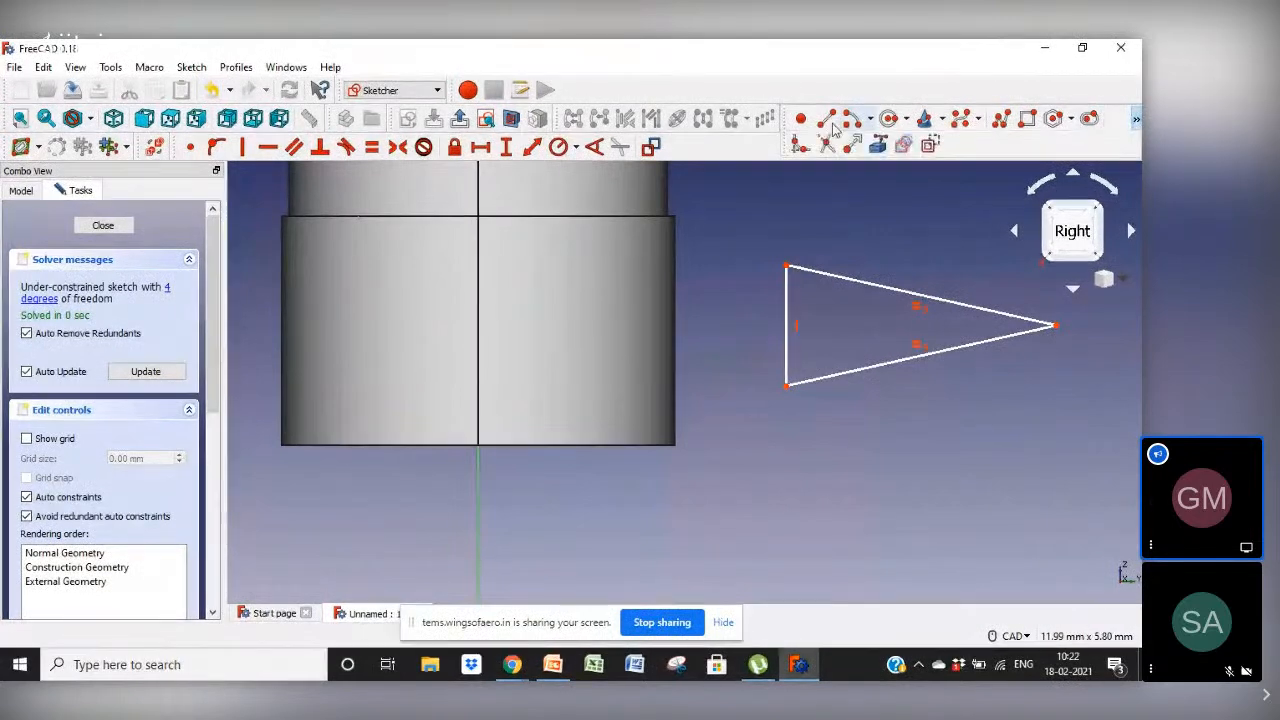
left_click(800, 147)
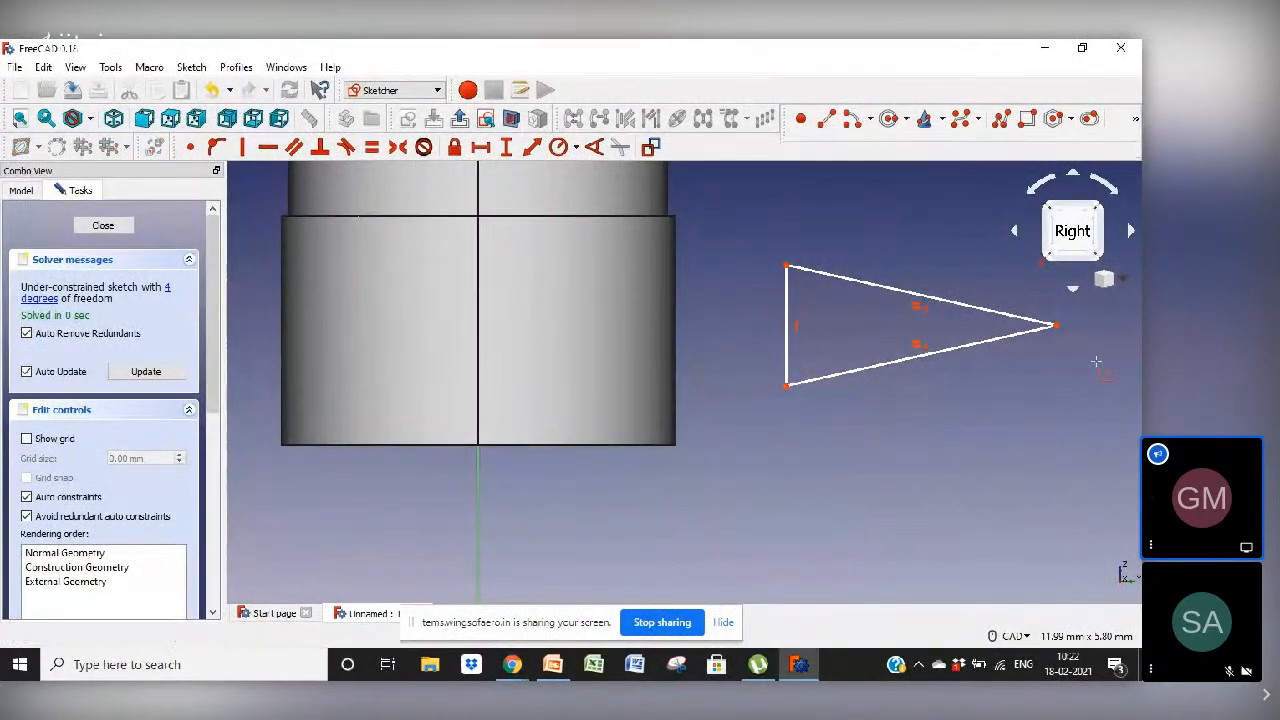
left_click(1030, 330)
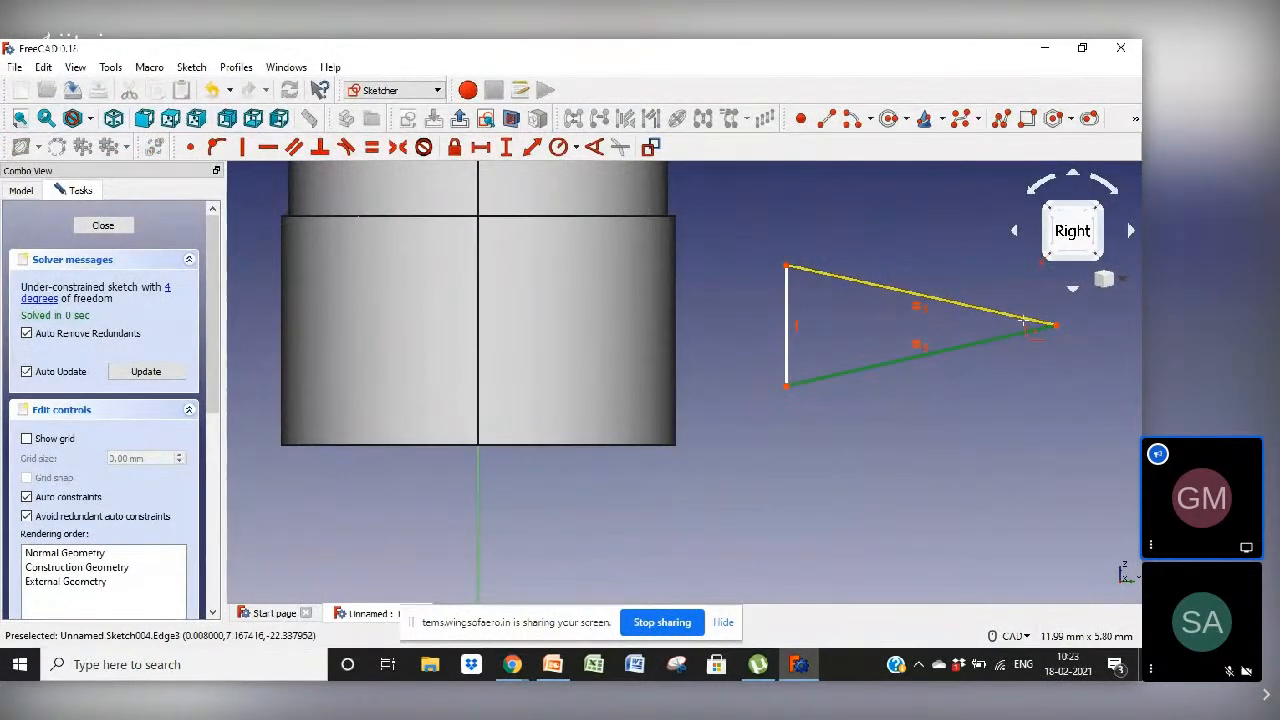
left_click(1026, 321)
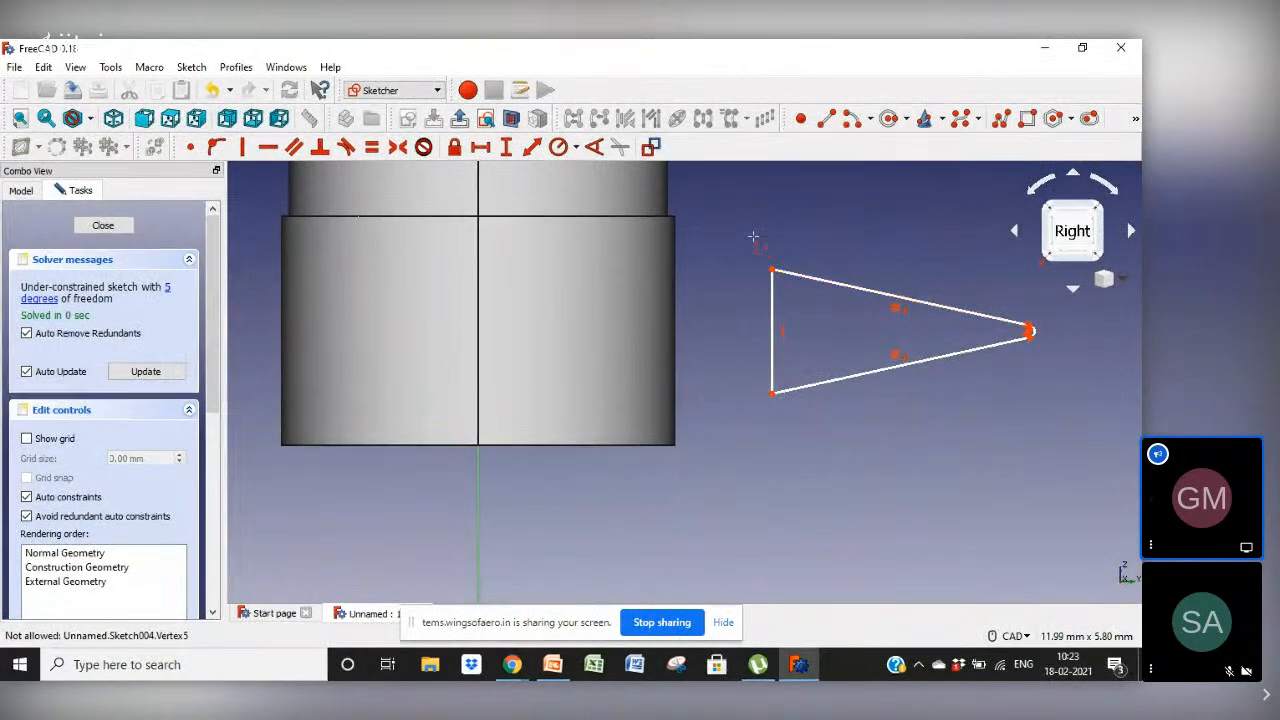
Add a radius constraint of 1 mm to the rounded outer apex of the triangle
left_click(558, 147)
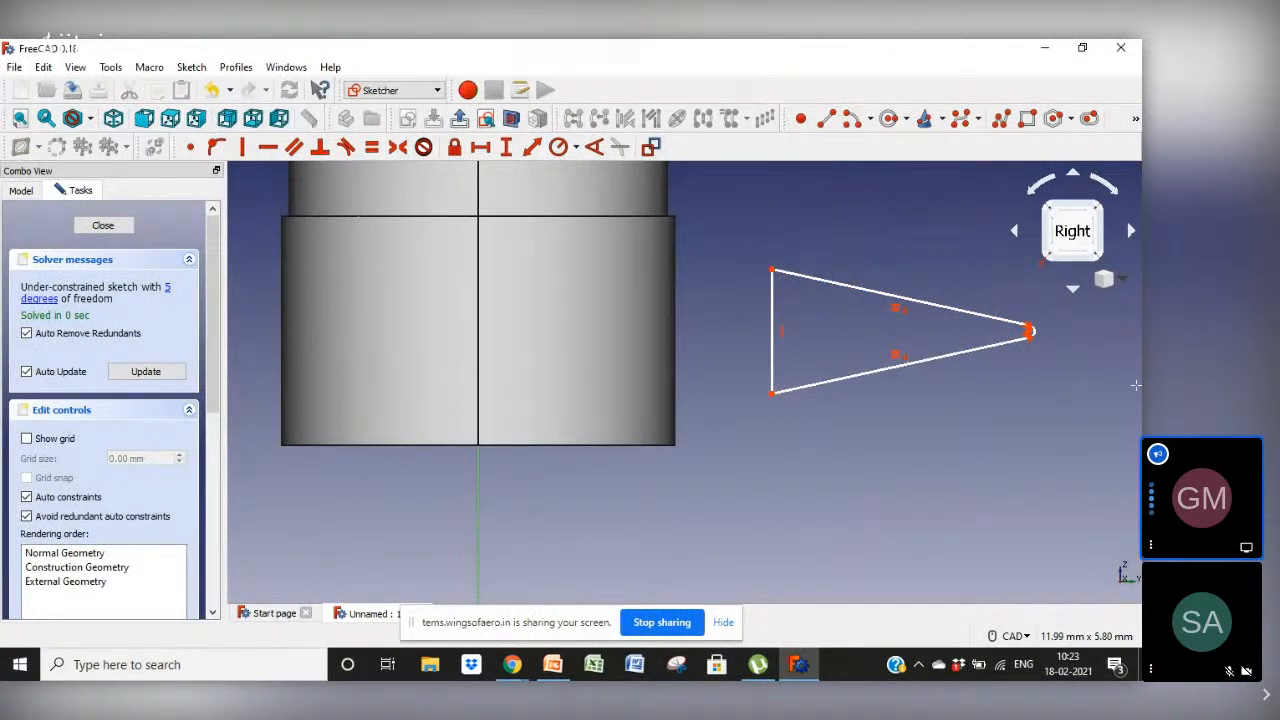
left_click(1034, 331)
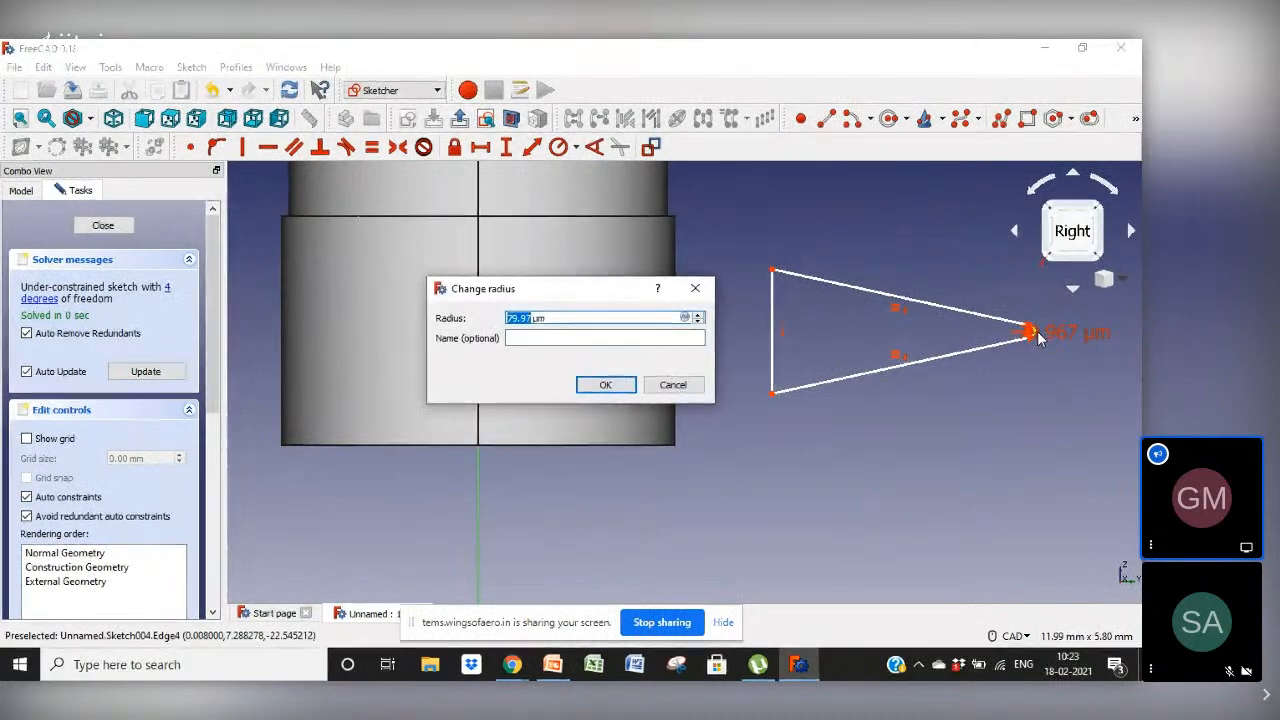
type("1")
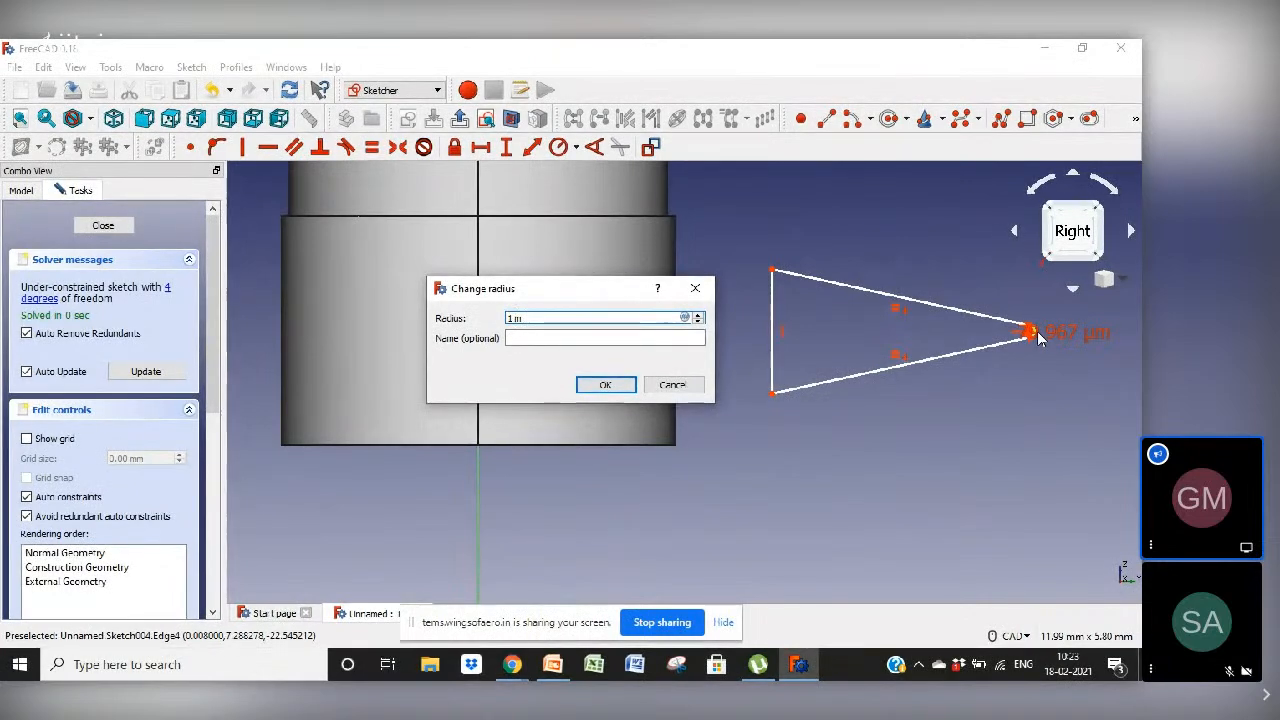
type("m")
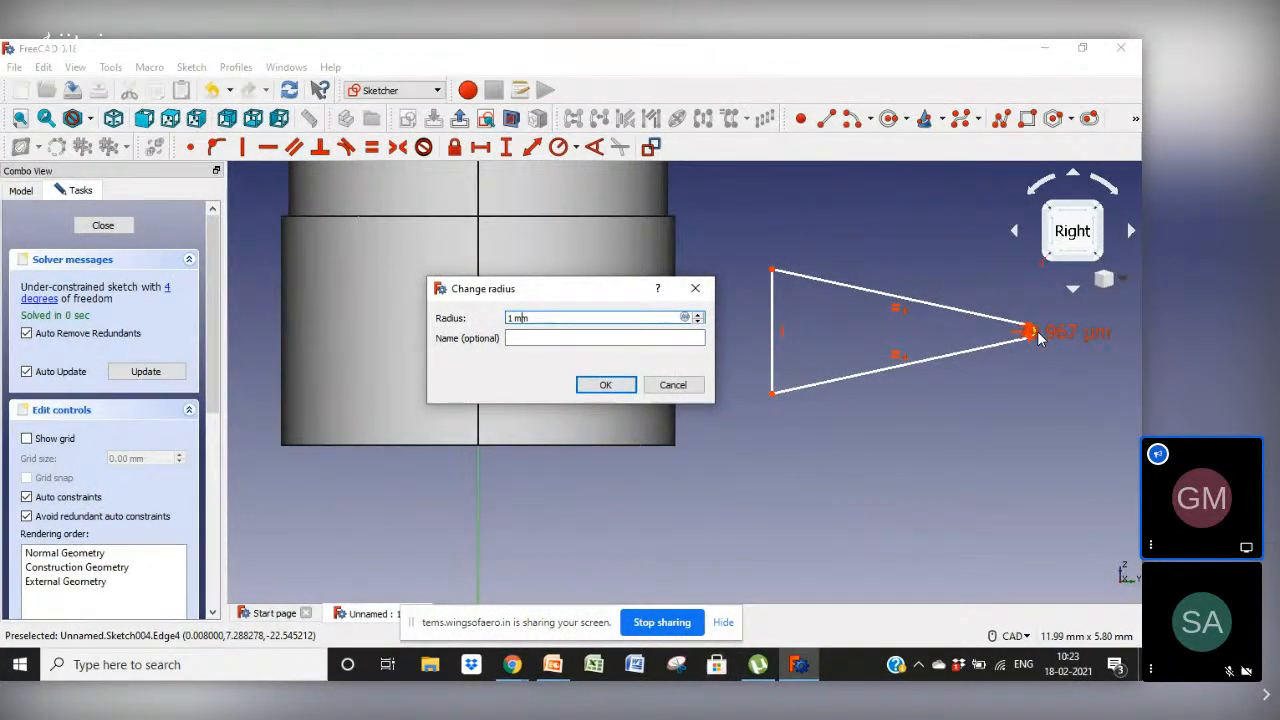
key("Return")
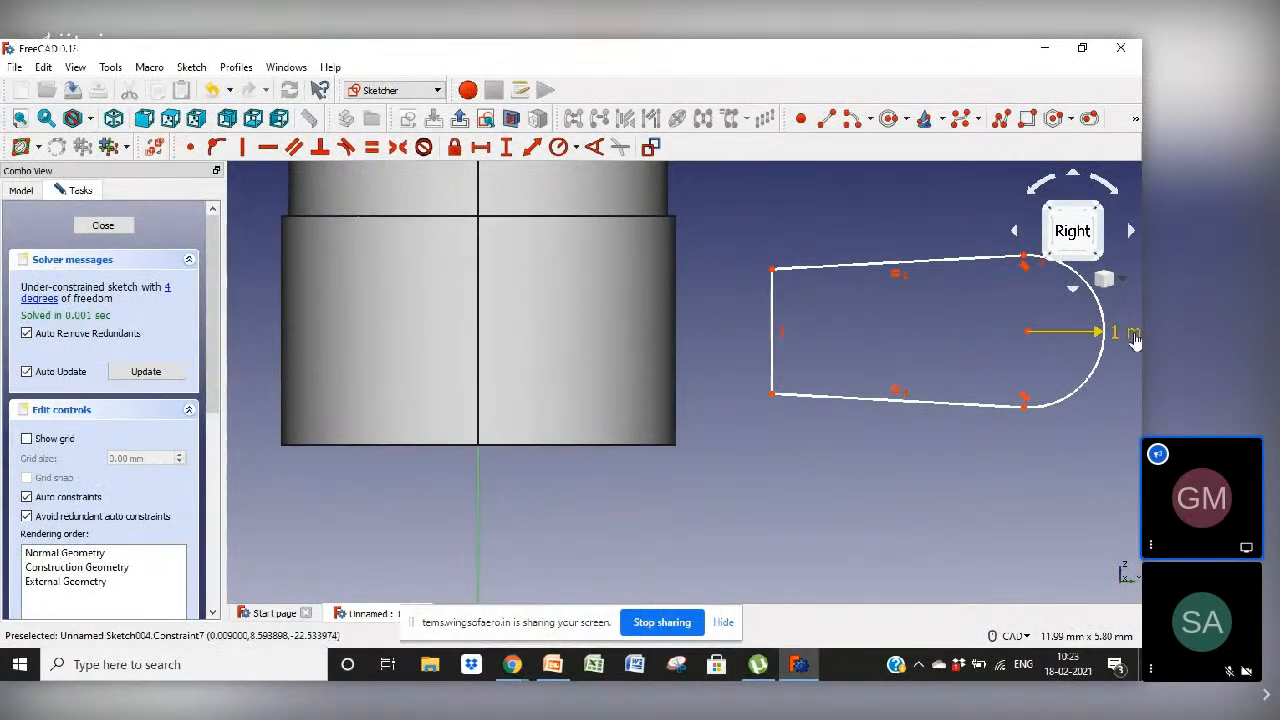
Set the apex arc's radius to 0.1 mm and move its dimension label outward, clear of the outline
double_click(1135, 337)
type("0.1")
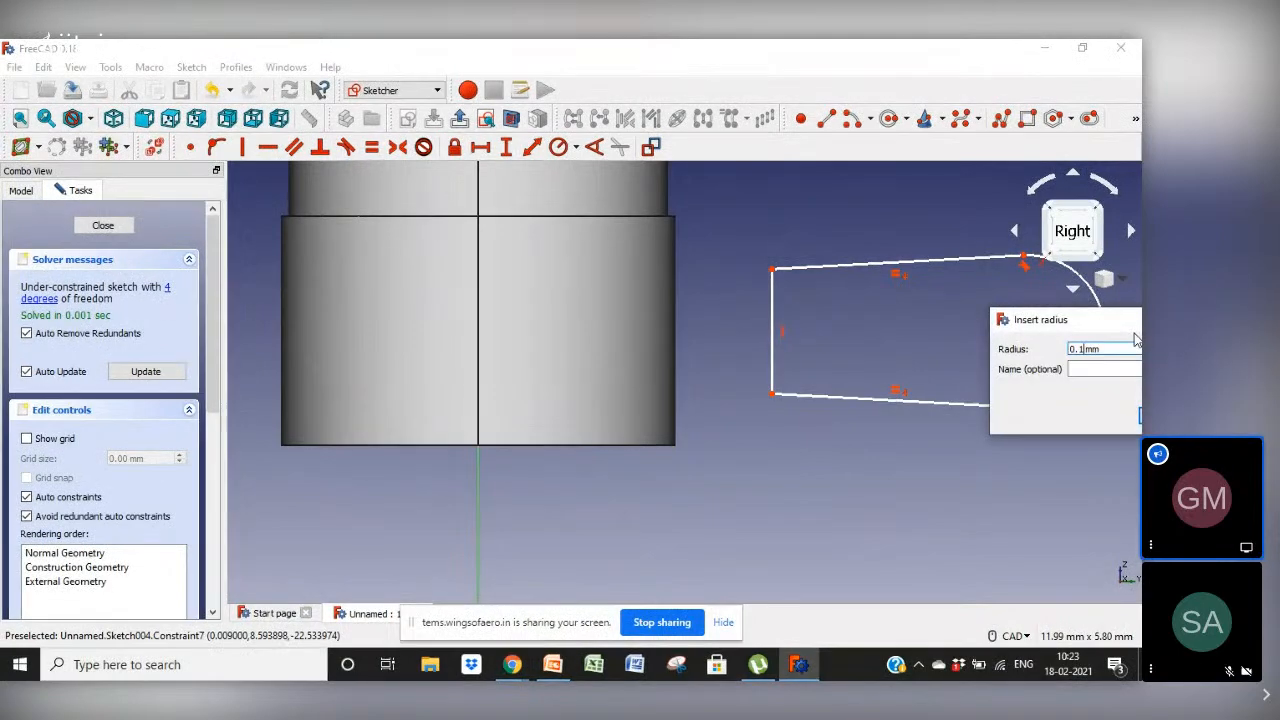
key("Return")
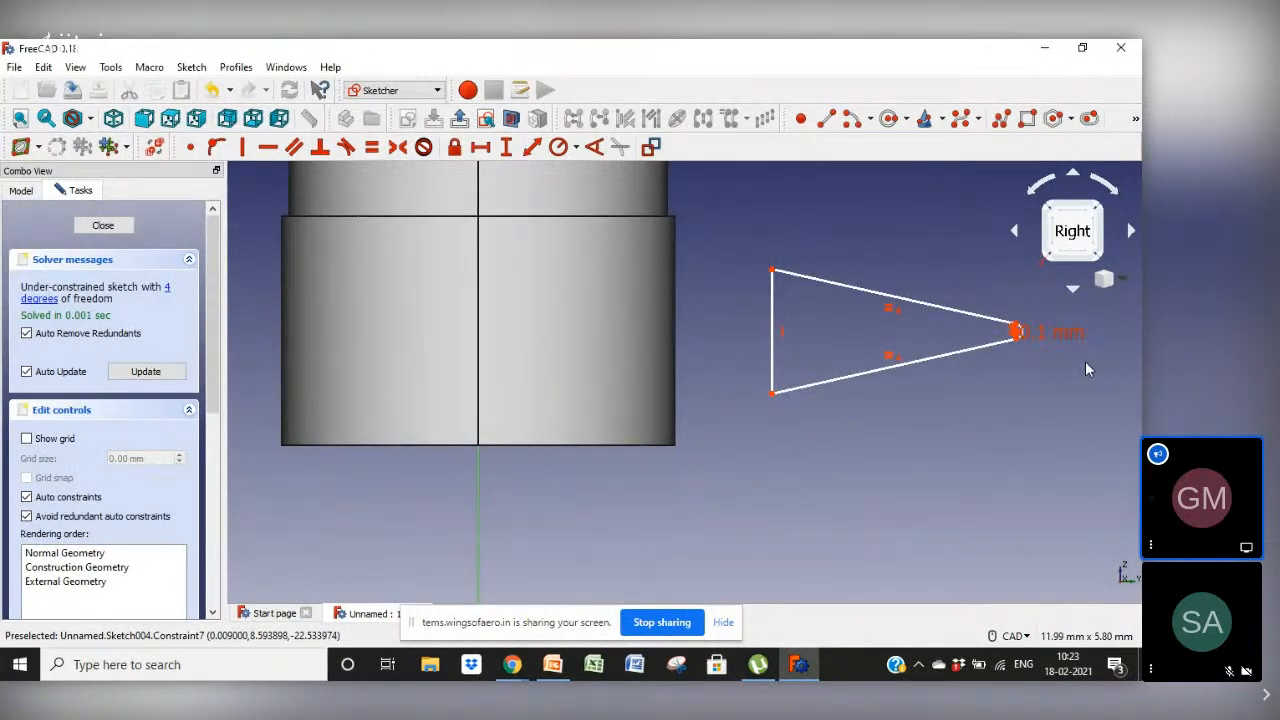
left_click_drag(1064, 342, 1091, 334)
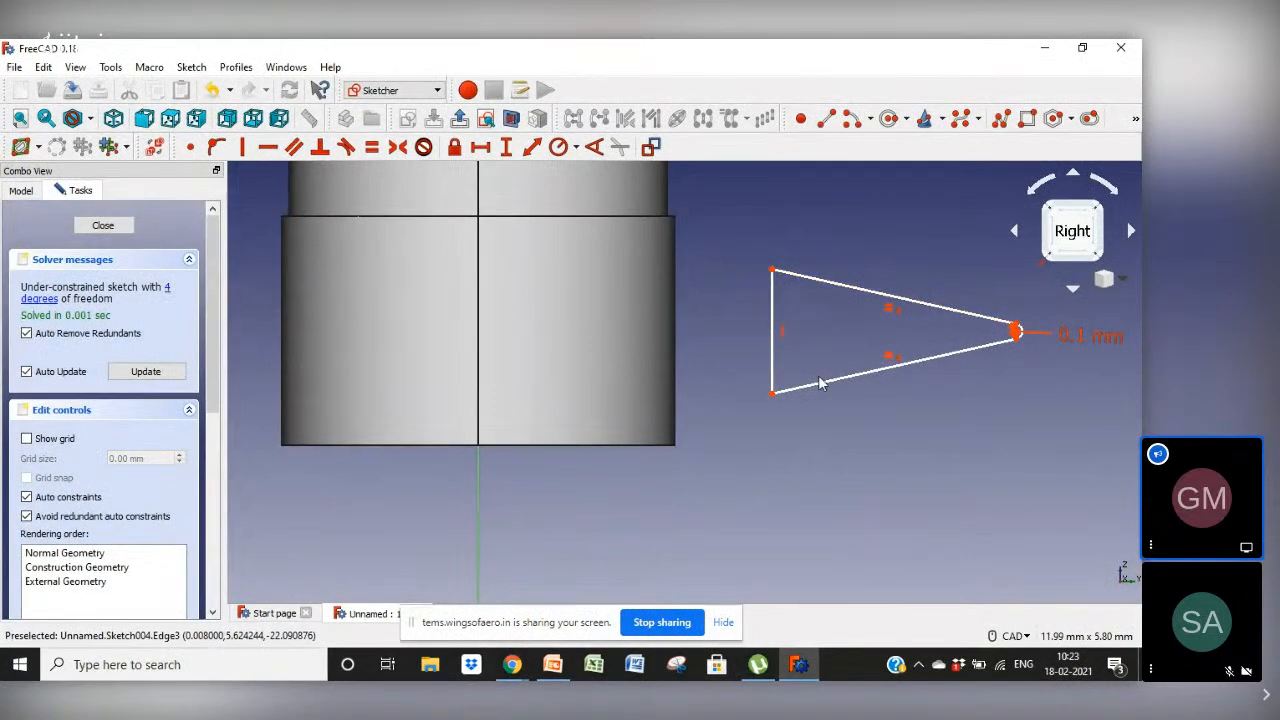
Lengthen the triangle's vertical inner side and reposition the outline so that side sits just beside the lower collar
left_click_drag(772, 345, 692, 342)
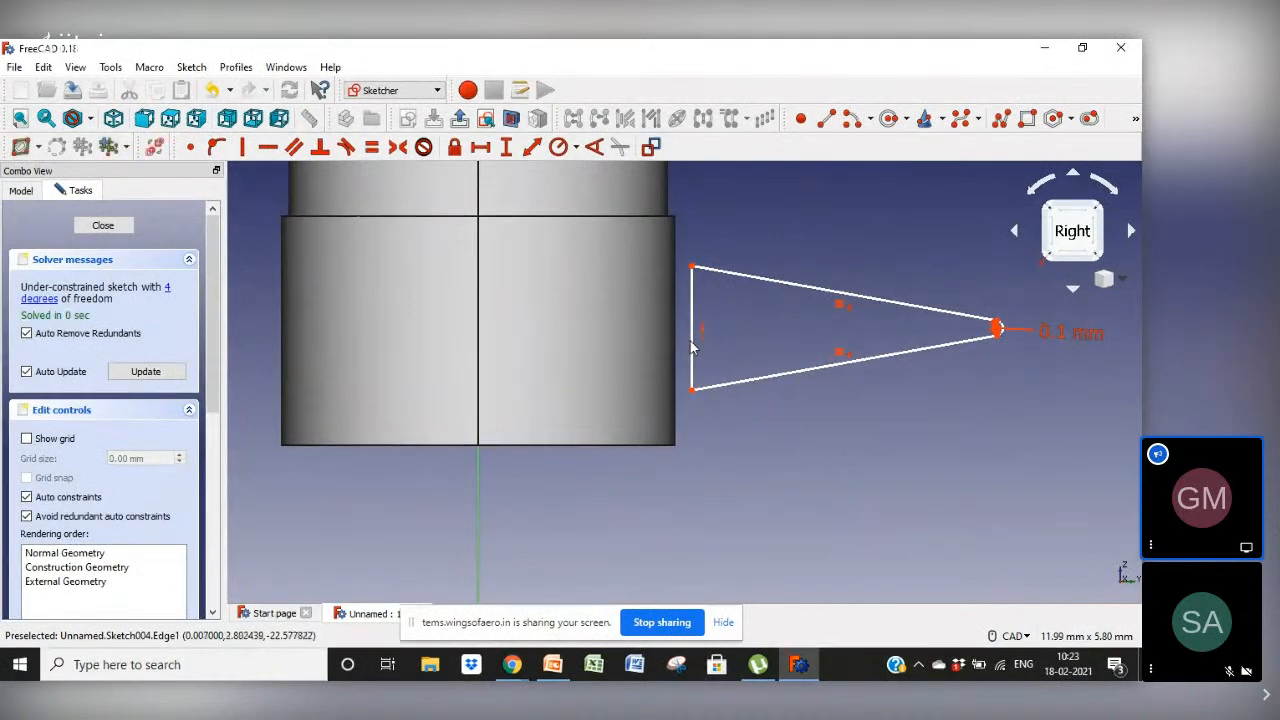
left_click_drag(692, 392, 690, 413)
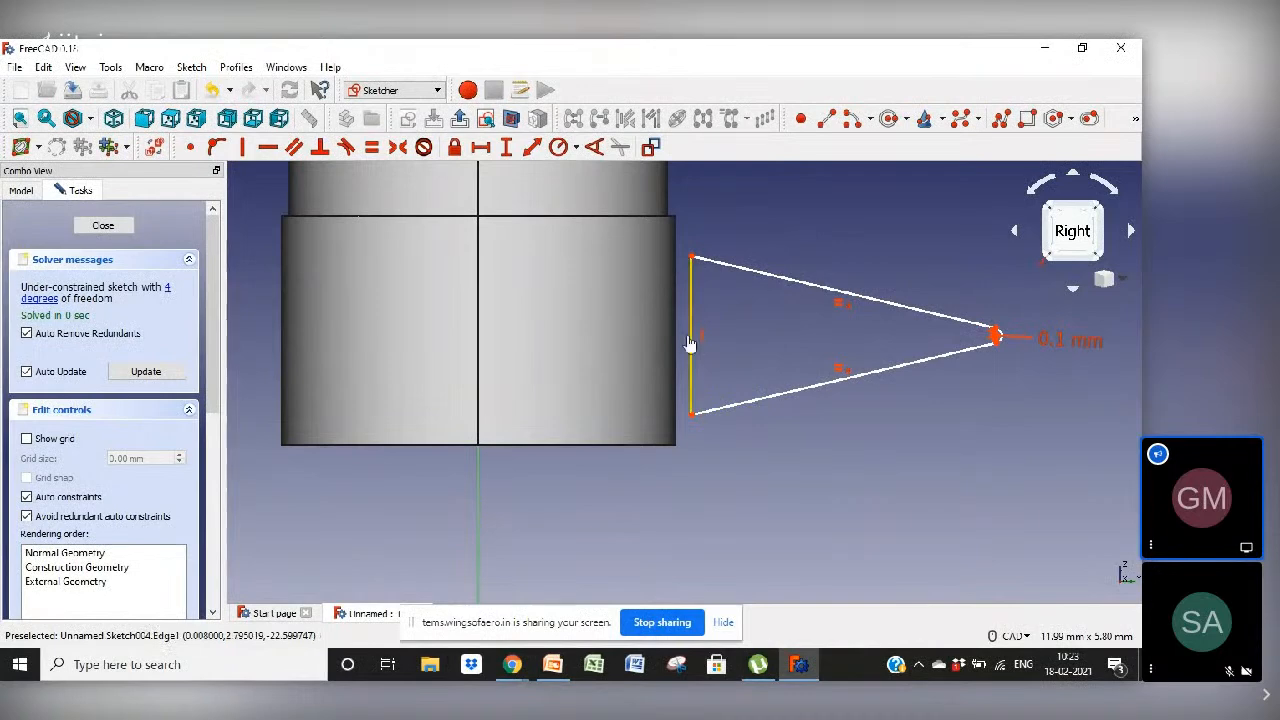
left_click_drag(689, 343, 672, 336)
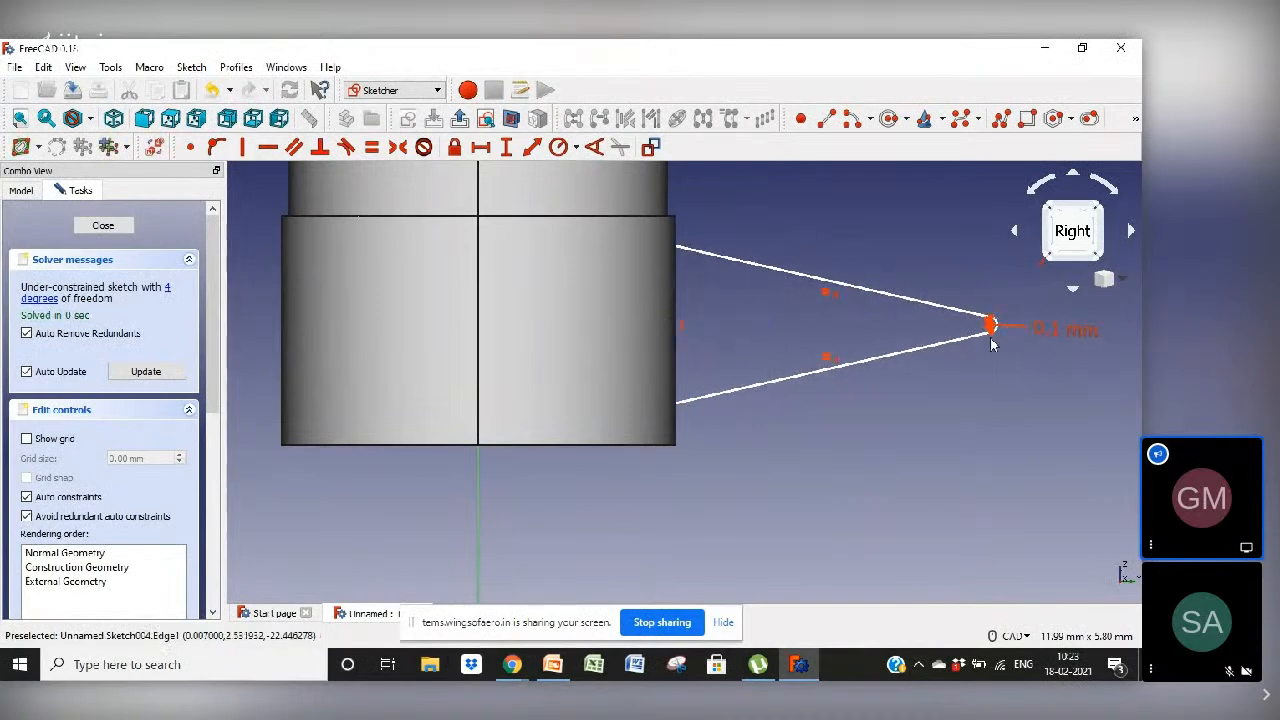
left_click_drag(989, 331, 1076, 357)
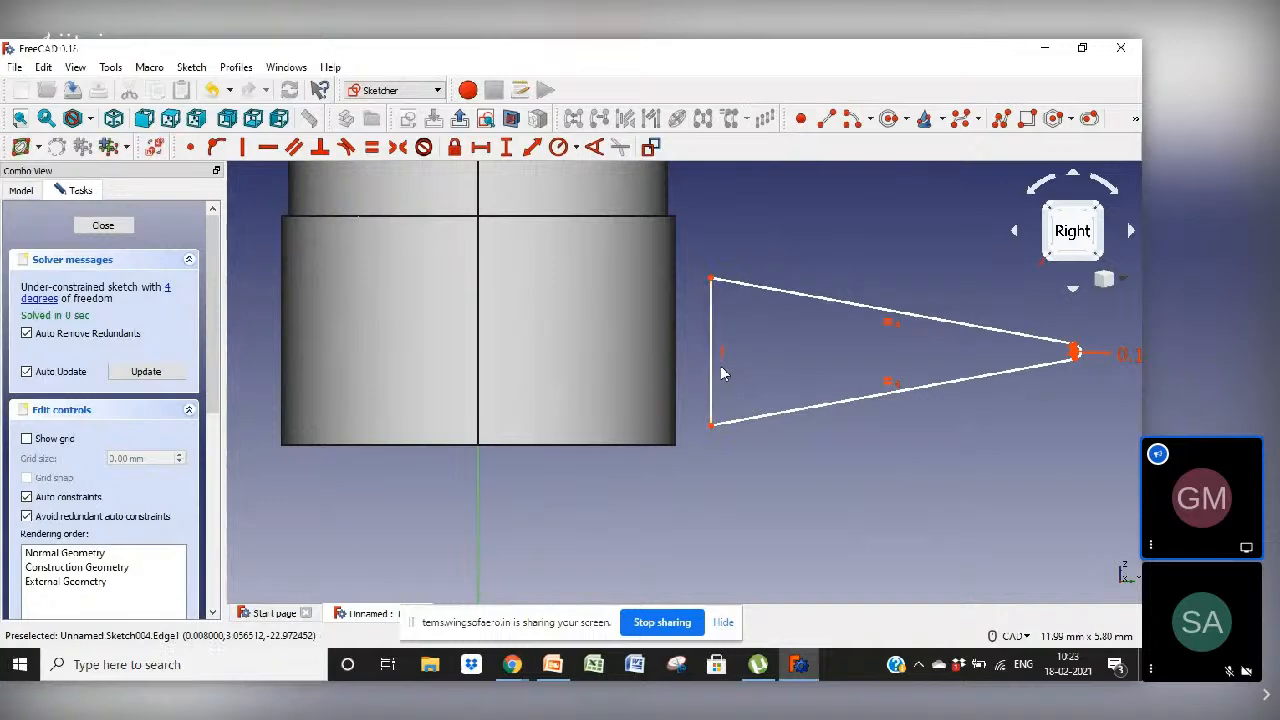
left_click_drag(716, 369, 921, 378)
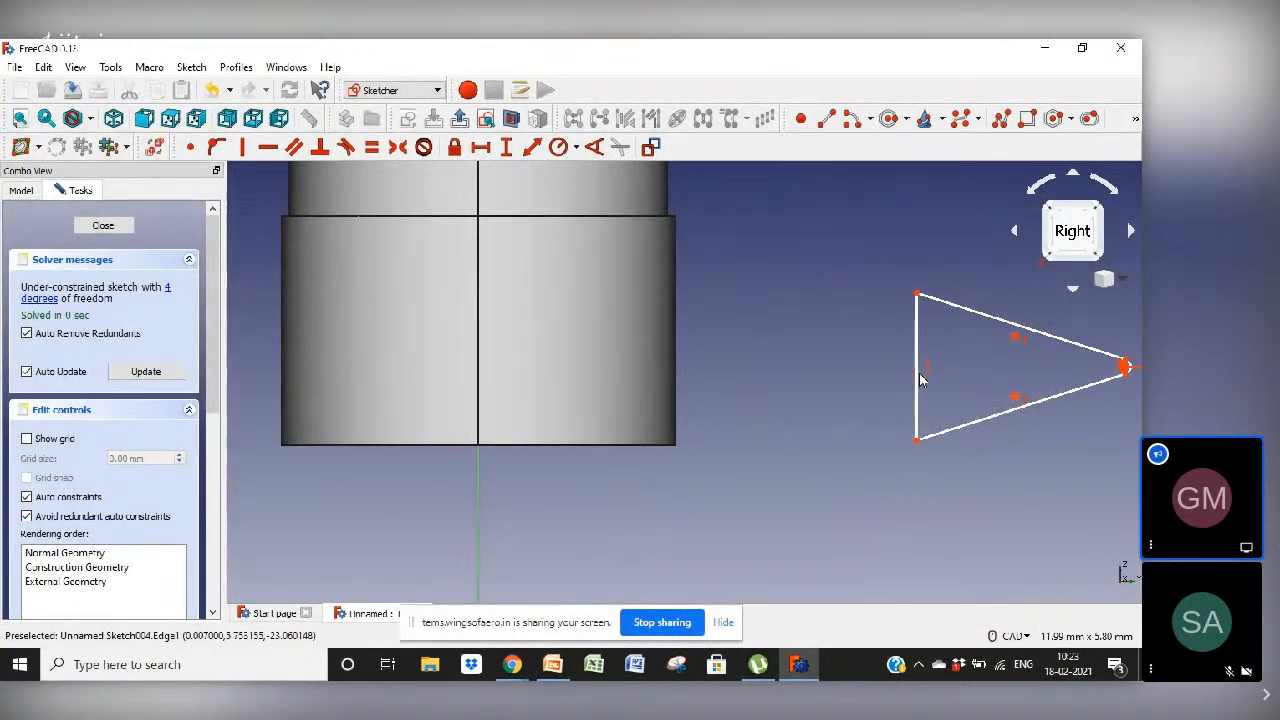
left_click(919, 375)
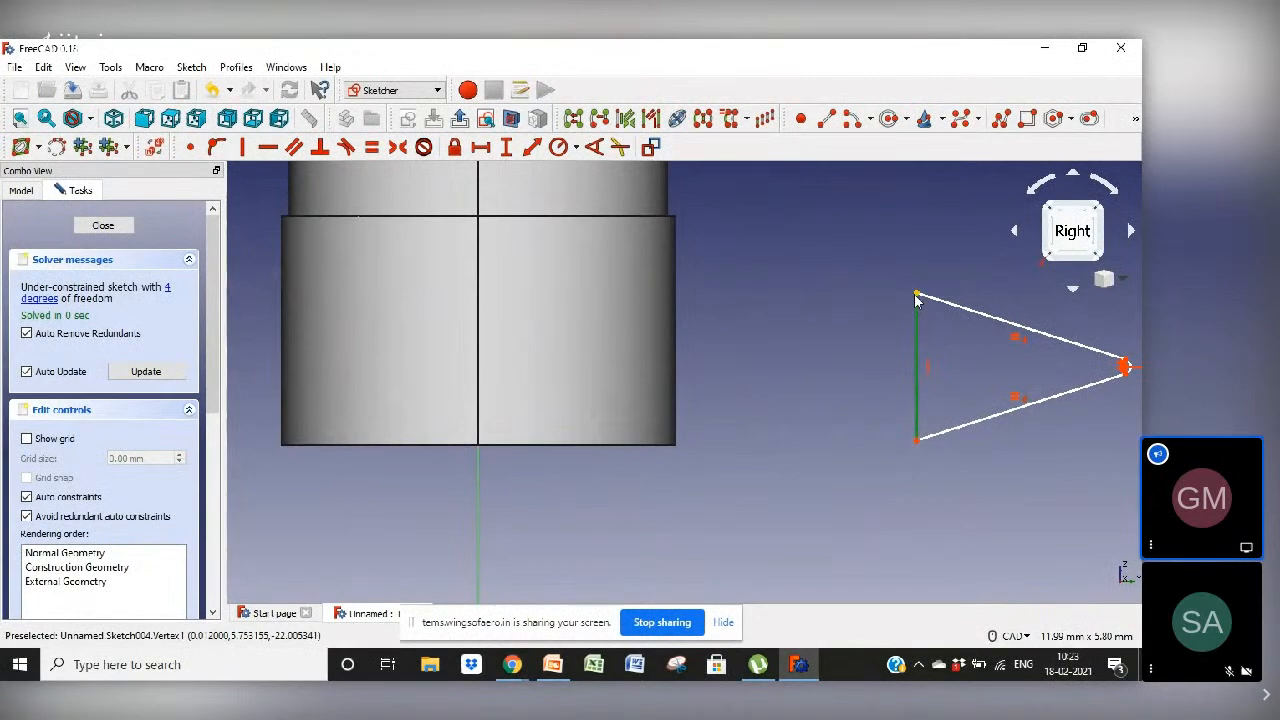
left_click_drag(916, 298, 876, 298)
left_click_drag(1117, 370, 1033, 369)
left_click_drag(843, 371, 684, 344)
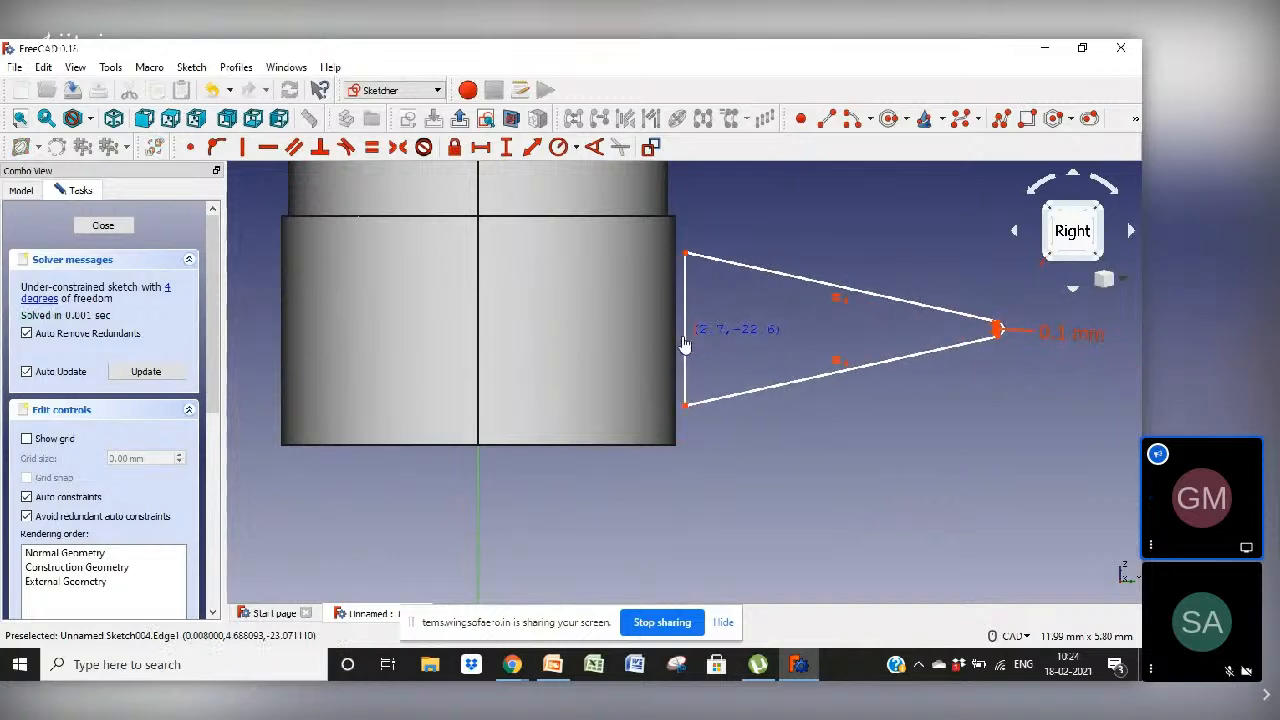
left_click_drag(687, 411, 687, 430)
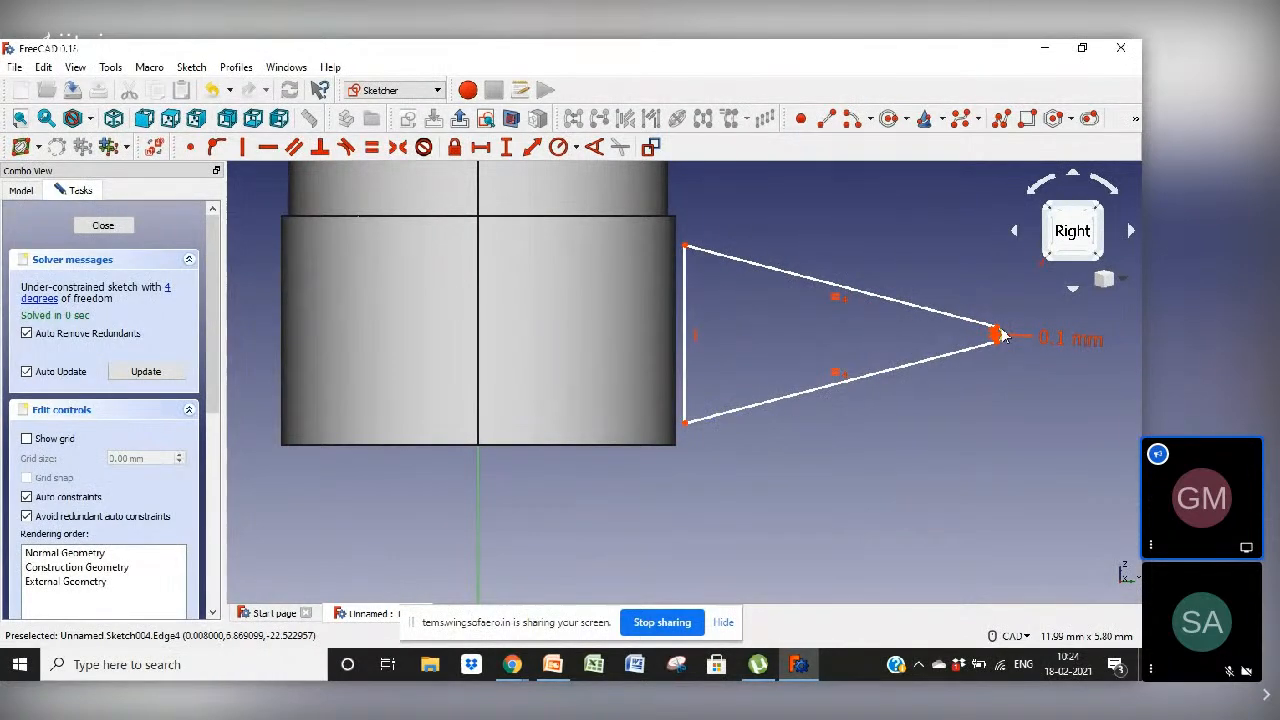
Shorten the triangle by repositioning its apex and inner side, placing the inner side just inside the lower collar's edge
left_click_drag(995, 335, 1047, 337)
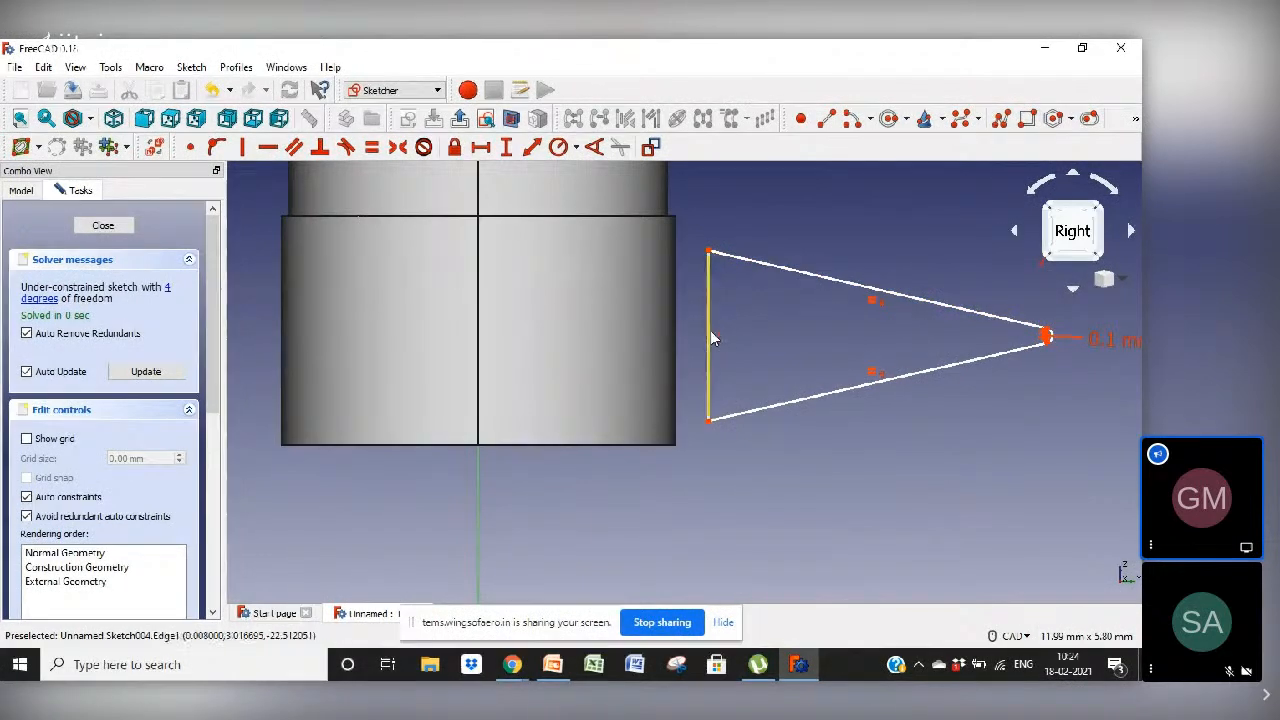
left_click_drag(713, 340, 833, 351)
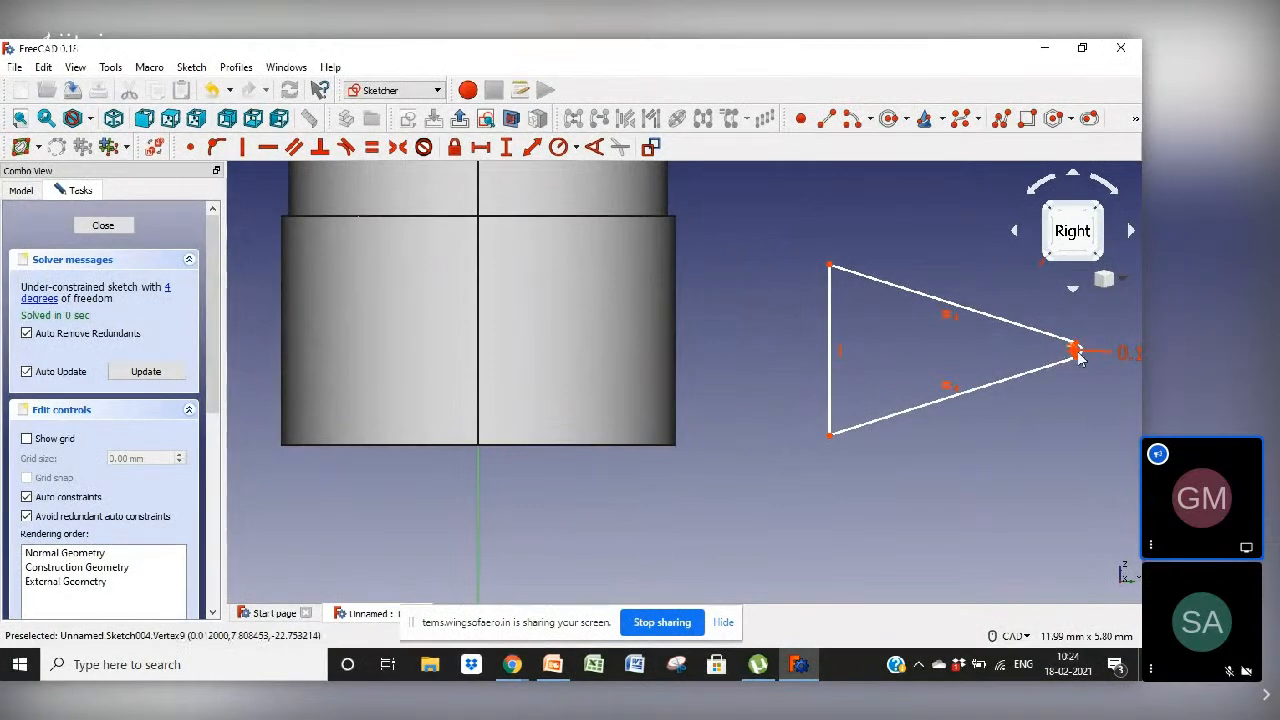
left_click_drag(1078, 356, 760, 343)
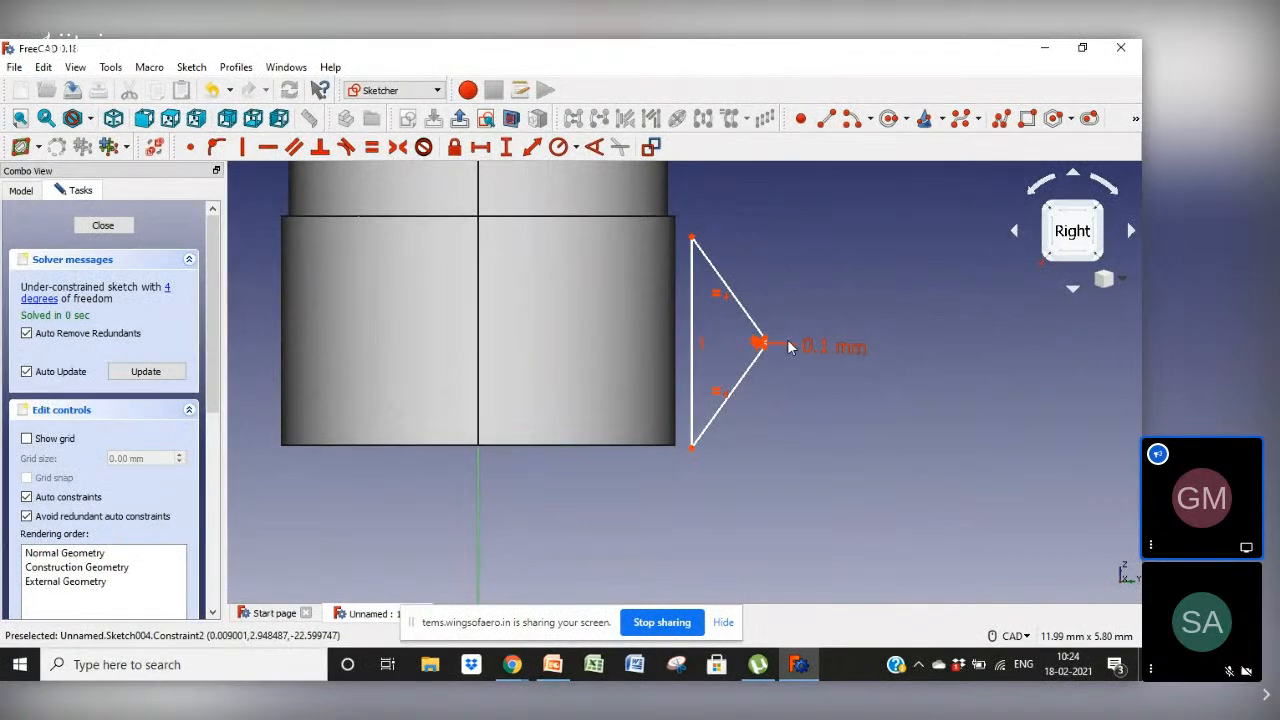
left_click_drag(695, 360, 673, 350)
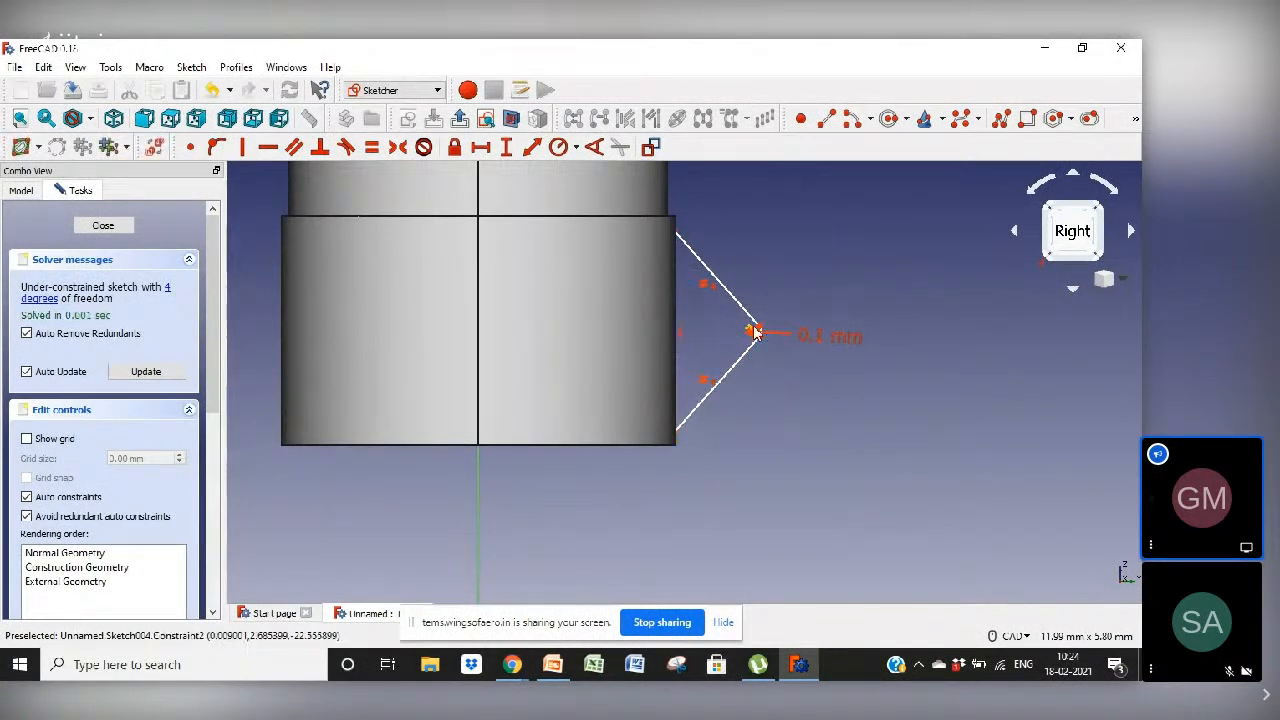
left_click_drag(757, 338, 940, 352)
left_click_drag(749, 347, 674, 315)
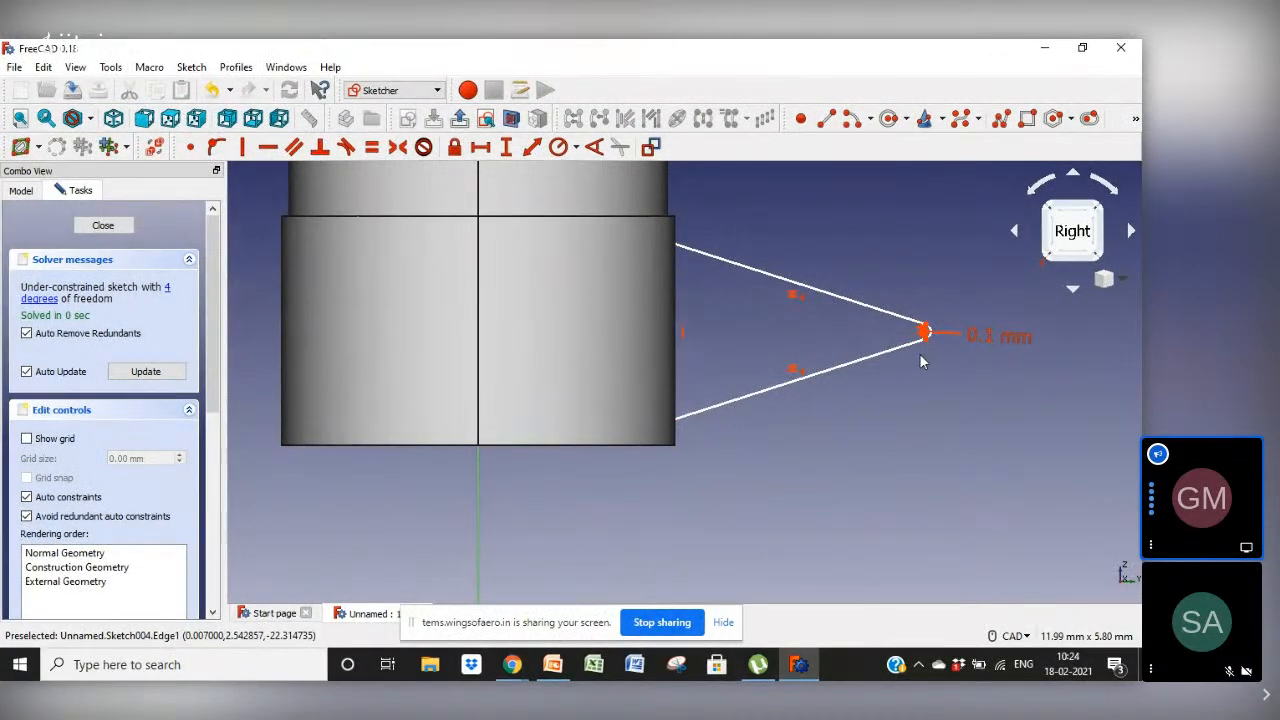
Draw a small circle inside the triangle for the lug hole, between the collar and the apex
left_click(889, 119)
left_click(769, 324)
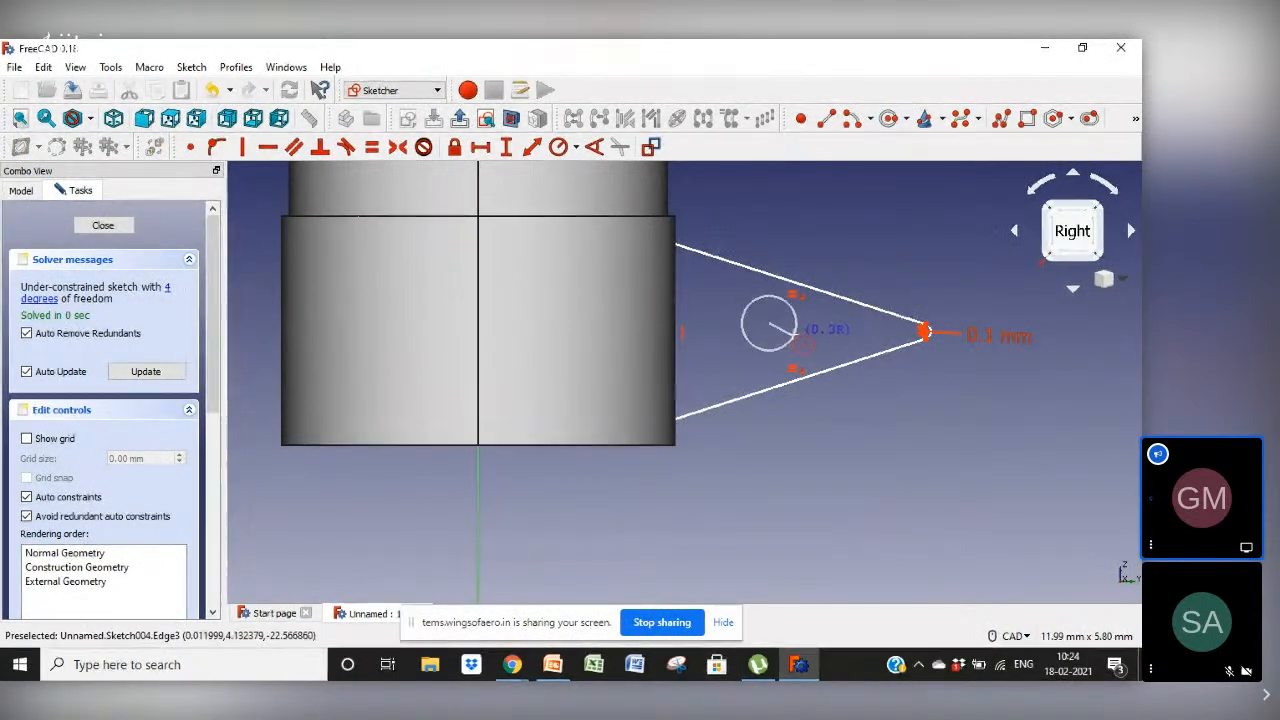
left_click(797, 345)
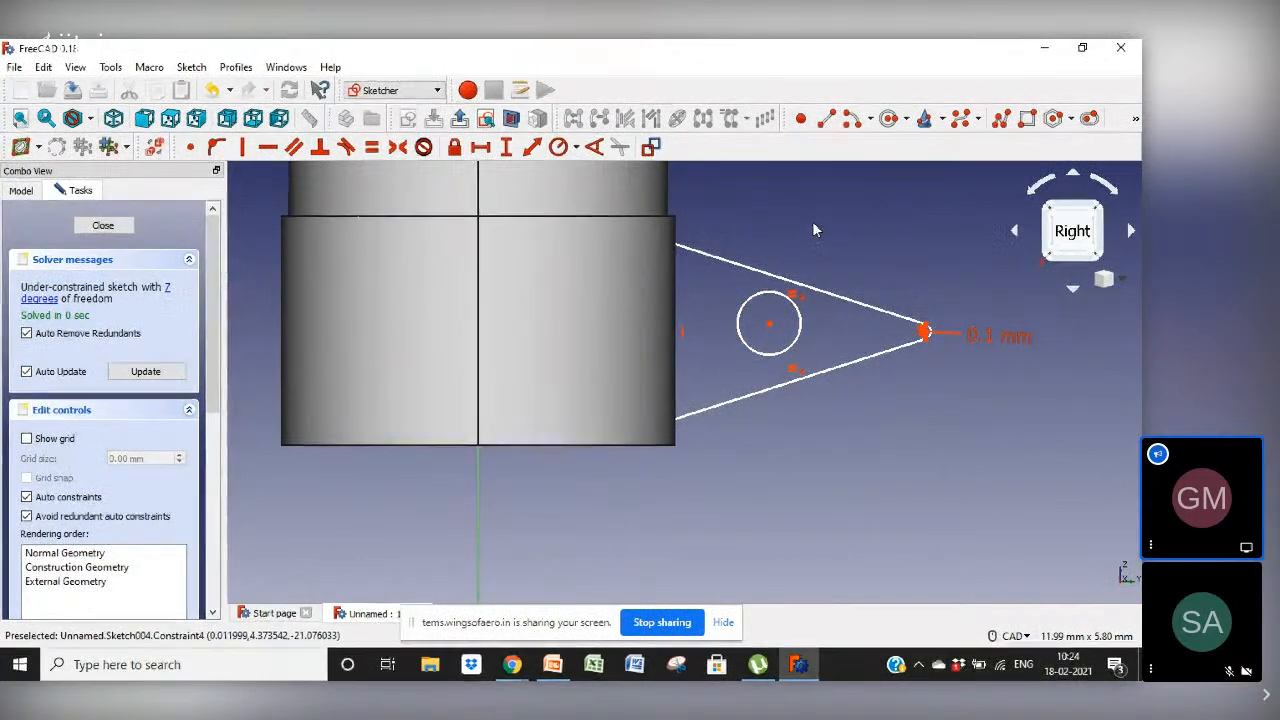
left_click(769, 324)
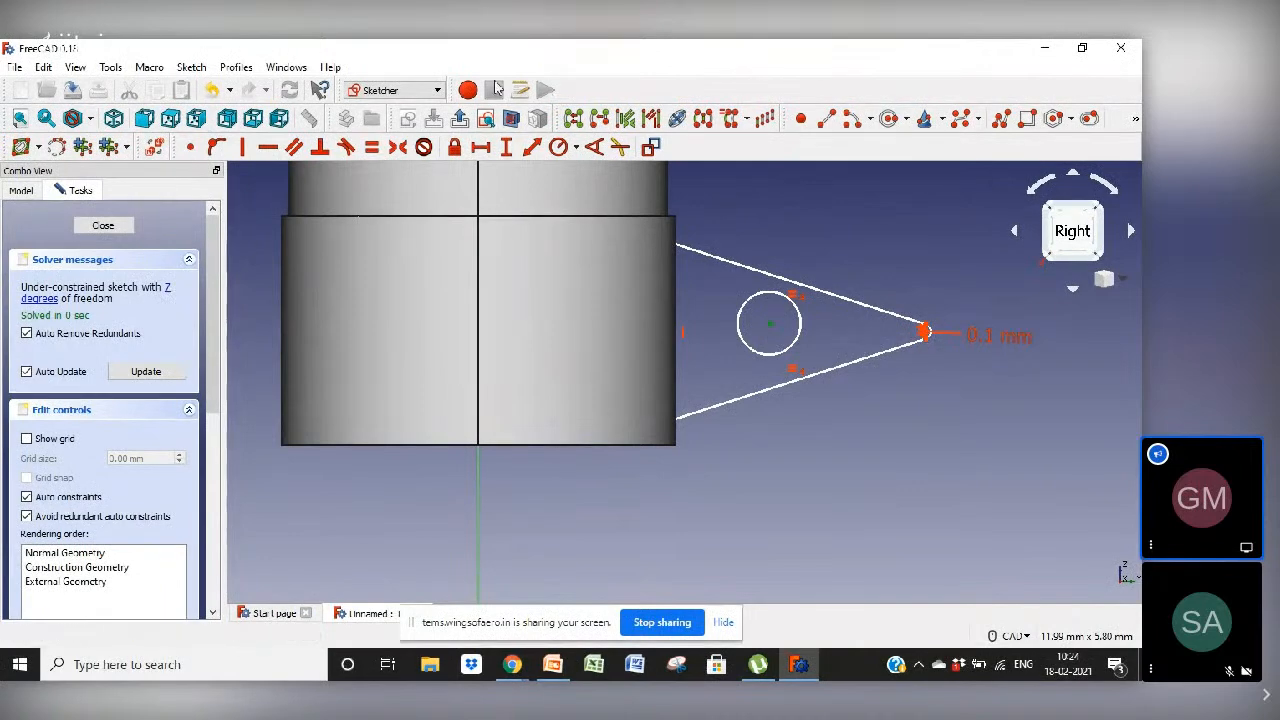
left_click(483, 148)
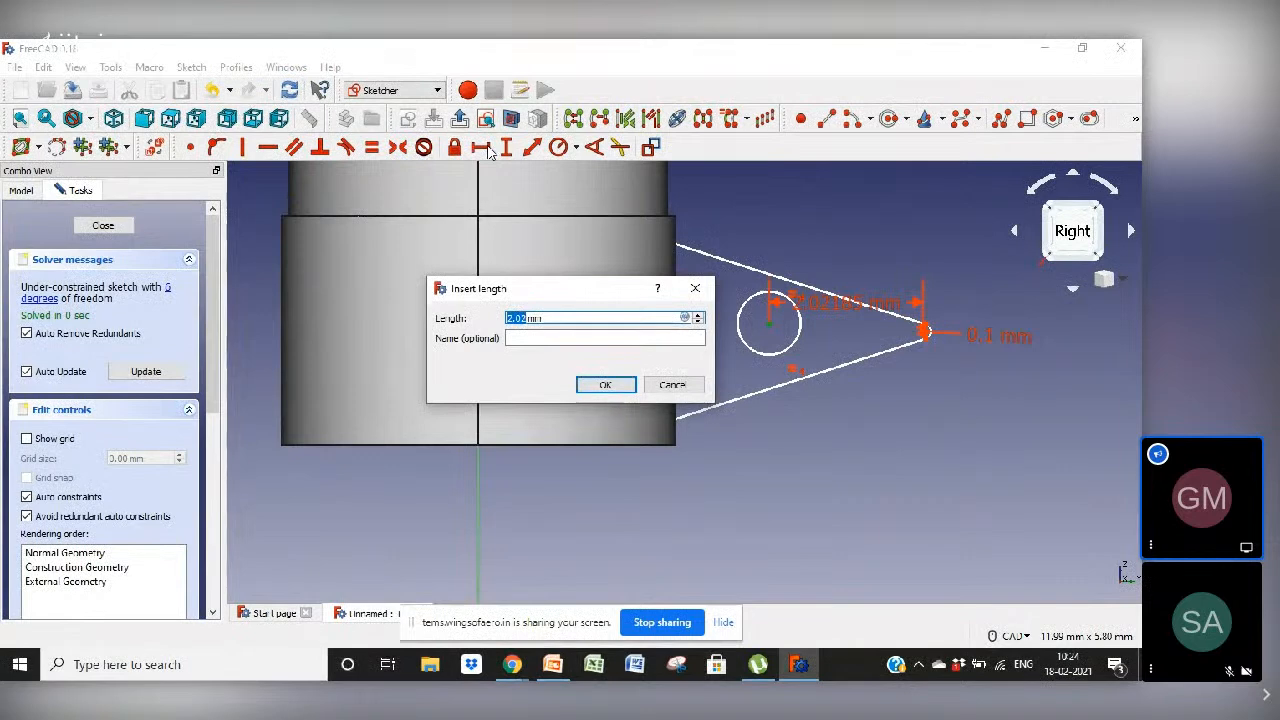
left_click(671, 385)
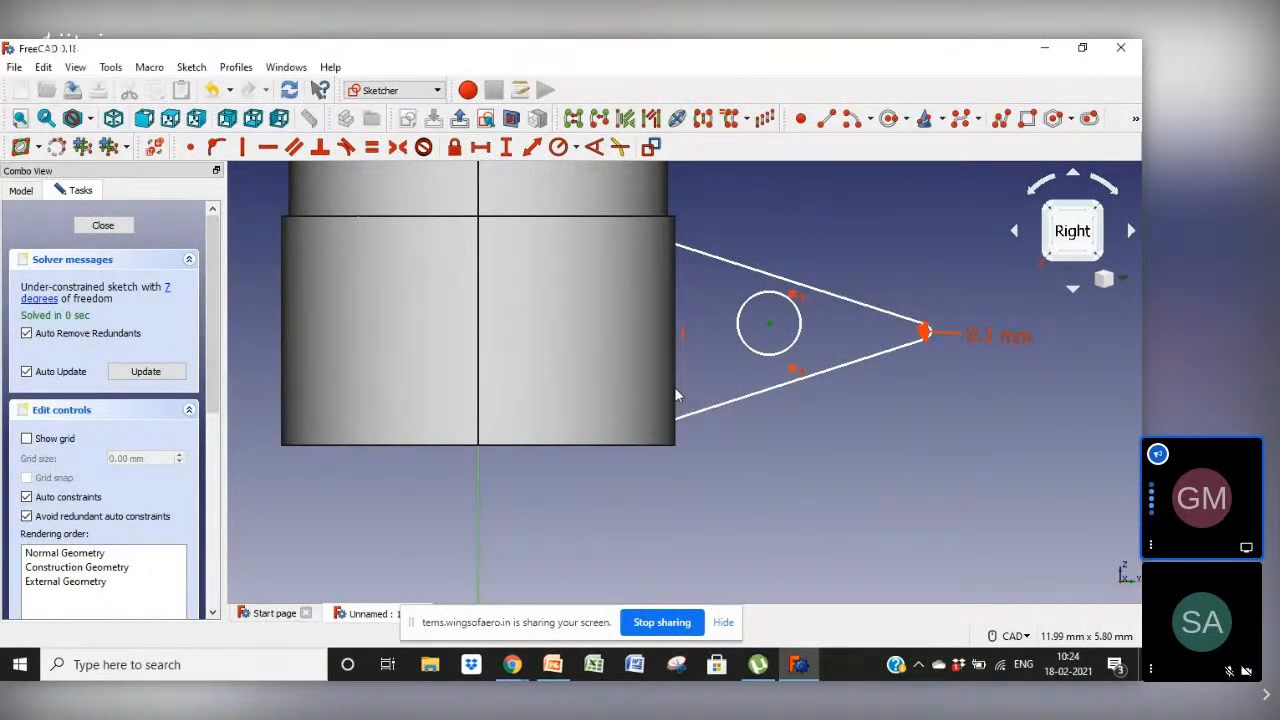
Constrain the vertical distance between the circle's centre and the apex arc's centre so that both are level
left_click(507, 148)
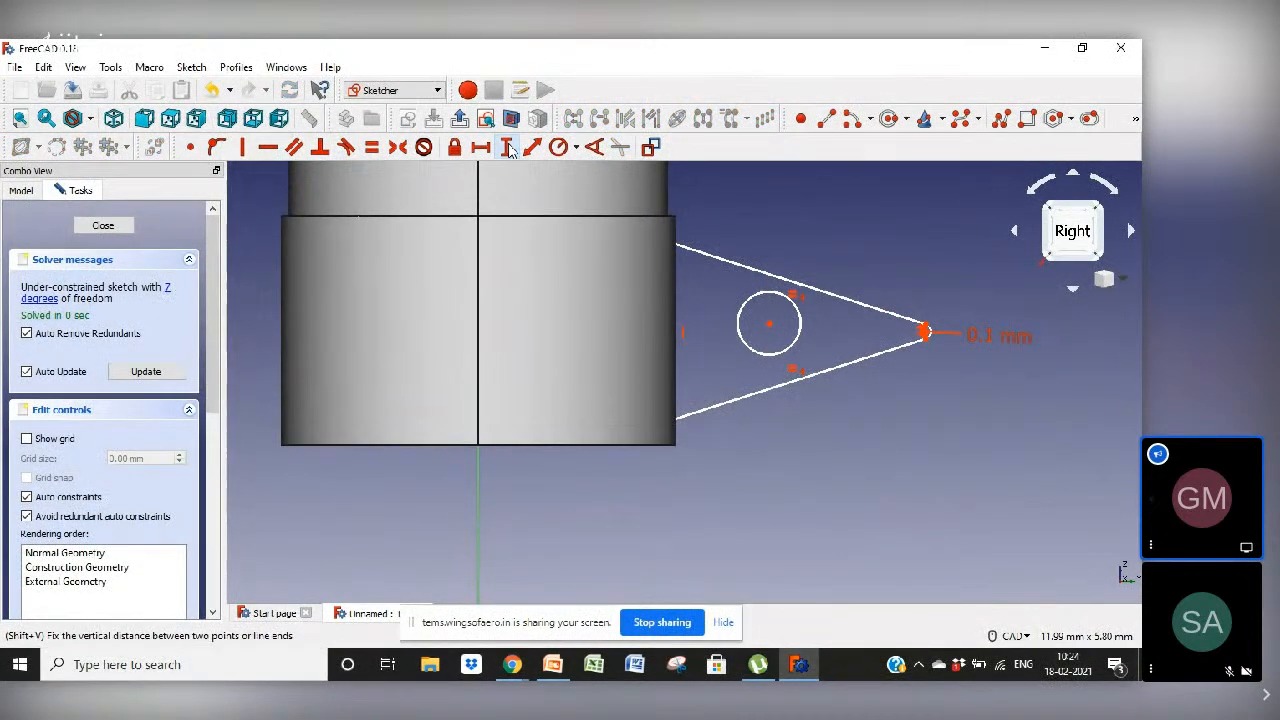
left_click(768, 323)
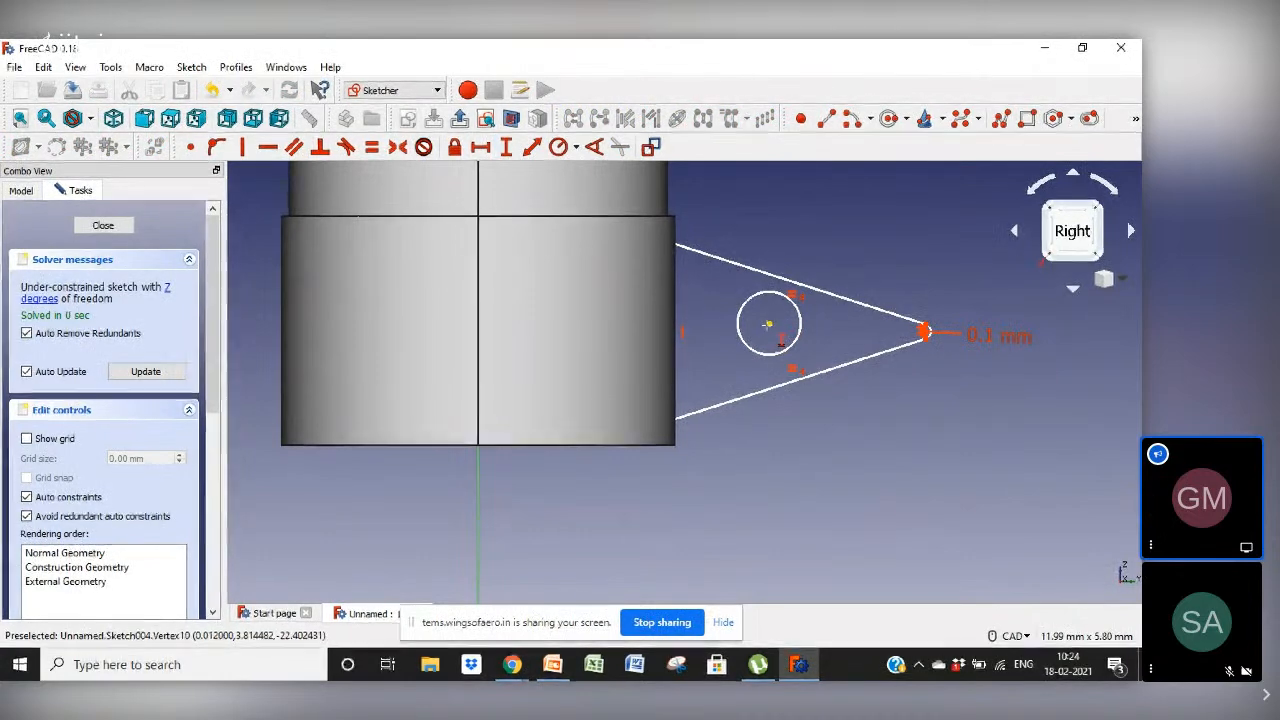
left_click(925, 332)
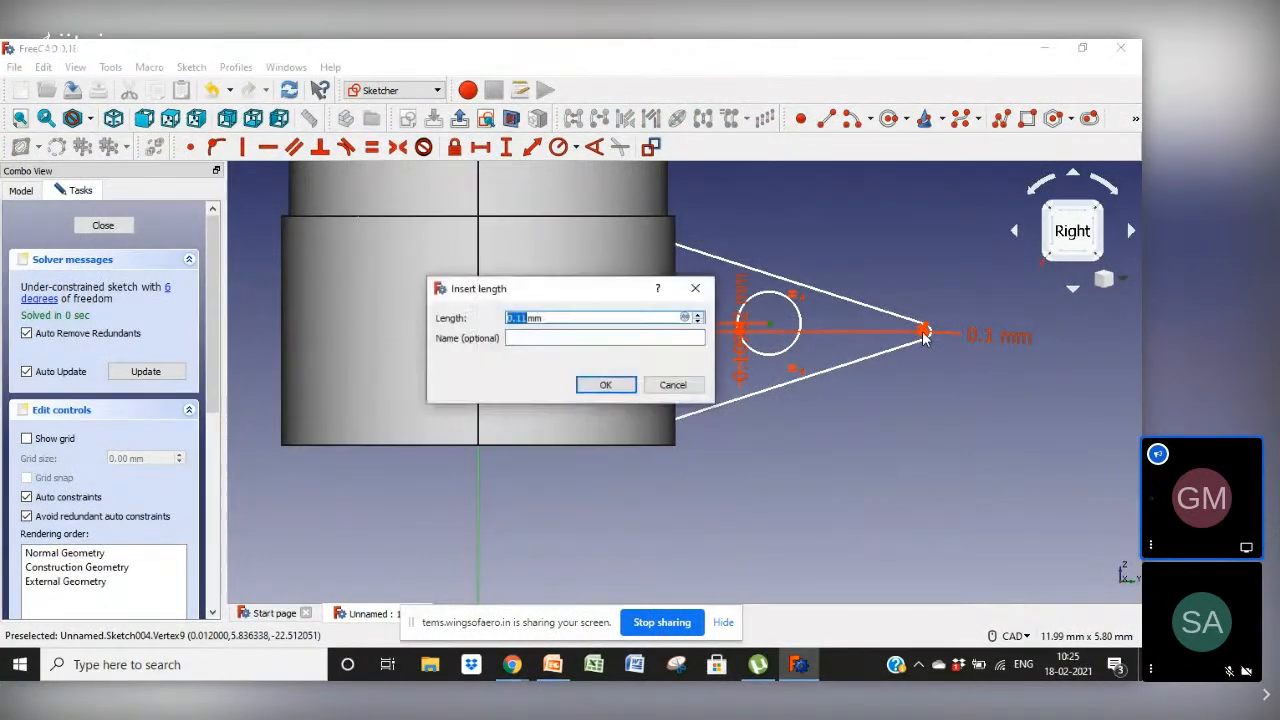
key("Return")
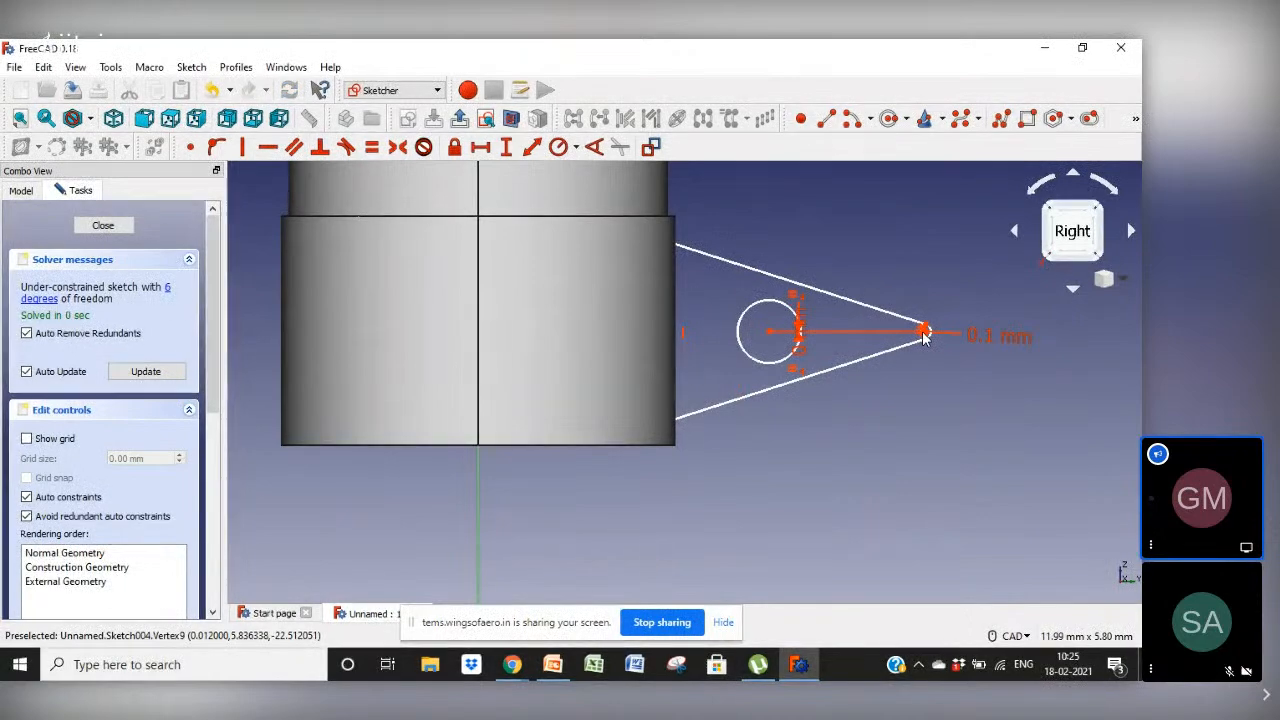
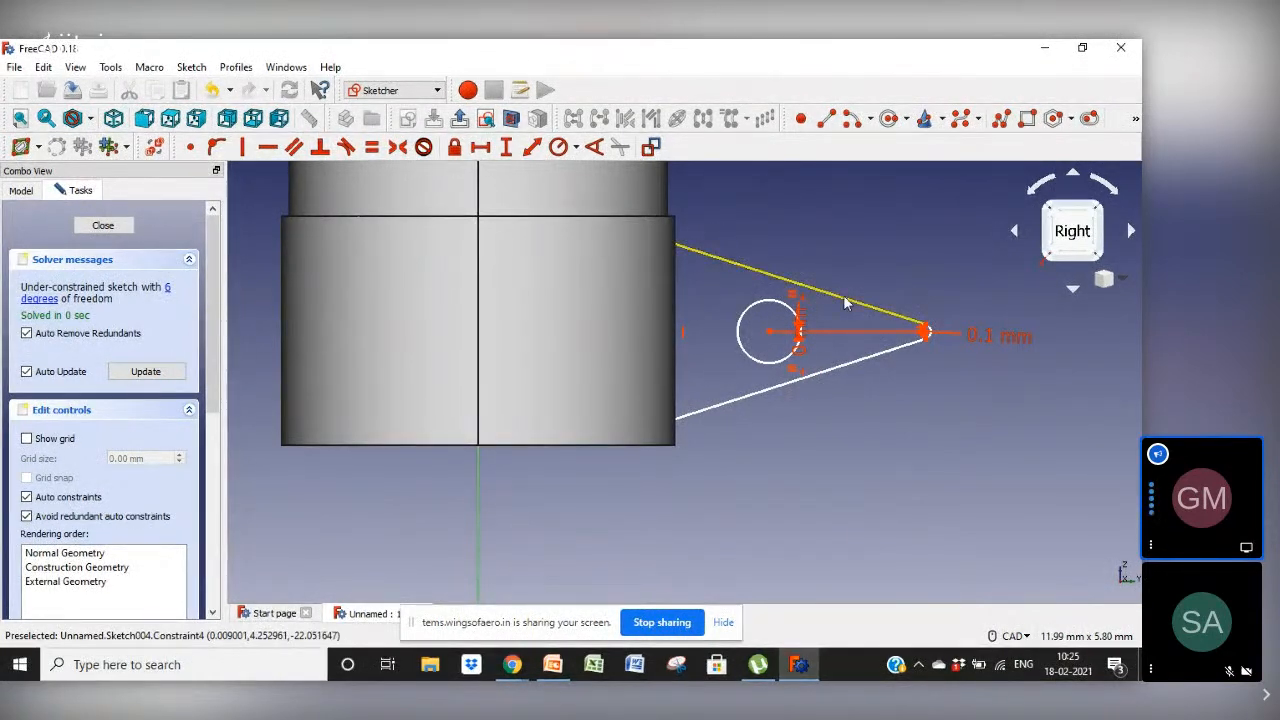
Pad the lug sketch 2 mm, symmetric to its sketch plane
left_click(104, 226)
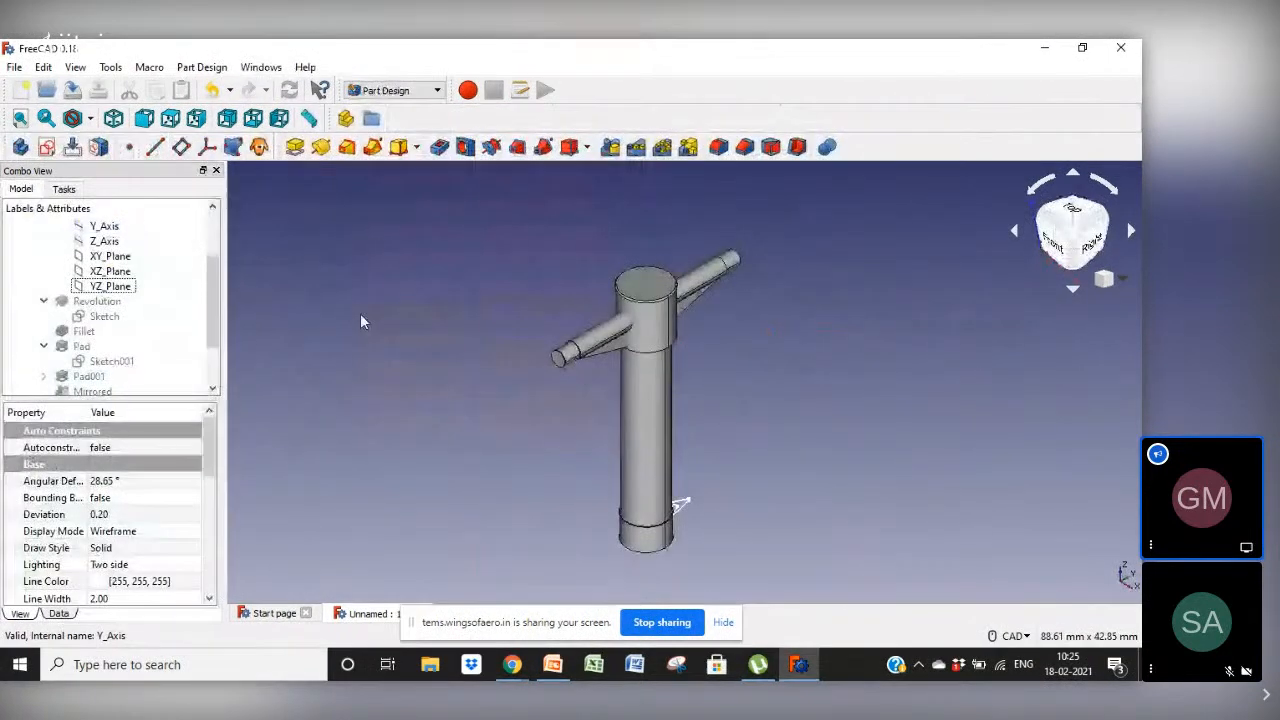
left_click(294, 147)
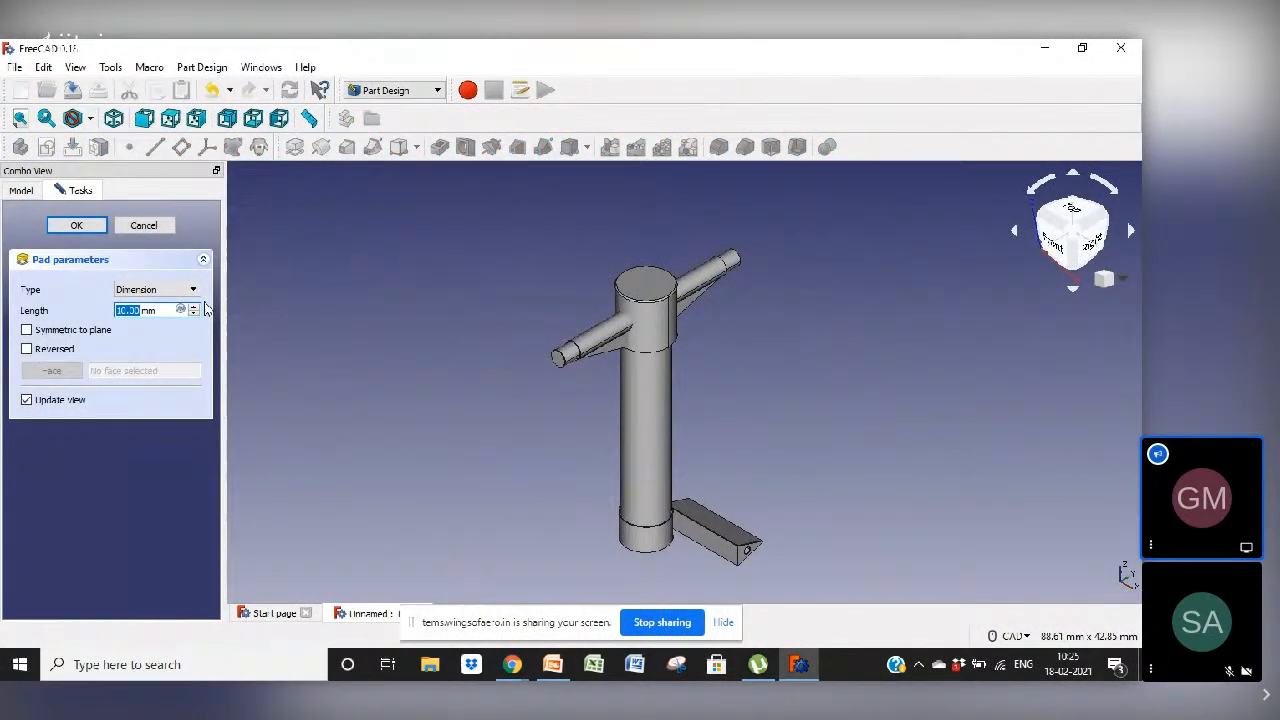
type("12")
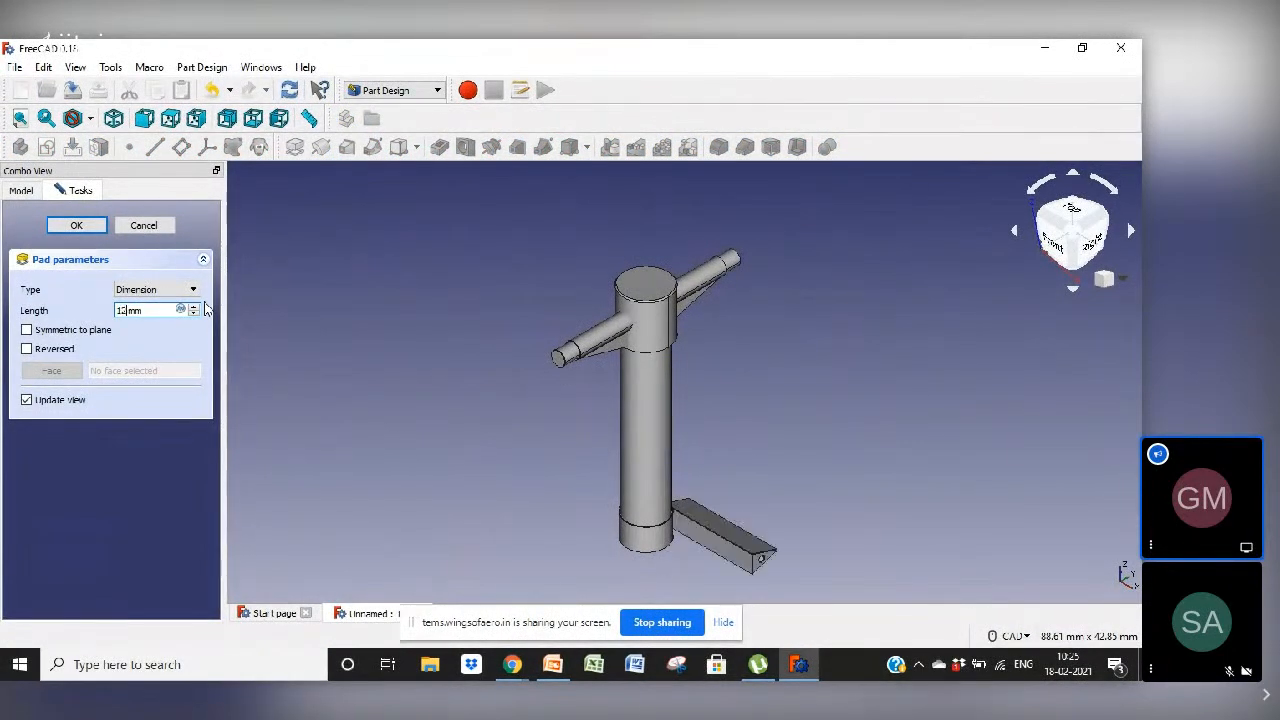
key("BackSpace")
key("BackSpace")
type("2")
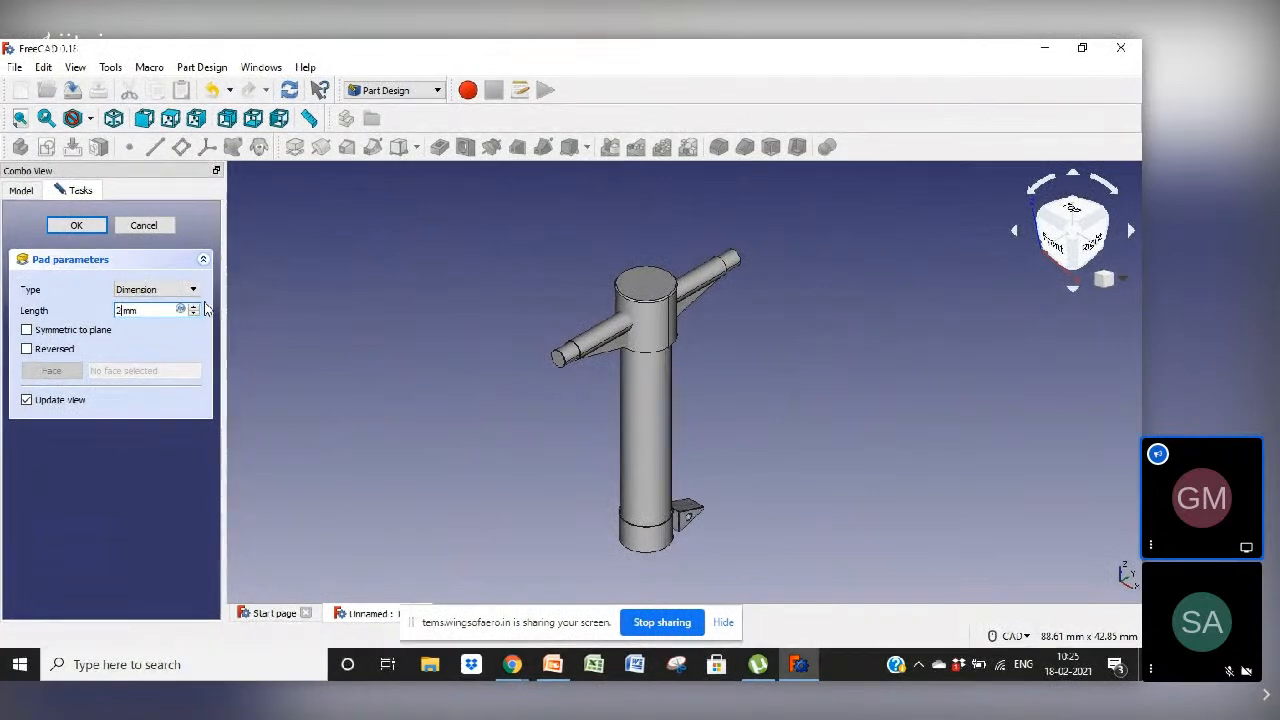
left_click(60, 330)
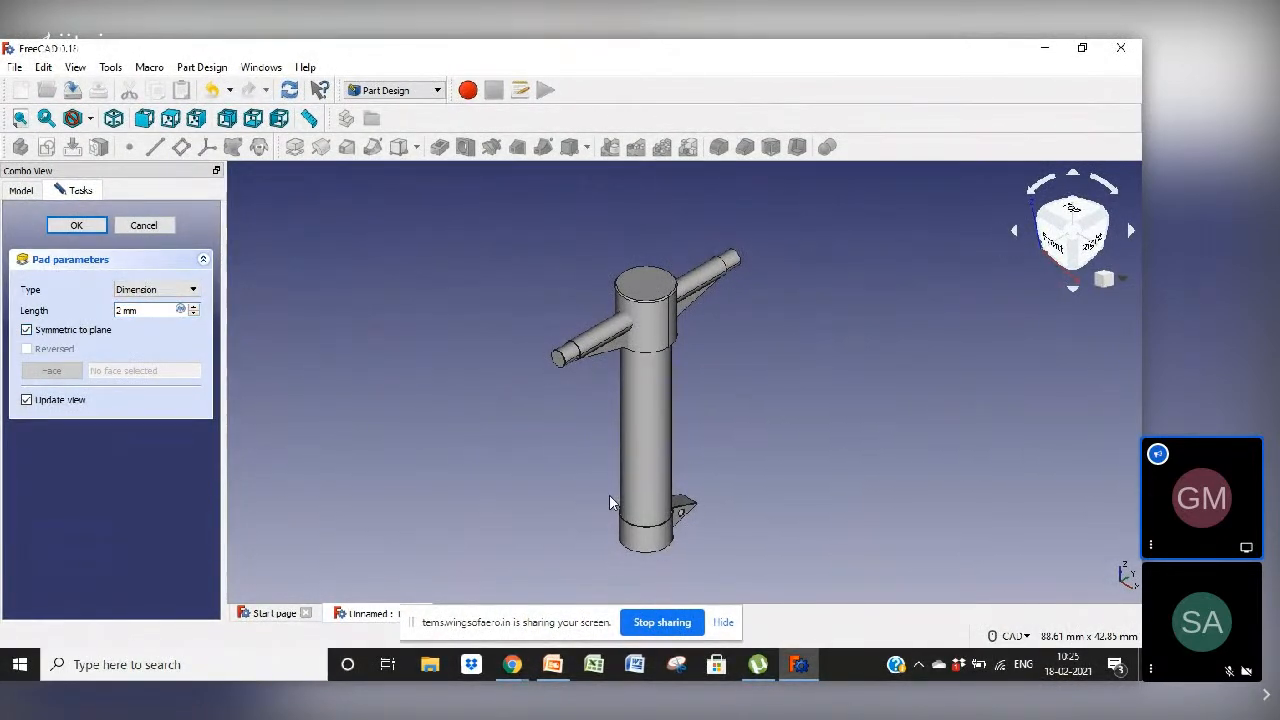
Inspect the lug from the side, front and rear, and set its pad length to 3 mm
left_click(1111, 243)
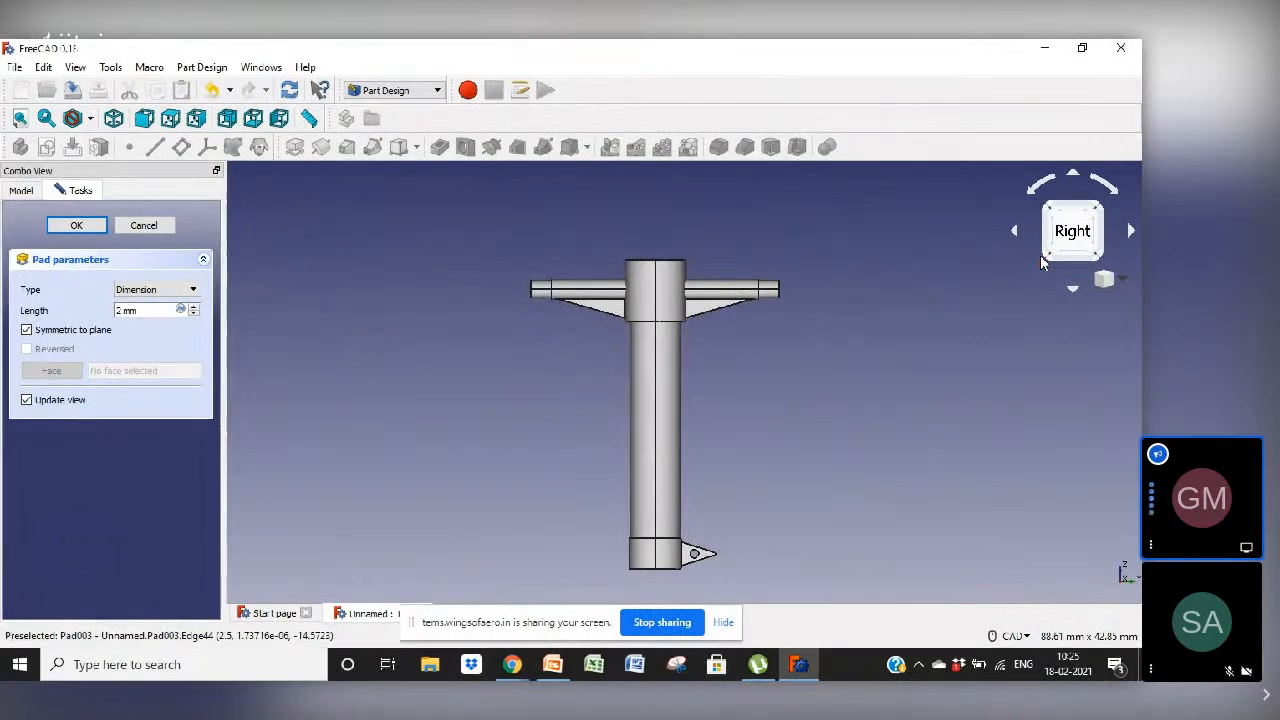
left_click(1130, 231)
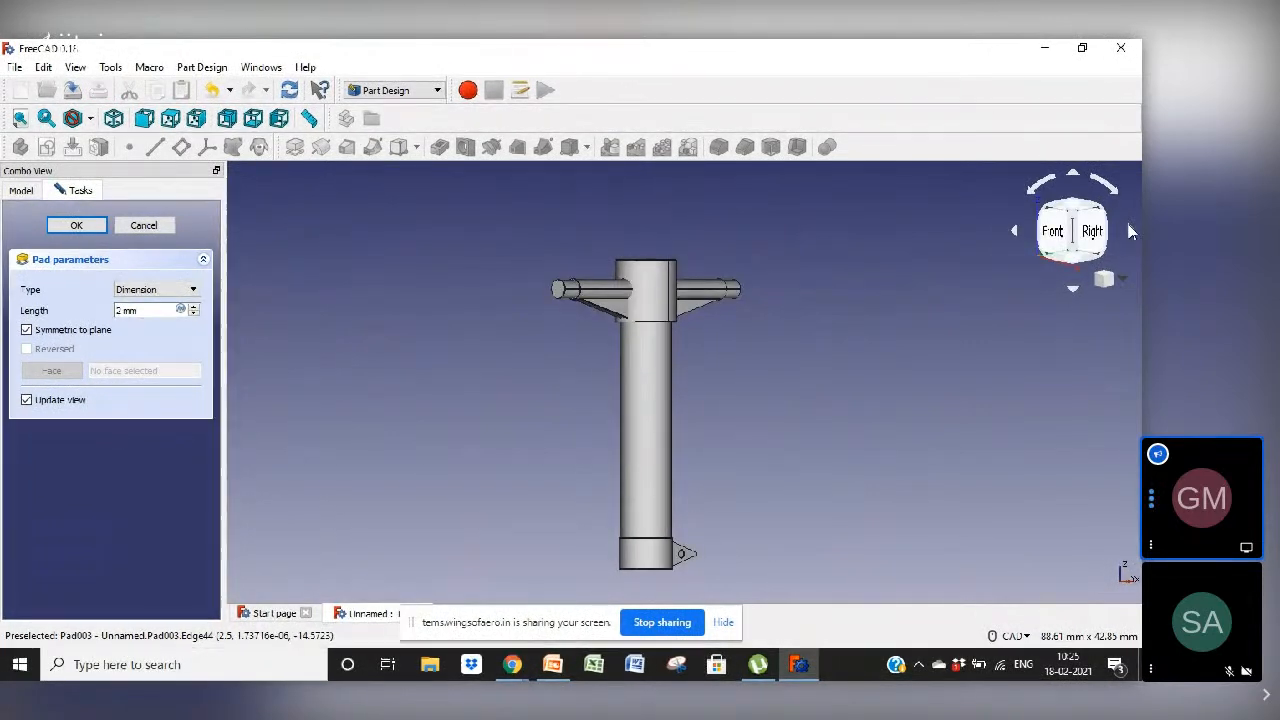
left_click(1131, 232)
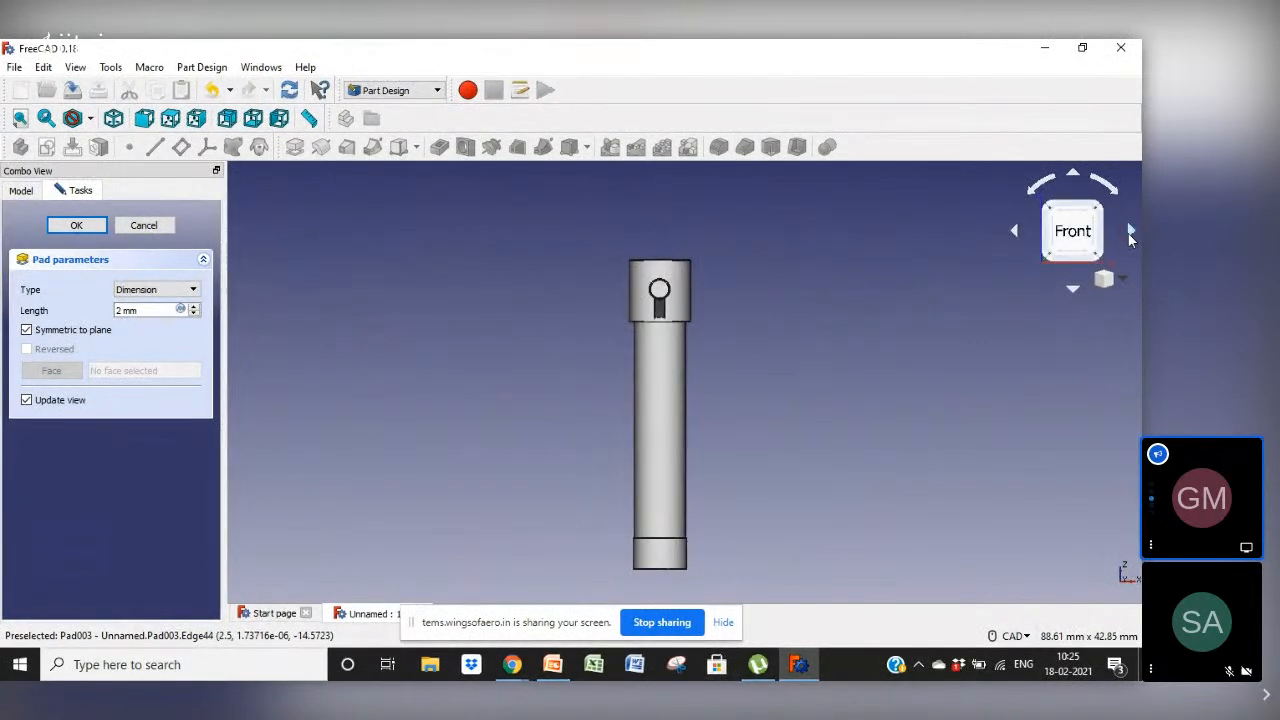
left_click(1131, 233)
left_click(1131, 233)
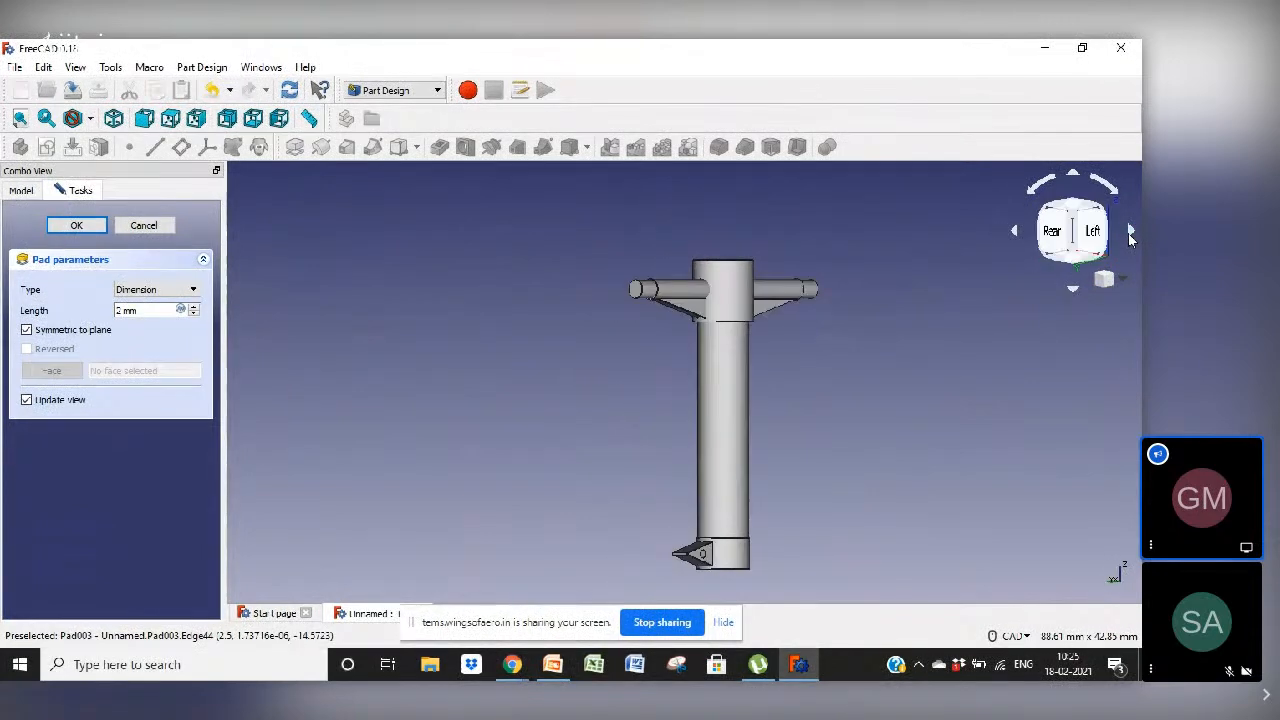
left_click(1131, 233)
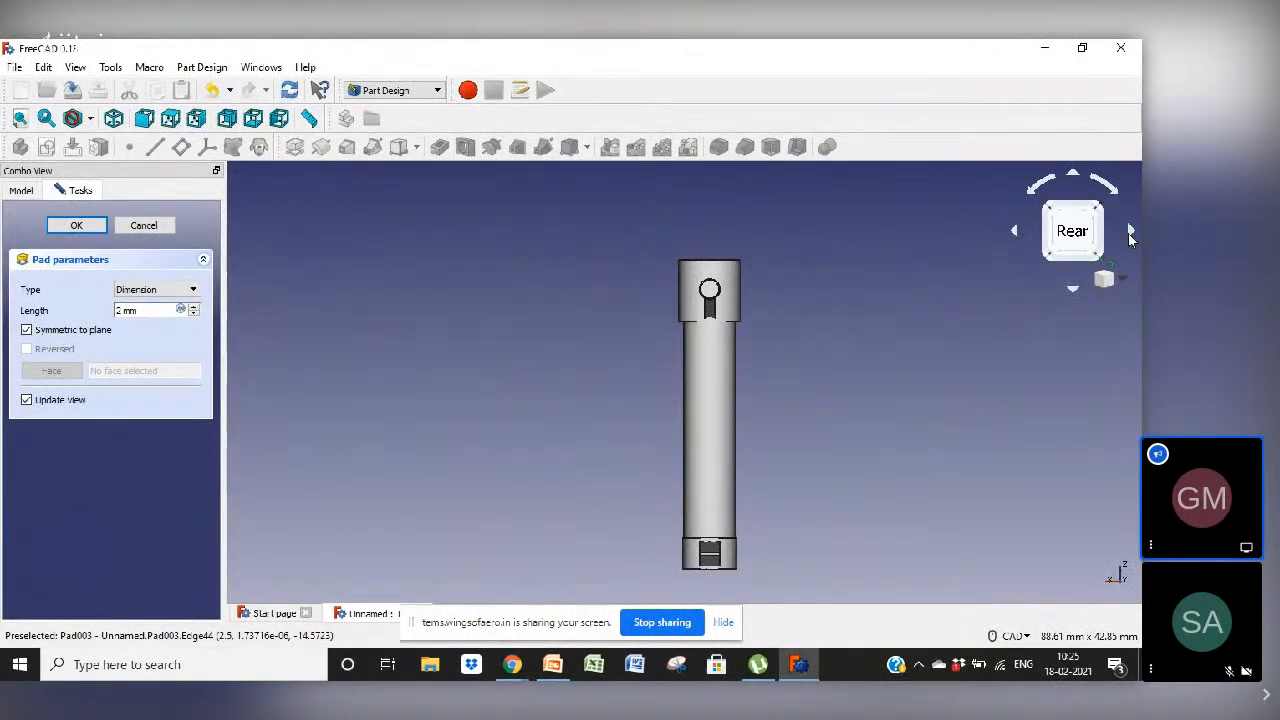
left_click(195, 312)
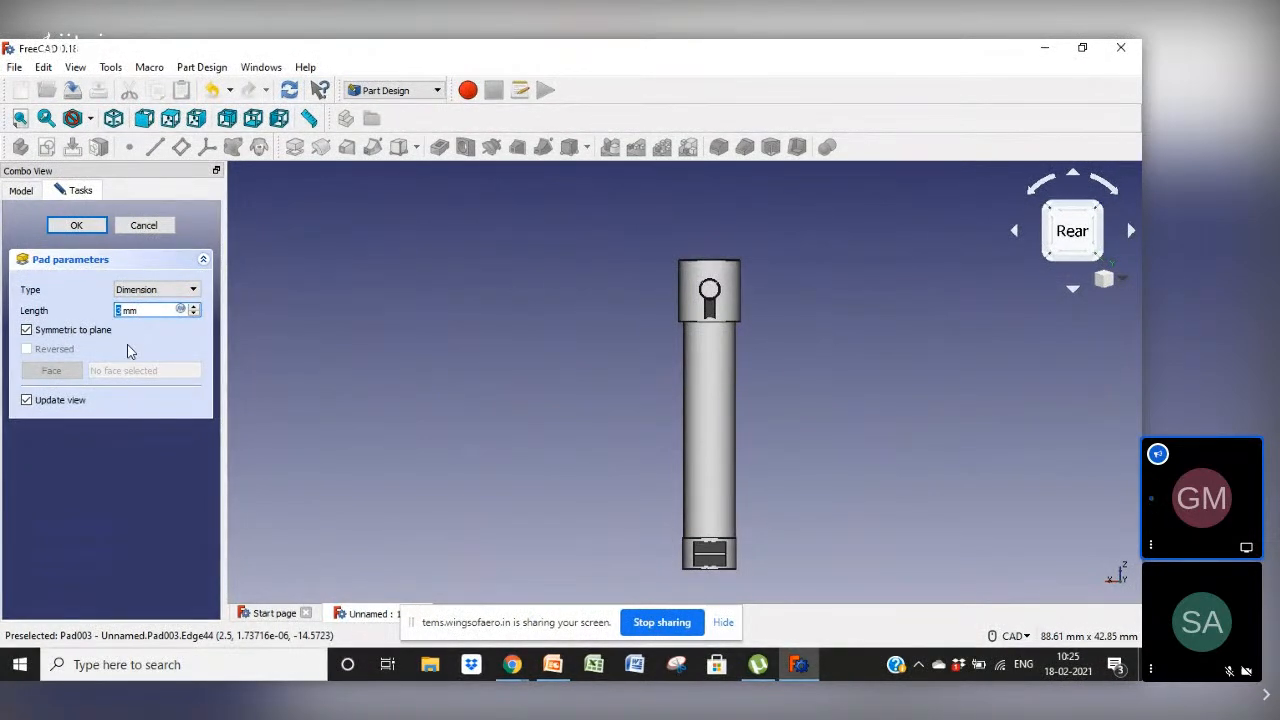
left_click(95, 226)
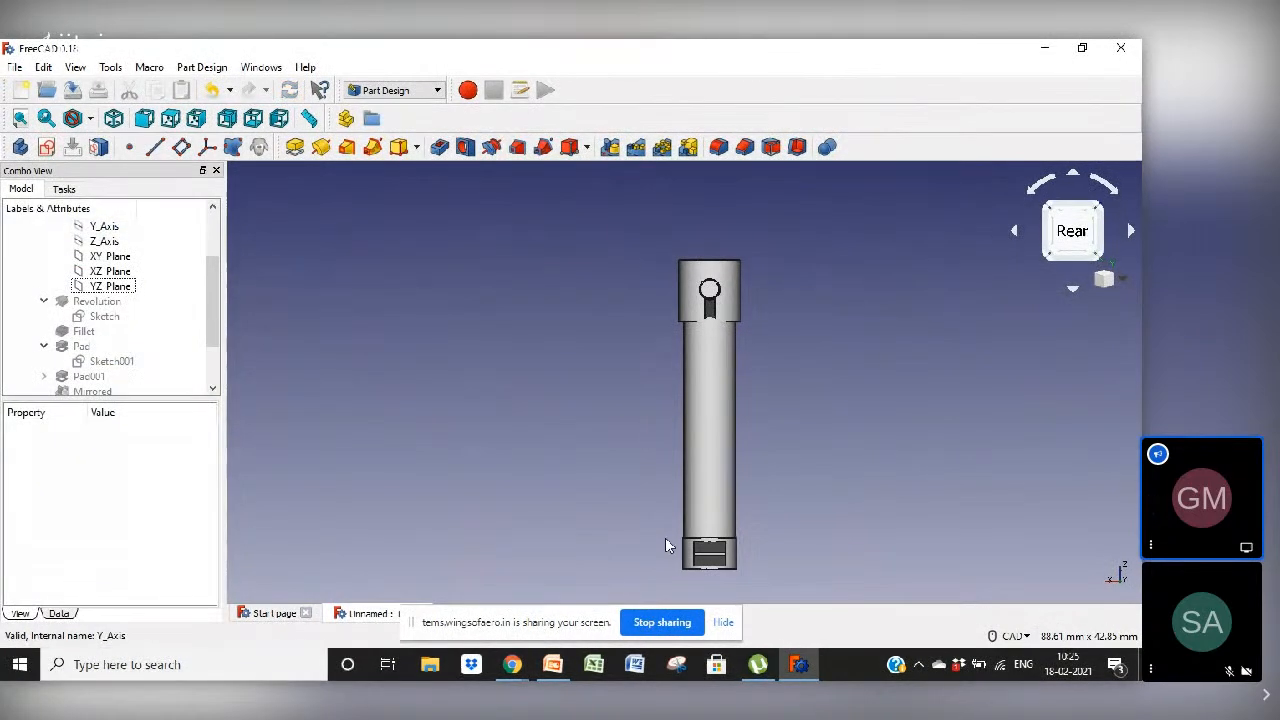
Show the leg in isometric view and compare it with the cylinder leg reference slide in PowerPoint
left_click(1107, 278)
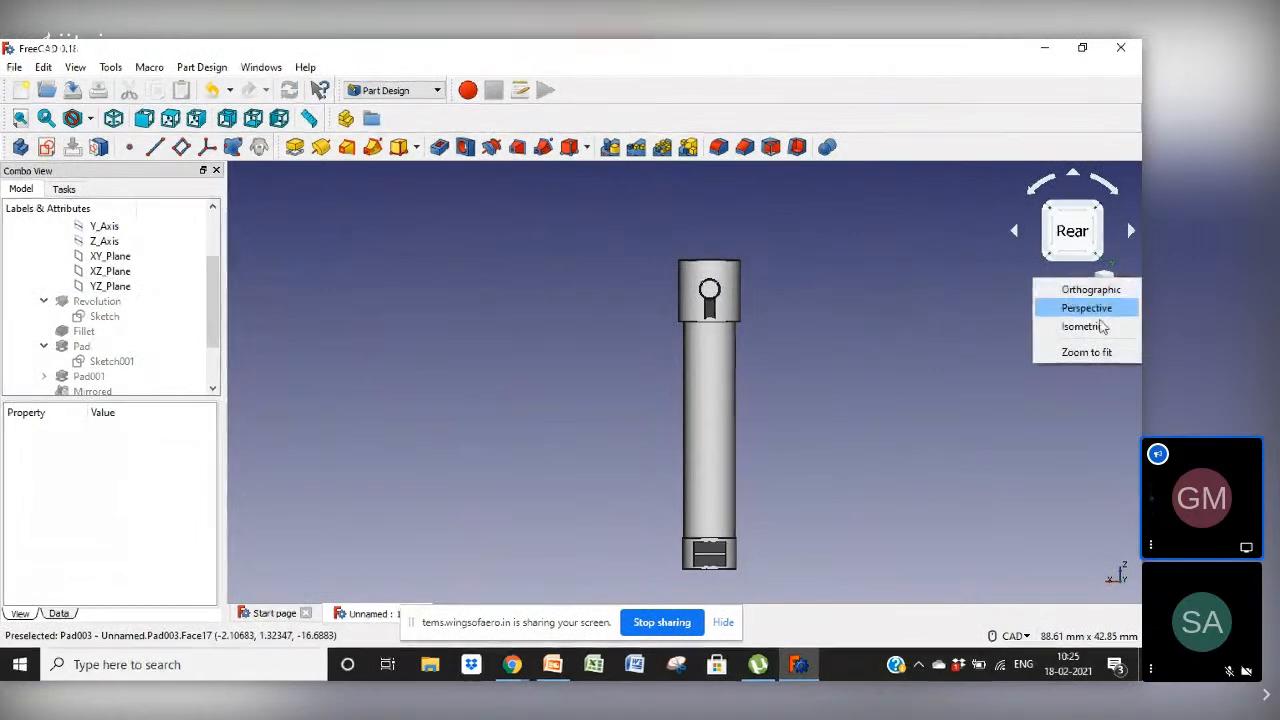
left_click(1096, 327)
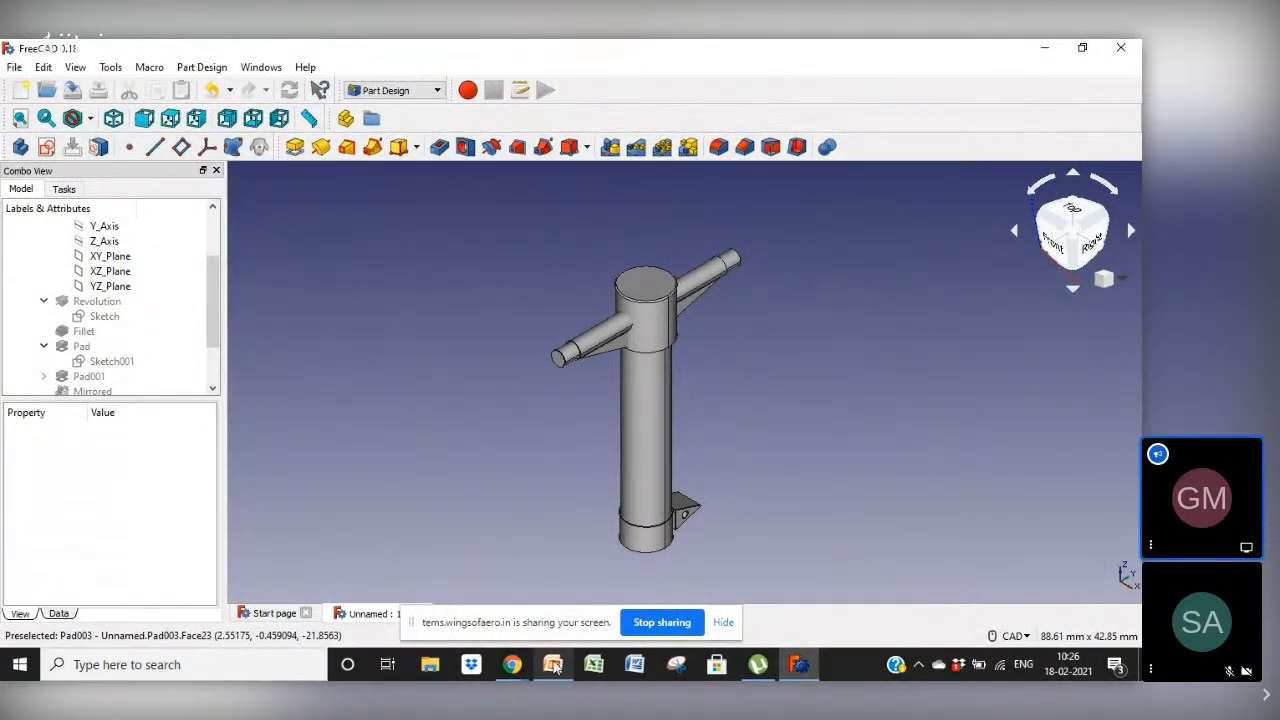
mouse_move(555, 668)
left_click(563, 608)
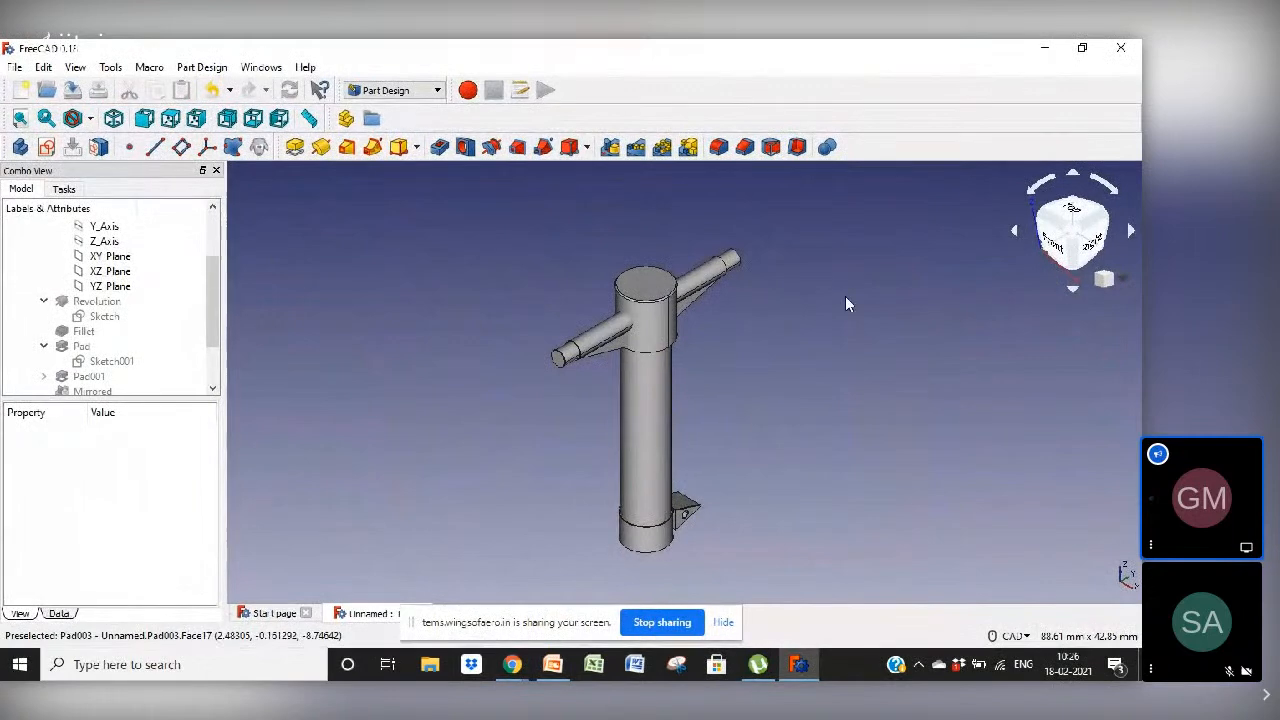
Sketch a circle on the YZ plane, overlapping the edge of the leg's tube above the lug
left_click(112, 287)
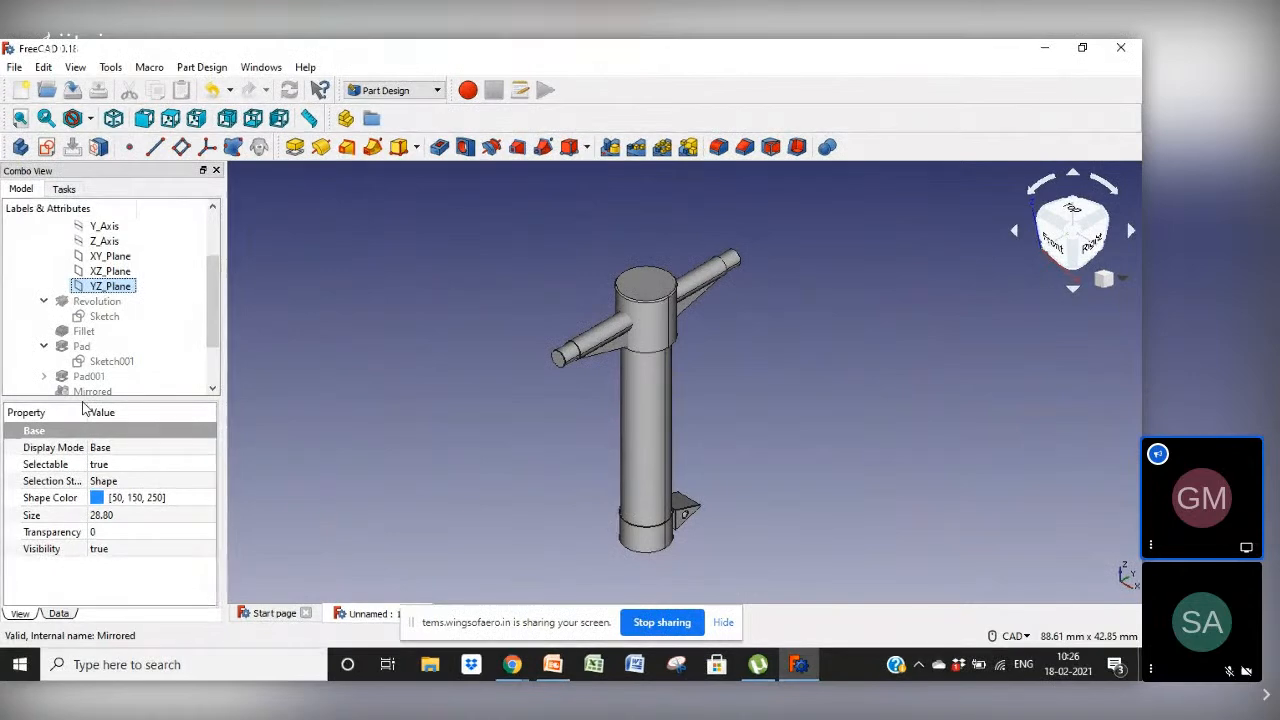
left_click(47, 148)
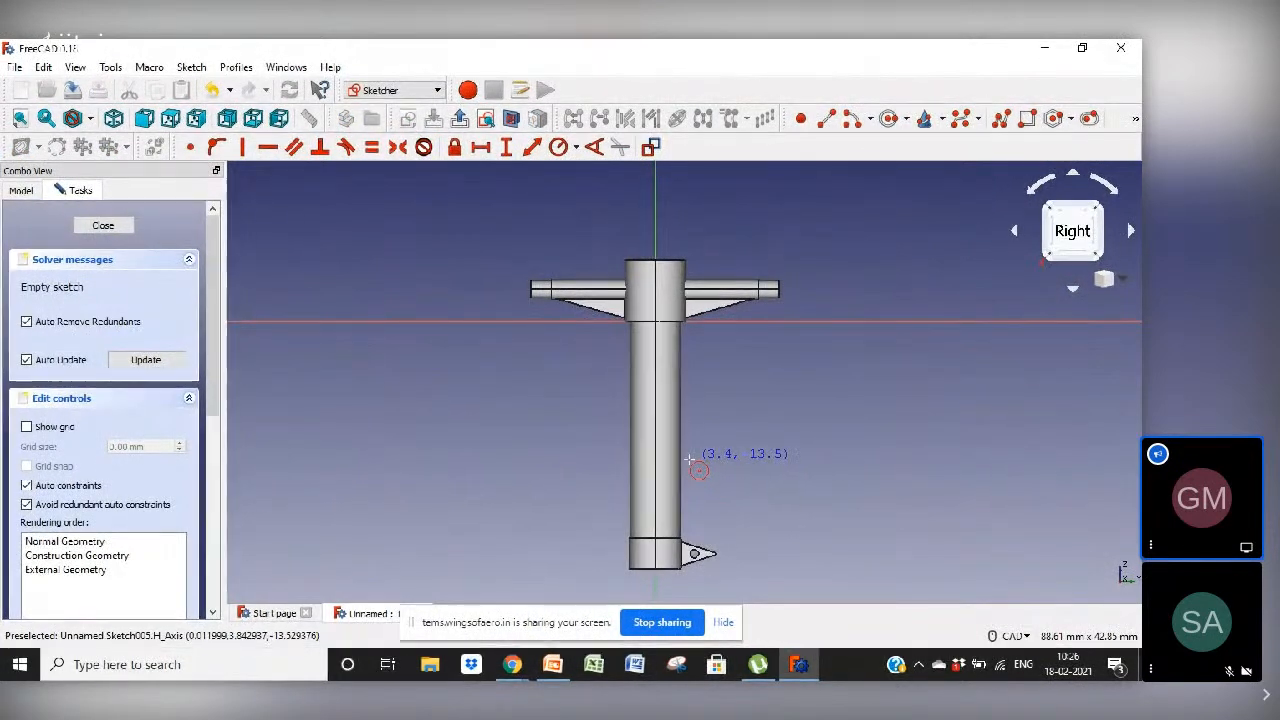
left_click(690, 462)
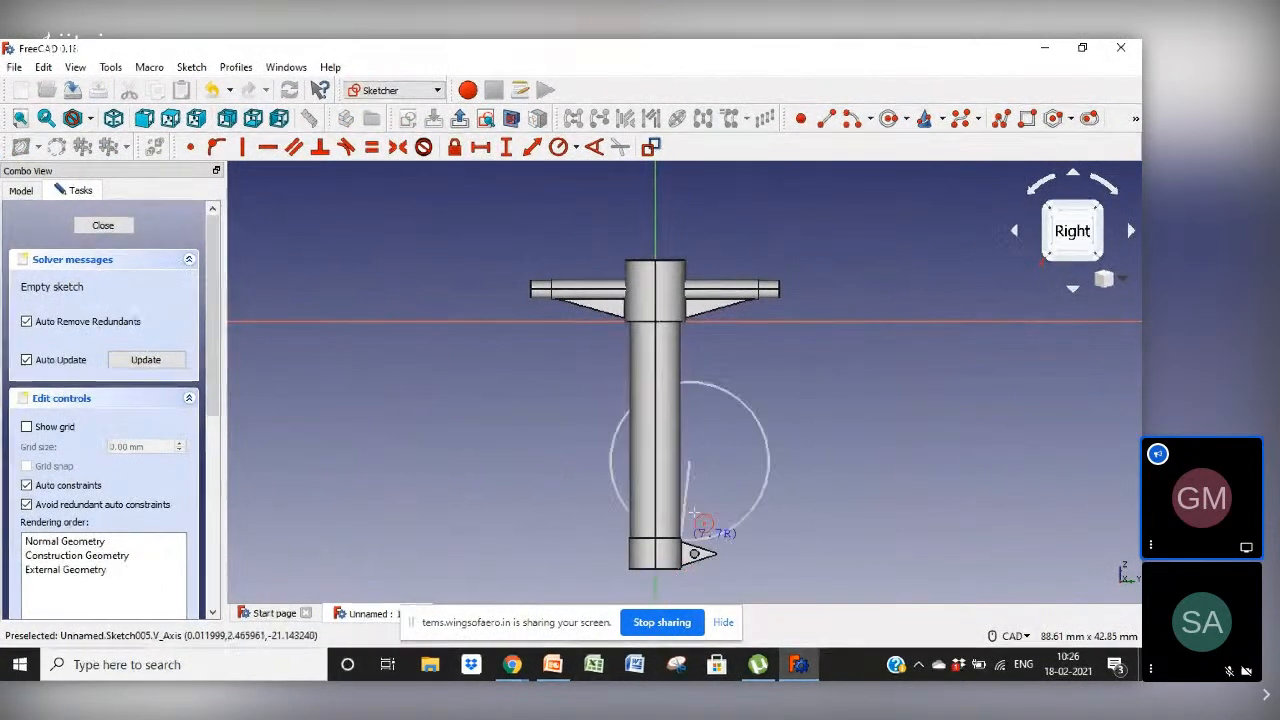
left_click(718, 487)
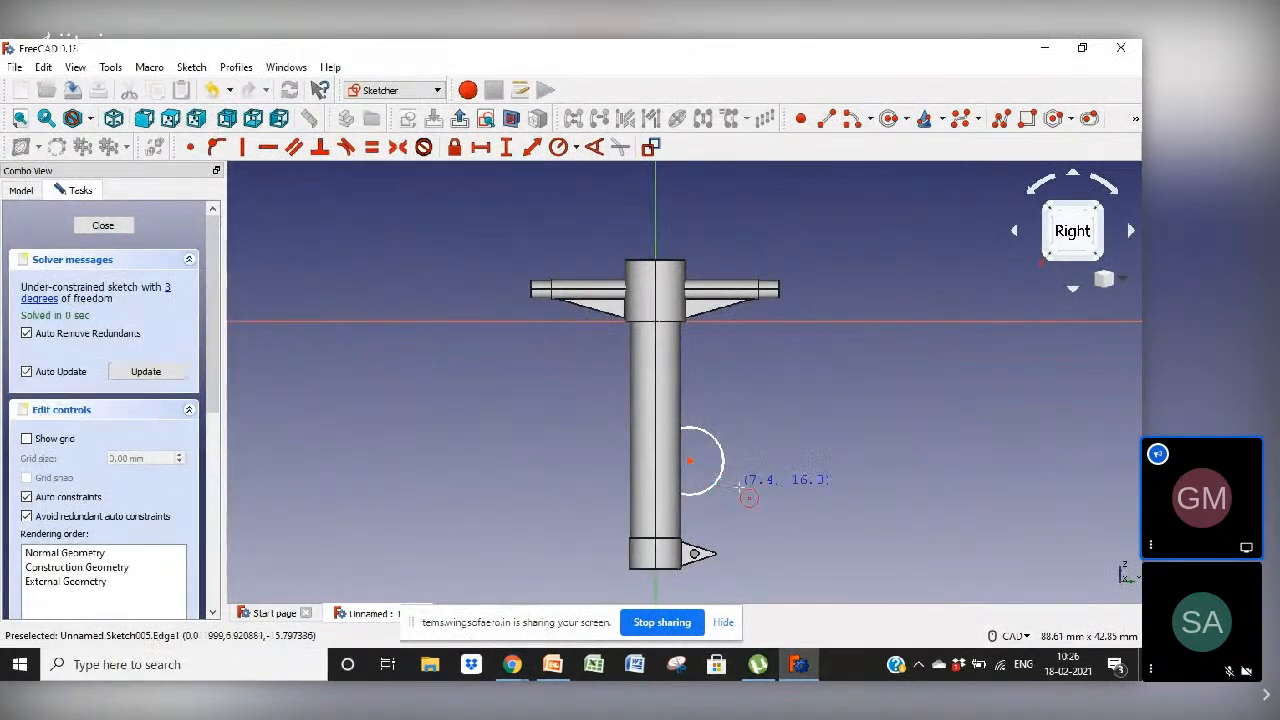
left_click(766, 493)
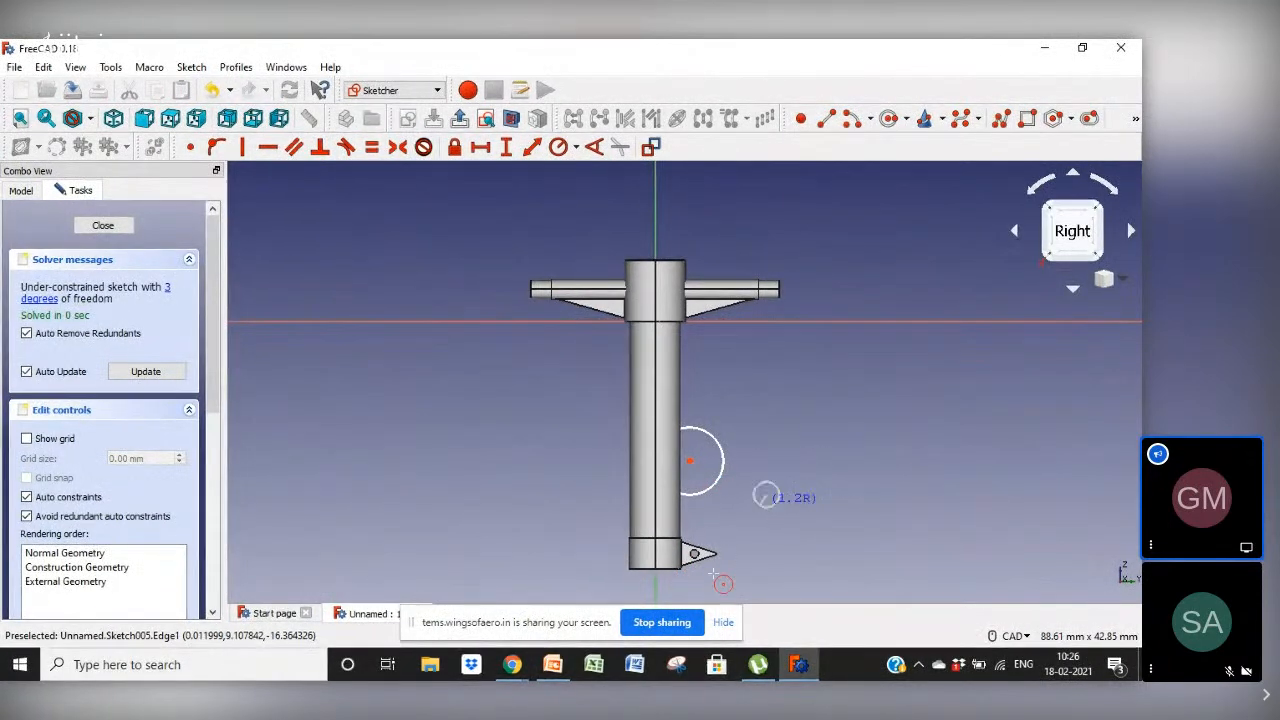
right_click(766, 495)
right_click(764, 513)
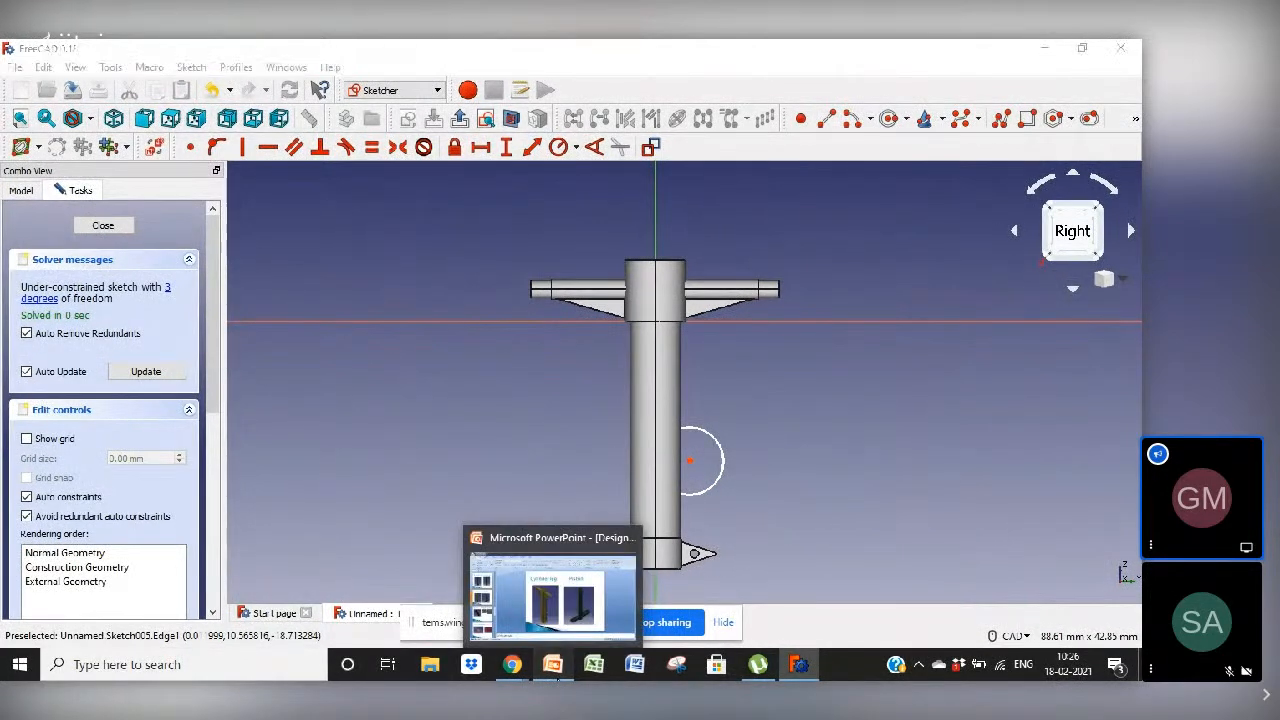
Check the cylinder leg reference slide in PowerPoint, and back in FreeCAD delete the circle and close the sketch
left_click(552, 666)
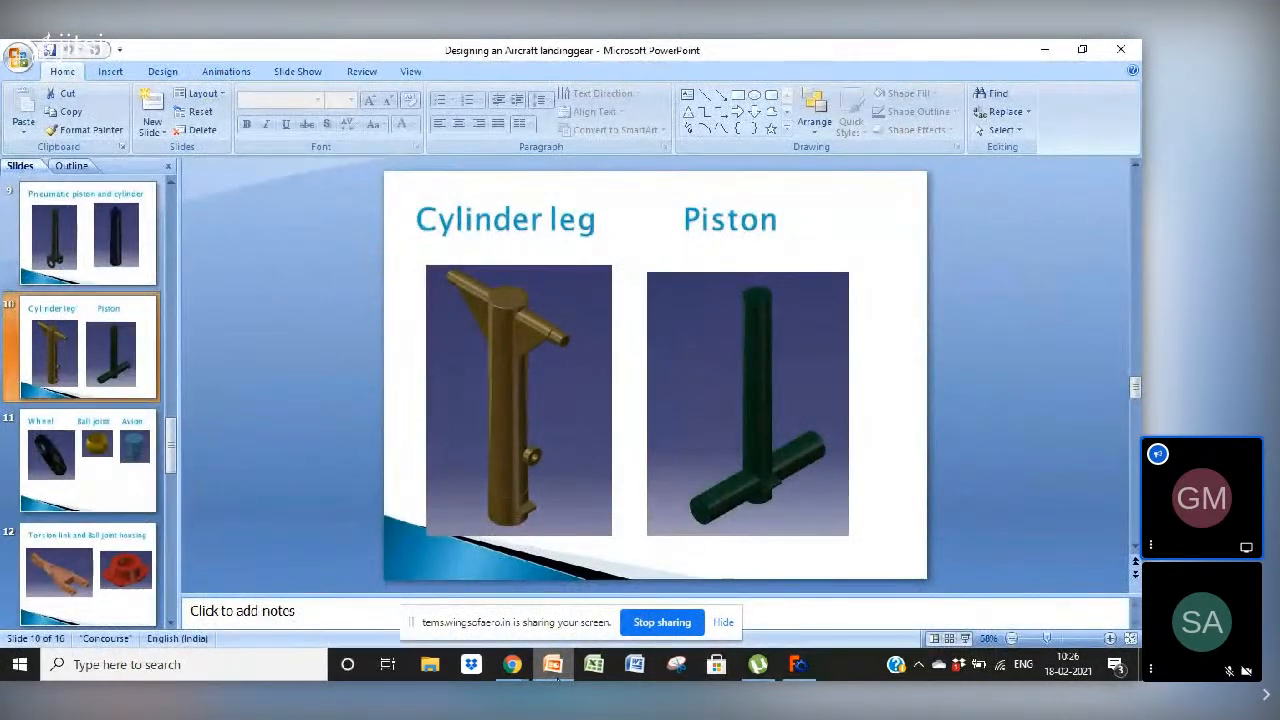
left_click(799, 664)
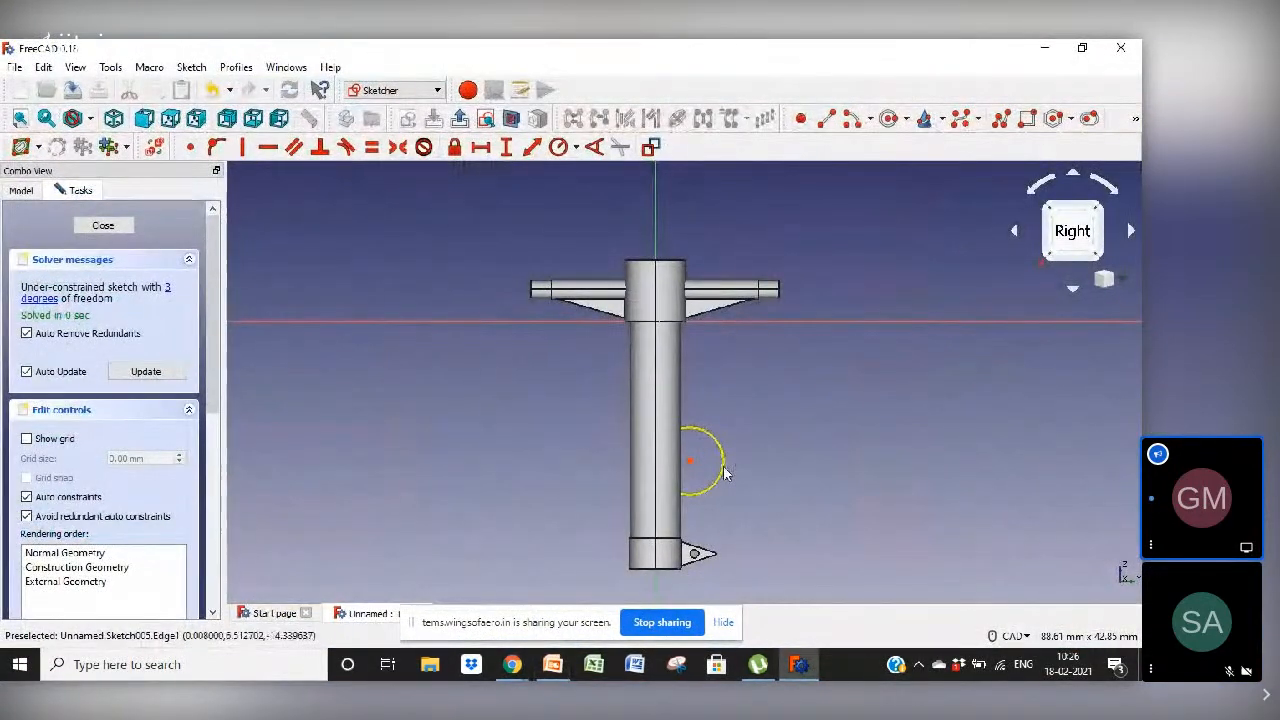
key("Delete")
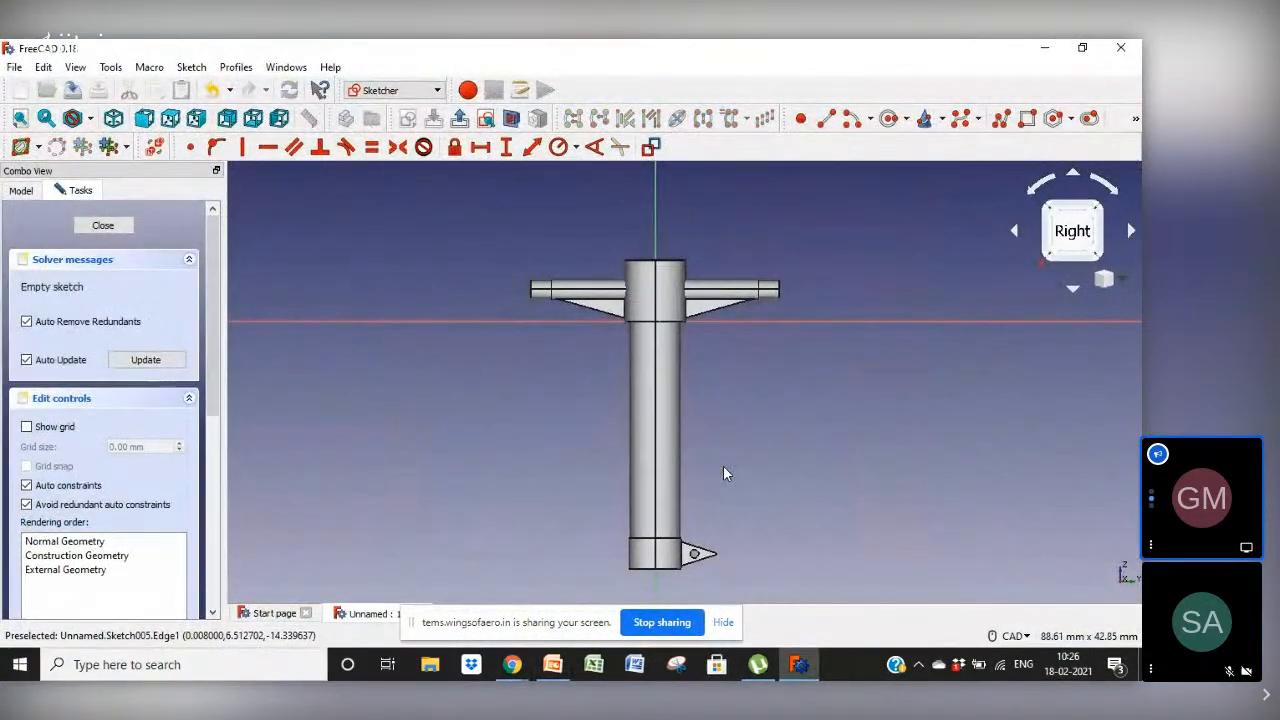
left_click(103, 226)
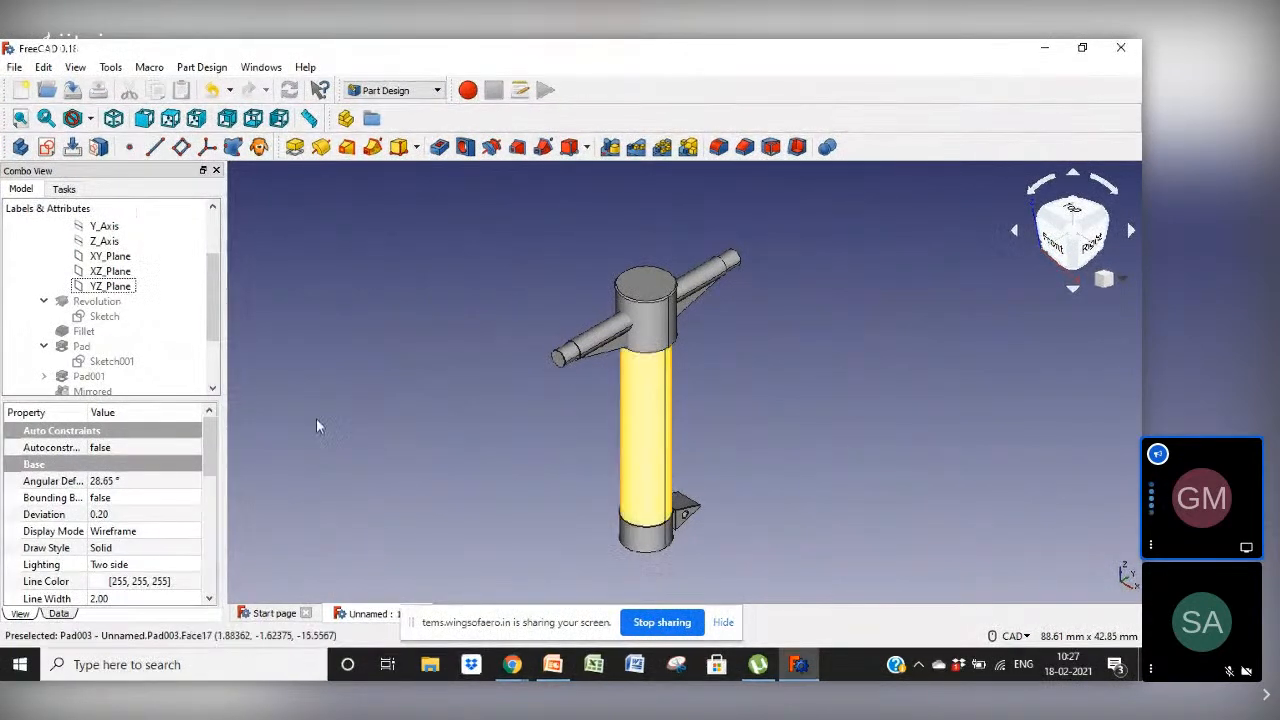
left_click(110, 271)
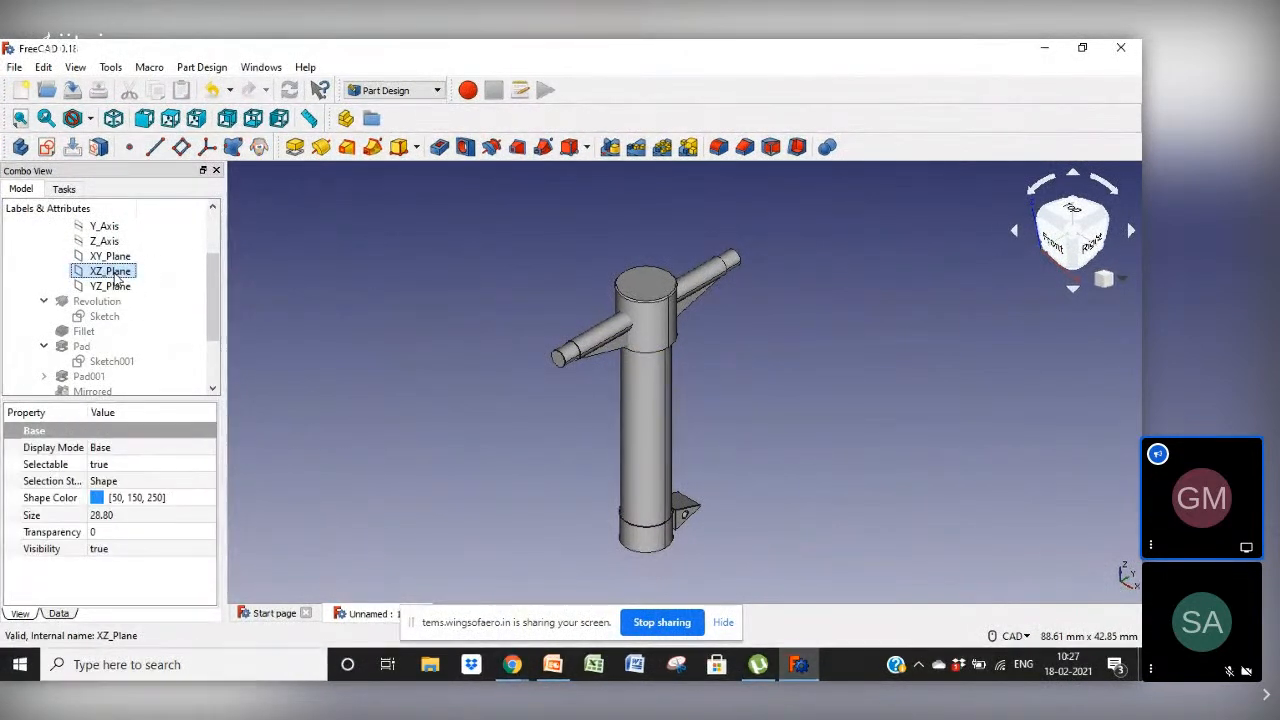
left_click(46, 147)
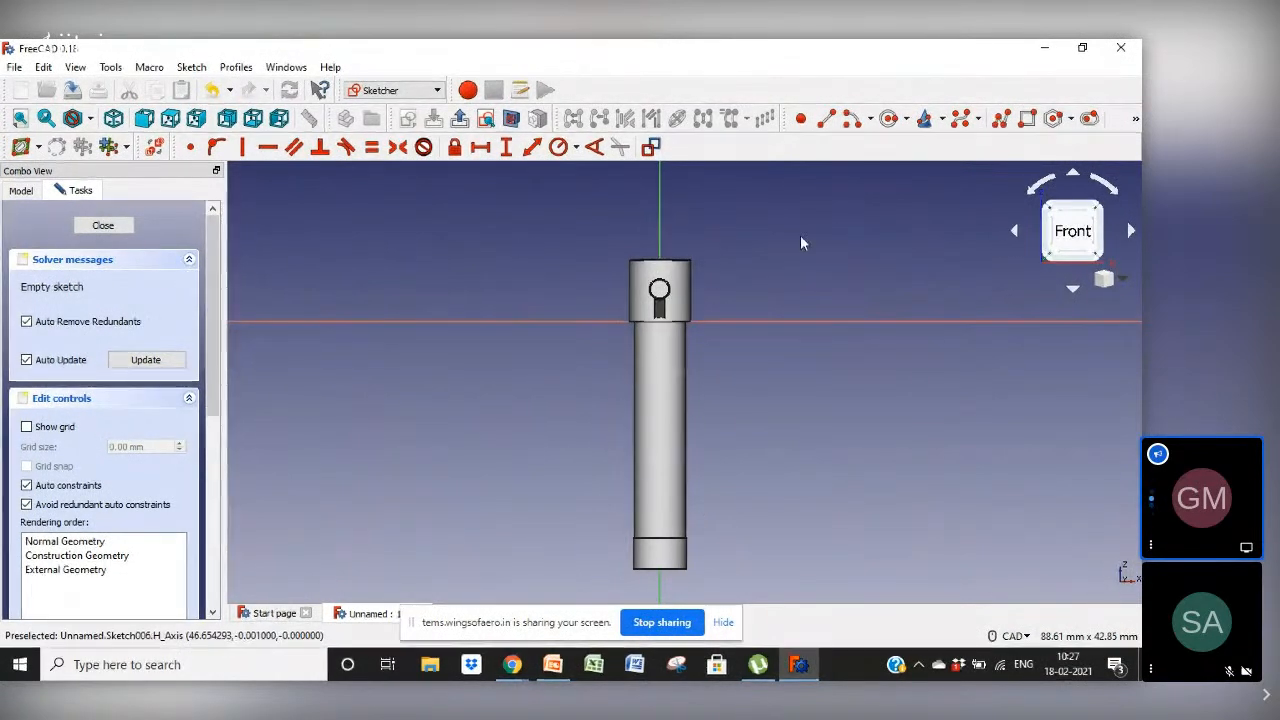
left_click(104, 226)
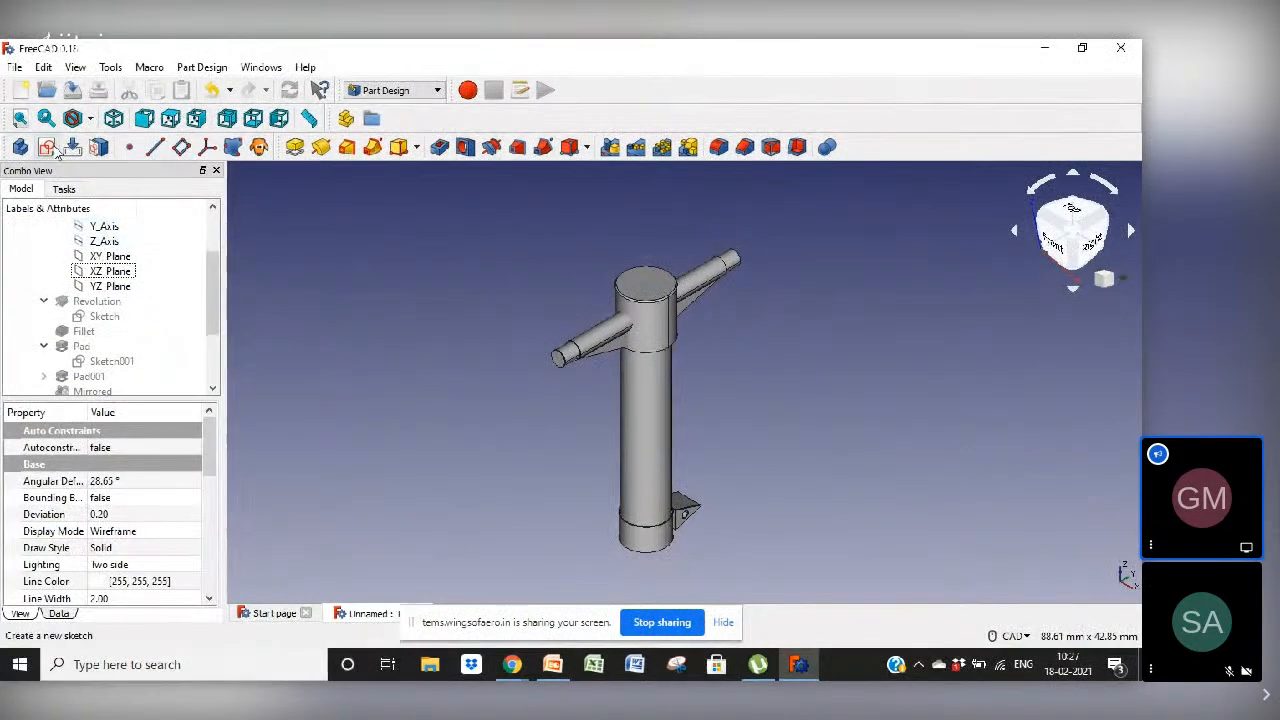
left_click(185, 152)
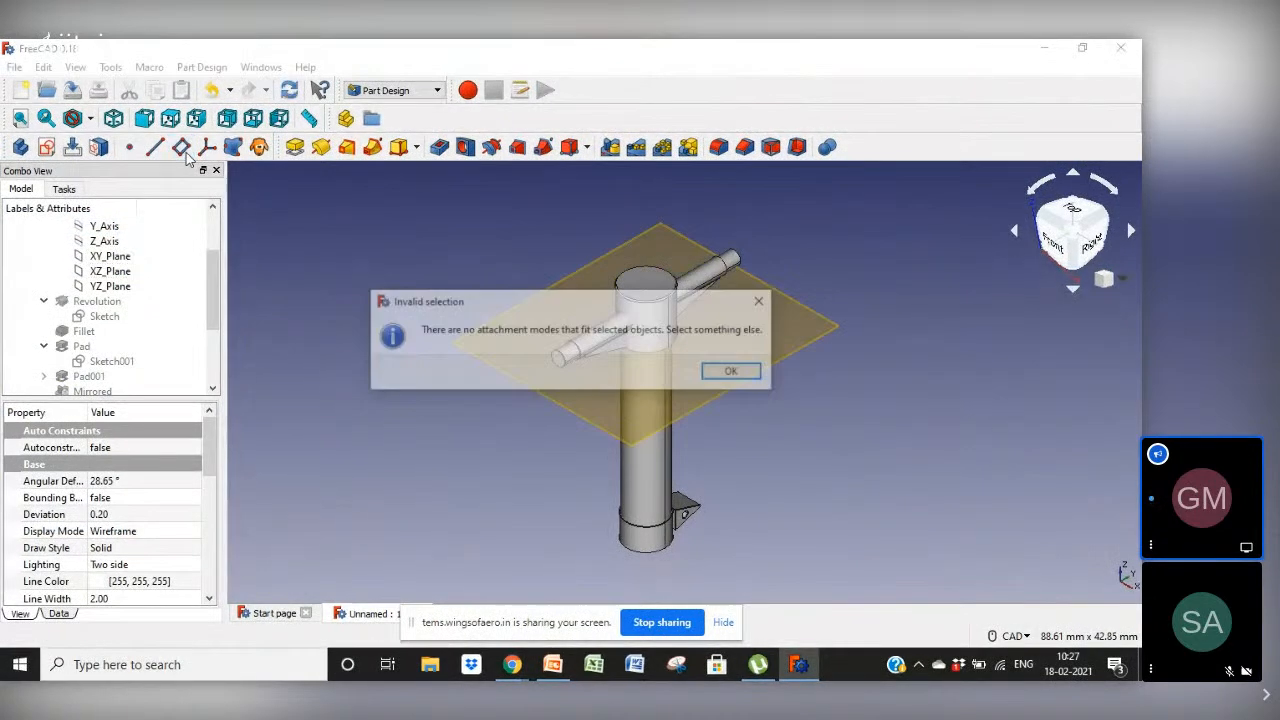
left_click(736, 372)
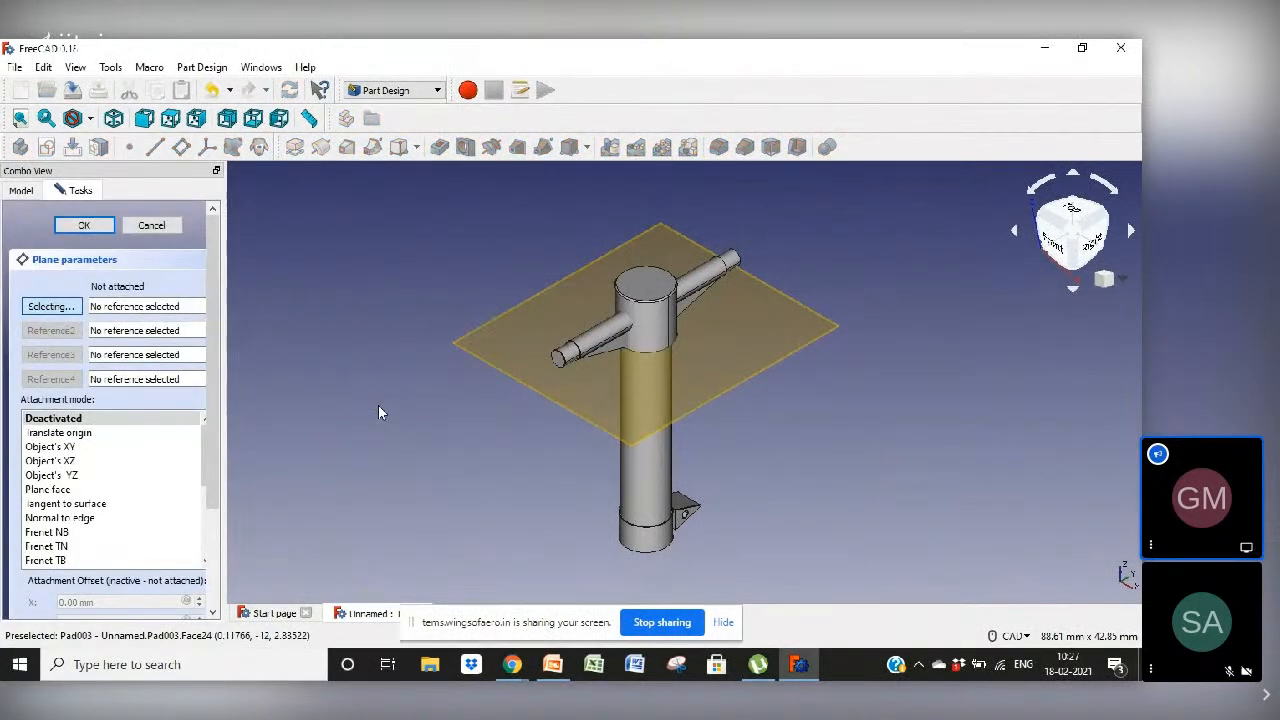
left_click(152, 225)
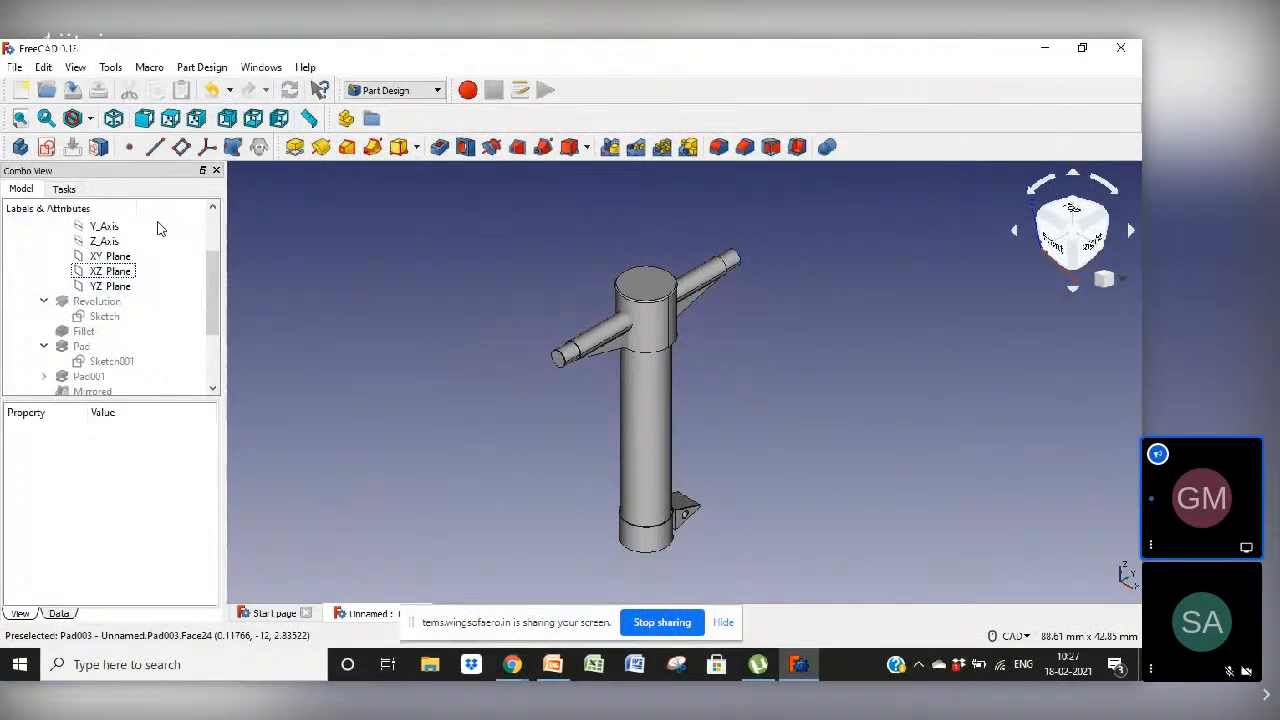
Create a datum plane attached to the XZ plane and view the leg from the right side
left_click(112, 272)
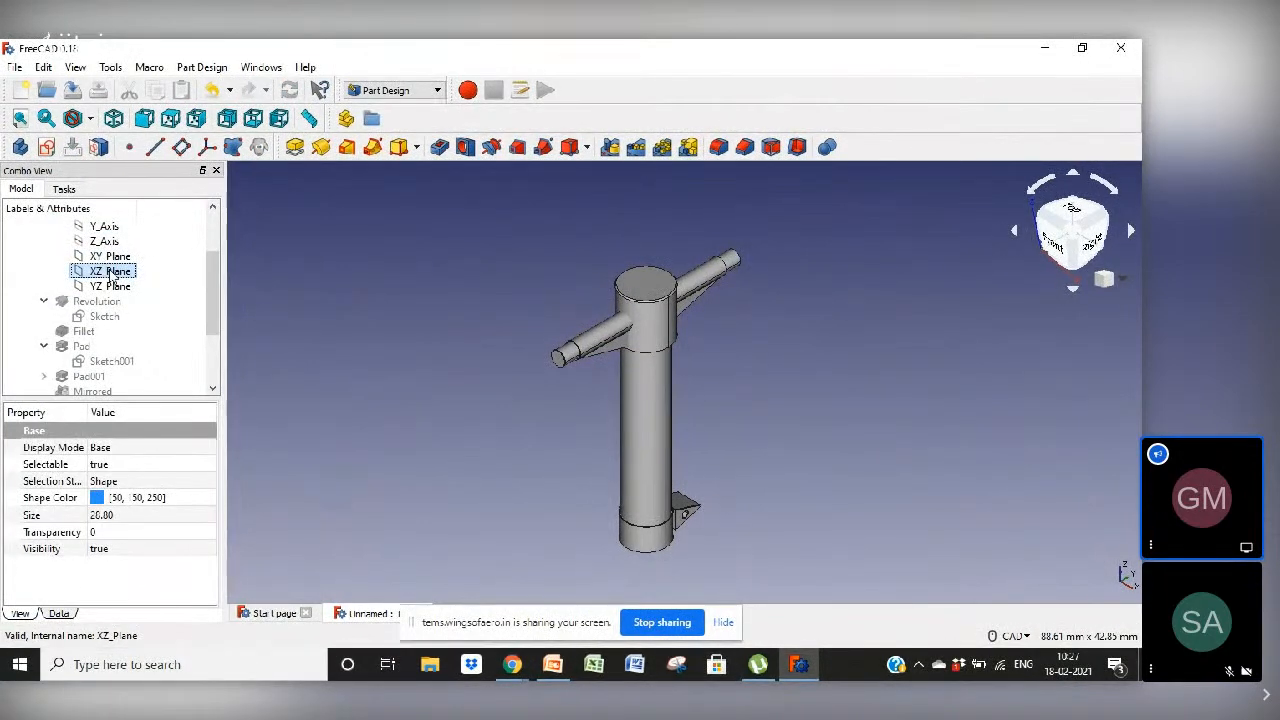
left_click(181, 148)
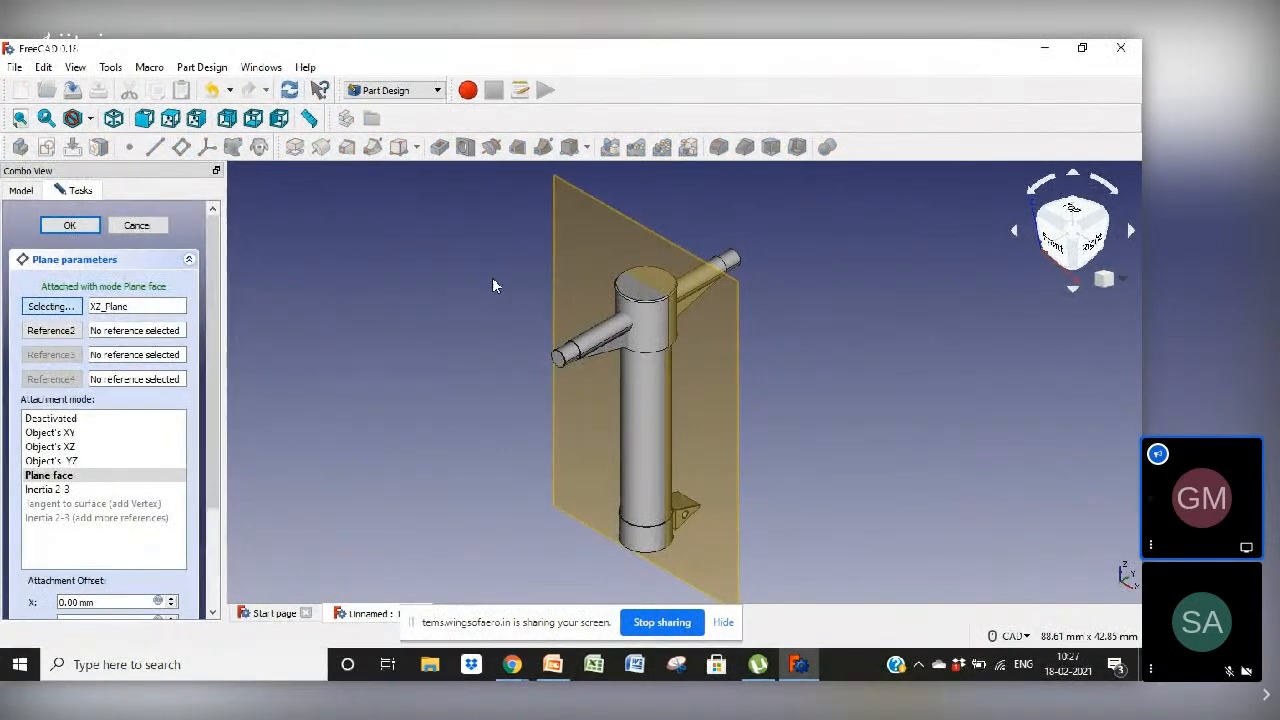
left_click(1100, 248)
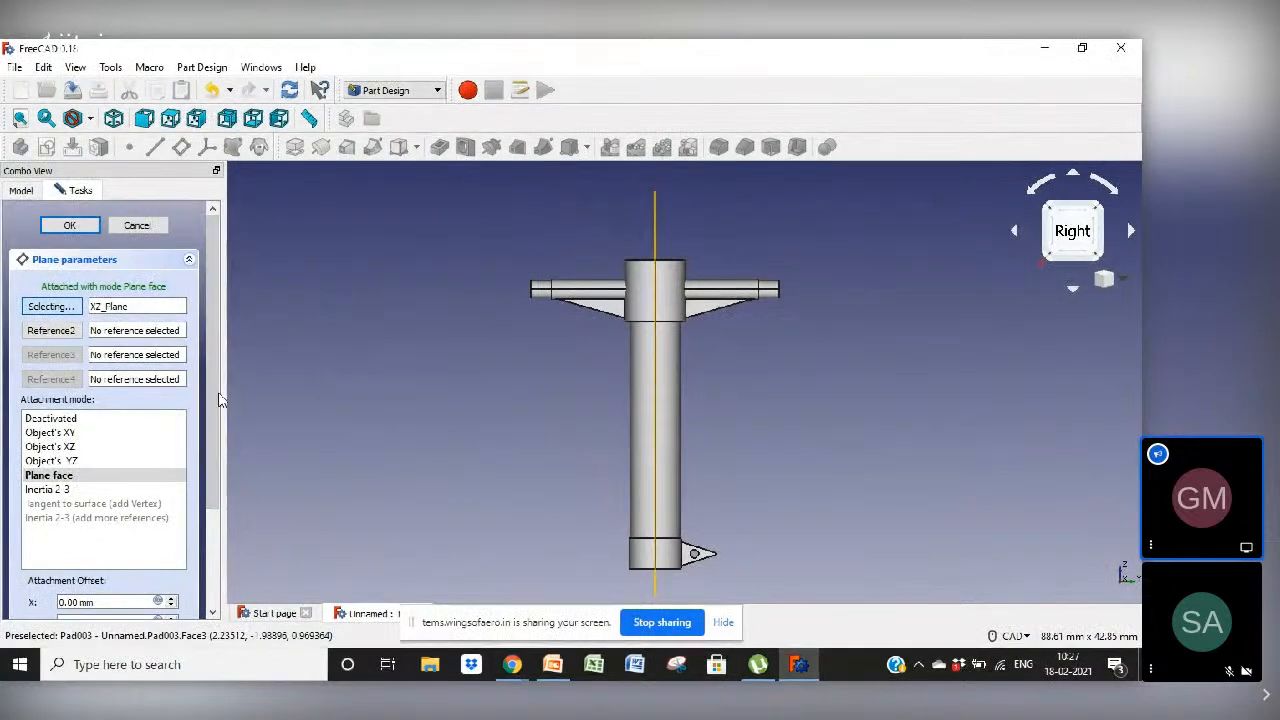
Set the datum plane's Z attachment offset to -2 mm and accept the plane
scroll(149, 480, "down", 3)
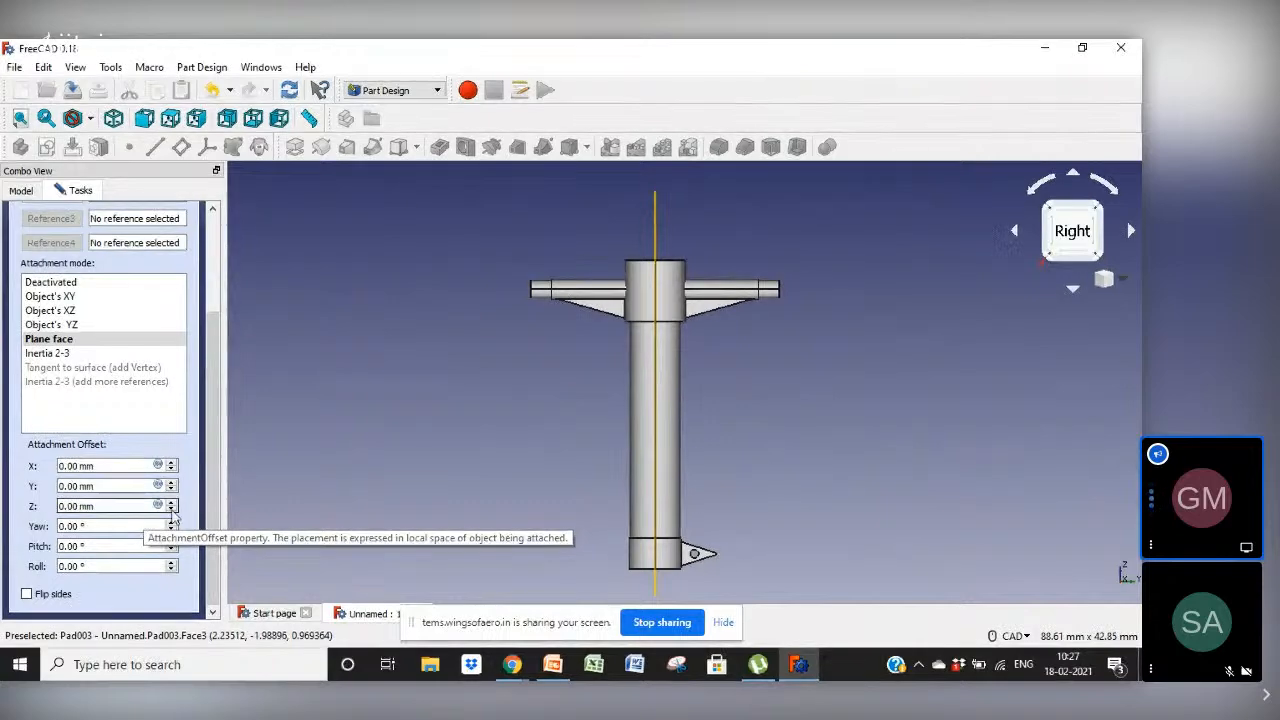
left_click(173, 504)
left_click(173, 504)
left_click(173, 504)
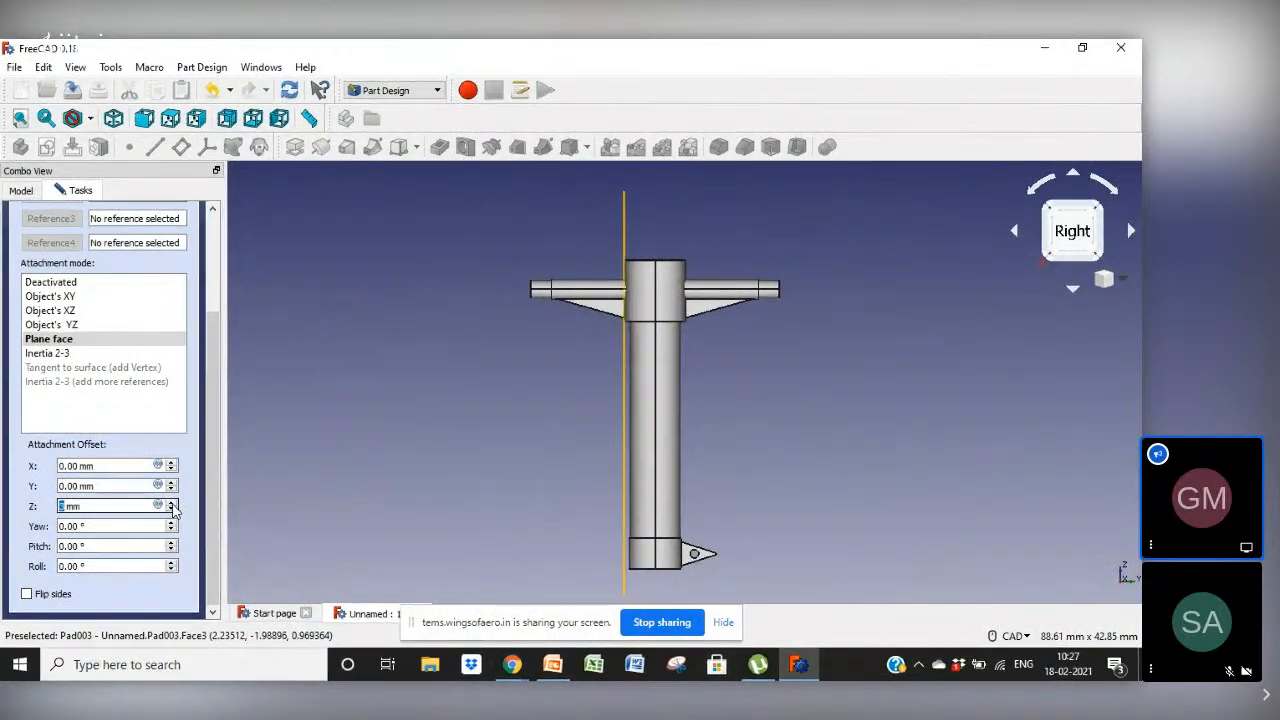
left_click(172, 510)
left_click(172, 510)
left_click(172, 510)
left_click(172, 510)
left_click(172, 510)
left_click(172, 510)
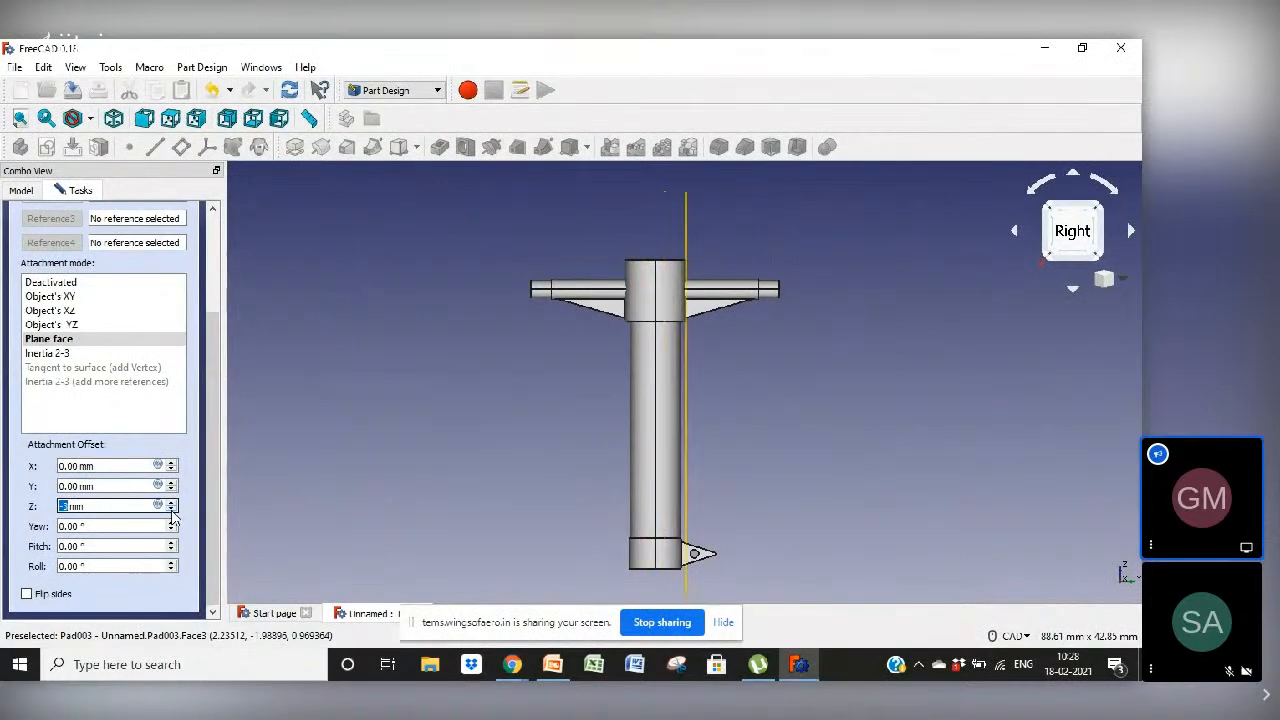
left_click(173, 503)
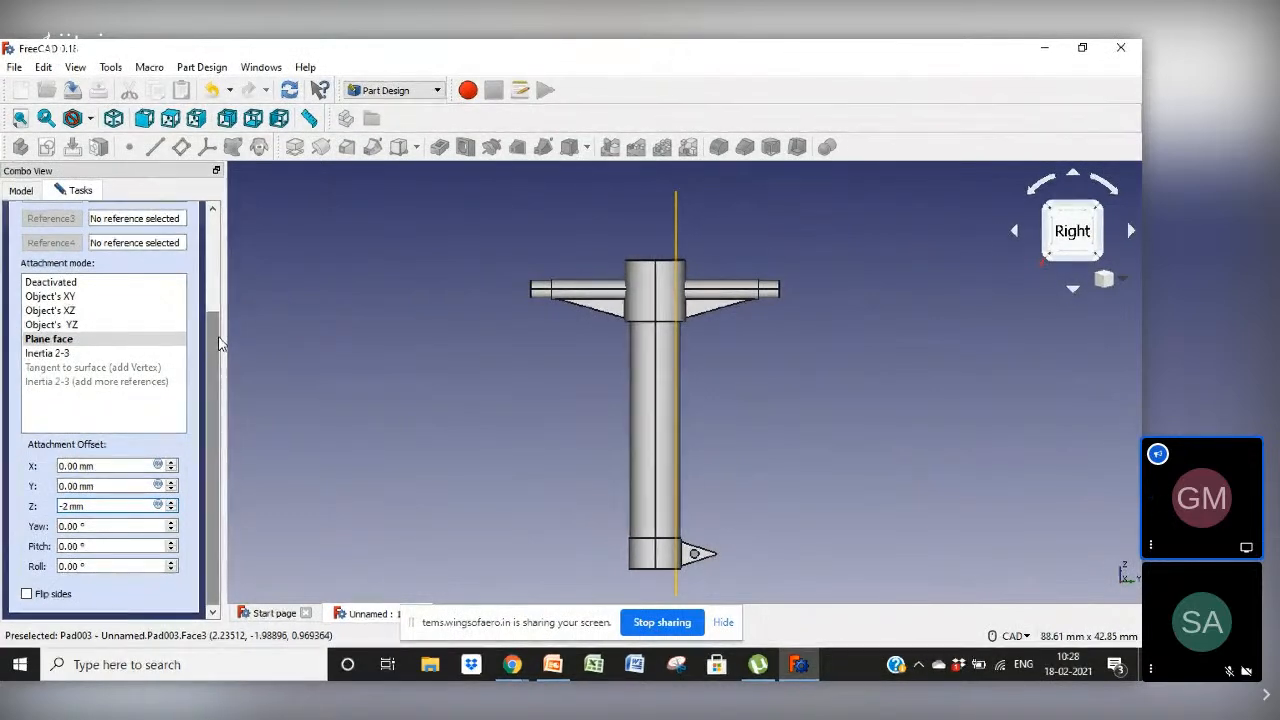
scroll(217, 312, "up", 1)
left_click_drag(217, 312, 216, 205)
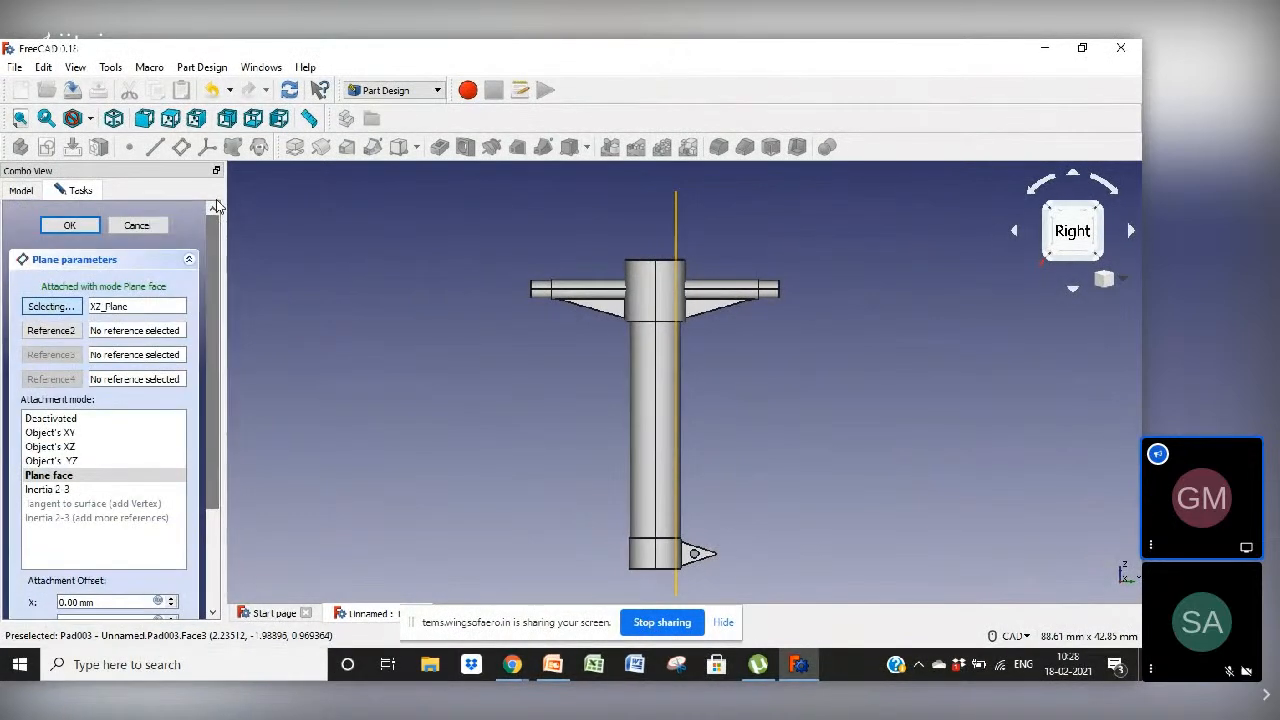
left_click(87, 228)
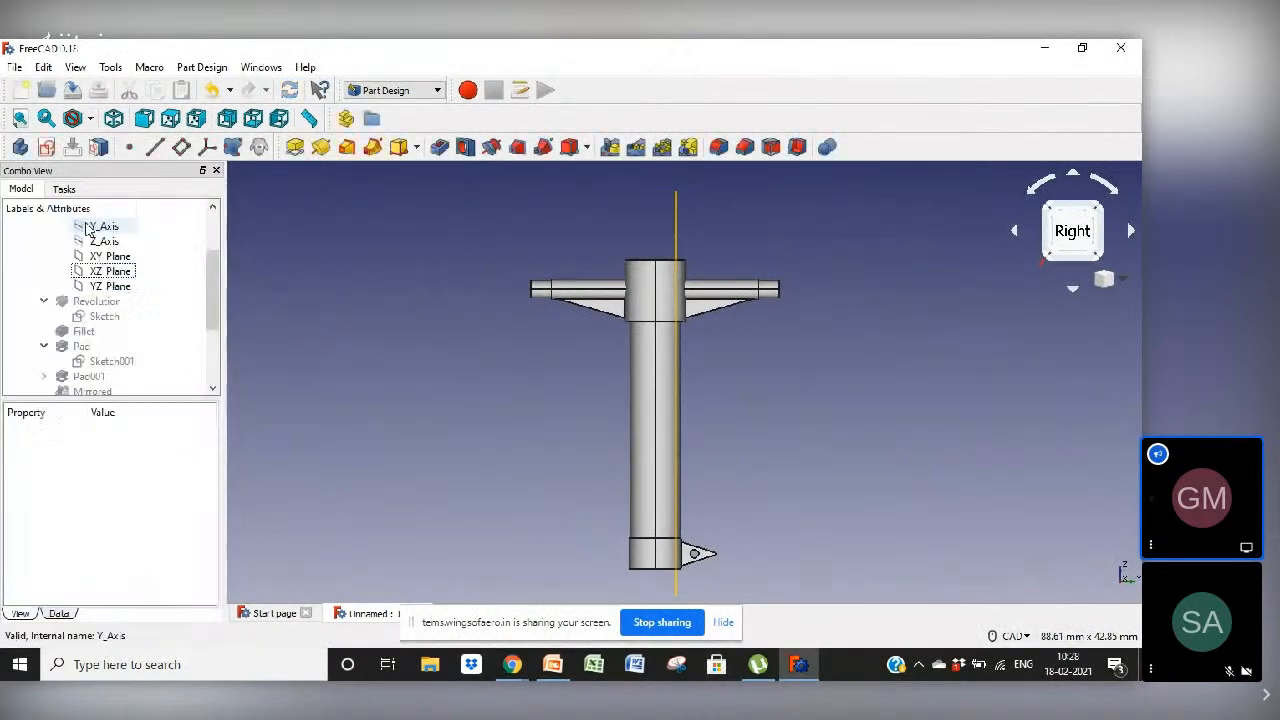
Sketch a circle of about 1.4 mm radius on the offset datum plane, beside the tube's edge above the lug
left_click(679, 227)
left_click(50, 151)
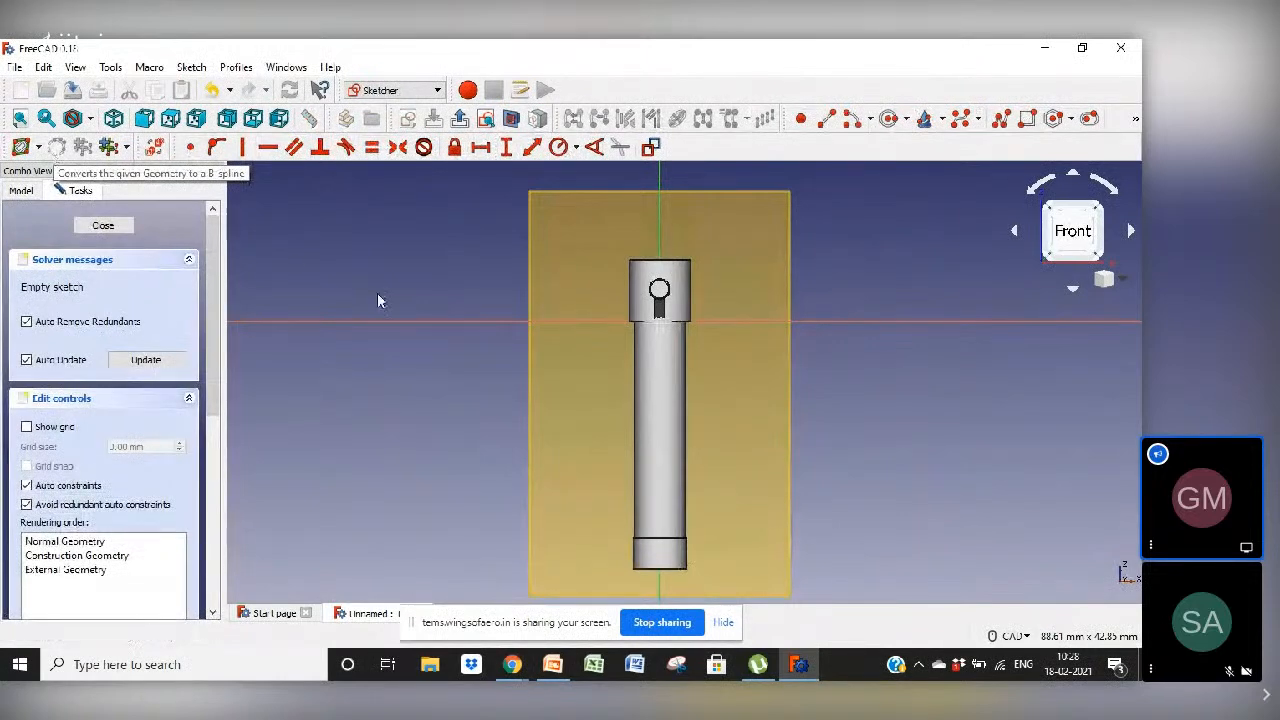
left_click(887, 119)
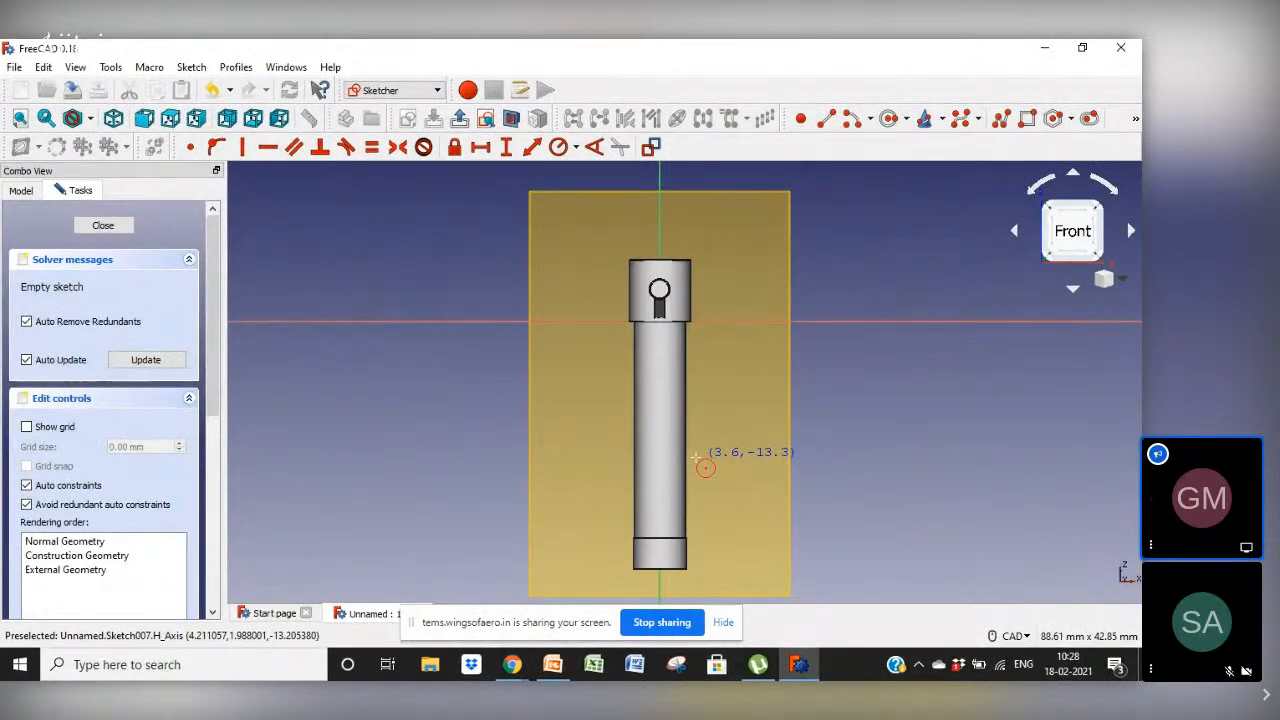
left_click(698, 462)
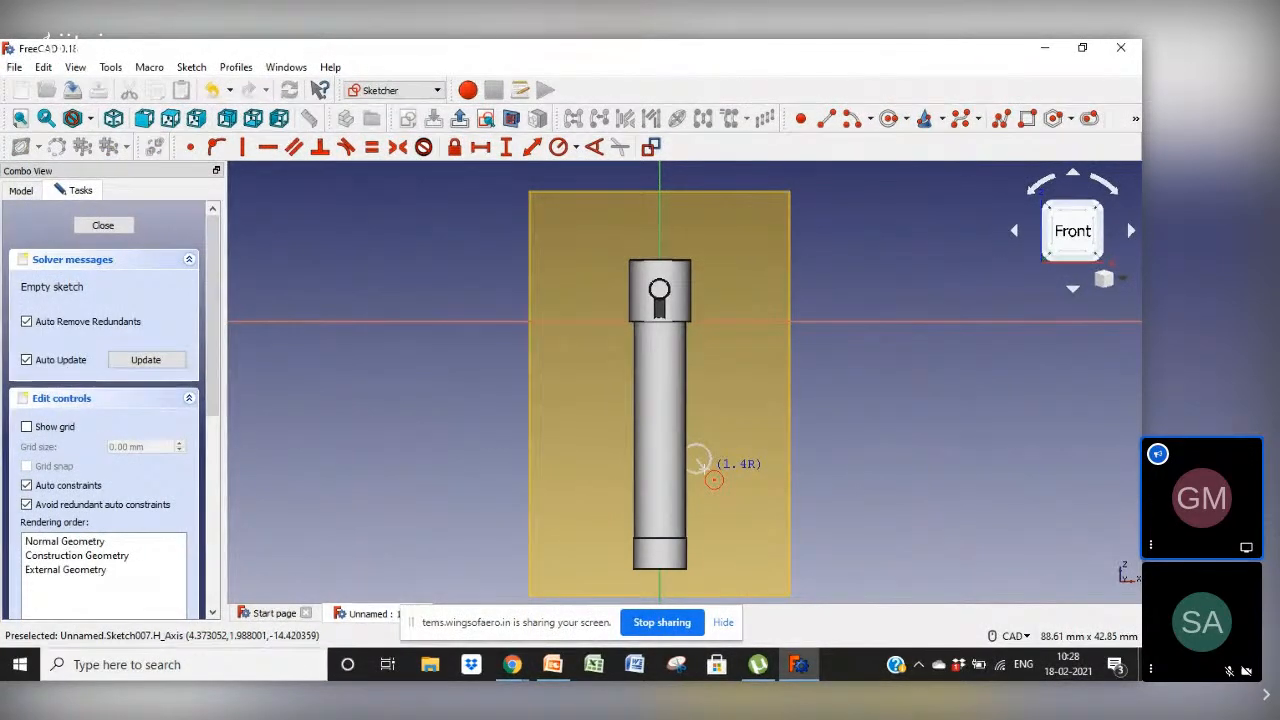
left_click(703, 466)
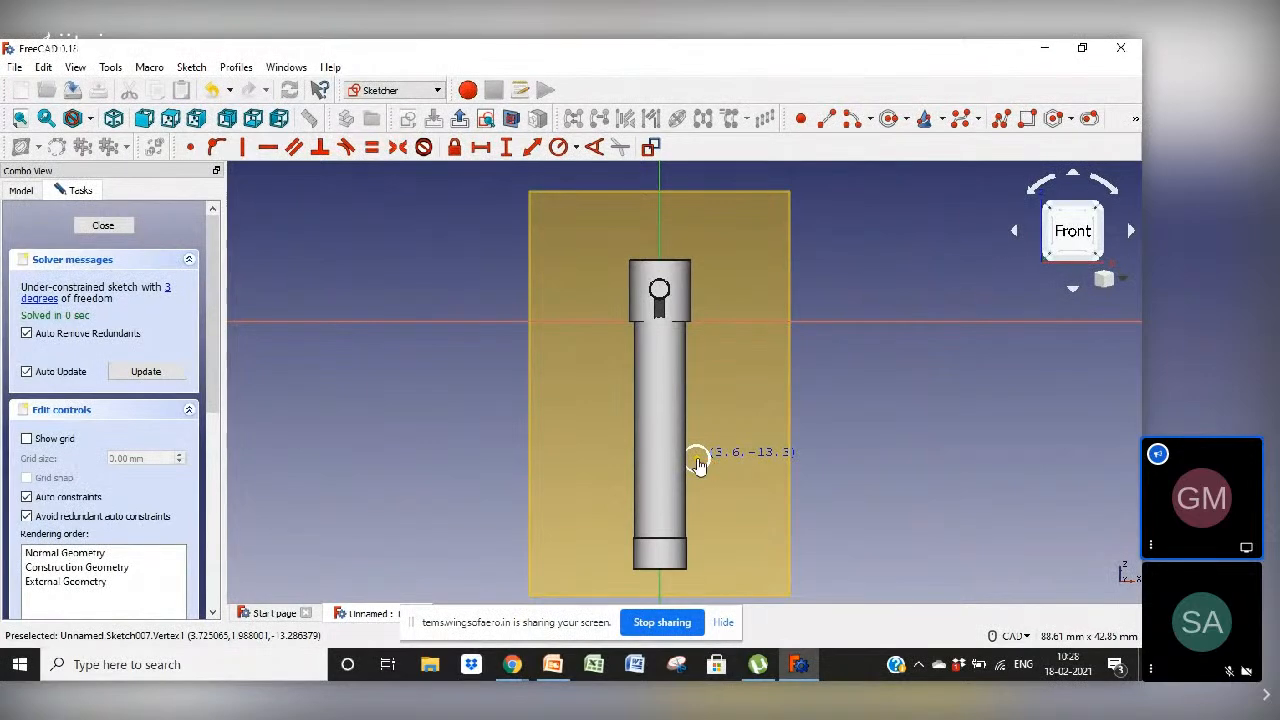
Add a larger circle, move both circles to a common centre beside the tube's lower part, and close the sketch
left_click(697, 458)
left_click(711, 473)
right_click(756, 471)
left_click_drag(696, 459, 775, 536)
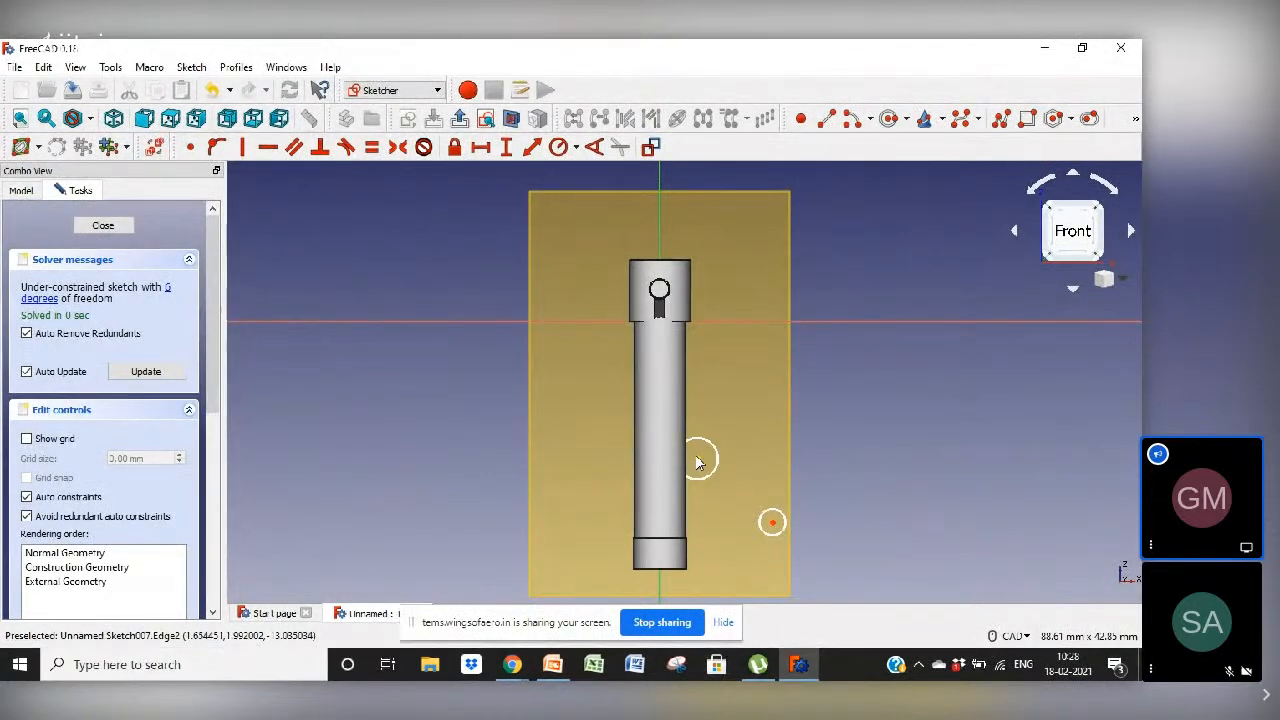
left_click_drag(707, 468, 706, 490)
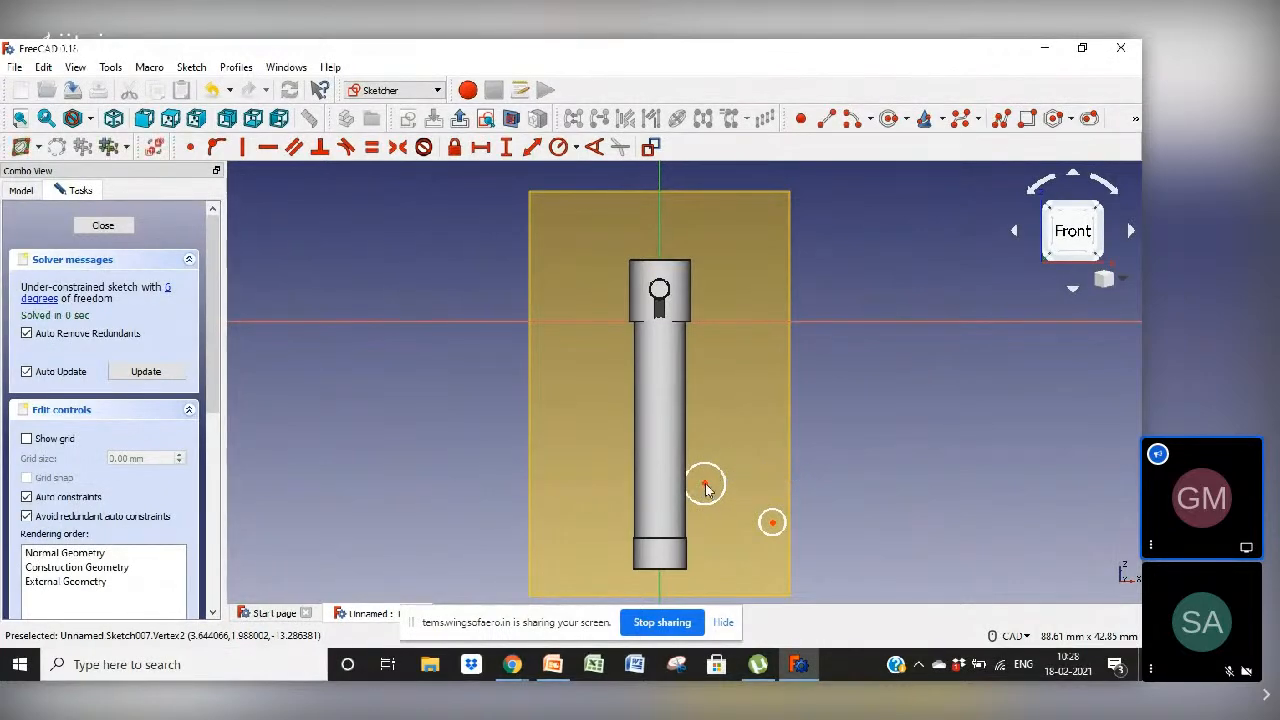
left_click_drag(775, 532, 706, 489)
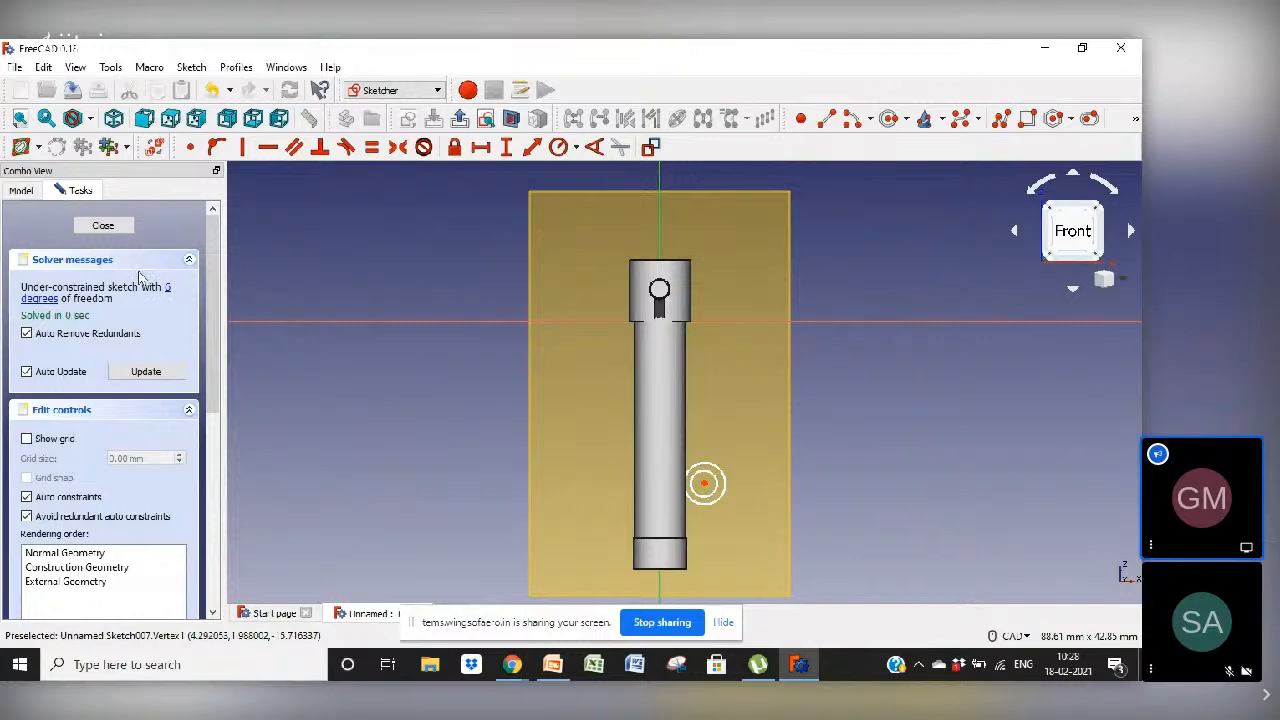
left_click(116, 228)
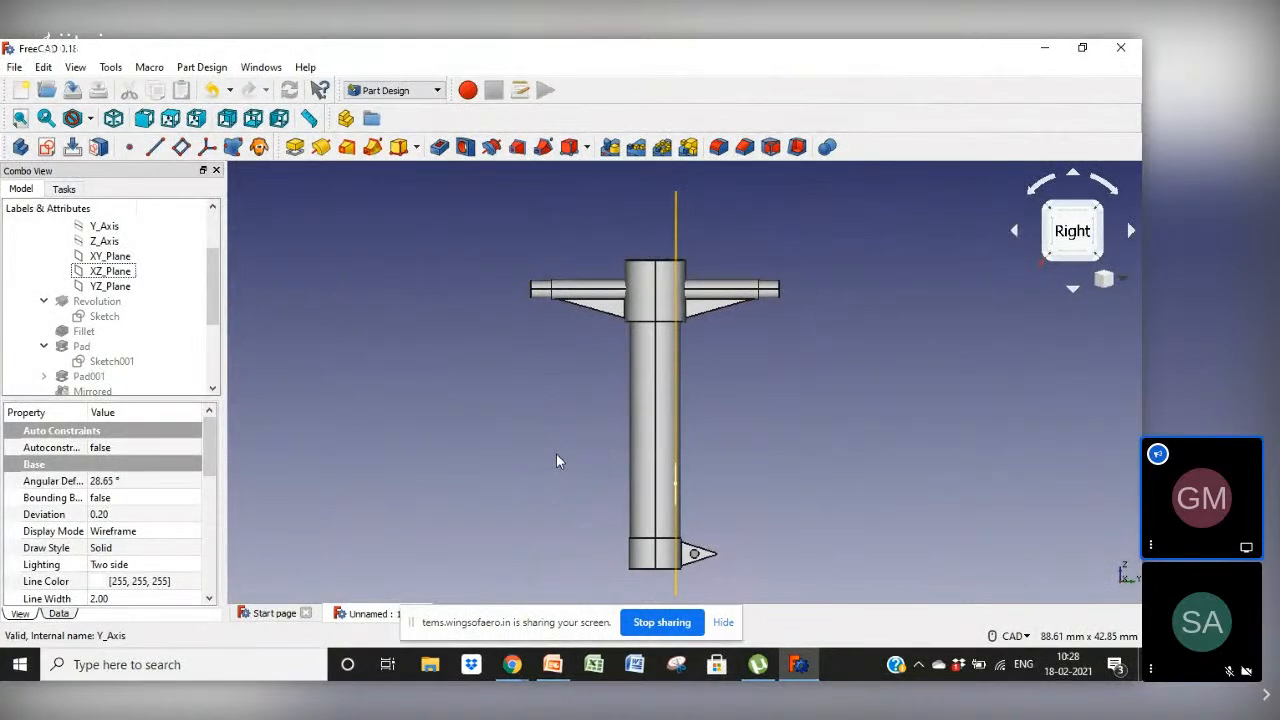
Pad the concentric circles sketch to a length of 2 mm to form the side ring
left_click(295, 147)
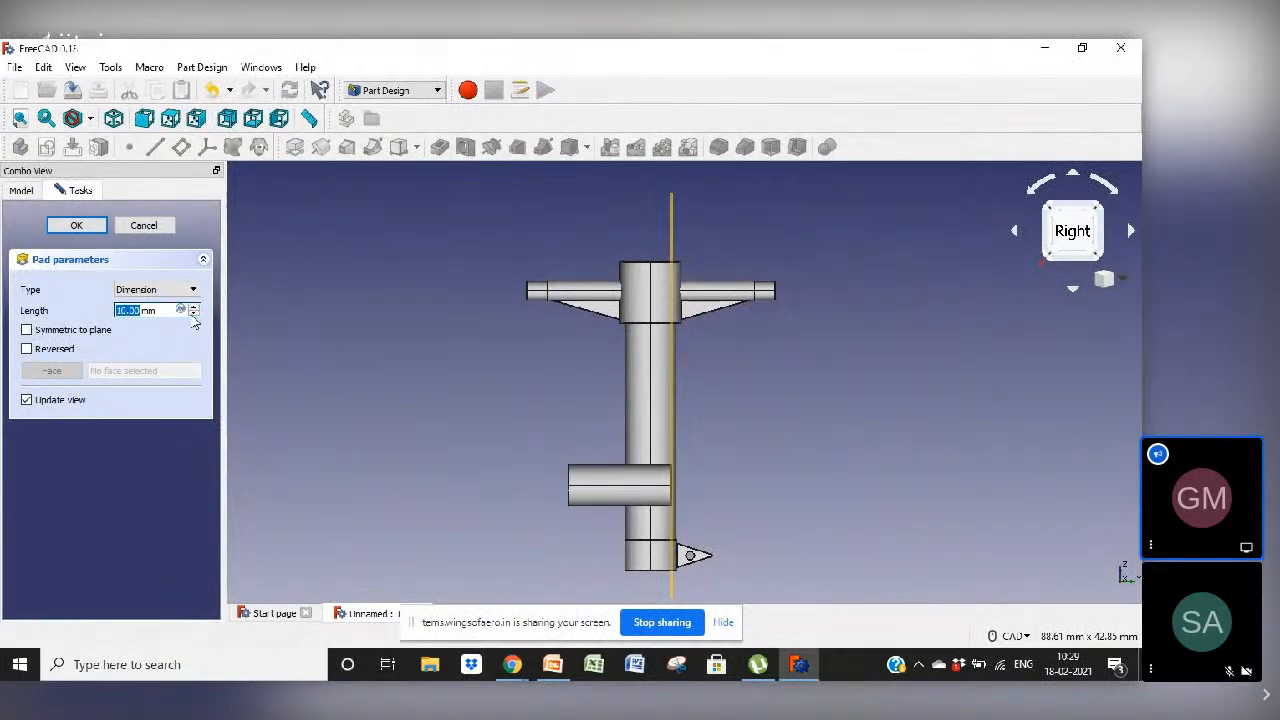
left_click(194, 315)
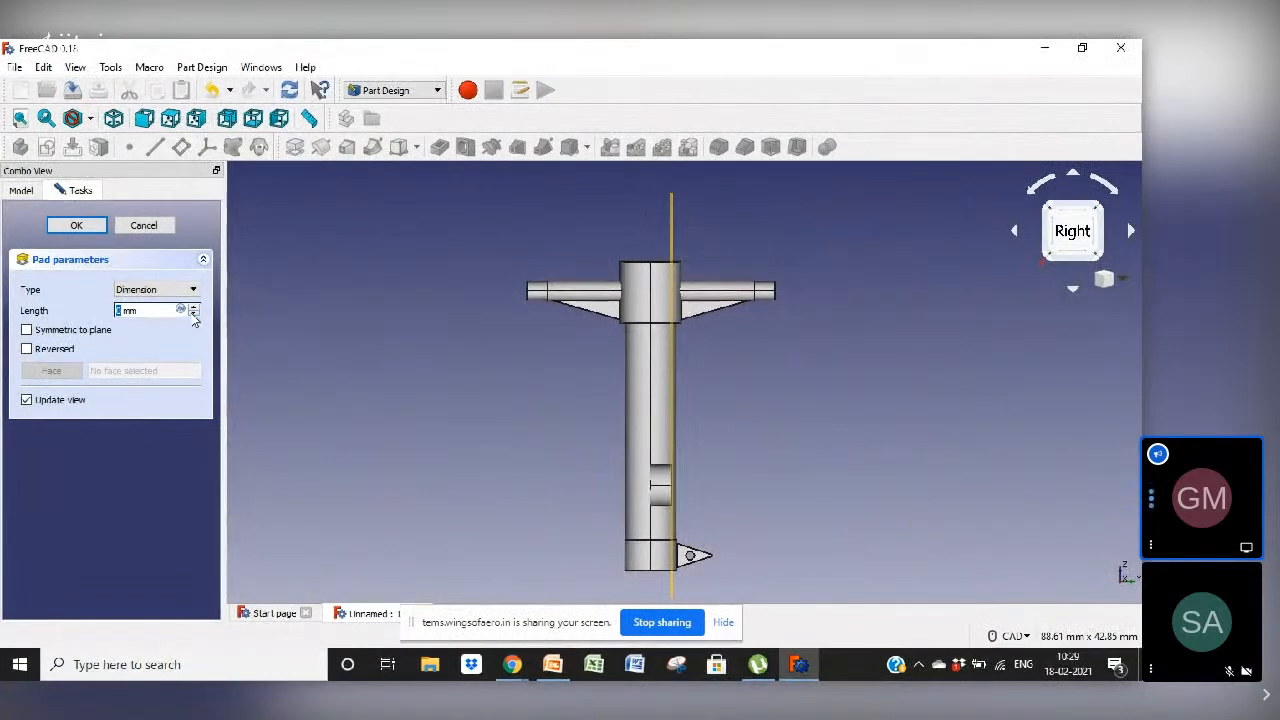
left_click(195, 308)
left_click(195, 308)
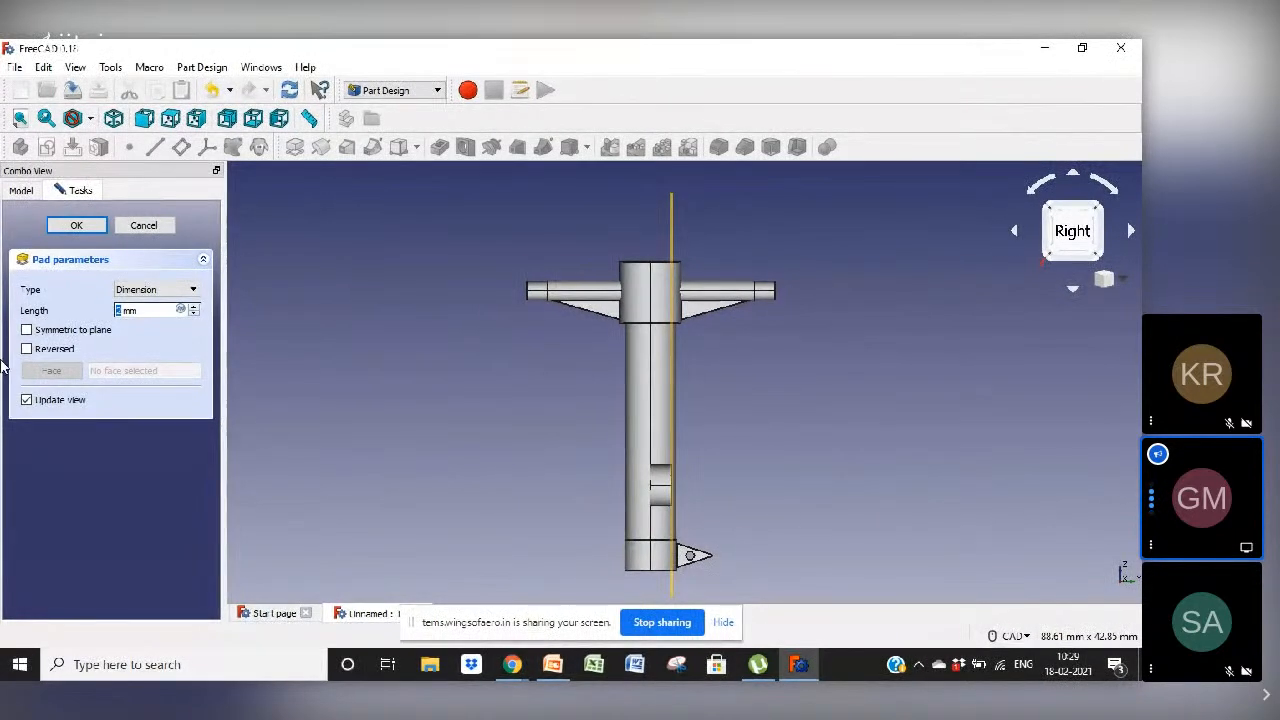
left_click(90, 230)
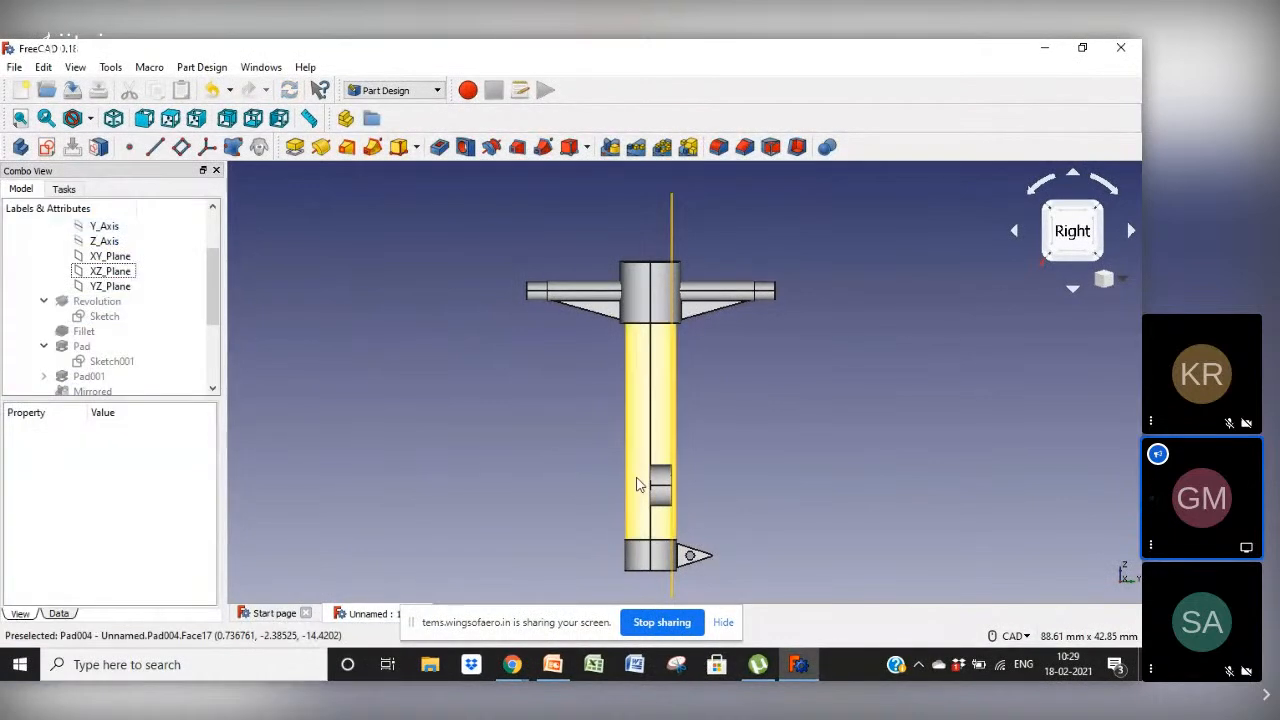
Show the leg in isometric view and hide the datum plane
left_click(1123, 281)
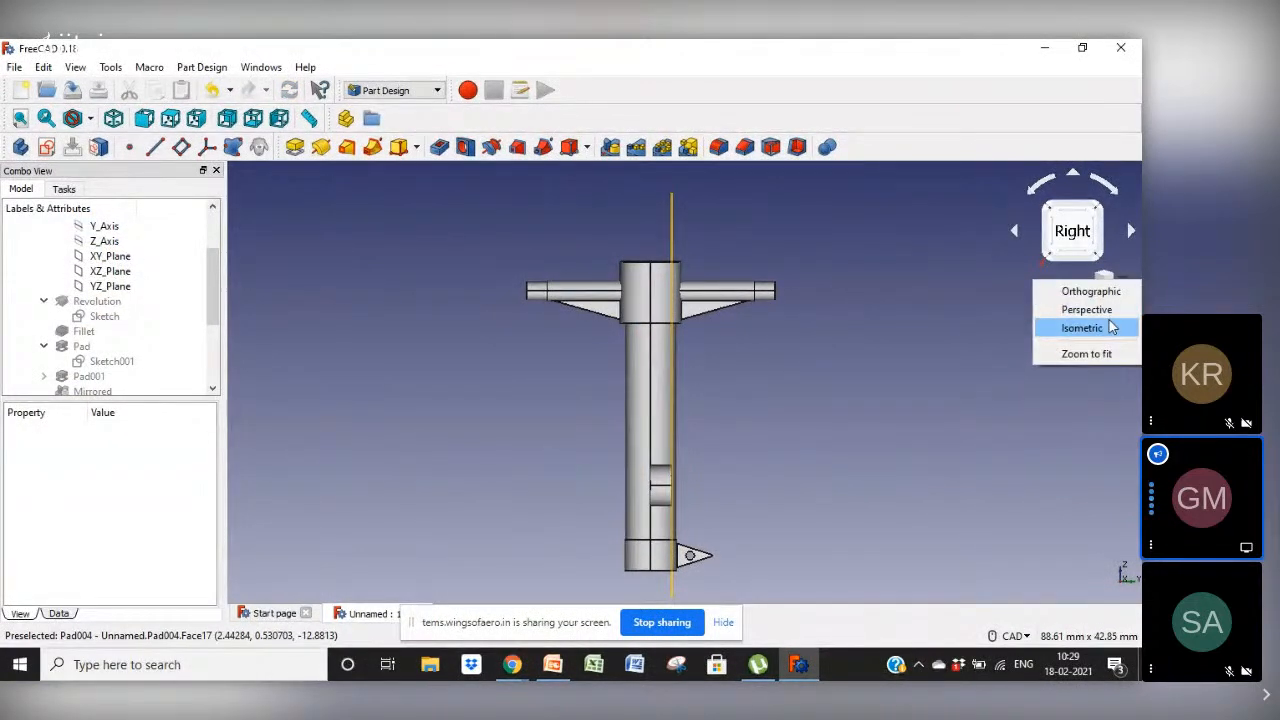
left_click(1098, 328)
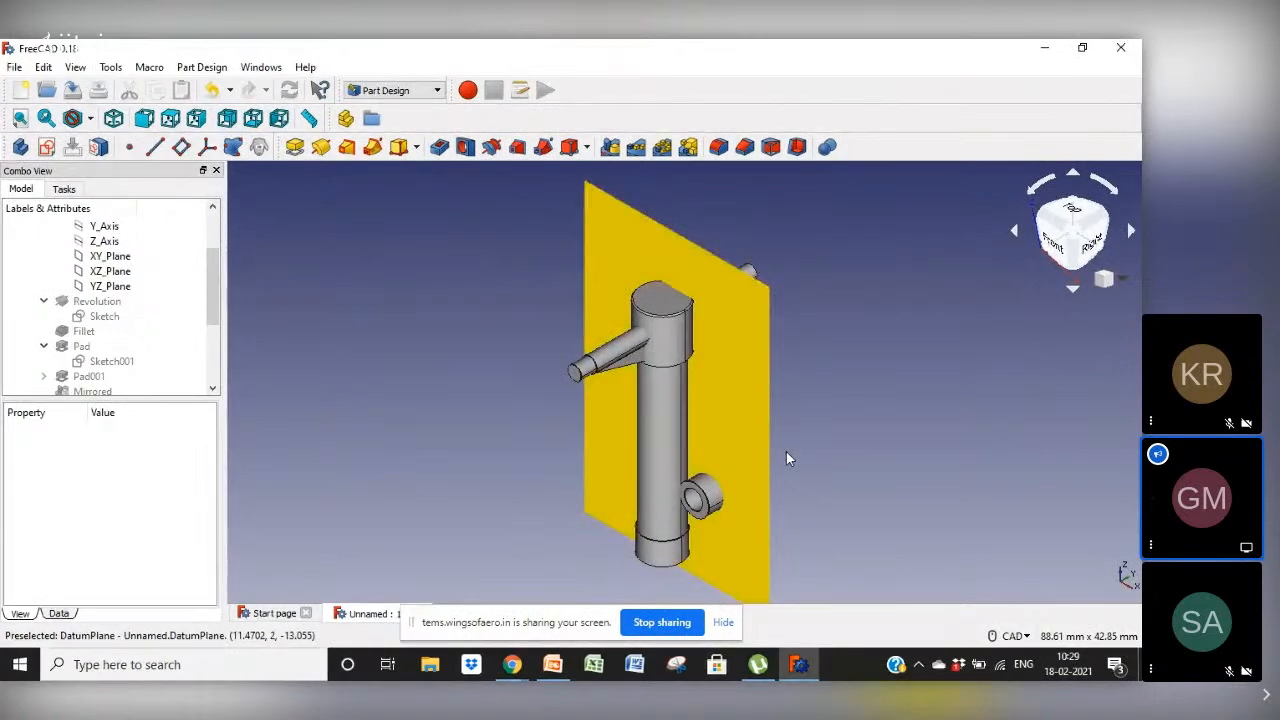
left_click(764, 414)
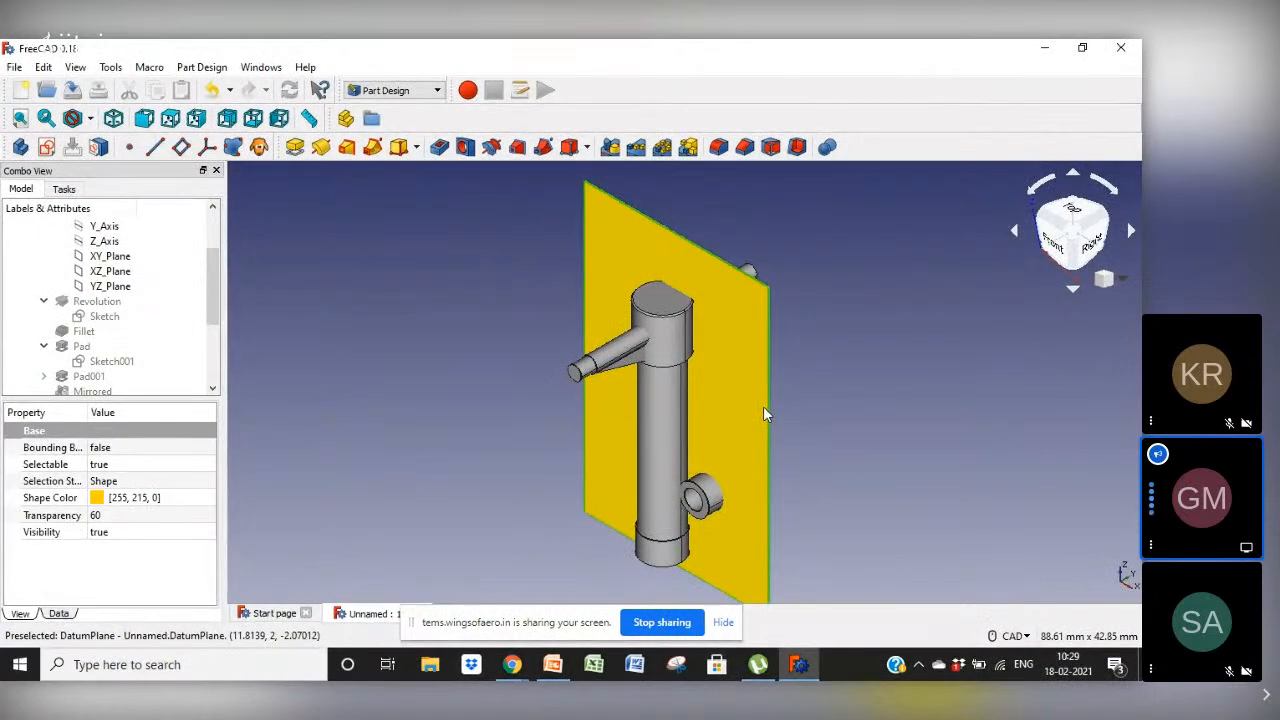
key("space")
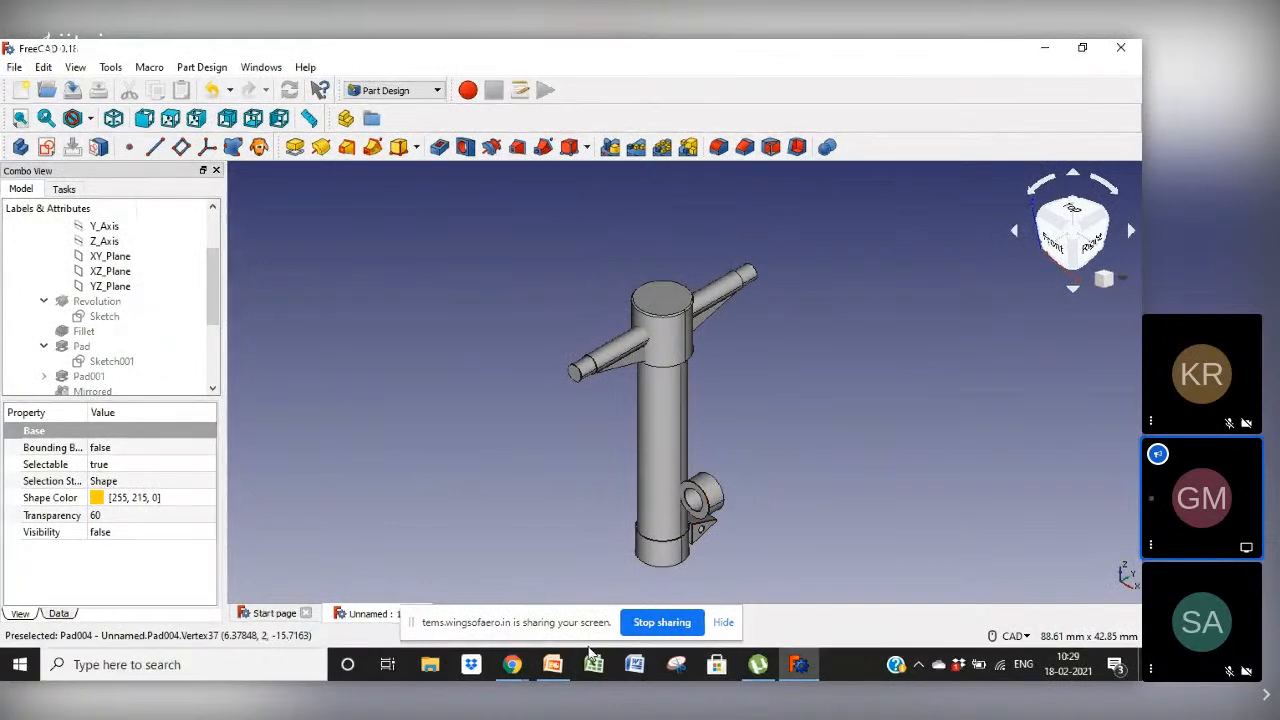
Compare the side ring with the cylinder leg reference slide in PowerPoint, rotating the model in FreeCAD to check it from the rear
left_click(563, 672)
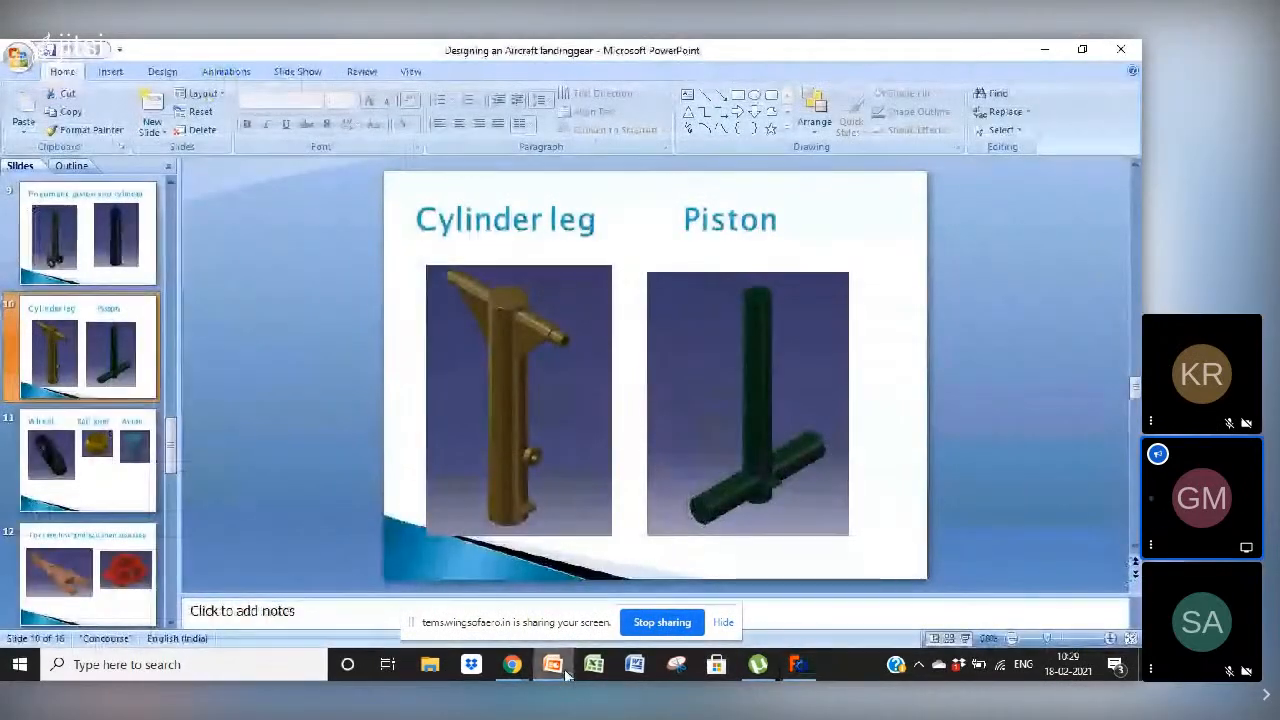
left_click(797, 664)
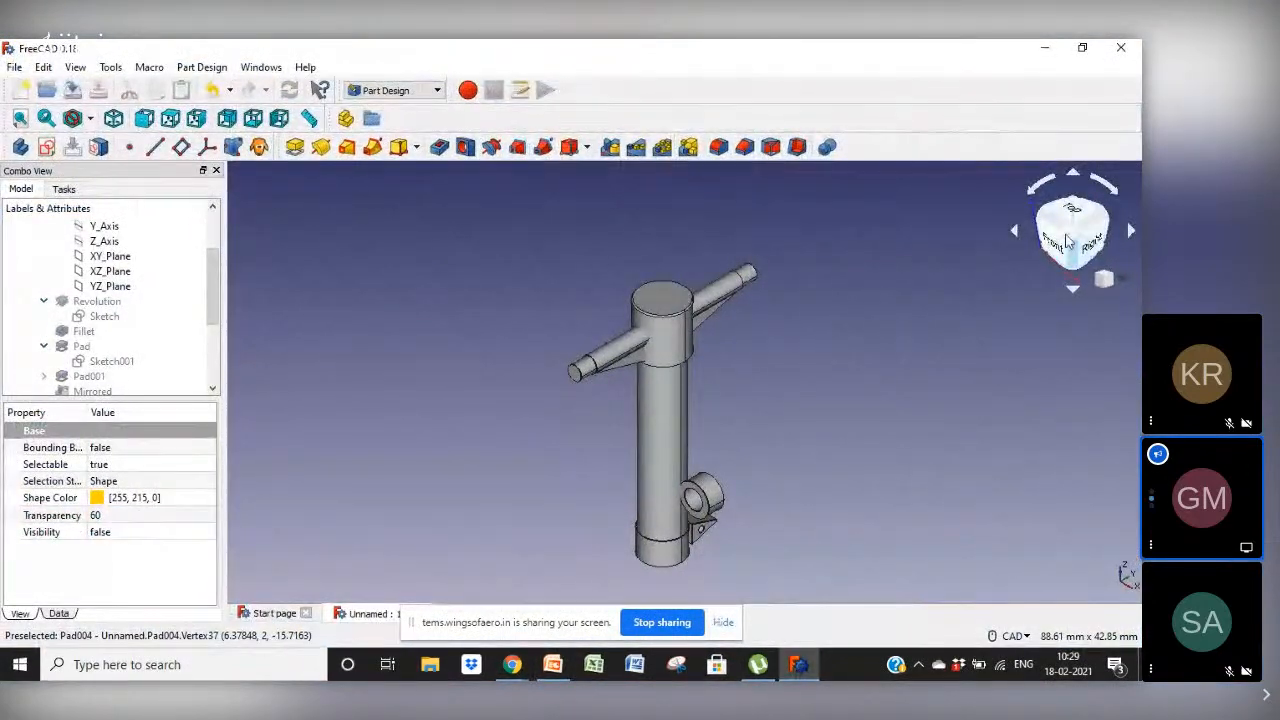
left_click(1016, 231)
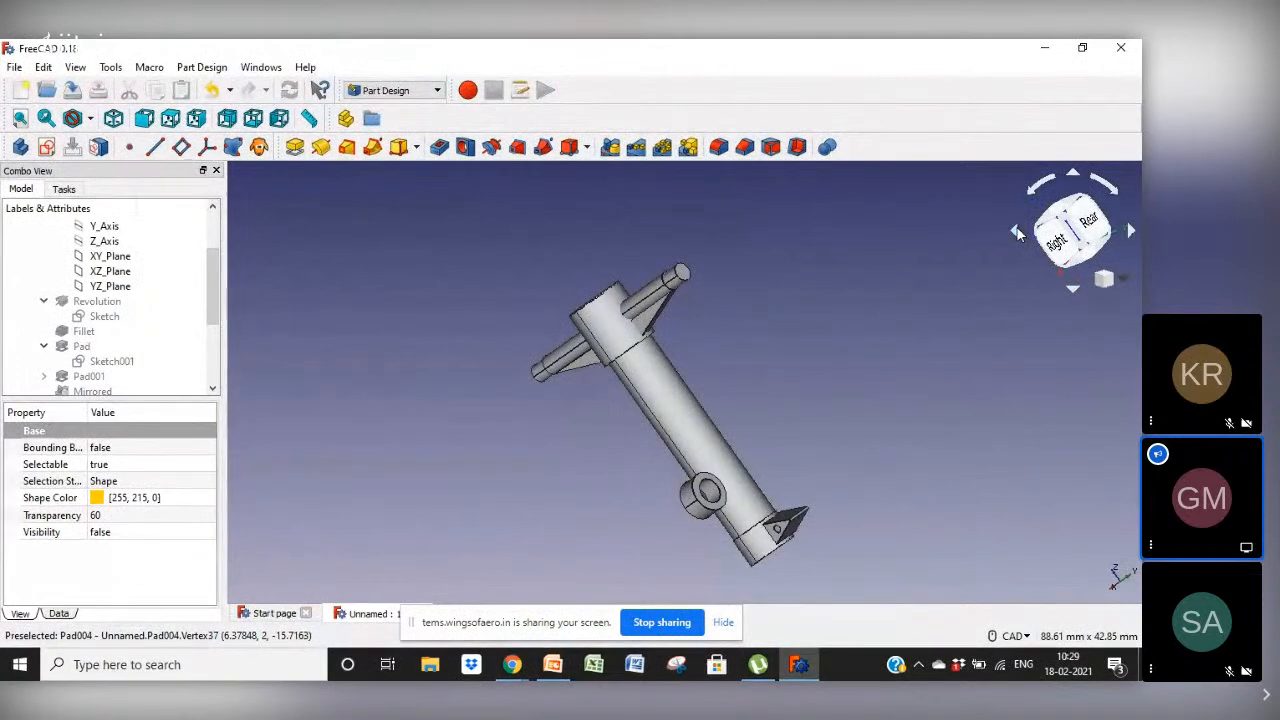
left_click(1016, 231)
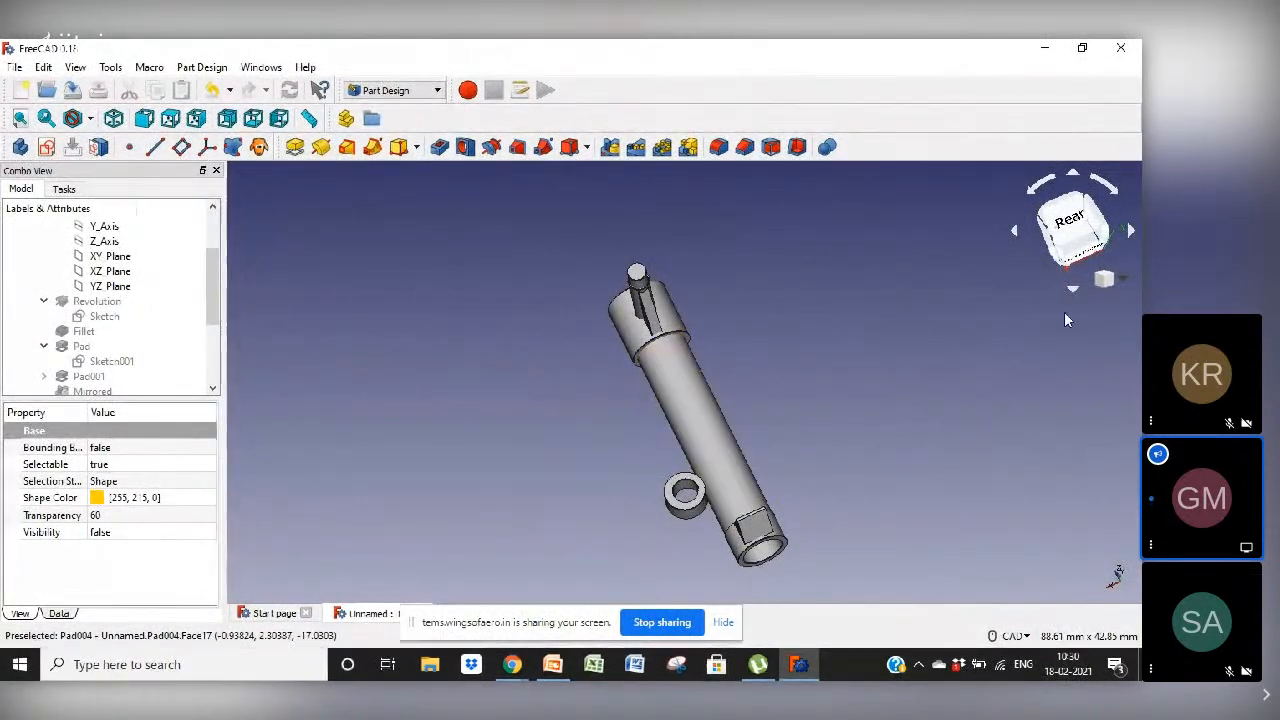
left_click(1073, 291)
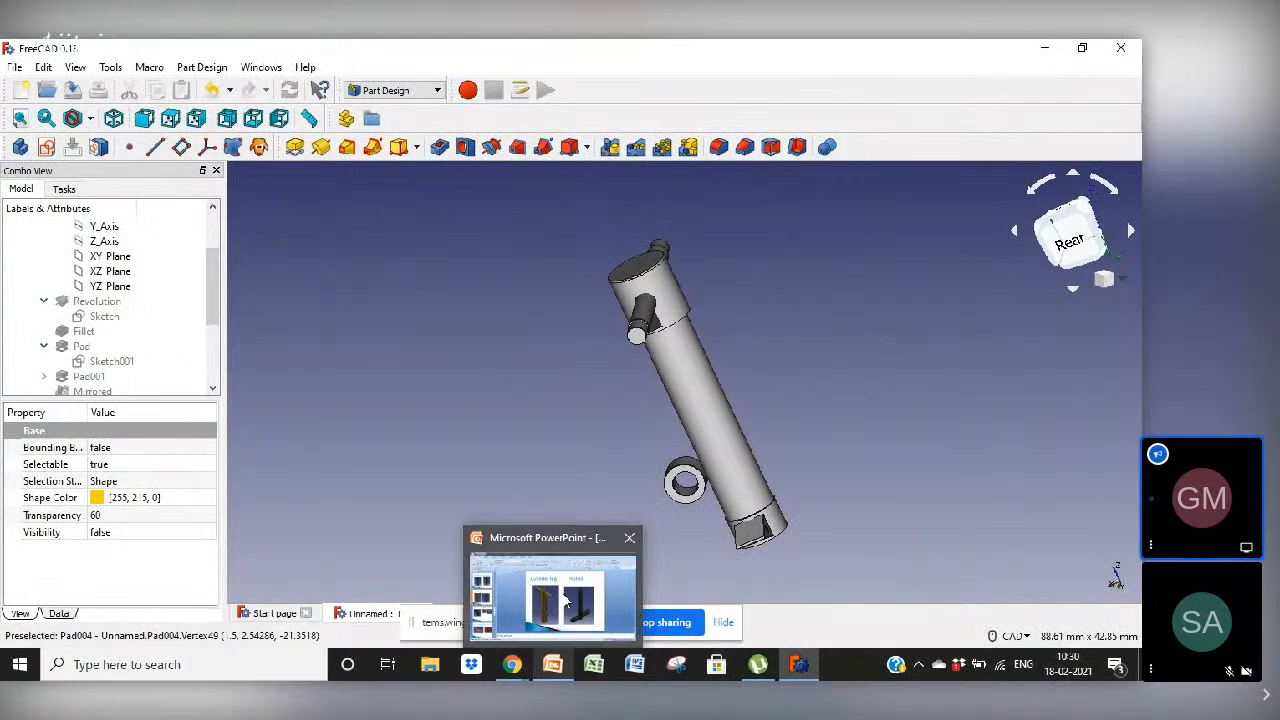
left_click(565, 600)
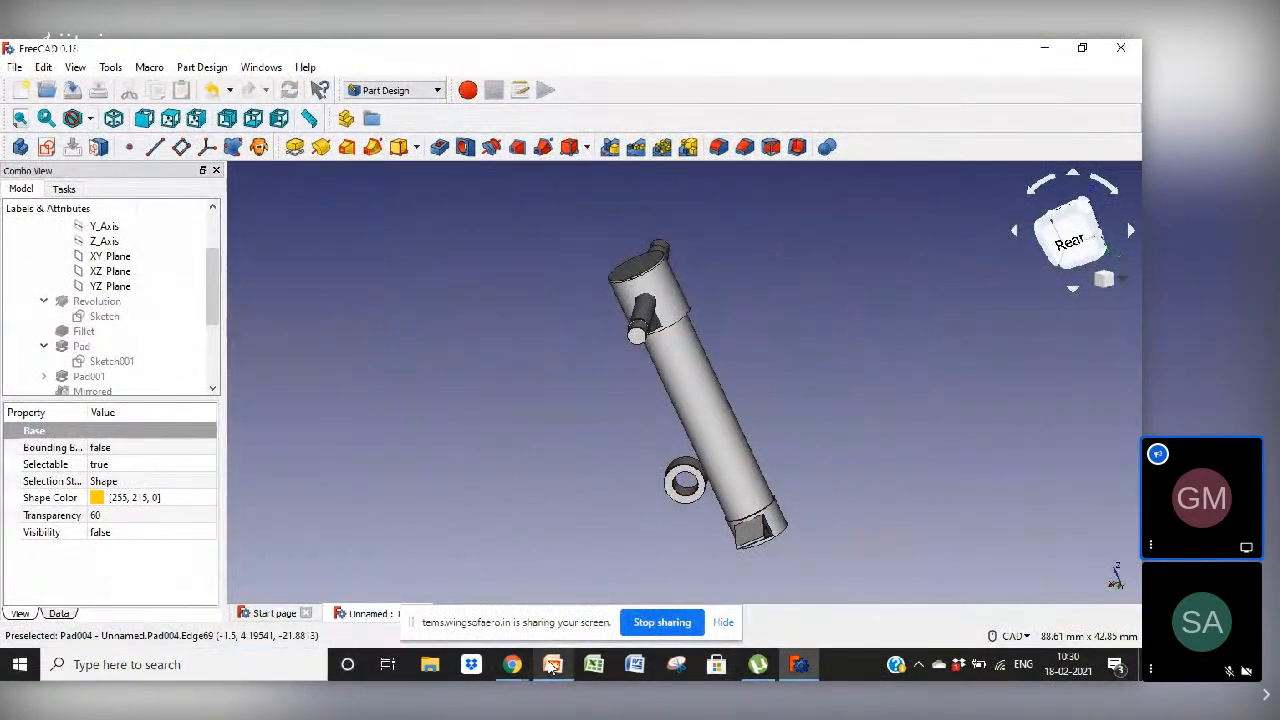
mouse_move(552, 664)
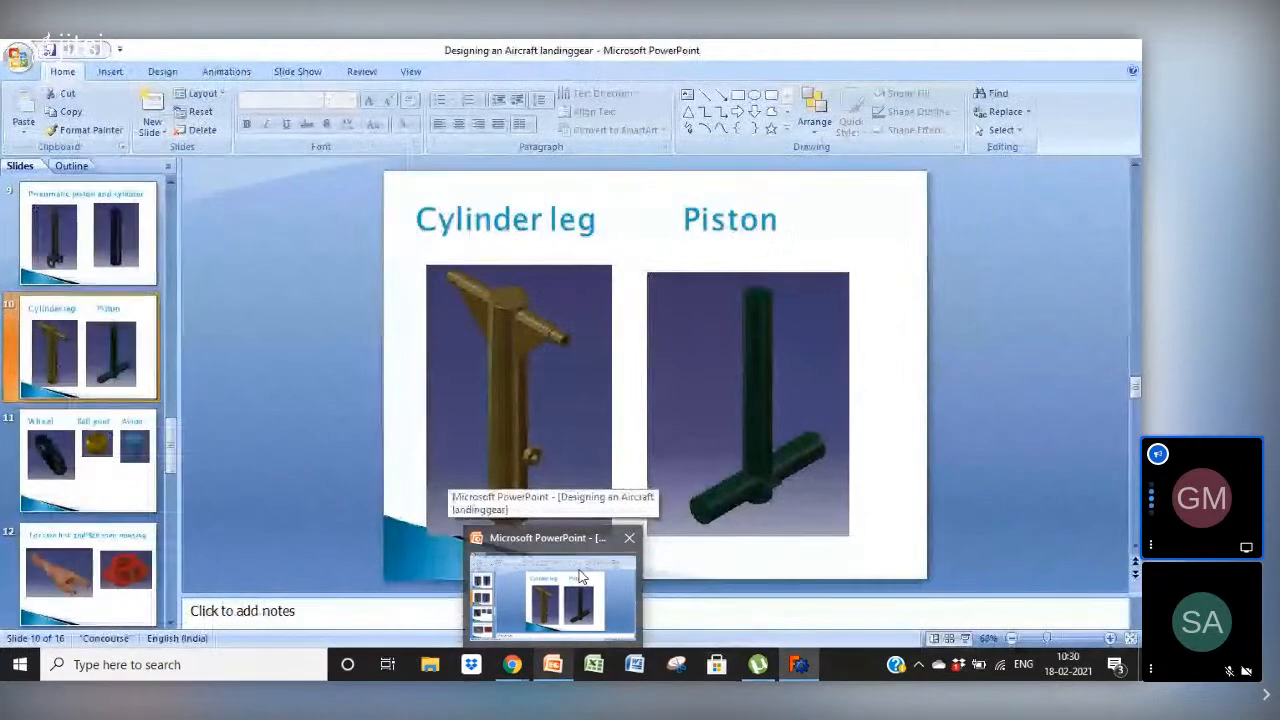
left_click(580, 590)
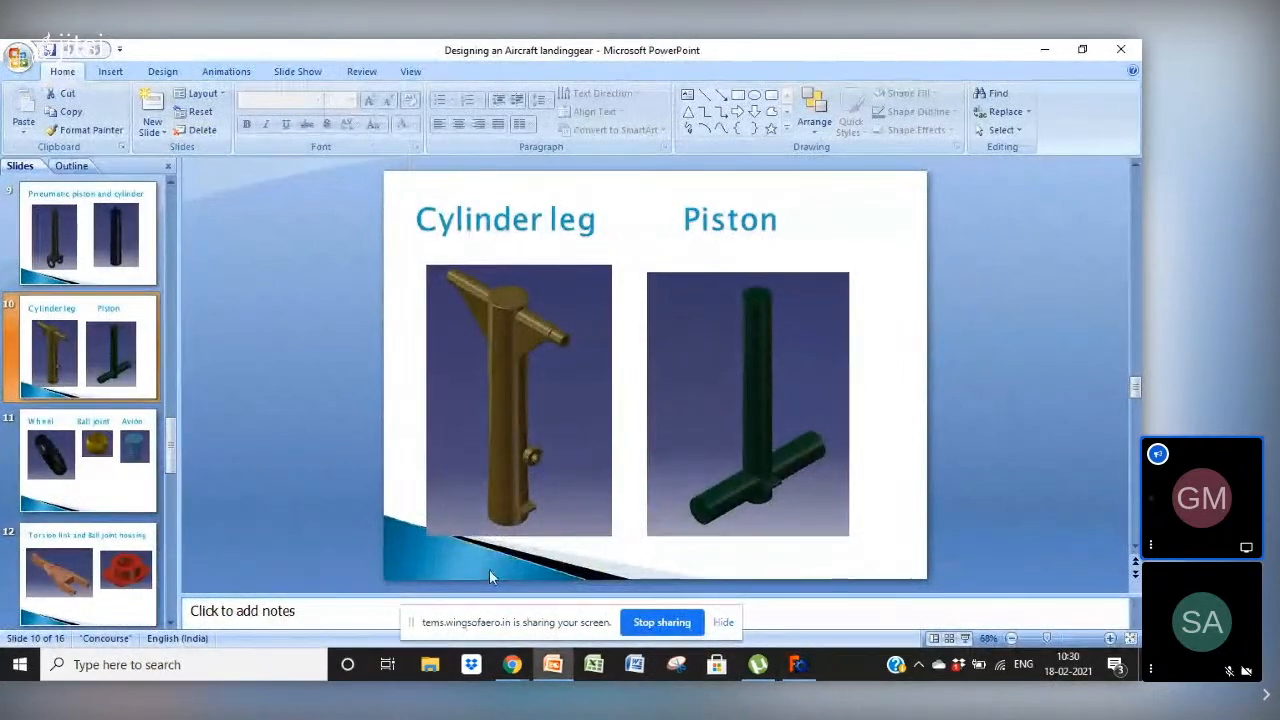
mouse_move(758, 672)
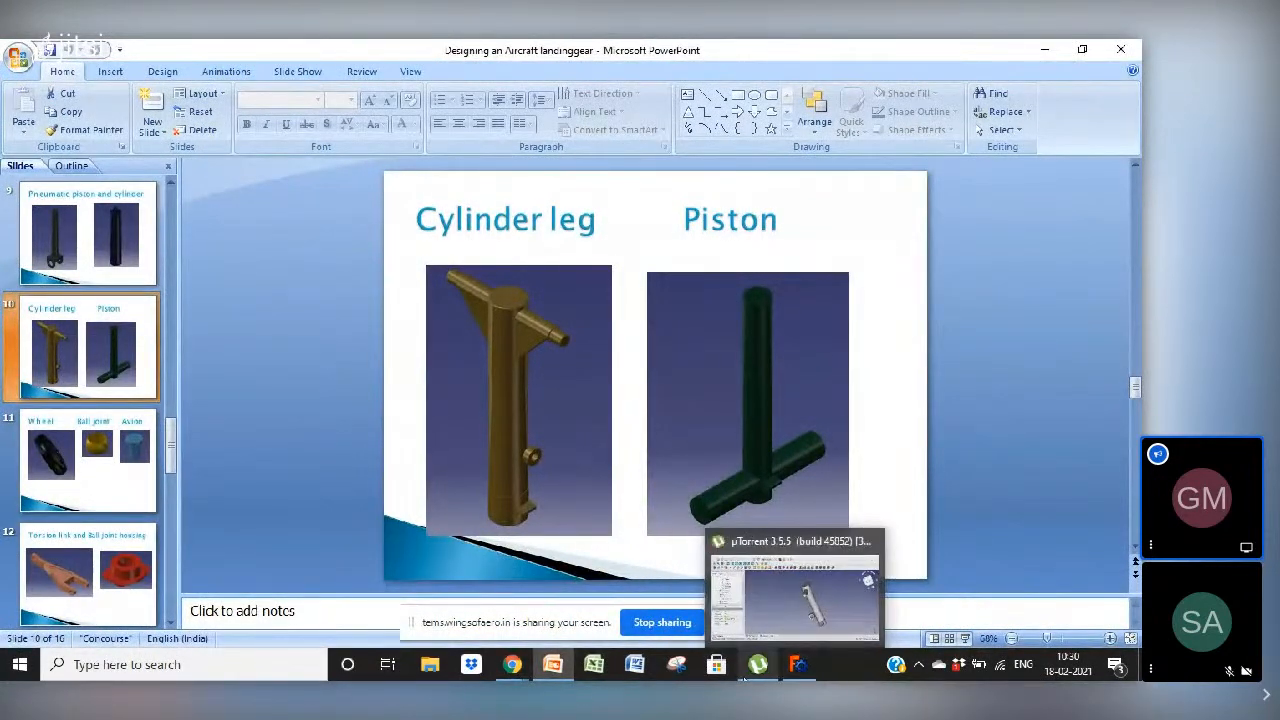
left_click(797, 664)
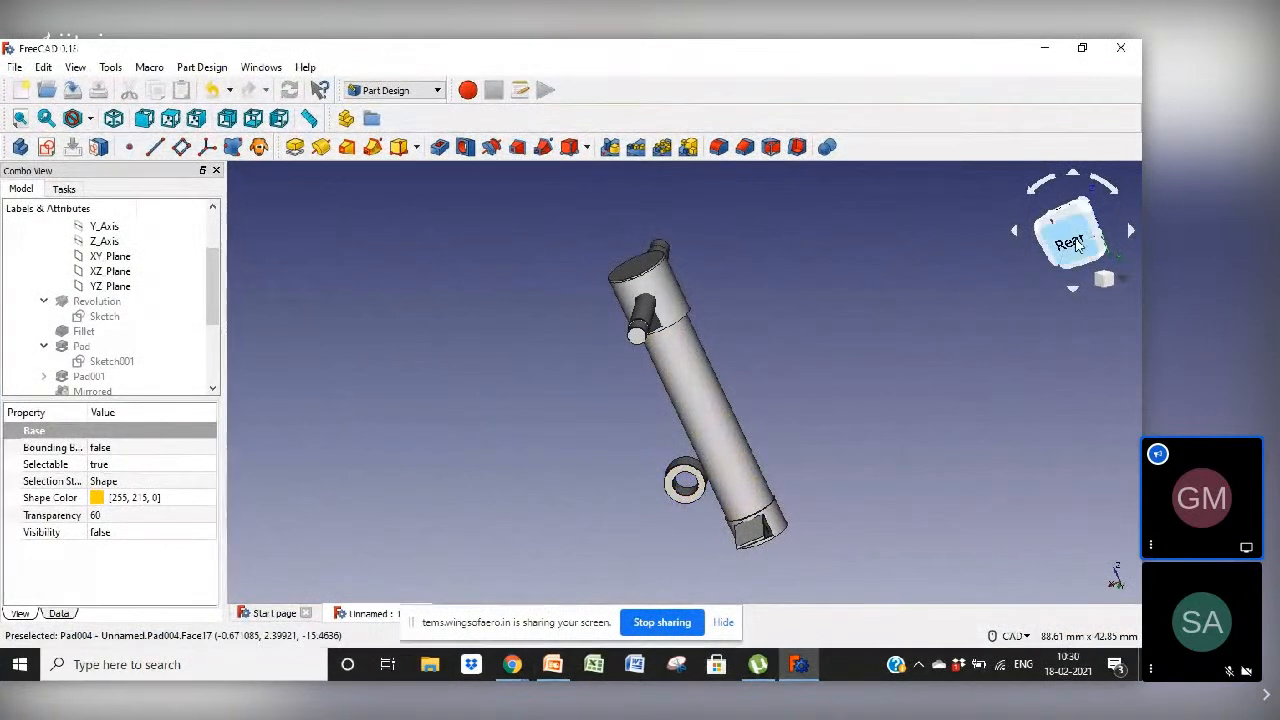
Return the leg to isometric view, clear the selection, and stop sharing the screen in the meeting
left_click(1108, 280)
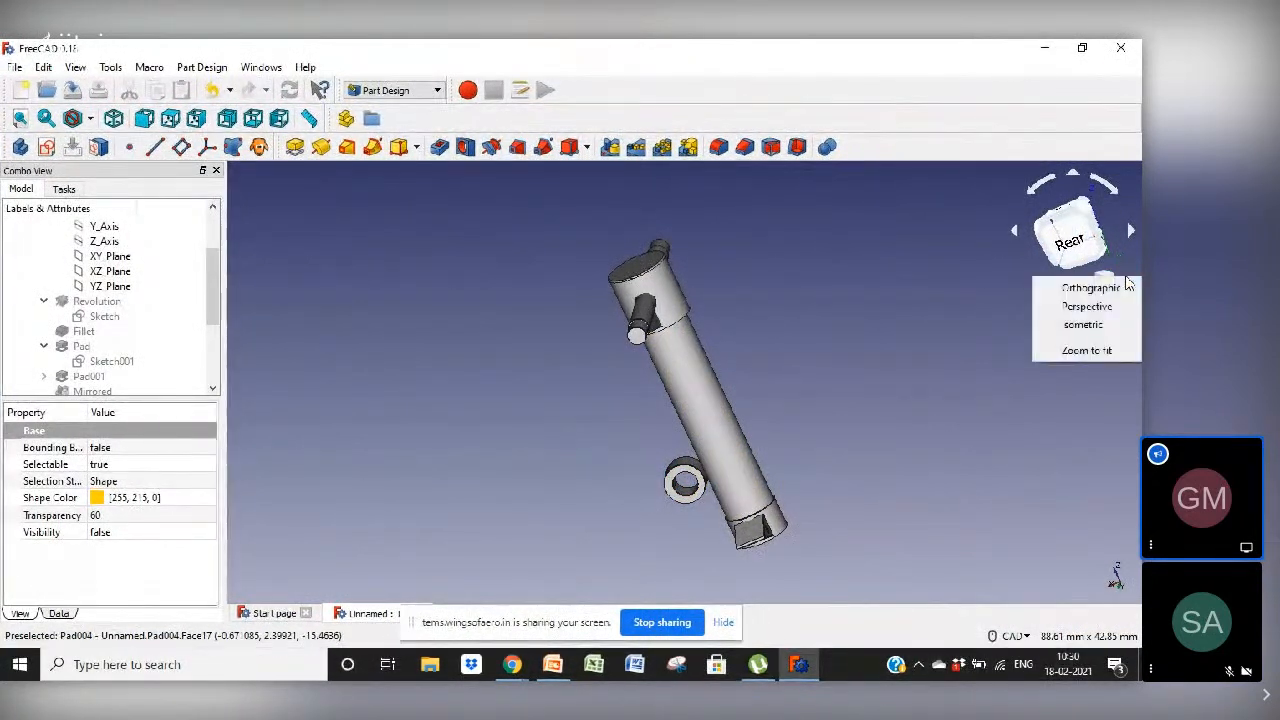
left_click(1098, 325)
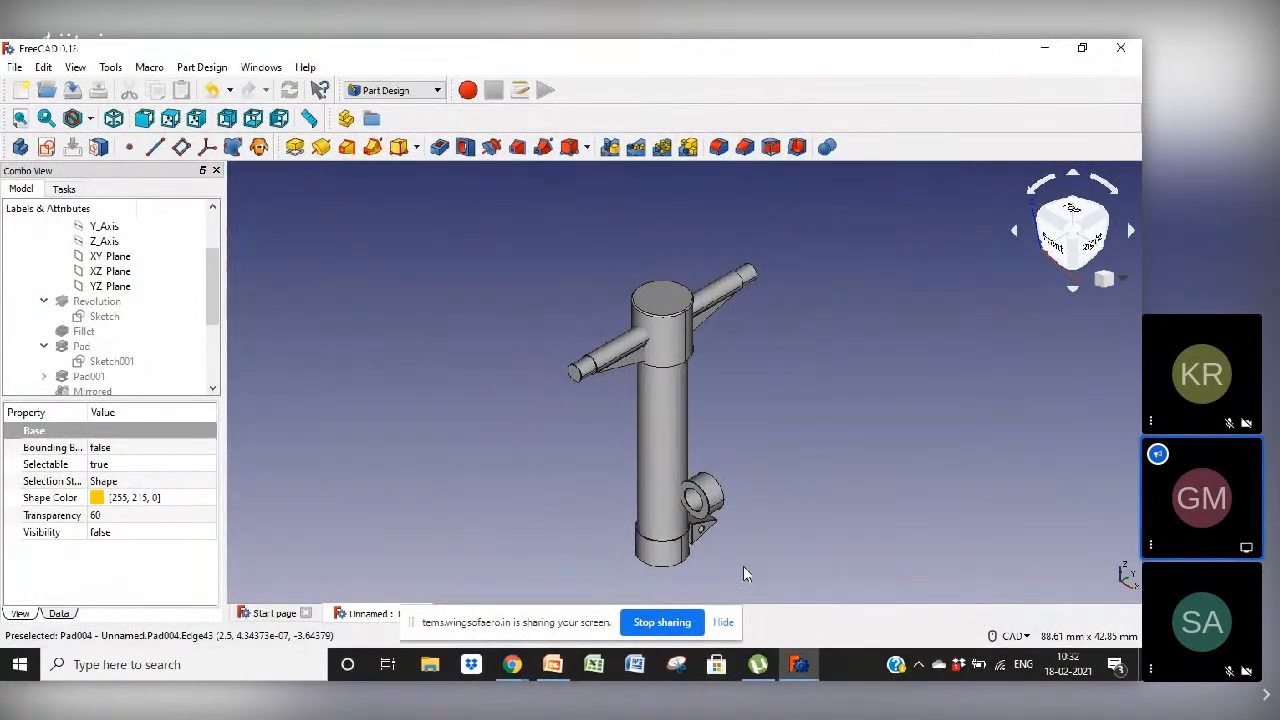
left_click(796, 534)
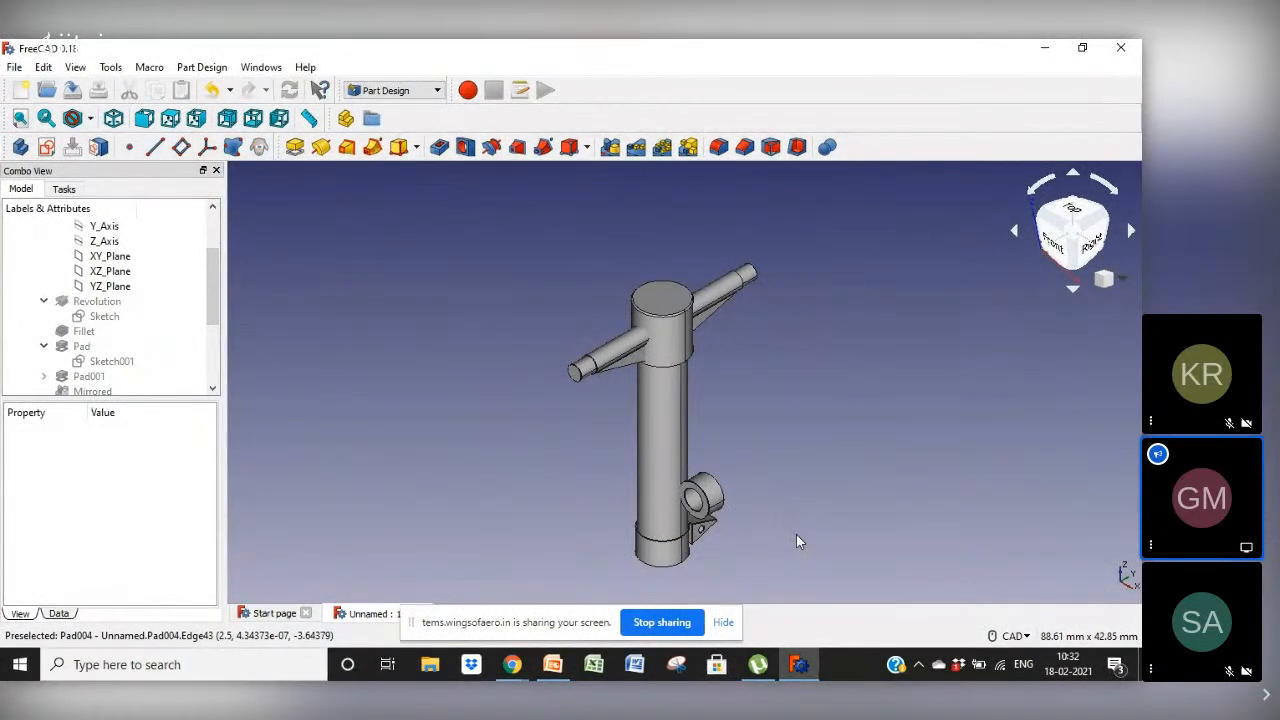
left_click(660, 622)
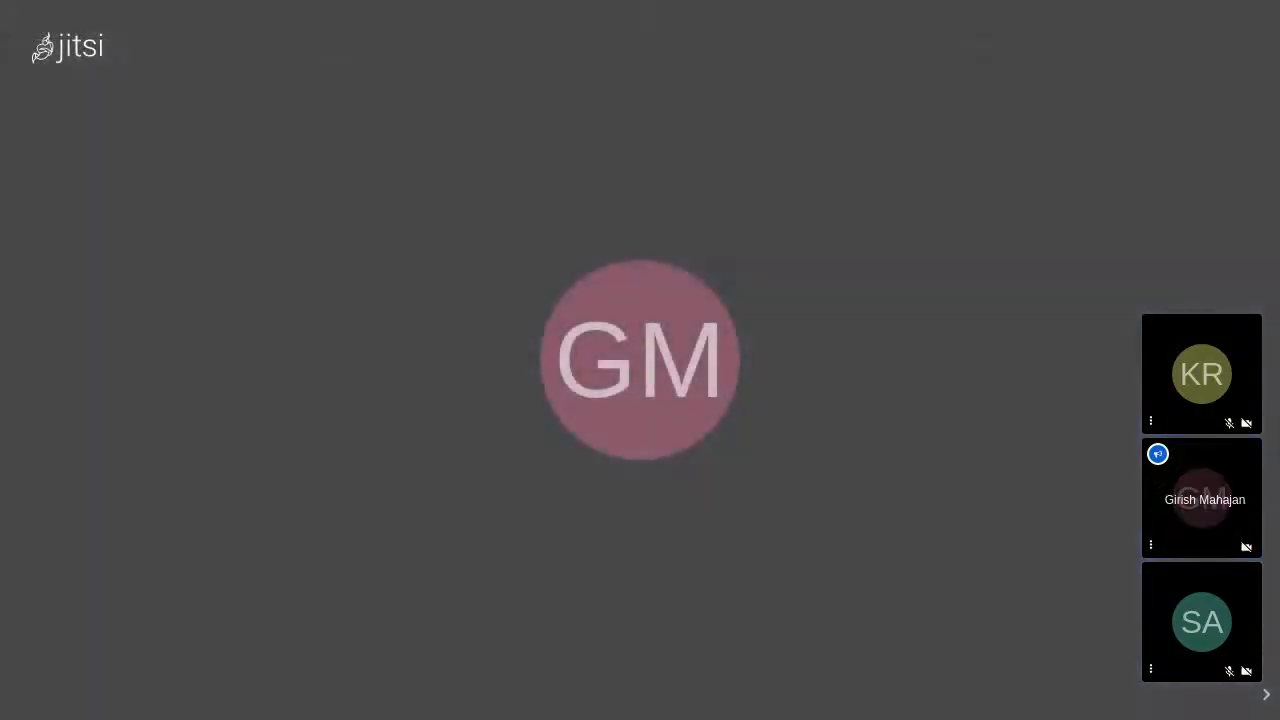